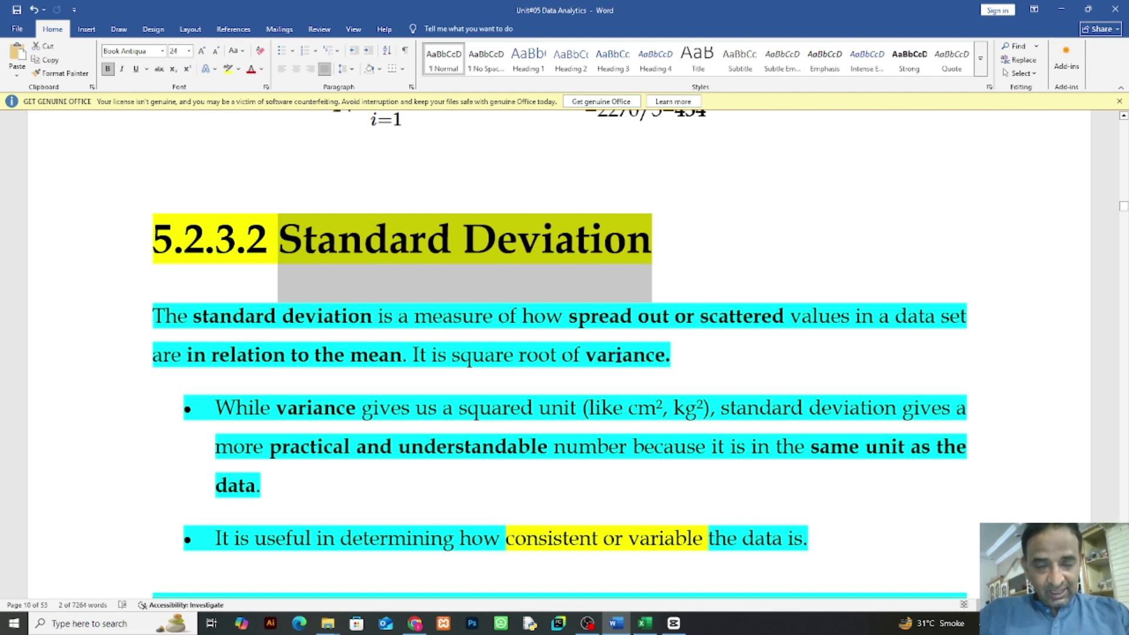
- Switch to the Company_Data_Statistics workbook in Excel and review the STDEV, student marks and Virat Kohli sheets, including the batting averages
{"action": "left_click", "coordinate": [305, 282]}
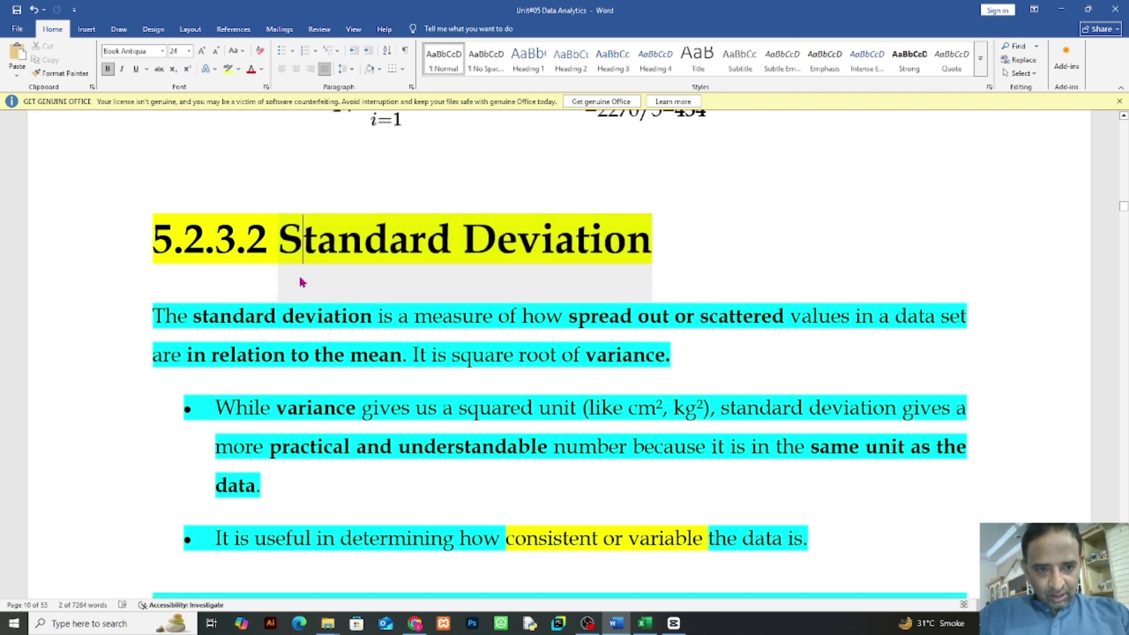
{"action": "left_click", "coordinate": [645, 624]}
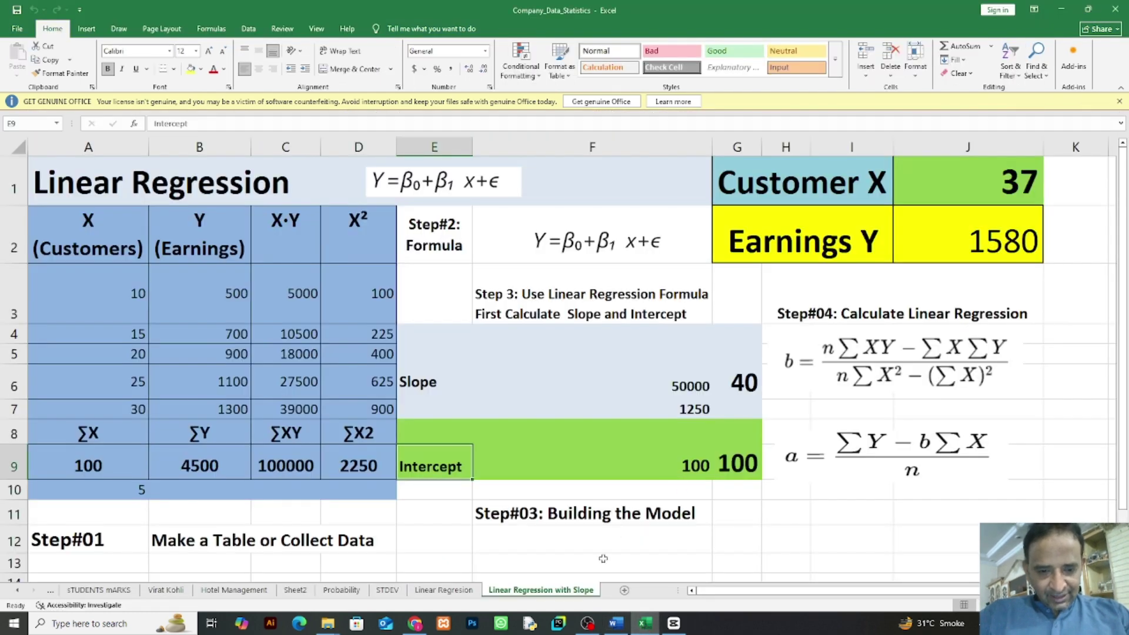
{"action": "left_click", "coordinate": [380, 591]}
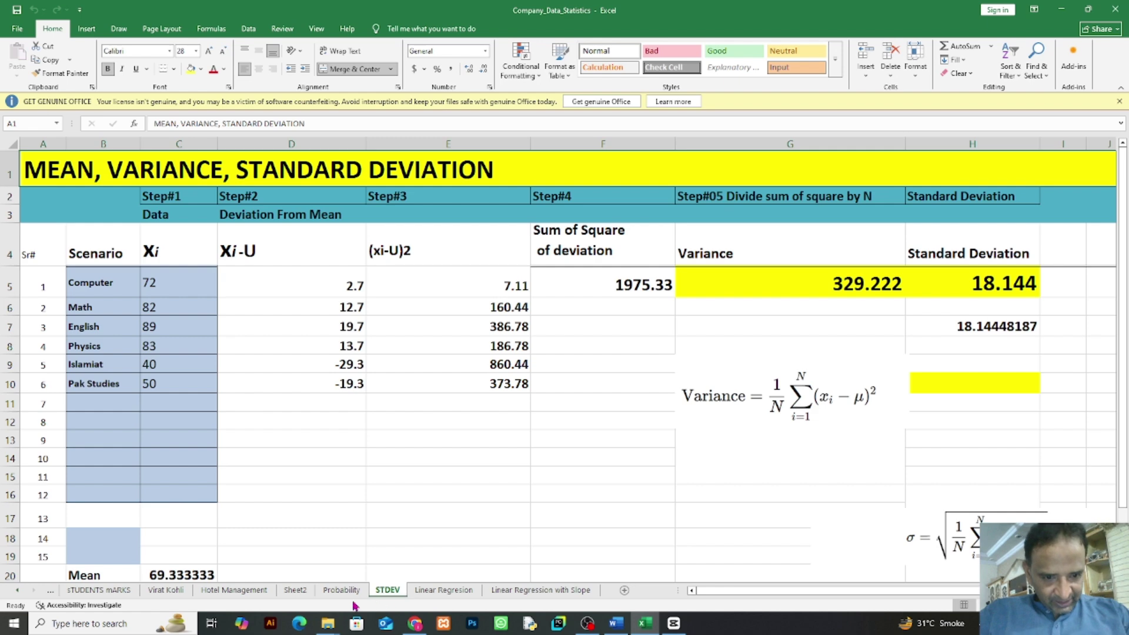
{"action": "left_click", "coordinate": [115, 591]}
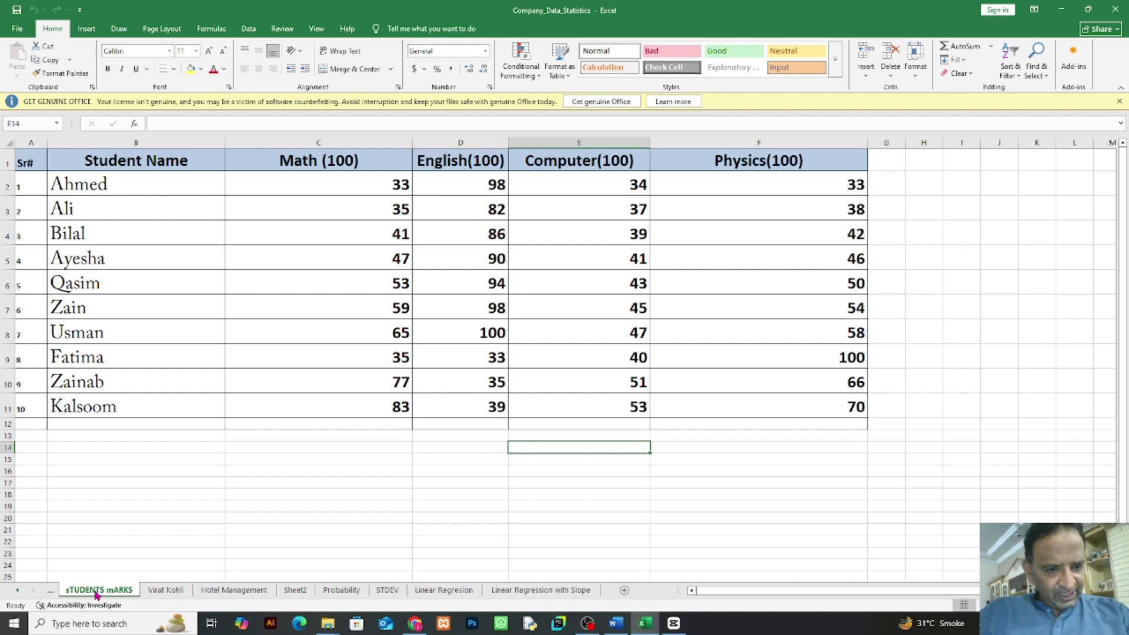
{"action": "left_click", "coordinate": [170, 592]}
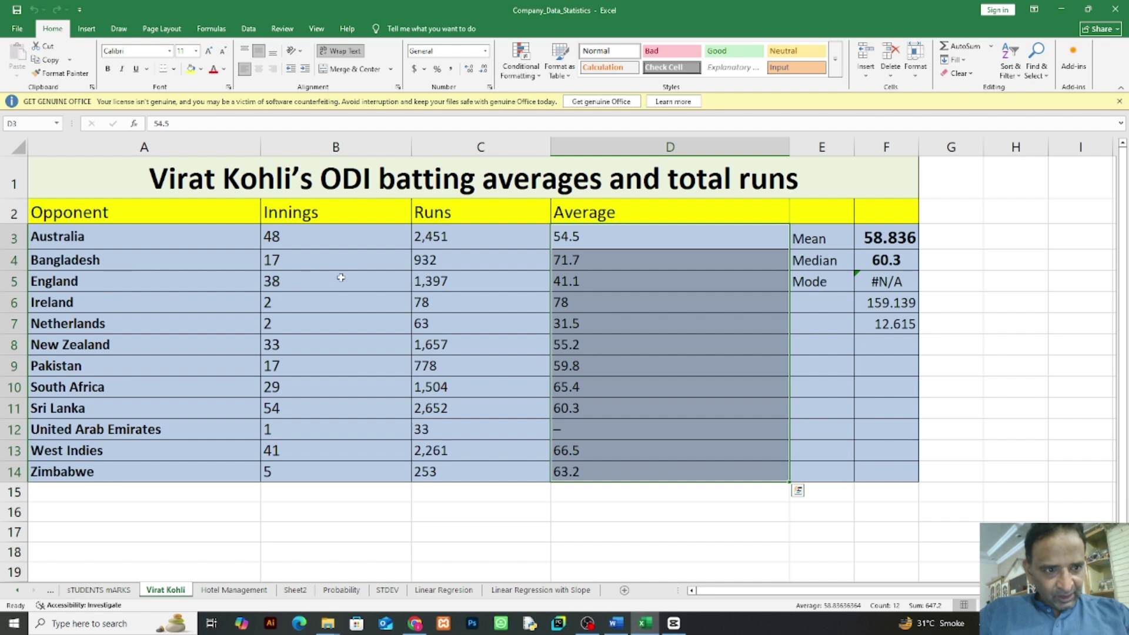
{"action": "left_click", "coordinate": [141, 345]}
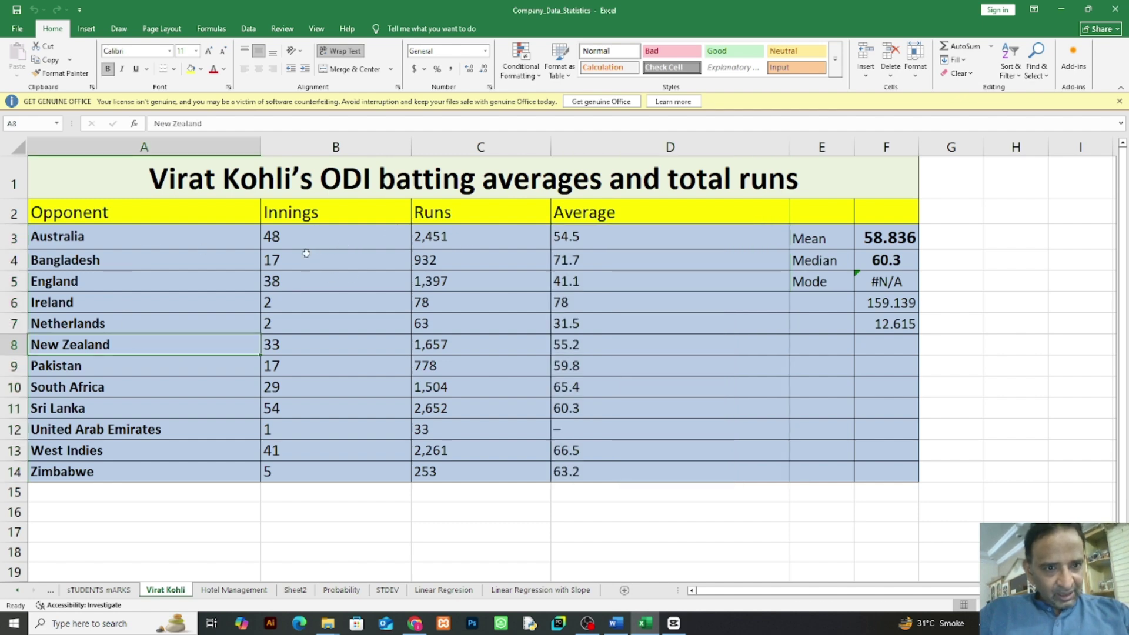
{"action": "left_click_drag", "start_coordinate": [571, 233], "coordinate": [547, 425]}
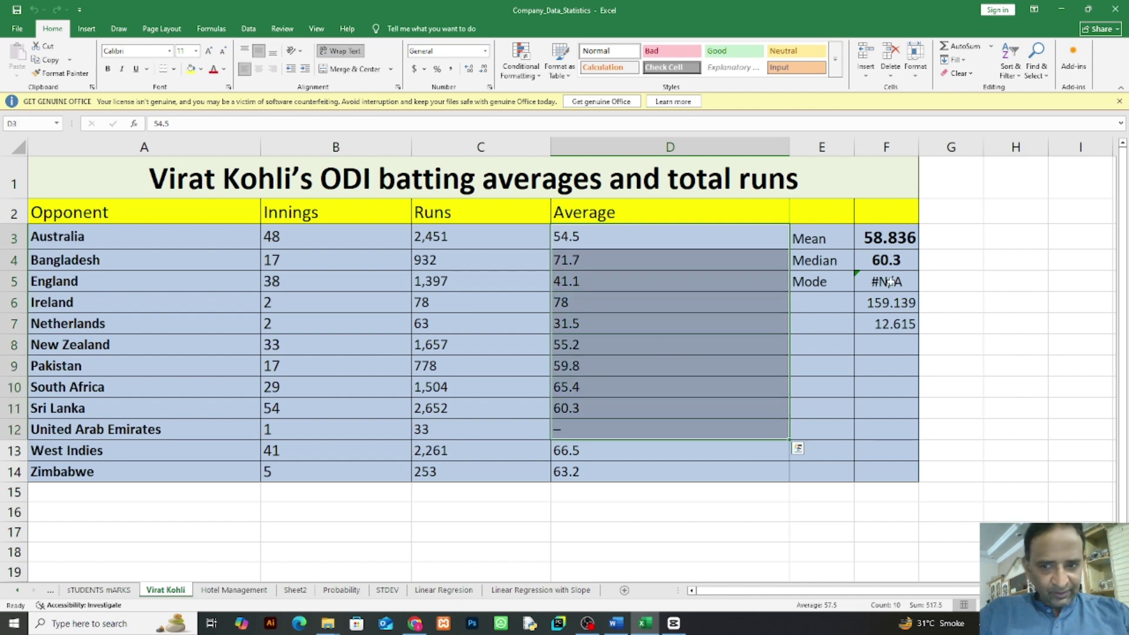
{"action": "left_click", "coordinate": [612, 480]}
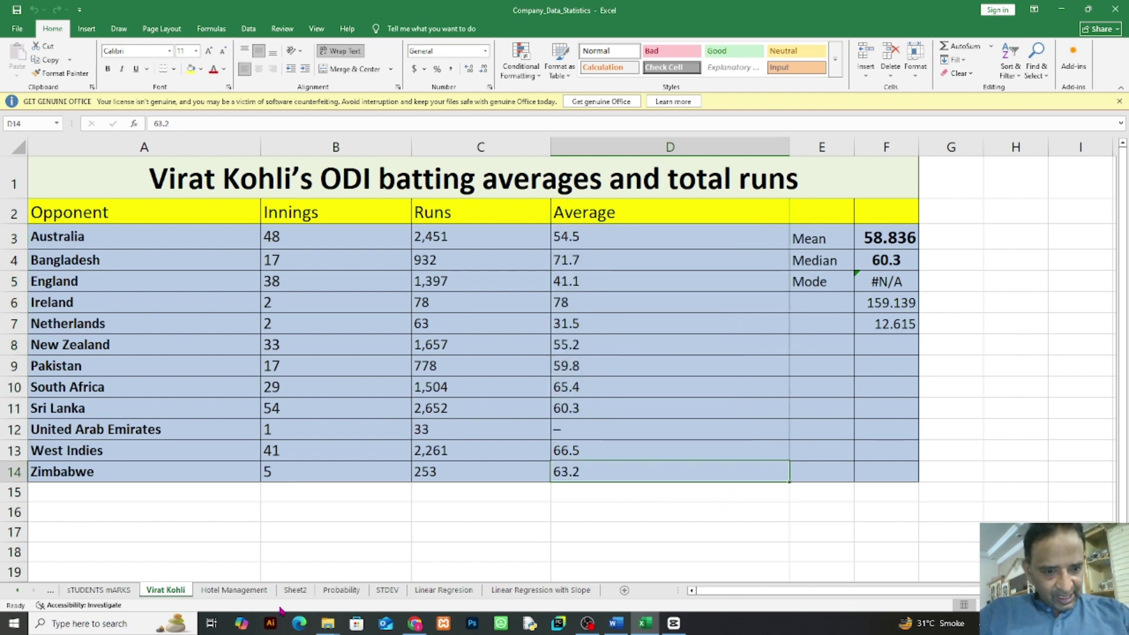
- Look through the Hotel Management sales data and revisit the regression, STDEV and Probability sheets
{"action": "left_click", "coordinate": [234, 590]}
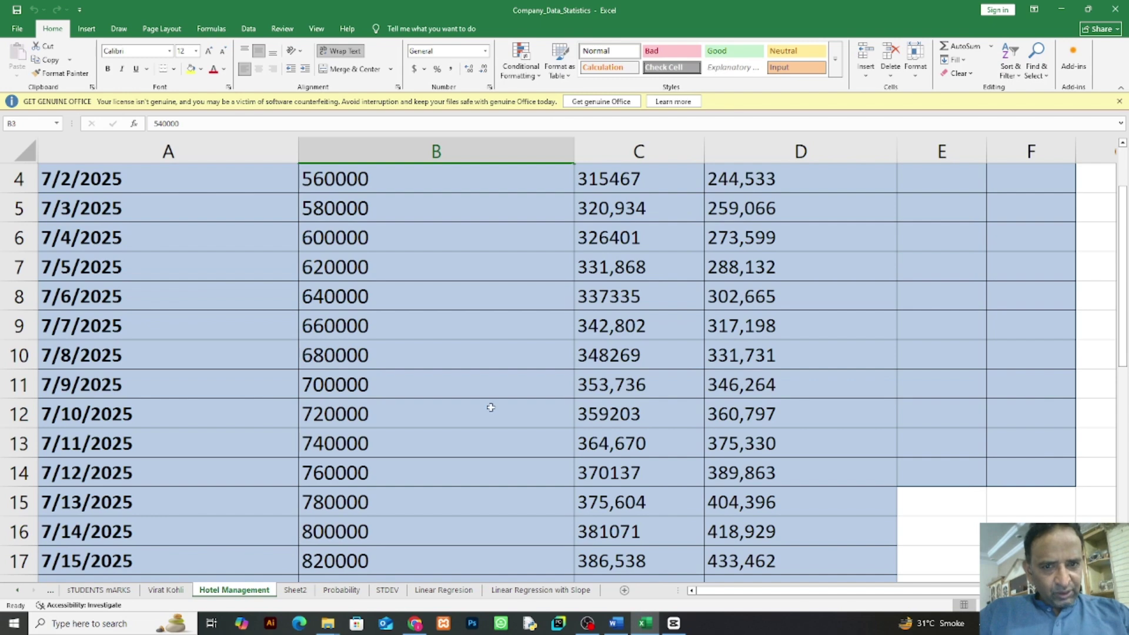
{"action": "scroll", "coordinate": [491, 407], "scroll_direction": "up", "scroll_amount": 1}
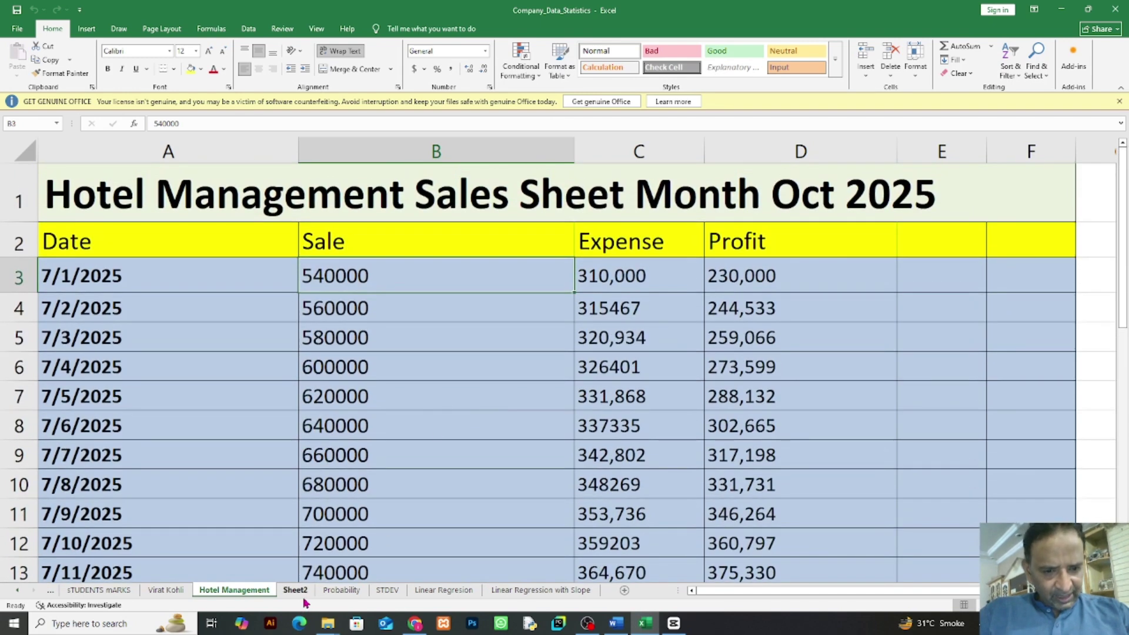
{"action": "left_click", "coordinate": [519, 445]}
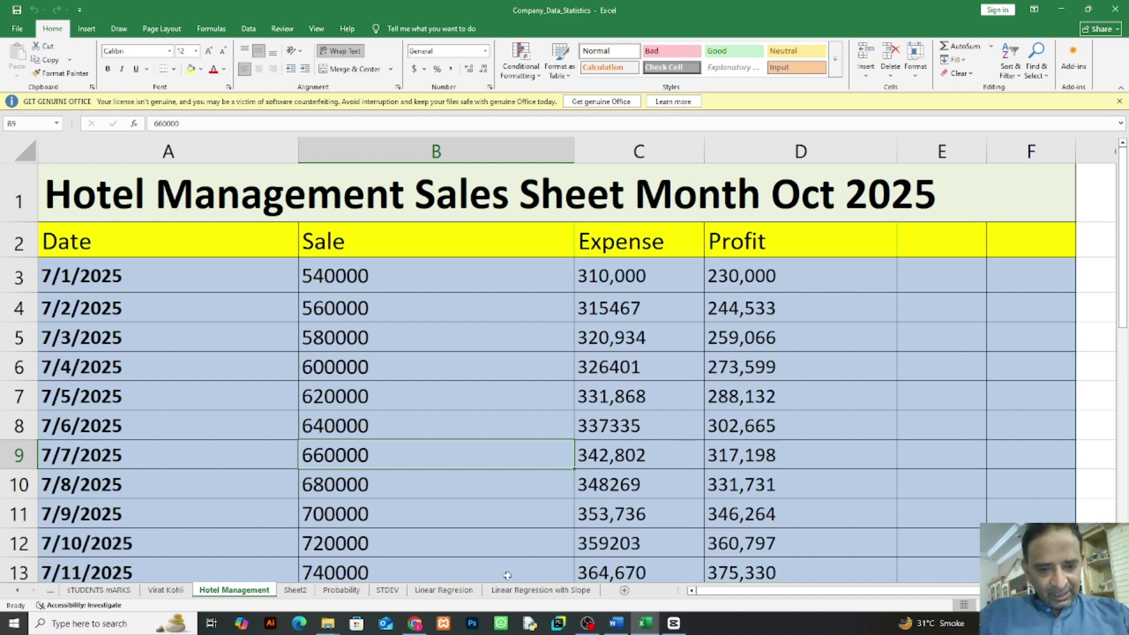
{"action": "left_click", "coordinate": [444, 590]}
{"action": "left_click", "coordinate": [390, 590]}
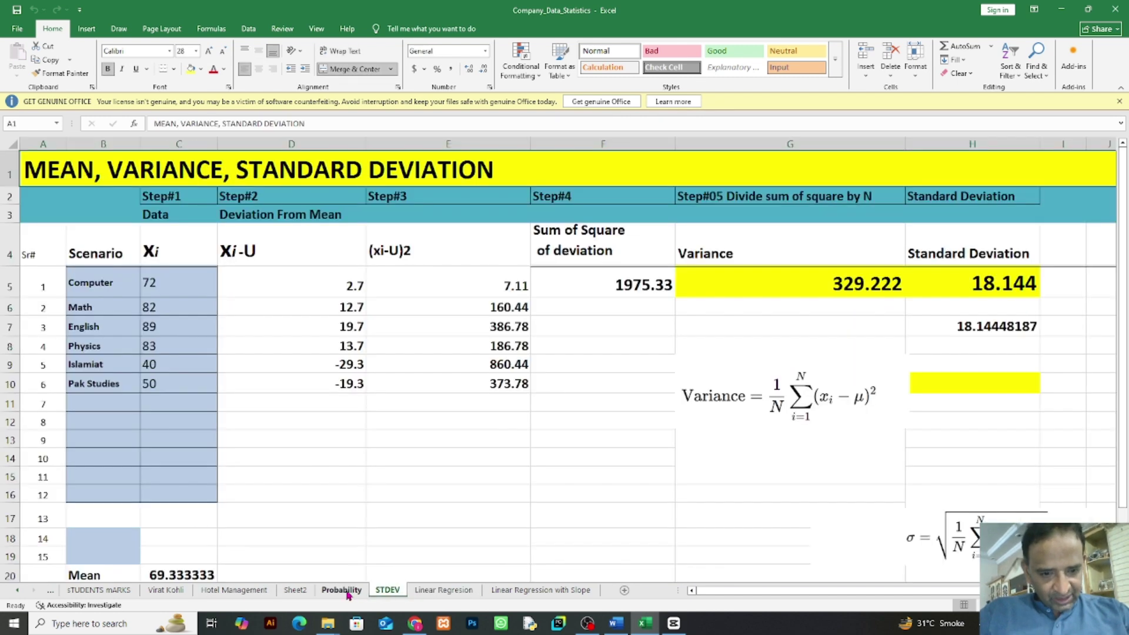
{"action": "left_click", "coordinate": [342, 591]}
- Switch to the Word document and read section 5.2.3.2 Standard Deviation, from its heading to the definition
{"action": "left_click", "coordinate": [617, 624]}
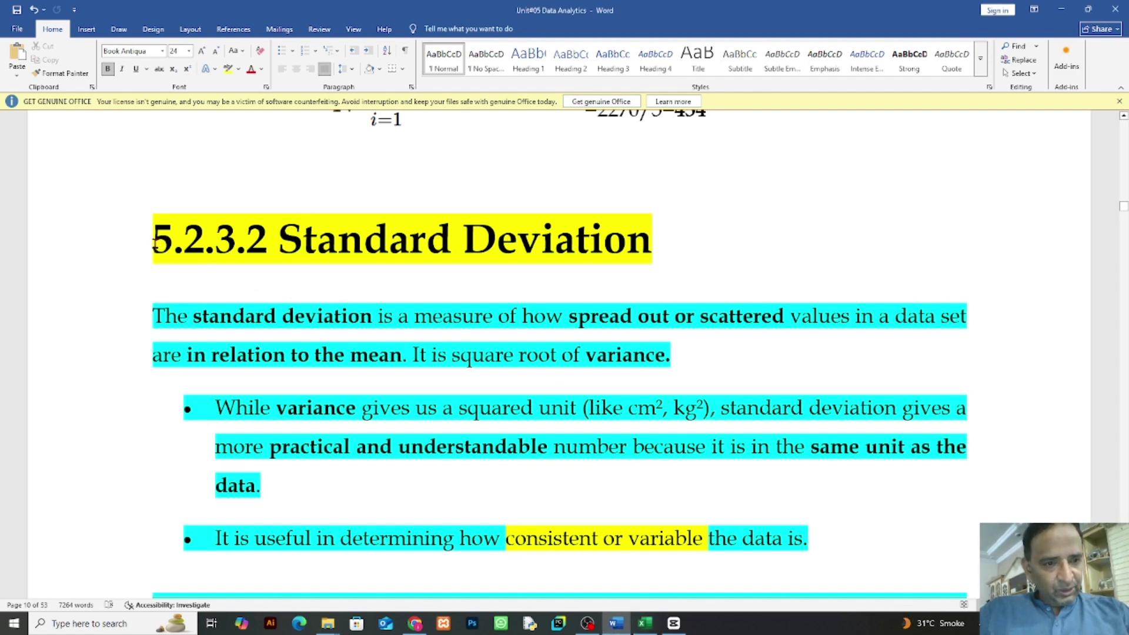
{"action": "left_click_drag", "start_coordinate": [153, 241], "coordinate": [679, 276]}
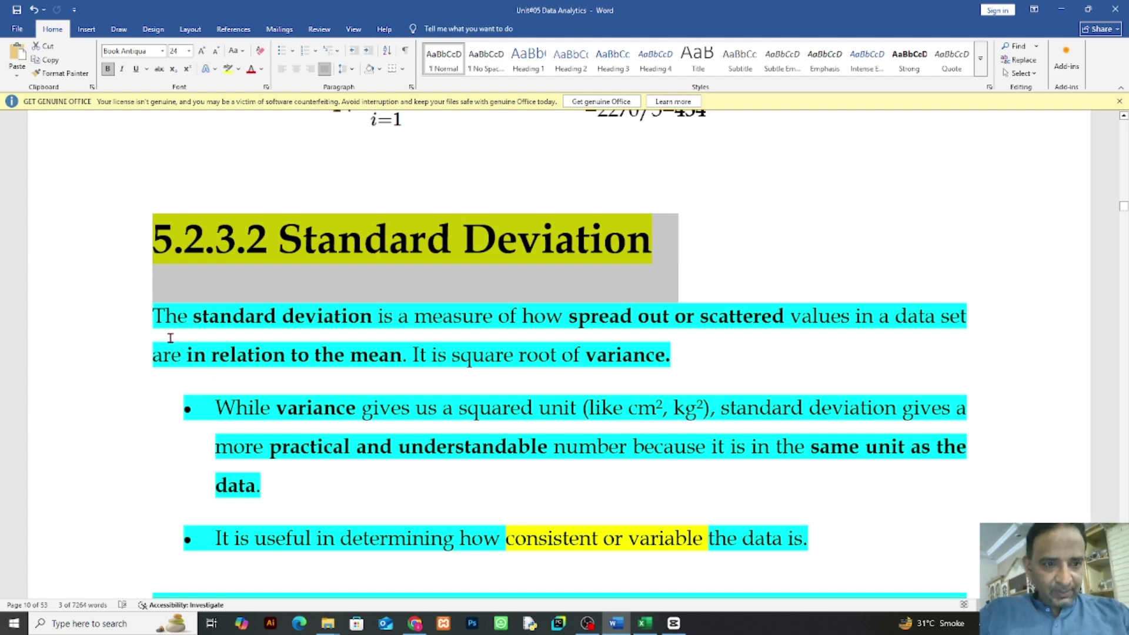
{"action": "left_click", "coordinate": [157, 316]}
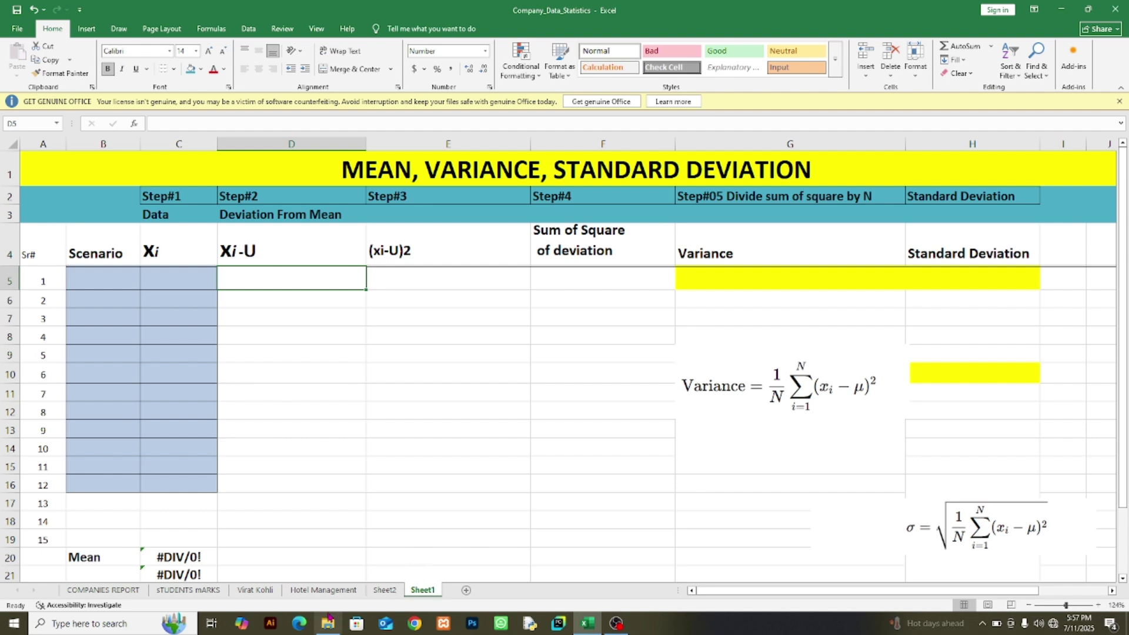
- Examine the opponents and the Innings, Runs and Average columns on the Virat Kohli sheet of the Excel workbook
{"action": "left_click", "coordinate": [244, 590]}
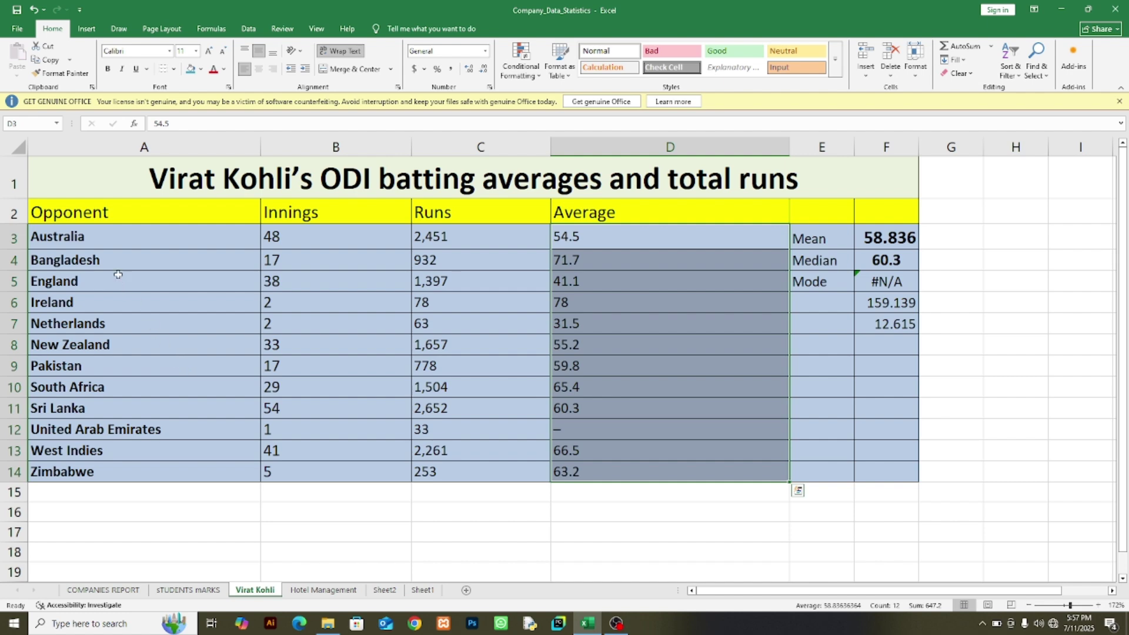
{"action": "left_click", "coordinate": [109, 244]}
{"action": "left_click", "coordinate": [116, 325]}
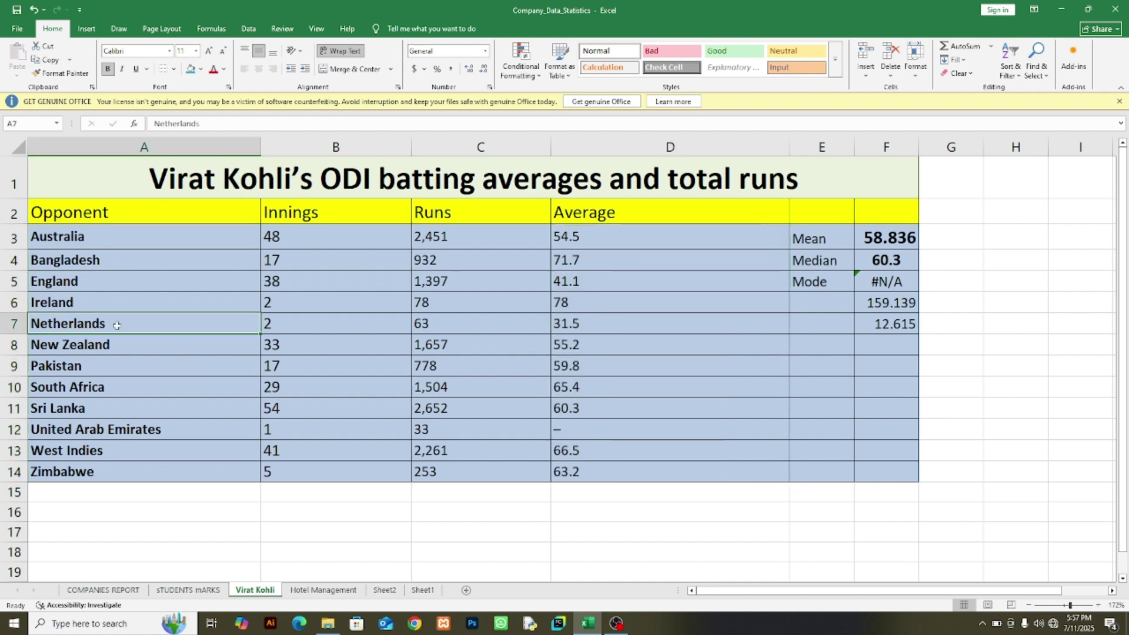
{"action": "left_click", "coordinate": [99, 236]}
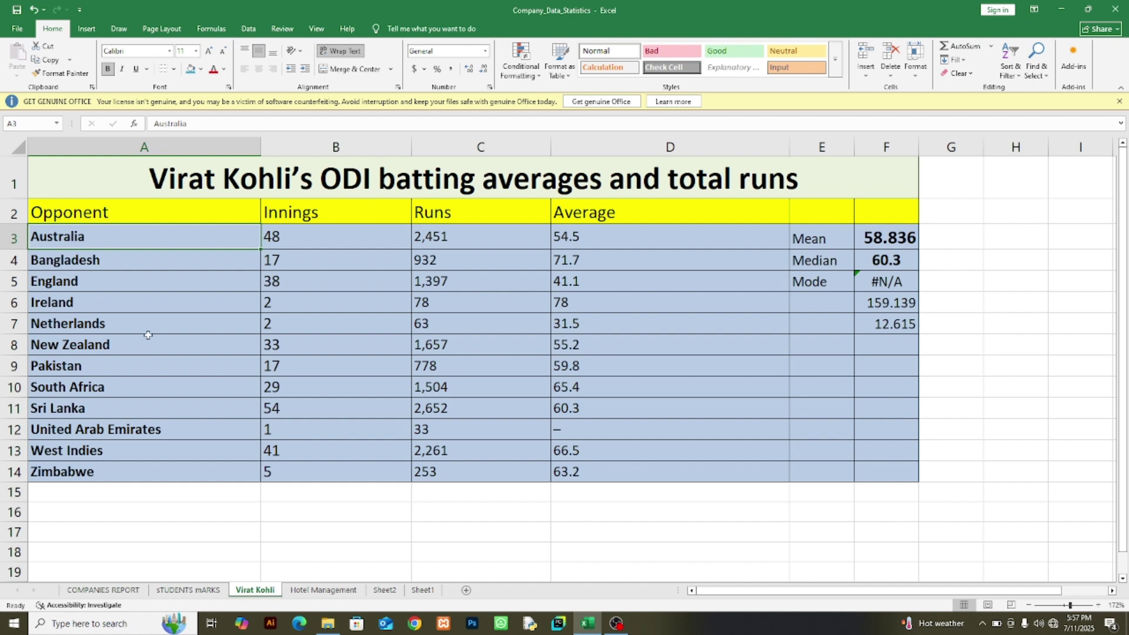
{"action": "left_click", "coordinate": [146, 381]}
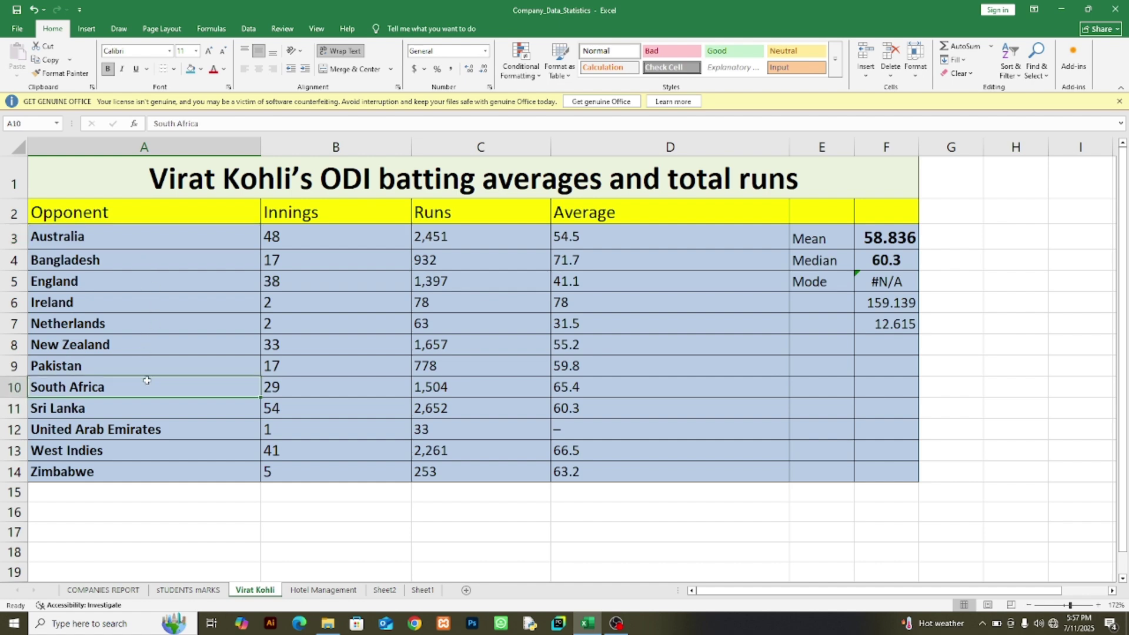
{"action": "left_click", "coordinate": [76, 239]}
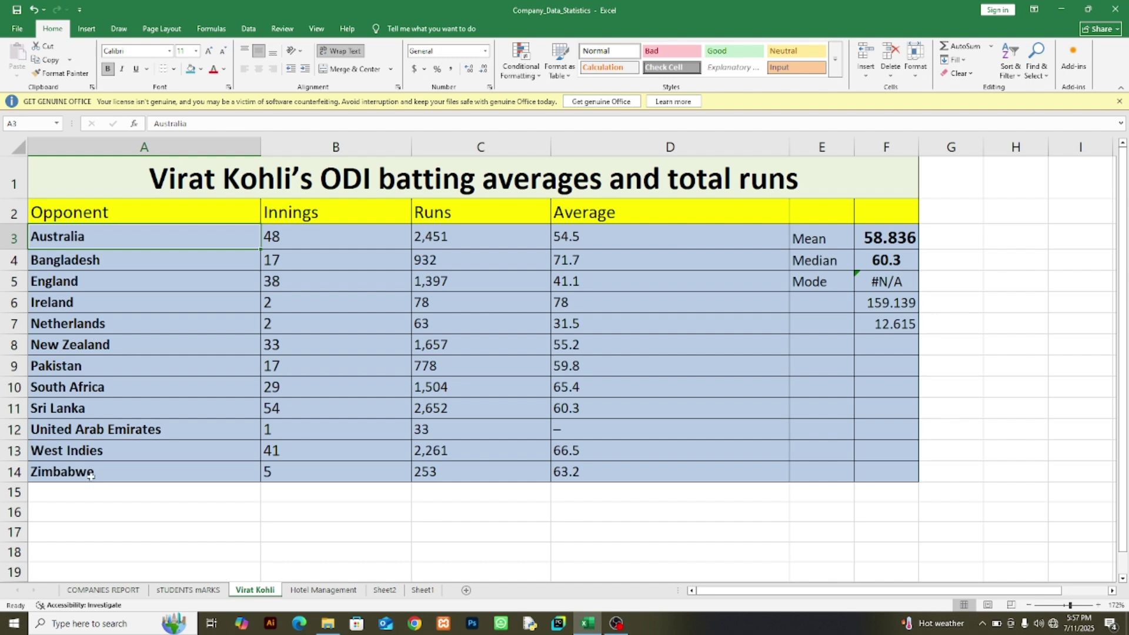
{"action": "left_click", "coordinate": [313, 210]}
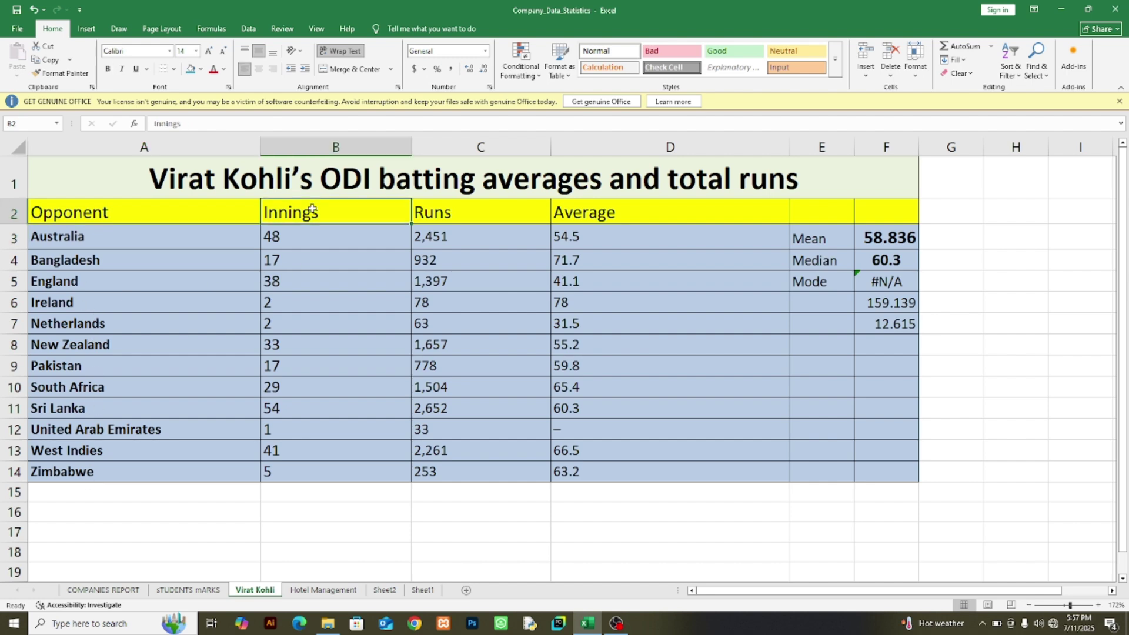
{"action": "left_click", "coordinate": [429, 213]}
{"action": "left_click", "coordinate": [569, 212]}
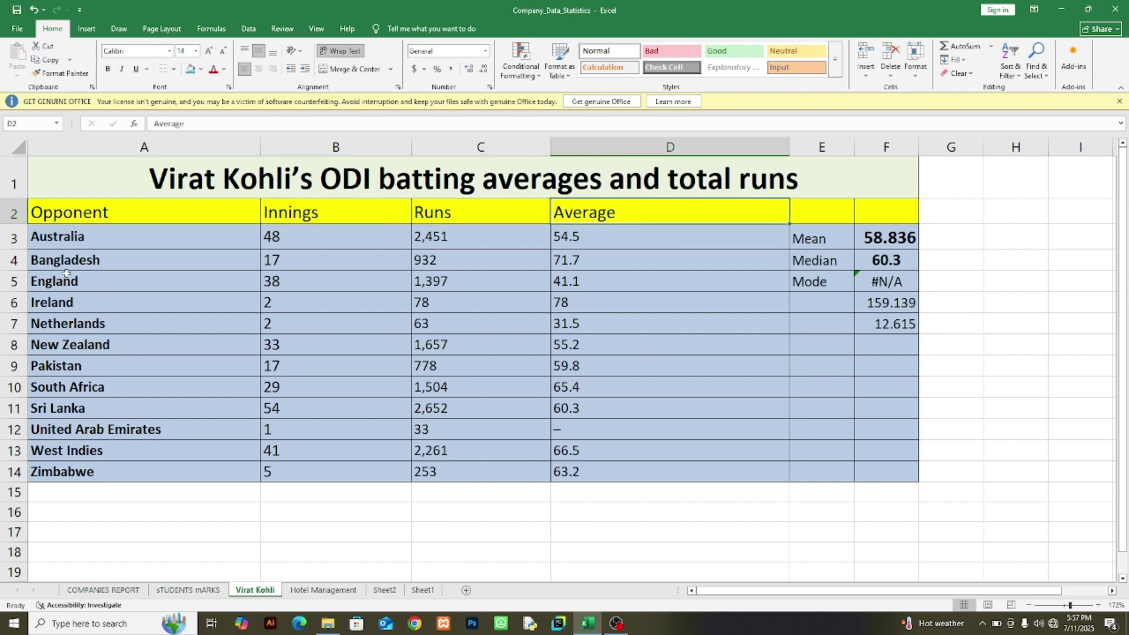
- Copy the opponent names from Australia to Zimbabwe into the Scenario column of Sheet1, starting at B5
{"action": "left_click_drag", "start_coordinate": [66, 238], "coordinate": [91, 471]}
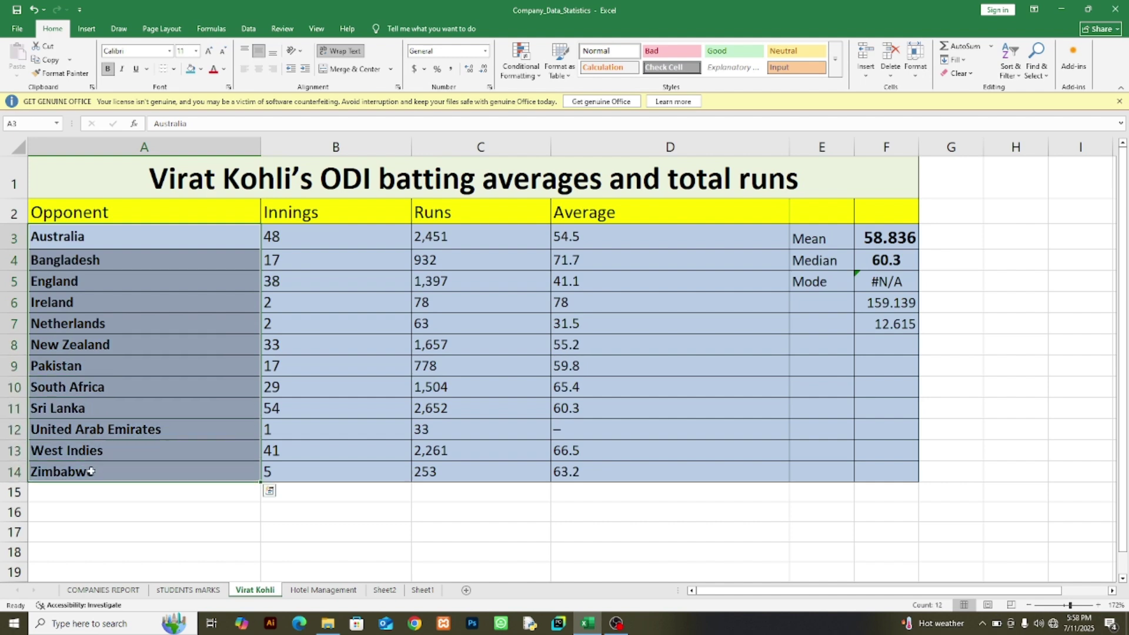
{"action": "key", "text": "ctrl+c"}
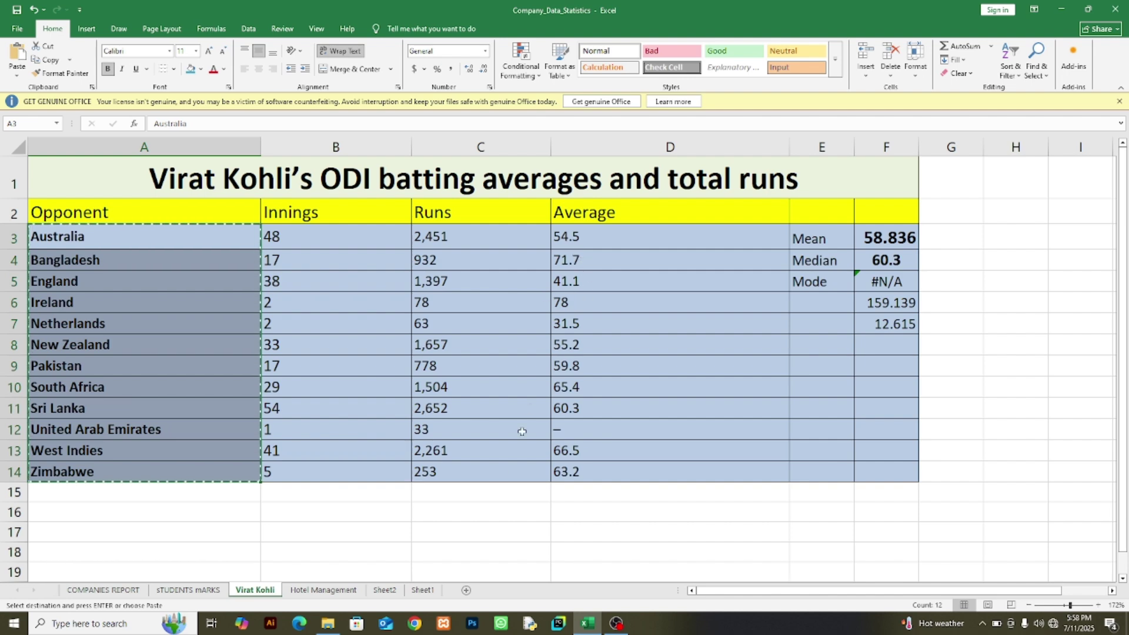
{"action": "left_click", "coordinate": [423, 591]}
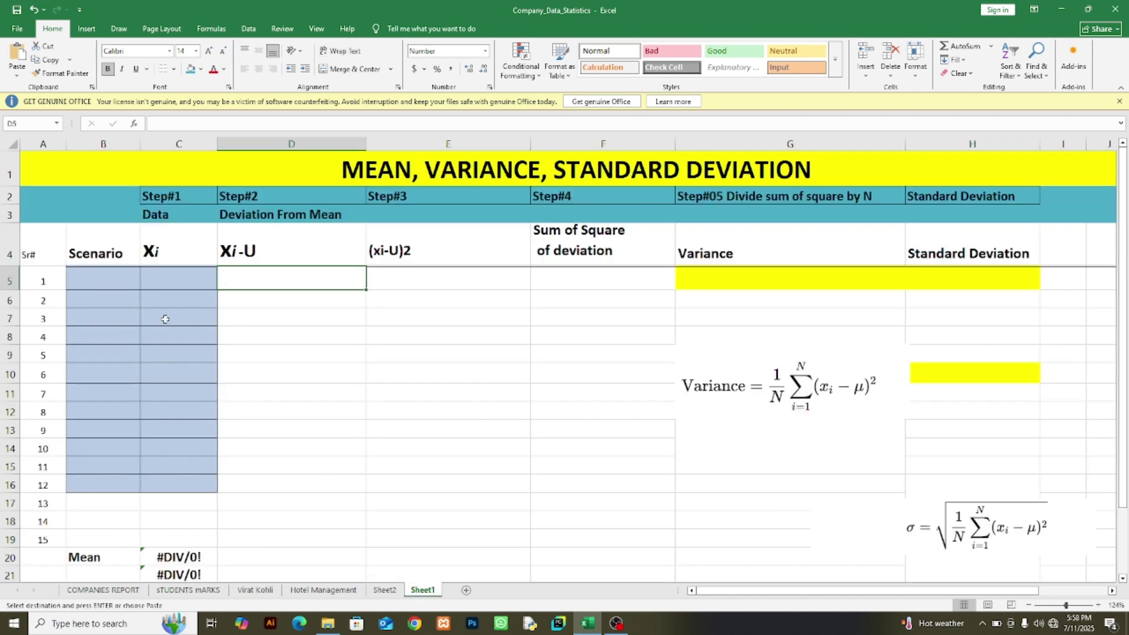
{"action": "left_click", "coordinate": [92, 281]}
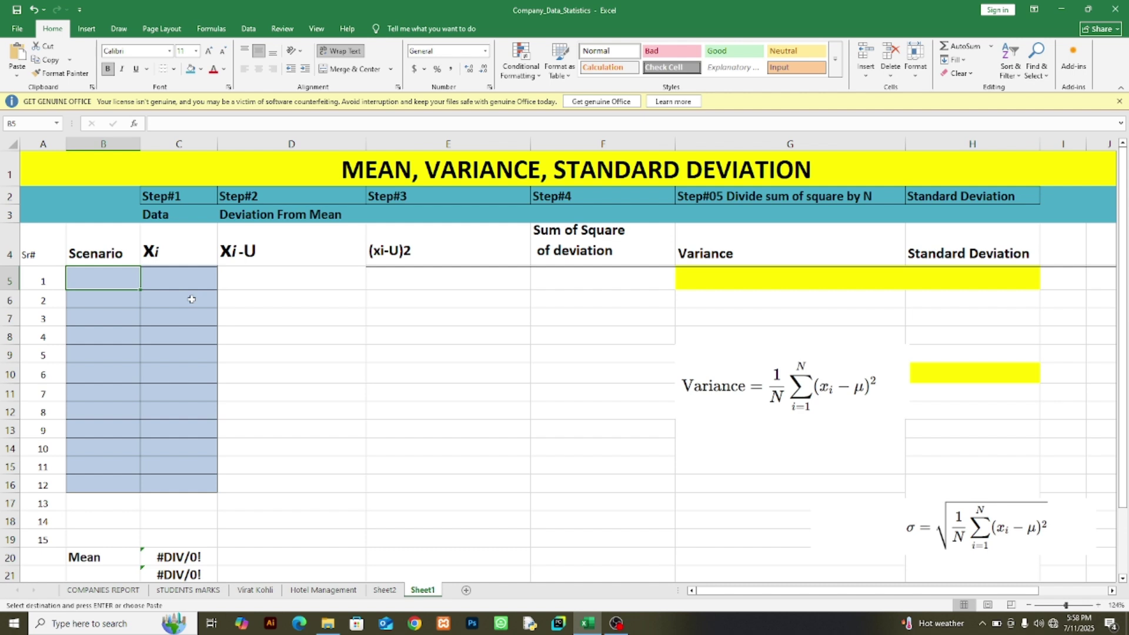
{"action": "key", "text": "ctrl+v"}
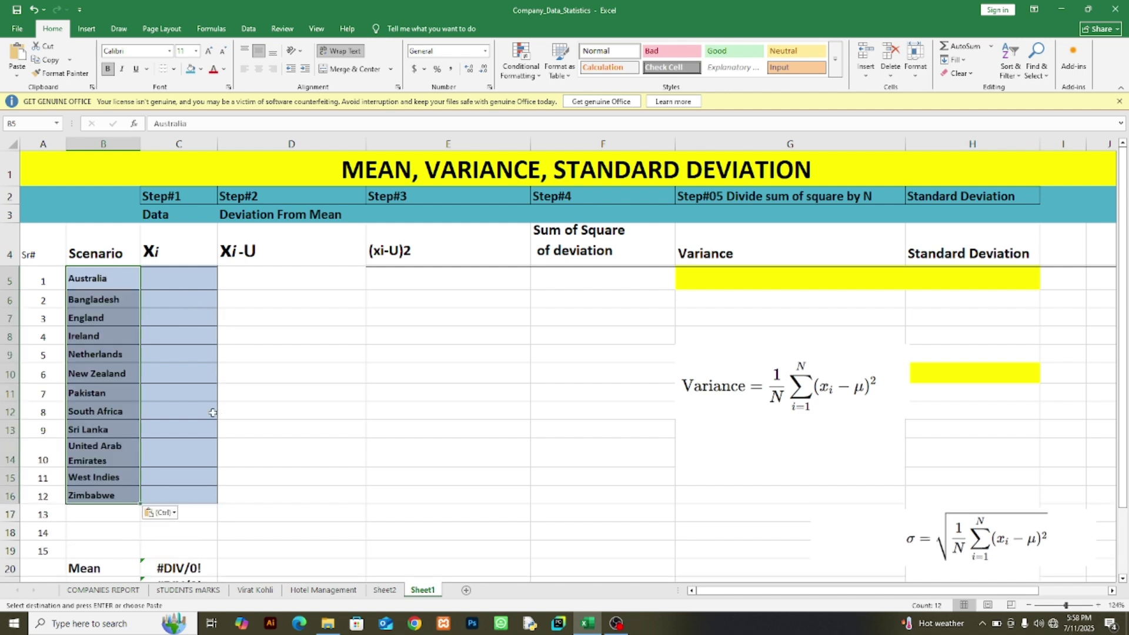
- Copy the Average values D3:D14 from the Virat Kohli sheet into the Xi column of Sheet1, starting at C5
{"action": "left_click", "coordinate": [174, 283]}
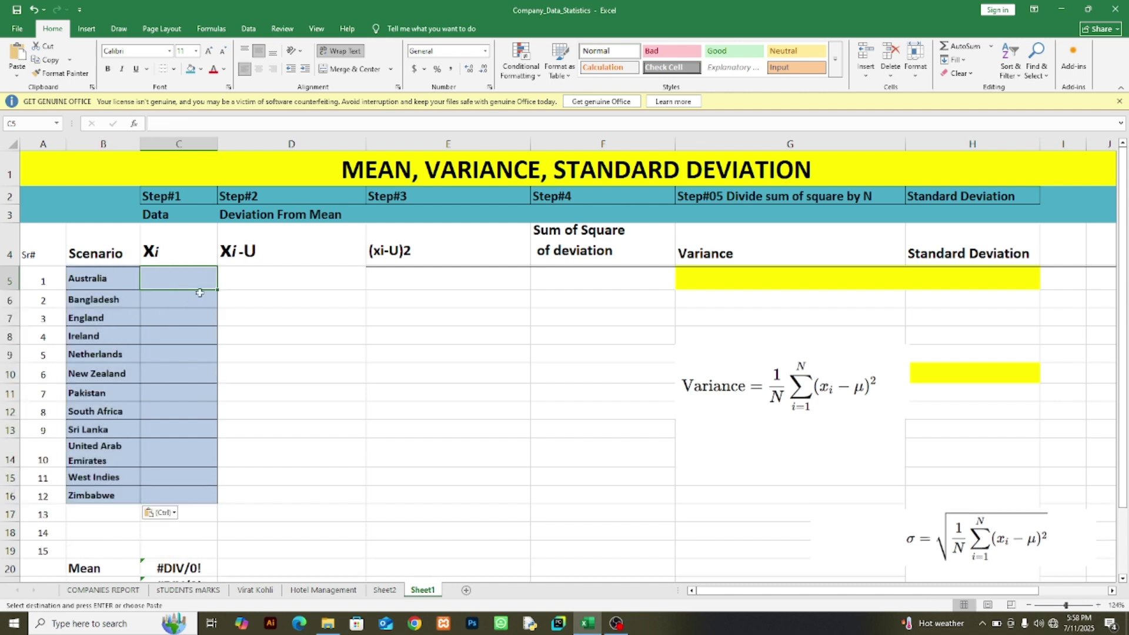
{"action": "left_click", "coordinate": [255, 590]}
{"action": "left_click", "coordinate": [574, 304]}
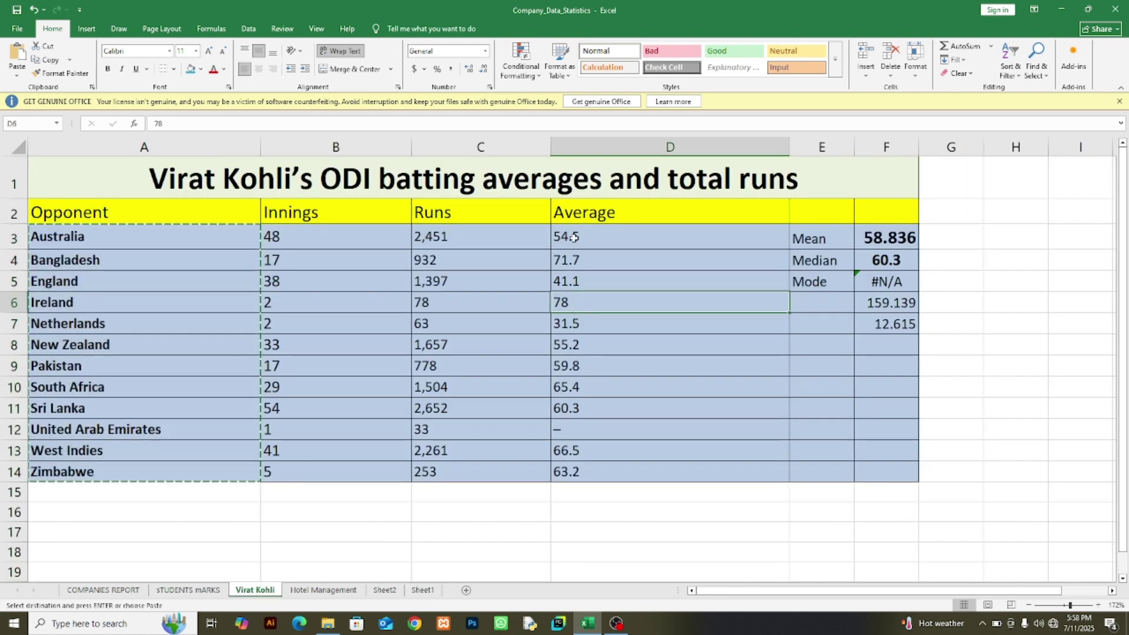
{"action": "left_click_drag", "start_coordinate": [574, 237], "coordinate": [594, 470]}
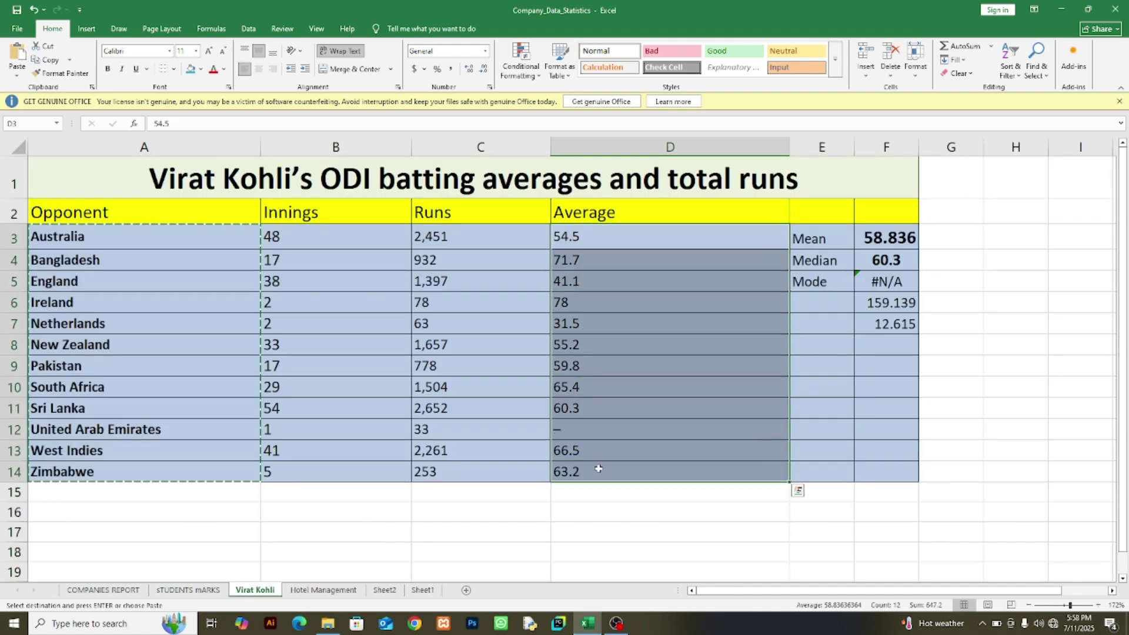
{"action": "key", "text": "ctrl+c"}
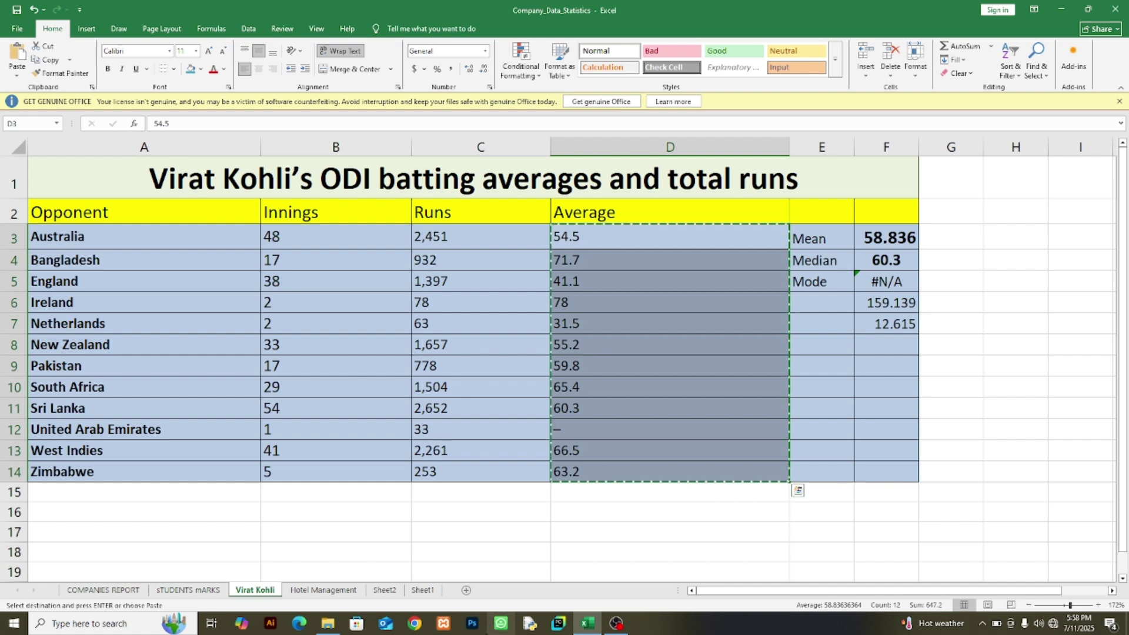
{"action": "left_click", "coordinate": [423, 590]}
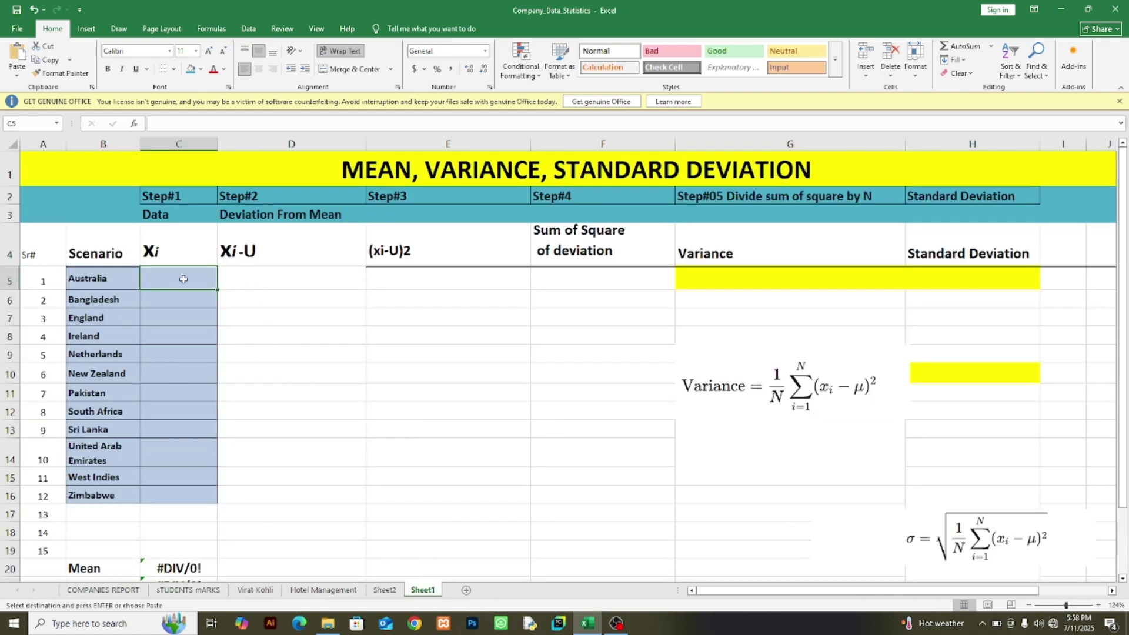
{"action": "key", "text": "ctrl+v"}
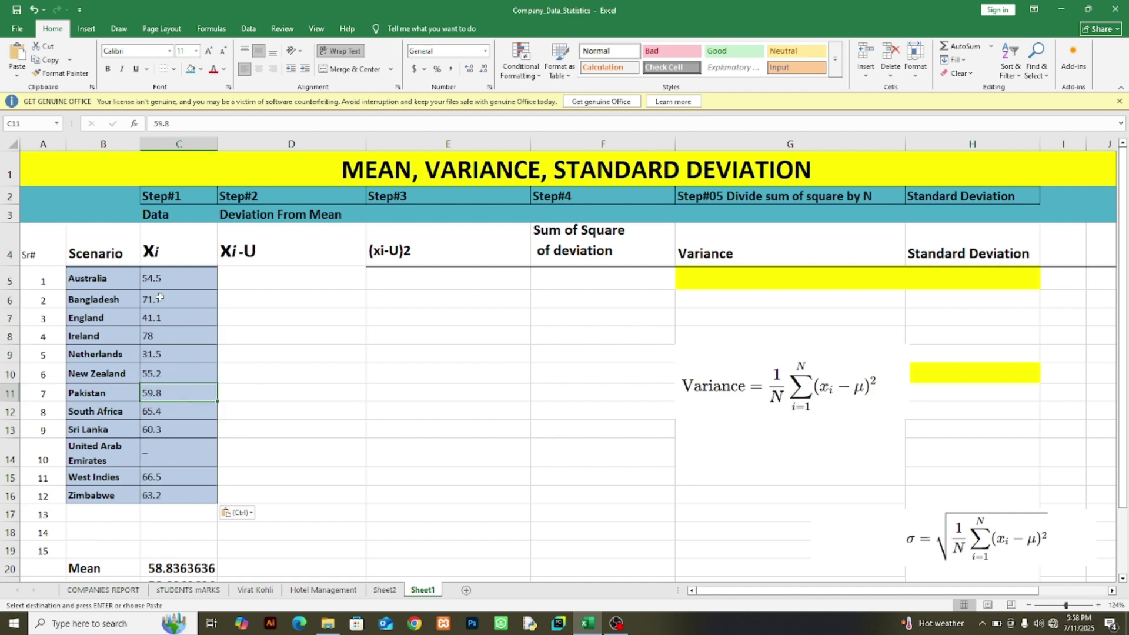
- Increase the font size of the Xi values in C5:C16 to 14
{"action": "left_click_drag", "start_coordinate": [160, 285], "coordinate": [177, 492]}
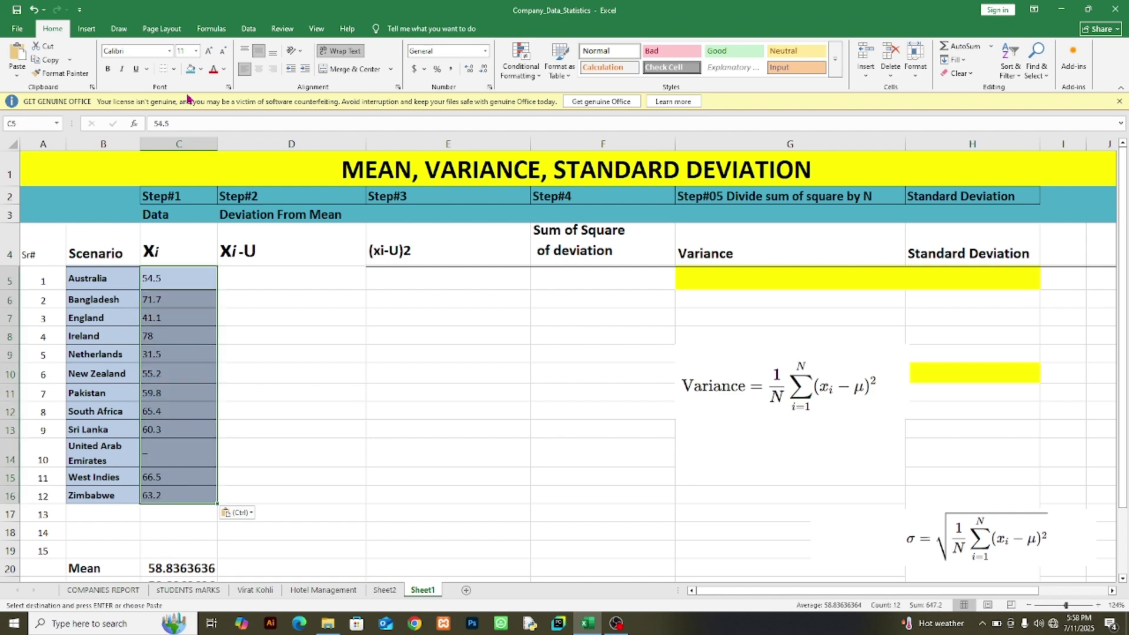
{"action": "left_click", "coordinate": [208, 51]}
{"action": "left_click", "coordinate": [209, 51]}
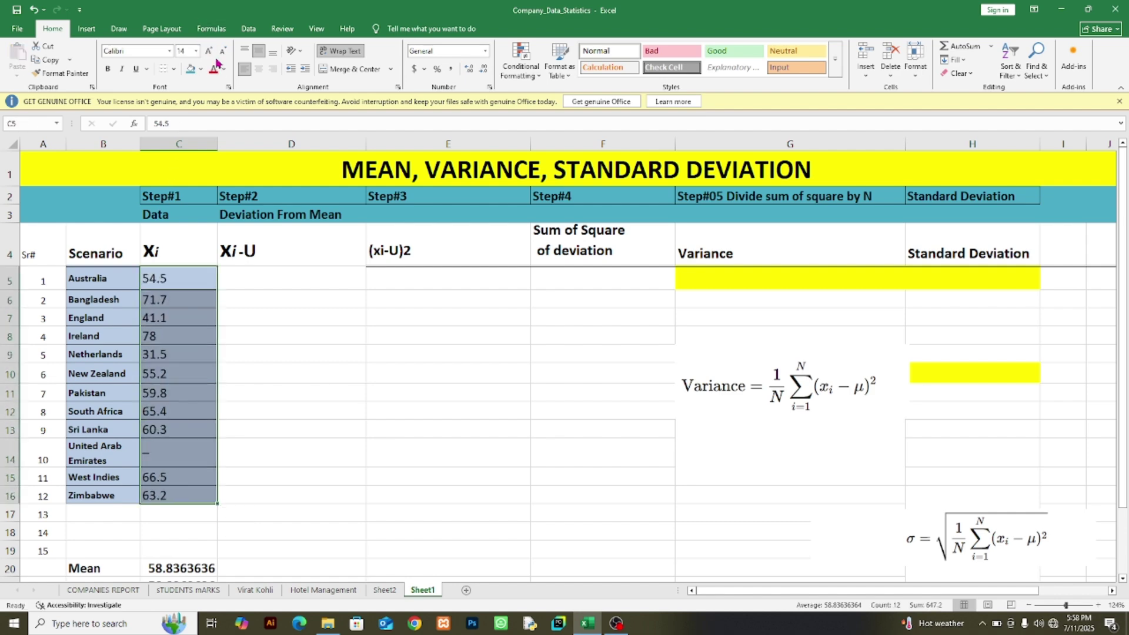
- Try font size 16 on the Xi values in C5:C16, restore size 14 and deselect the range
{"action": "left_click", "coordinate": [209, 51]}
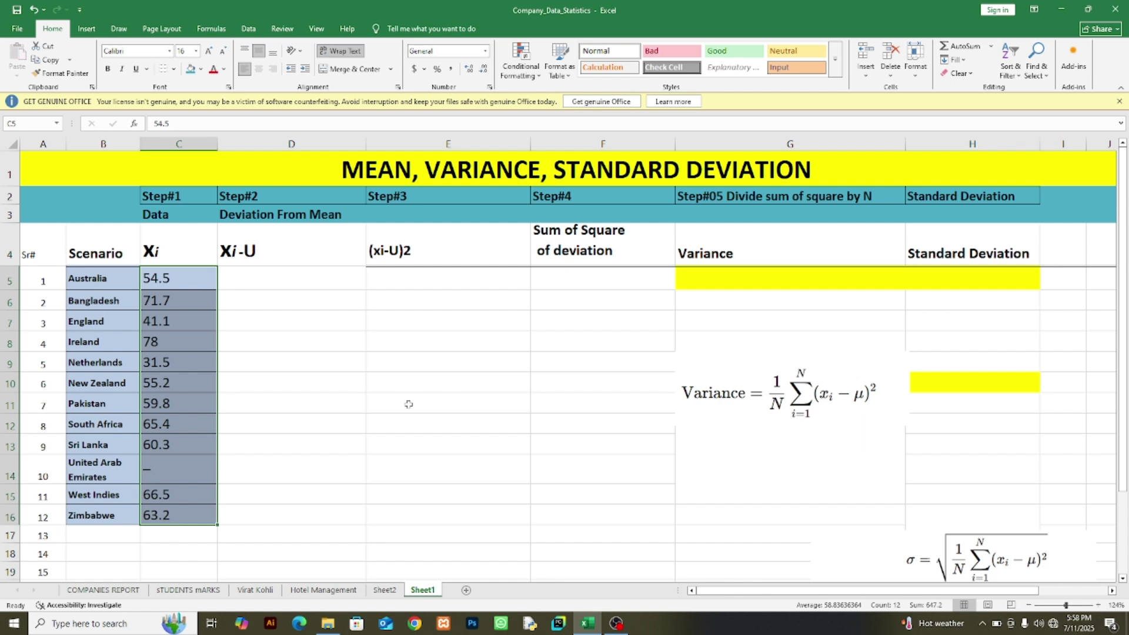
{"action": "left_click", "coordinate": [221, 53]}
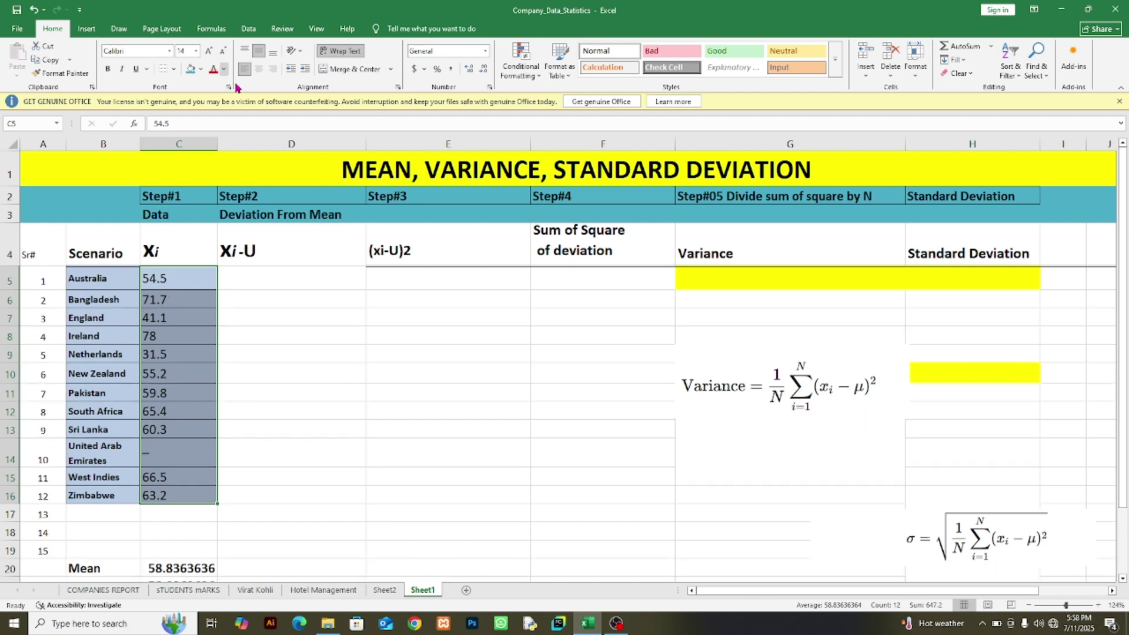
{"action": "left_click", "coordinate": [202, 448]}
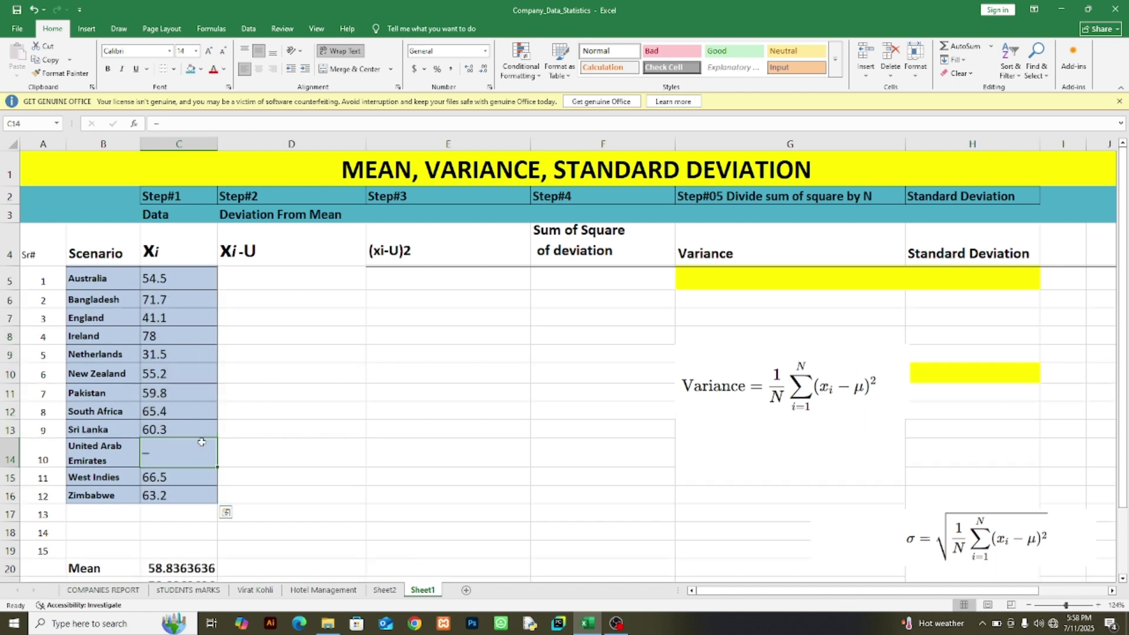
- Examine each opponent's batting average in the Xi column, the full range C5:C16 and the Mean row beneath it
{"action": "left_click", "coordinate": [151, 285]}
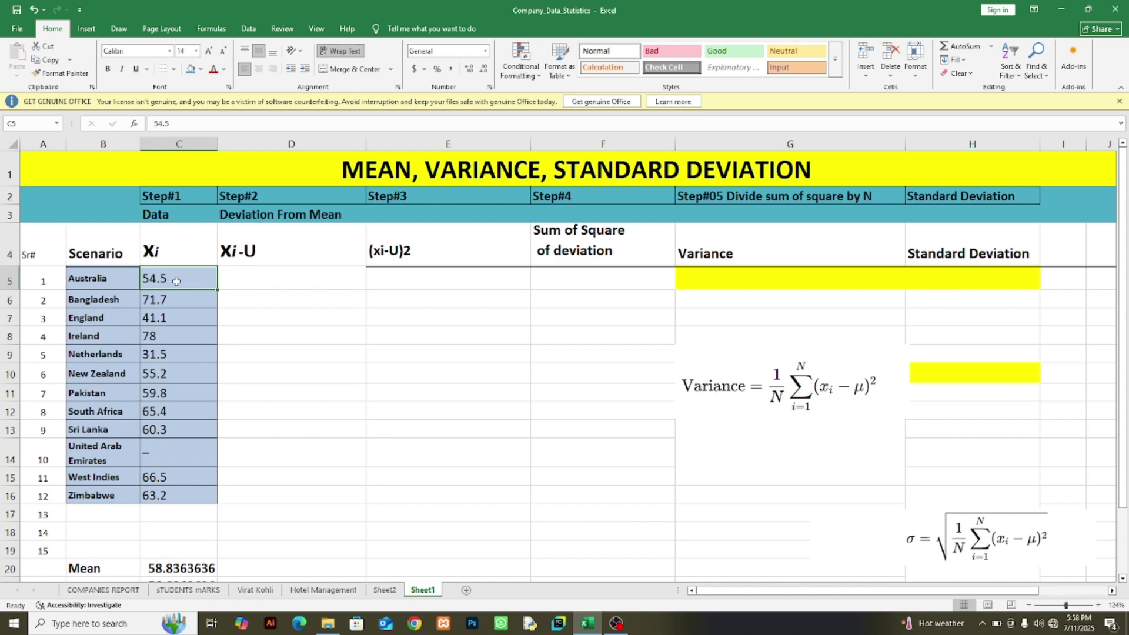
{"action": "left_click", "coordinate": [174, 299]}
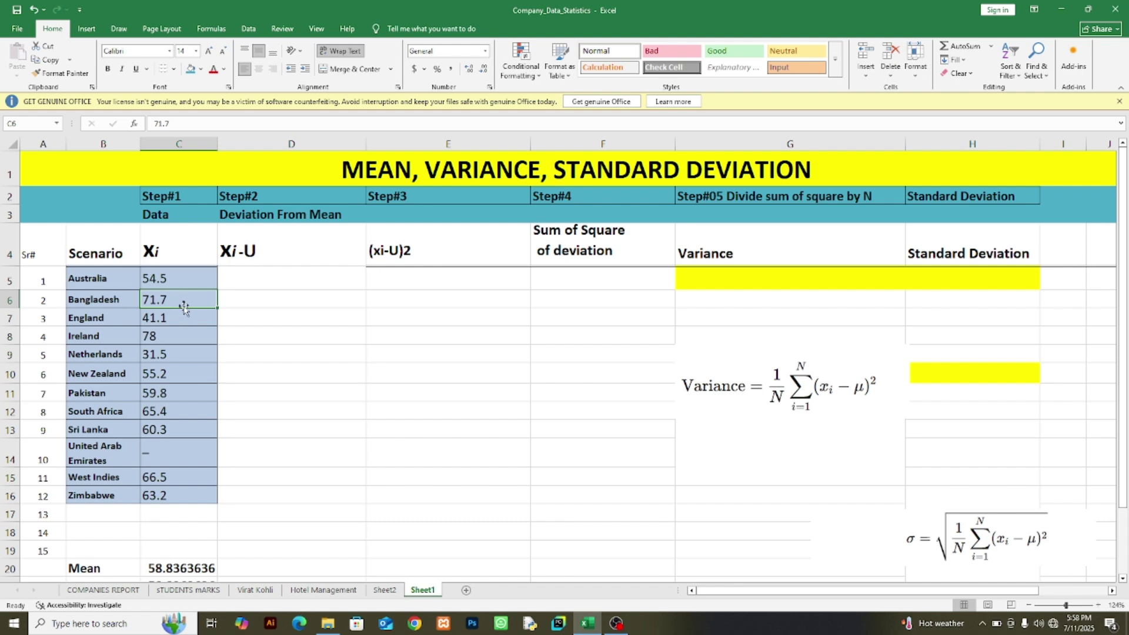
{"action": "left_click", "coordinate": [167, 318]}
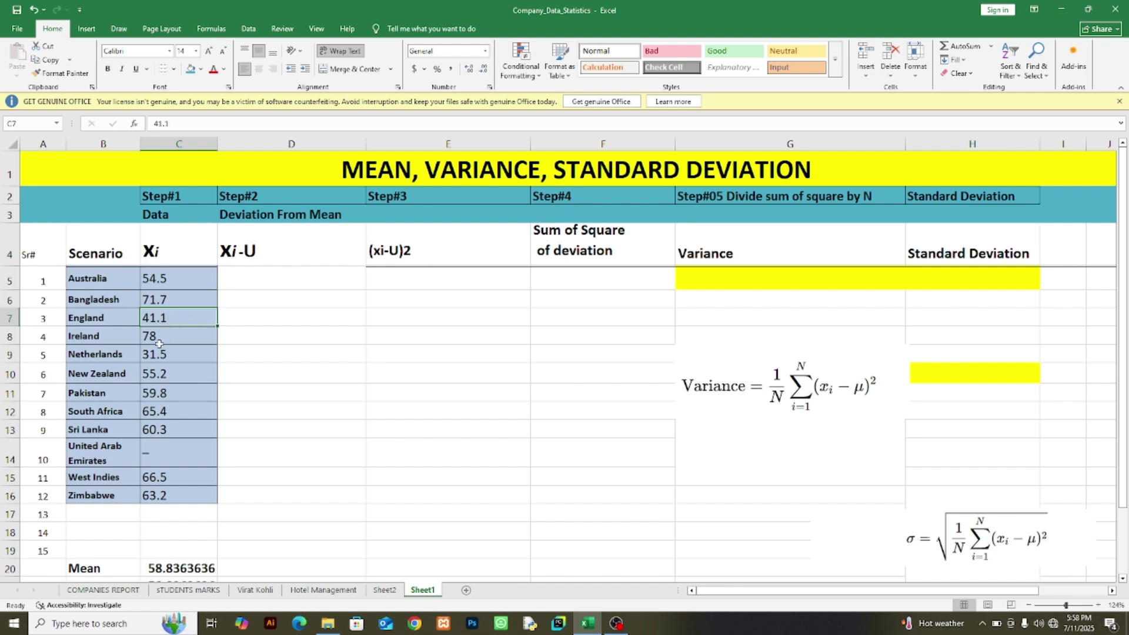
{"action": "left_click", "coordinate": [158, 337]}
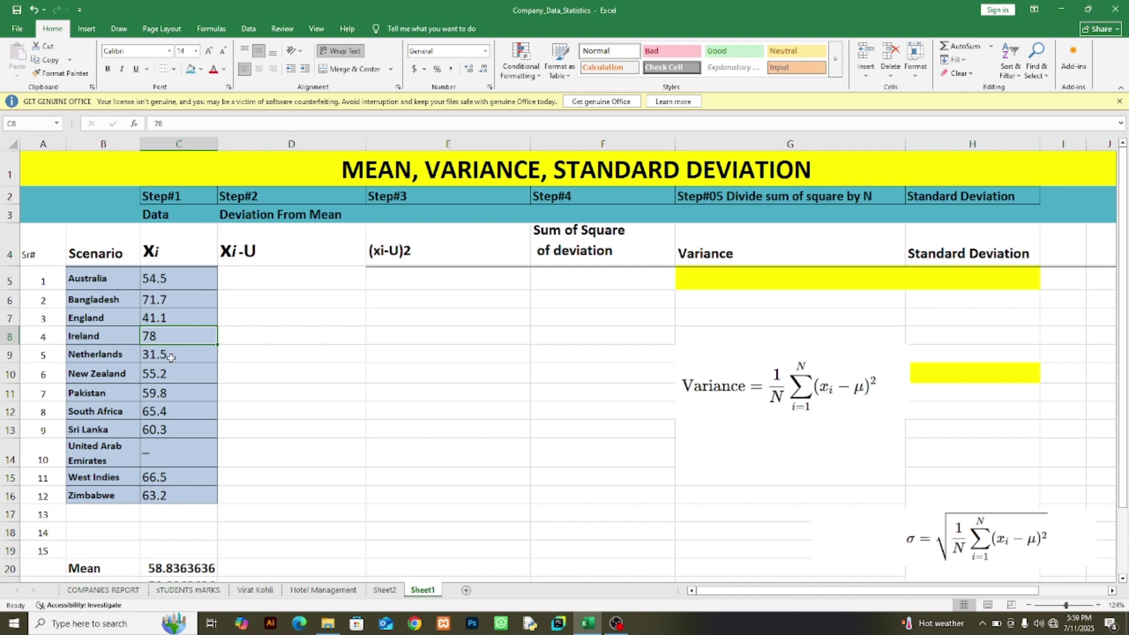
{"action": "left_click", "coordinate": [171, 357]}
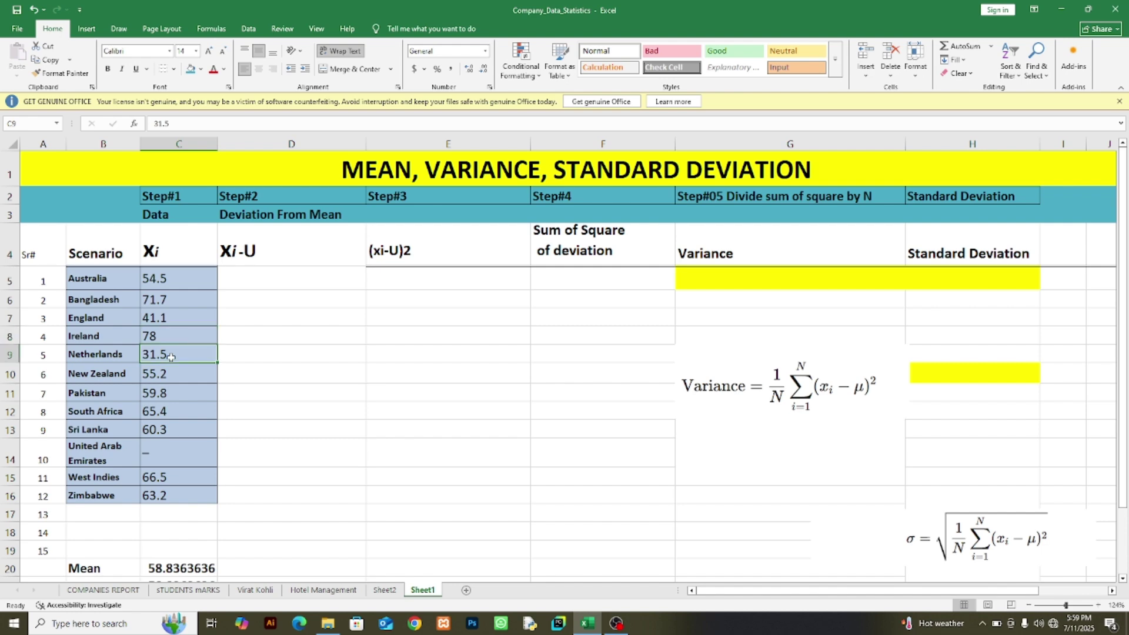
{"action": "left_click", "coordinate": [173, 373]}
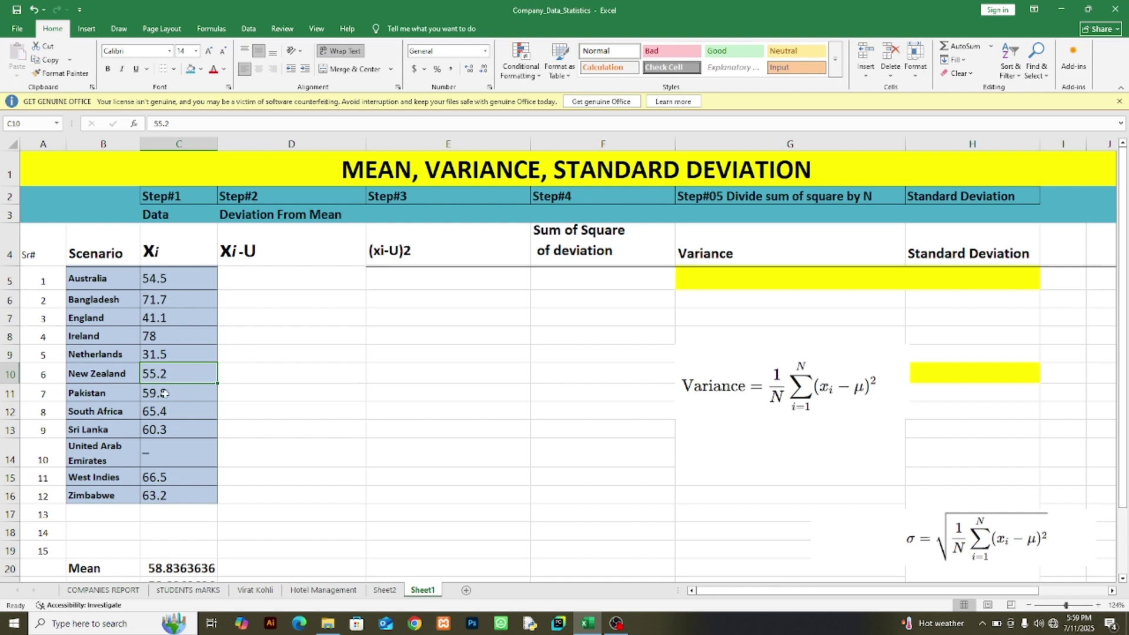
{"action": "left_click", "coordinate": [167, 394]}
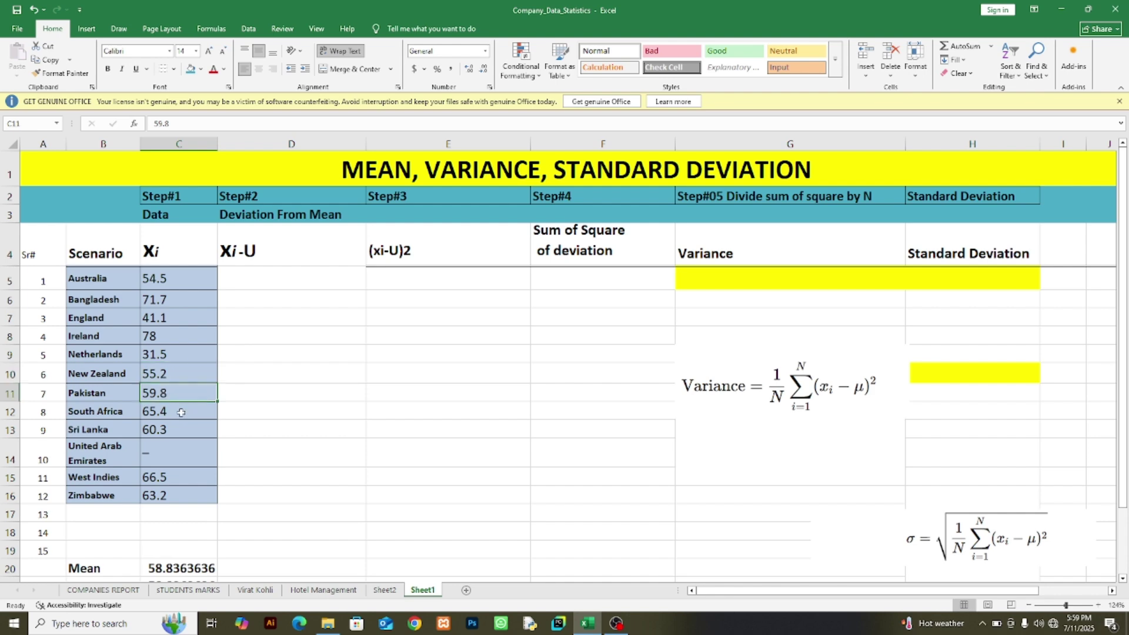
{"action": "left_click", "coordinate": [129, 457]}
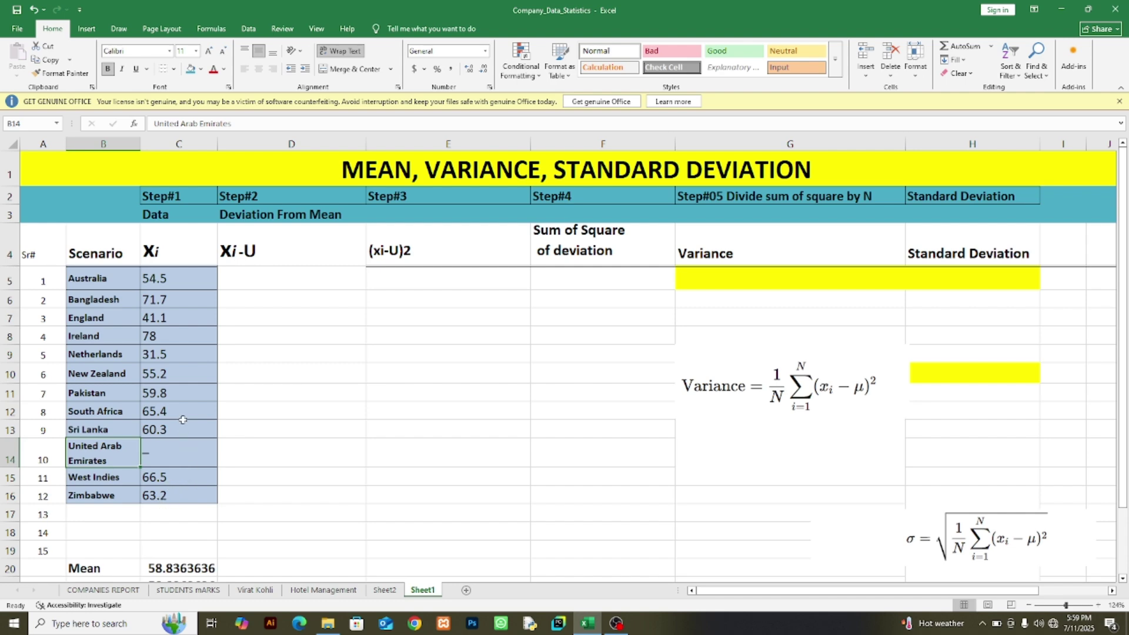
{"action": "left_click_drag", "start_coordinate": [160, 279], "coordinate": [183, 493]}
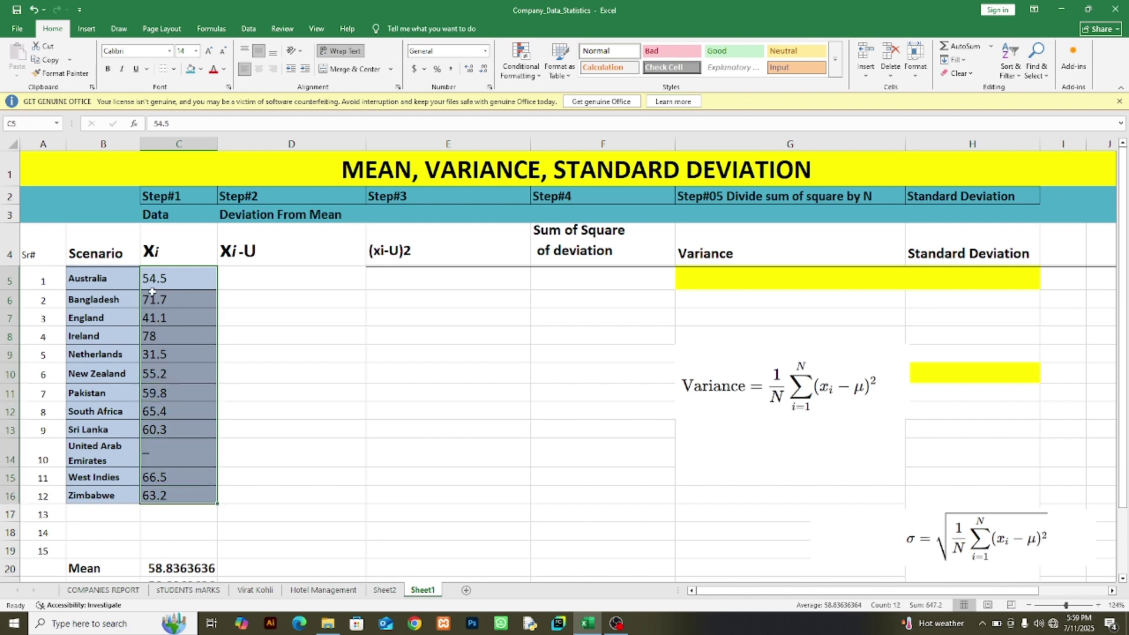
{"action": "scroll", "coordinate": [221, 377], "scroll_direction": "down", "scroll_amount": 1}
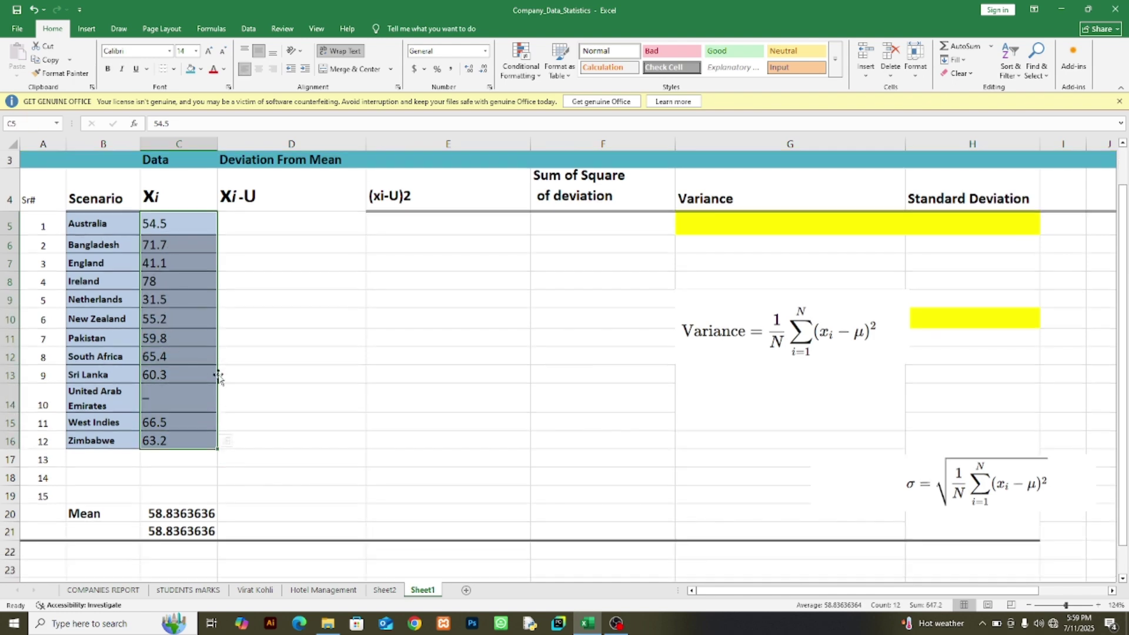
{"action": "scroll", "coordinate": [227, 378], "scroll_direction": "up", "scroll_amount": 1}
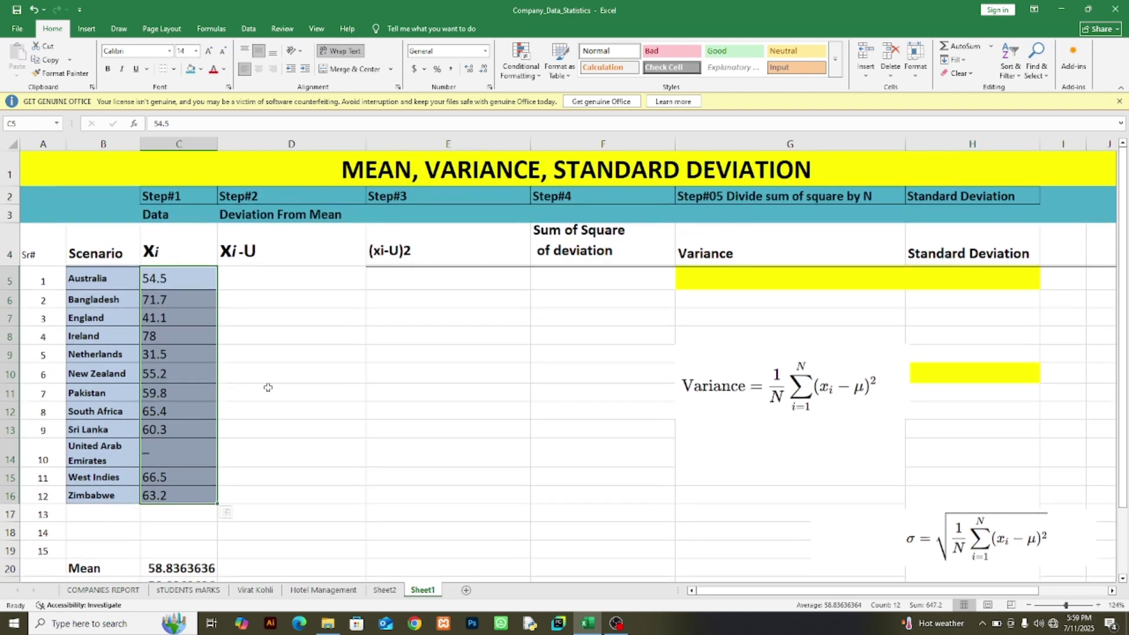
{"action": "scroll", "coordinate": [270, 385], "scroll_direction": "down", "scroll_amount": 1}
{"action": "left_click", "coordinate": [172, 280]}
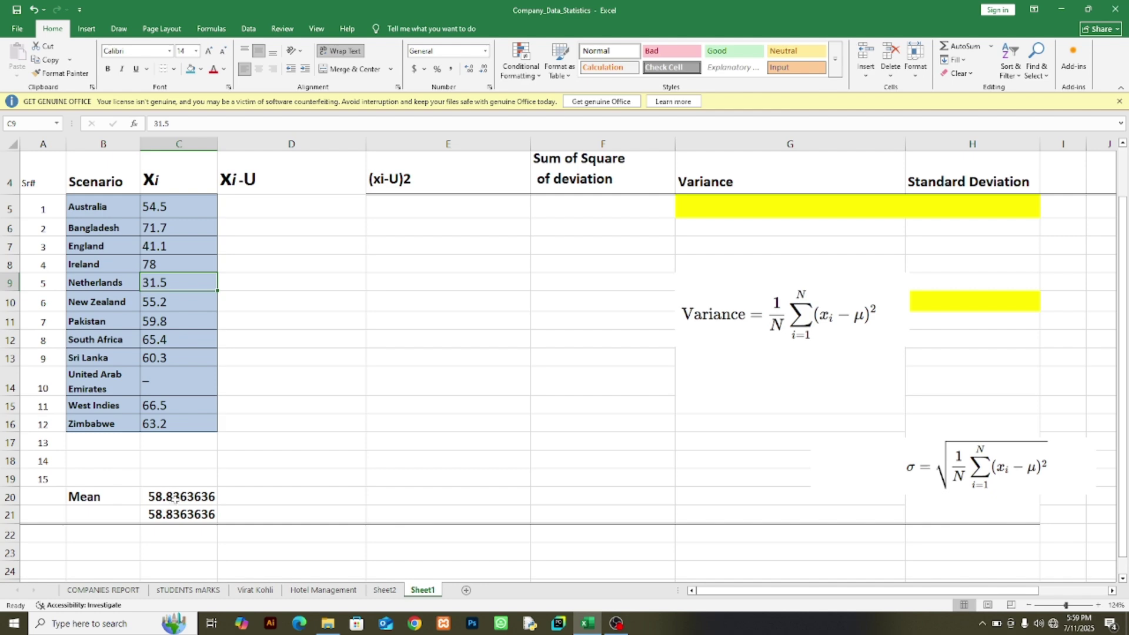
{"action": "scroll", "coordinate": [174, 499], "scroll_direction": "up", "scroll_amount": 1}
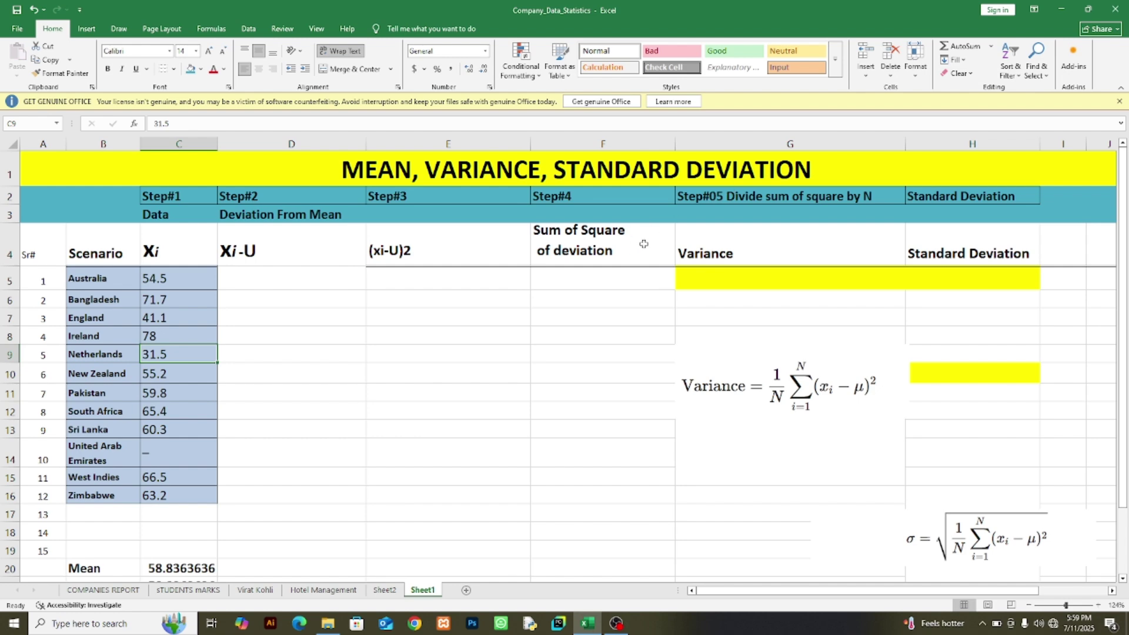
{"action": "scroll", "coordinate": [643, 245], "scroll_direction": "down", "scroll_amount": 2}
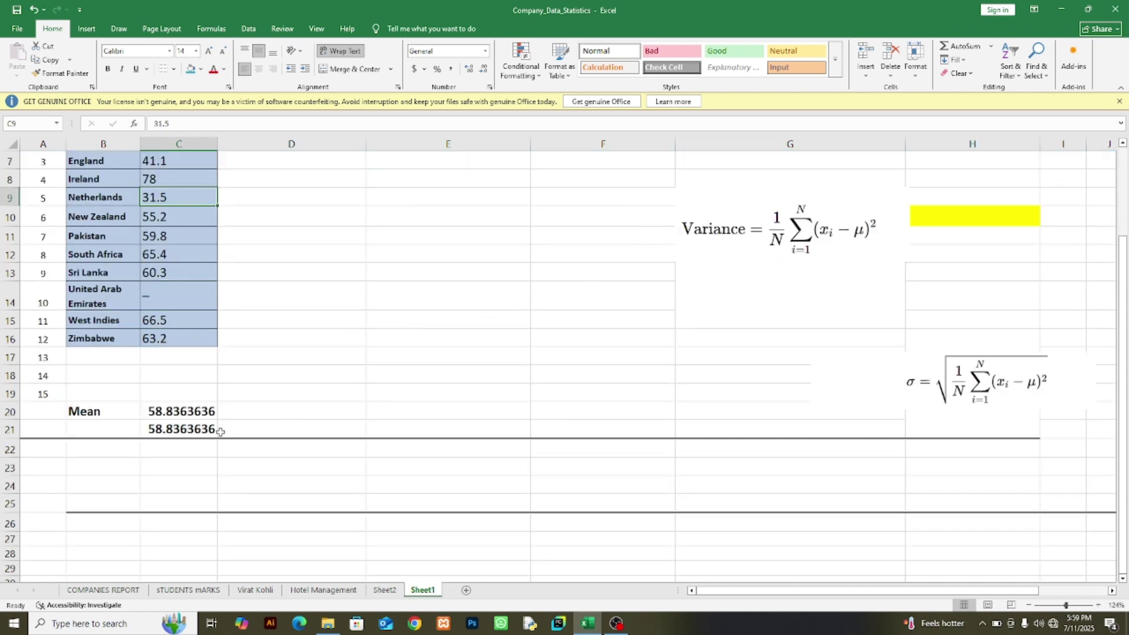
- Inspect the existing mean formula in C20 and delete both mean entries in C20:C21
{"action": "double_click", "coordinate": [184, 411]}
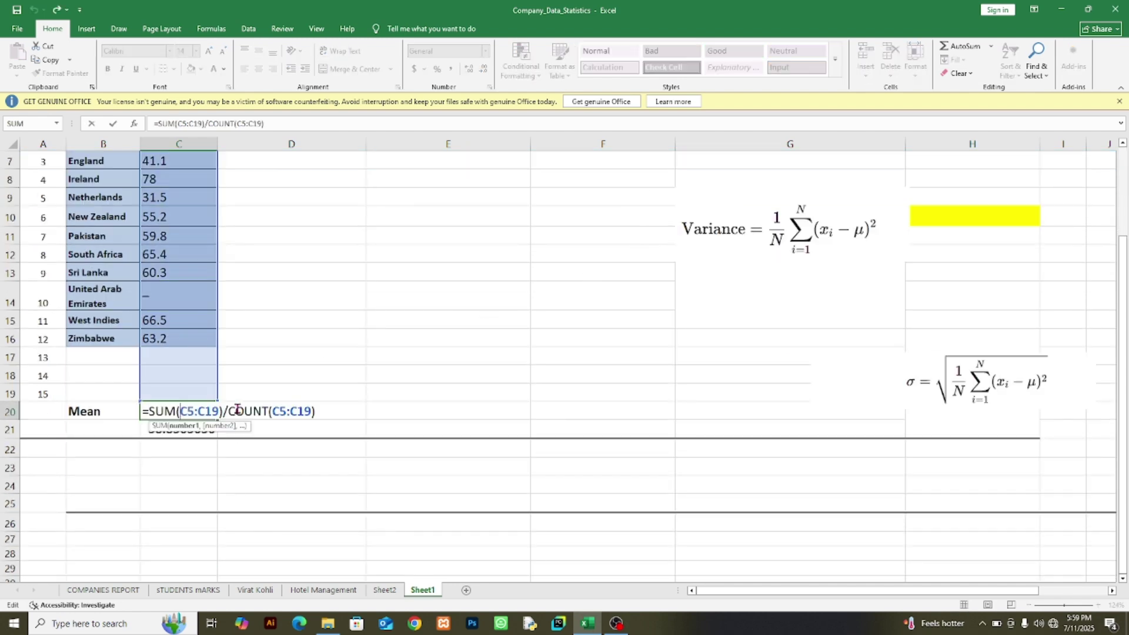
{"action": "left_click", "coordinate": [167, 450]}
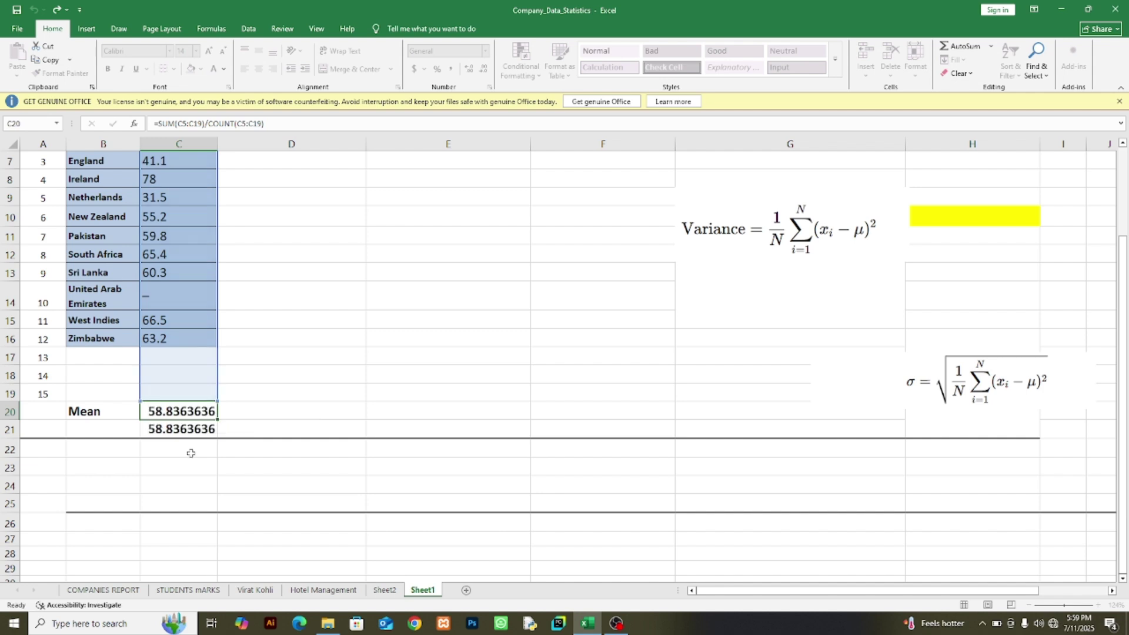
{"action": "left_click_drag", "start_coordinate": [188, 407], "coordinate": [189, 428]}
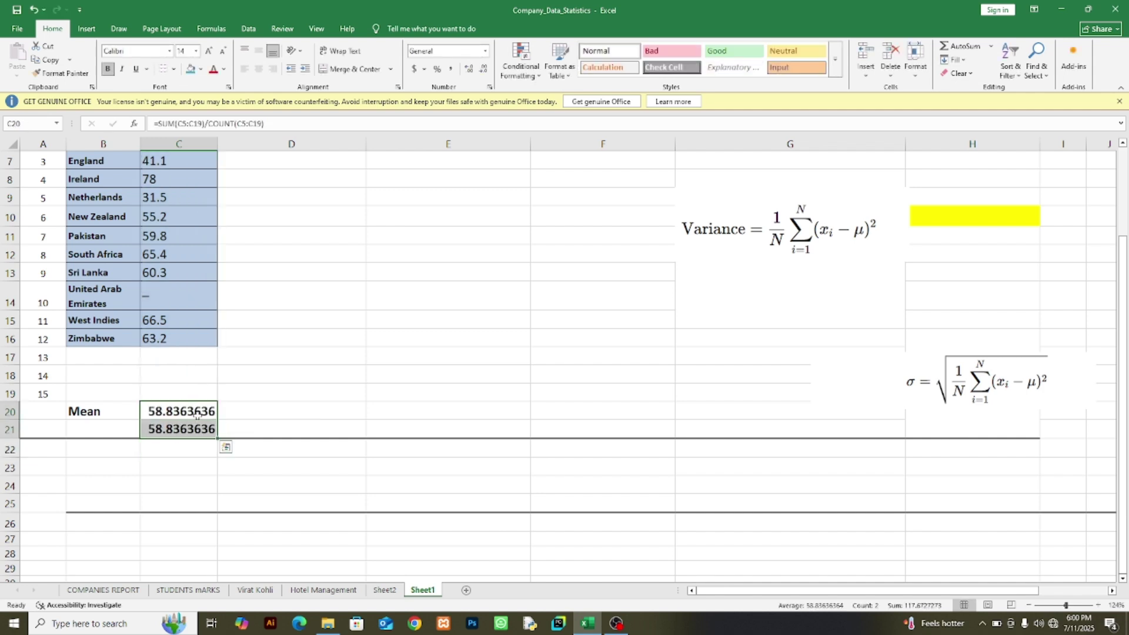
{"action": "key", "text": "Delete"}
- Calculate the mean of the Xi values in C20 with the formula =SUM(C5:C16)/COUNT(C5:C16)
{"action": "scroll", "coordinate": [195, 415], "scroll_direction": "up", "scroll_amount": 1}
{"action": "scroll", "coordinate": [196, 415], "scroll_direction": "up", "scroll_amount": 1}
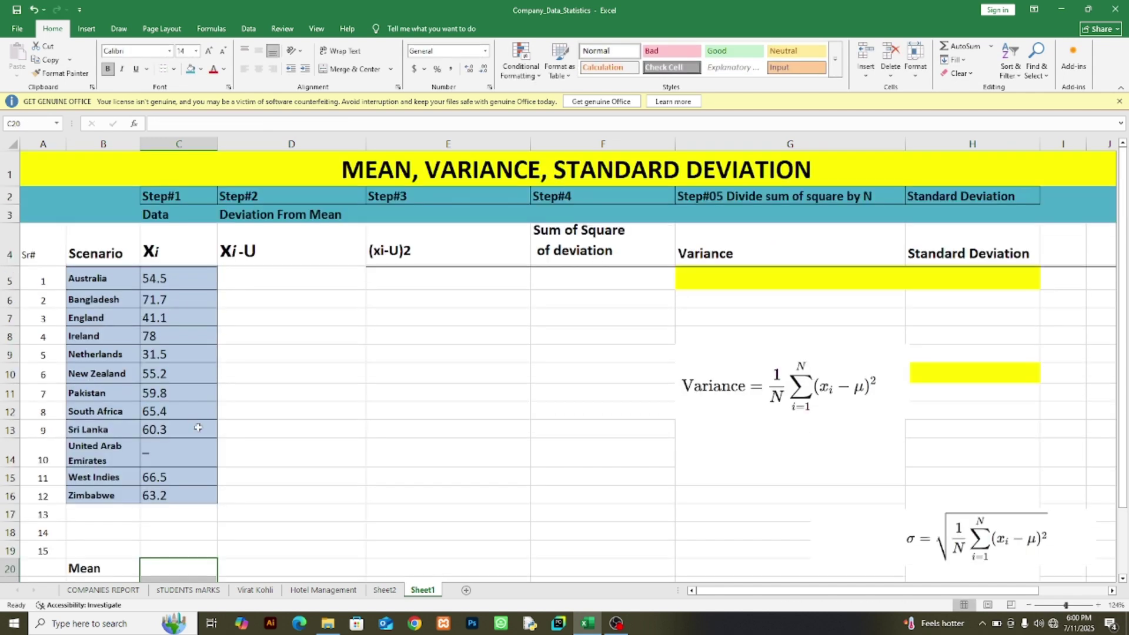
{"action": "left_click", "coordinate": [181, 569]}
{"action": "type", "text": "="}
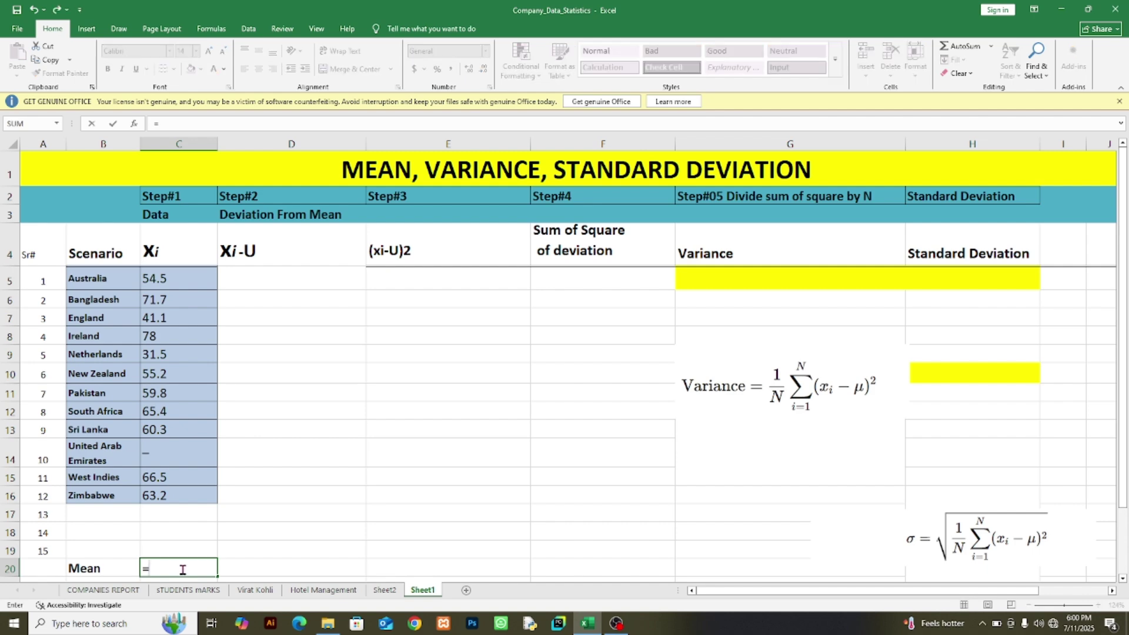
{"action": "type", "text": "sum"}
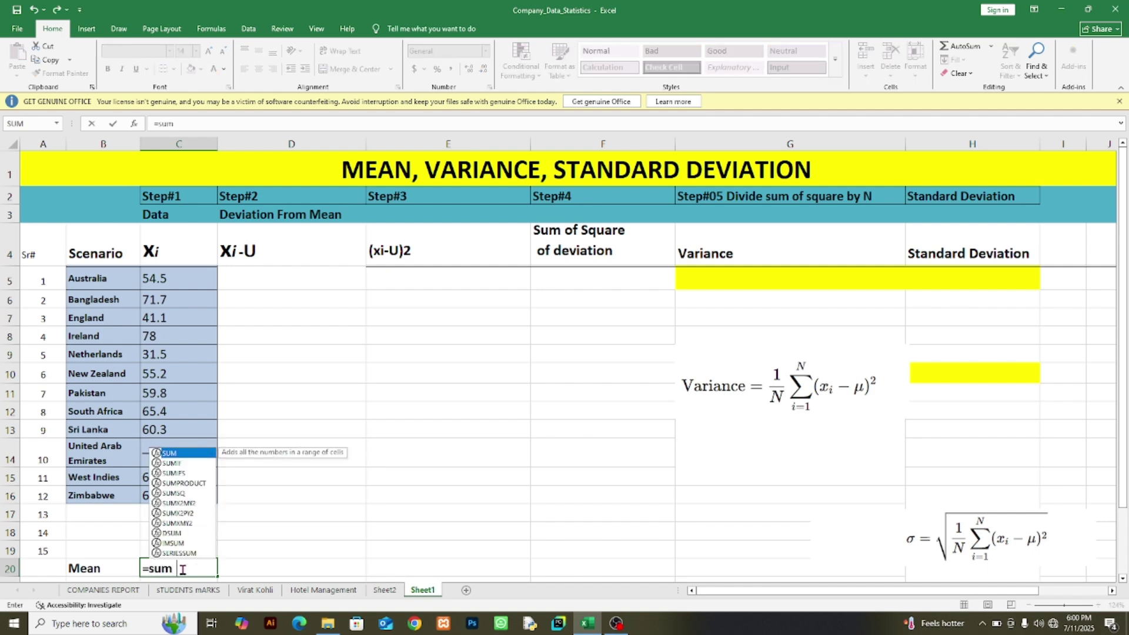
{"action": "type", "text": "("}
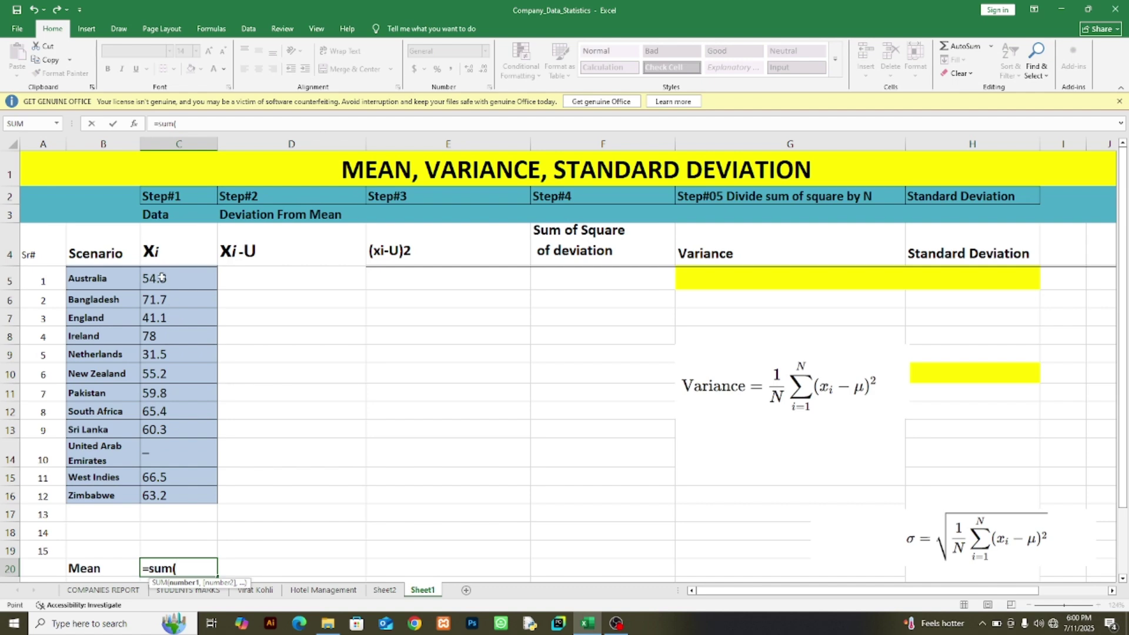
{"action": "left_click_drag", "start_coordinate": [161, 278], "coordinate": [176, 495]}
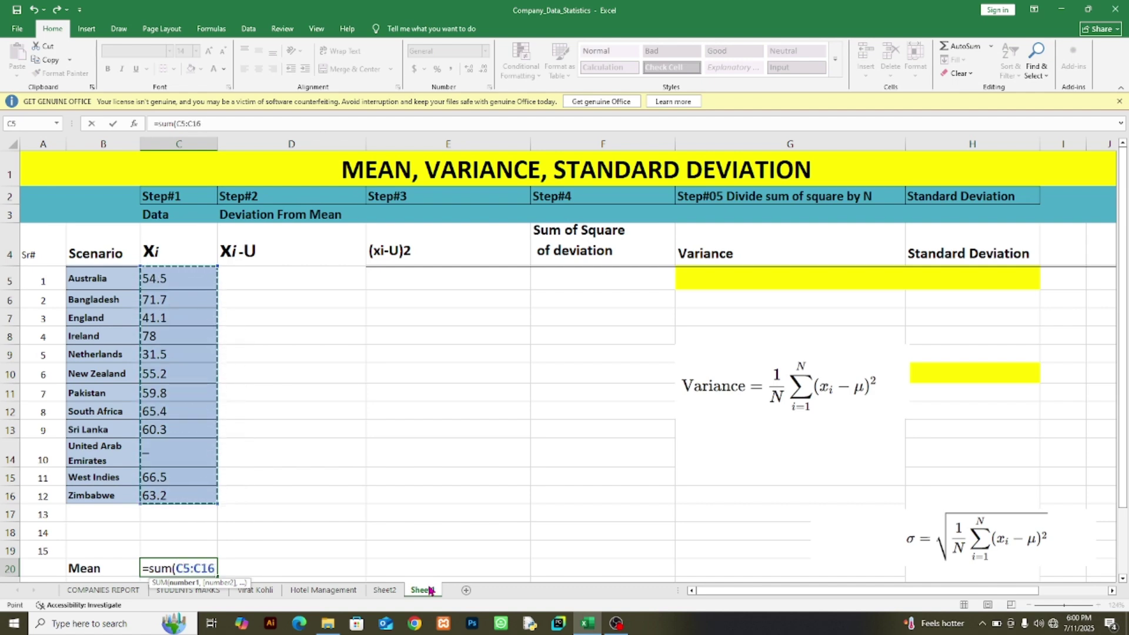
{"action": "type", "text": ")"}
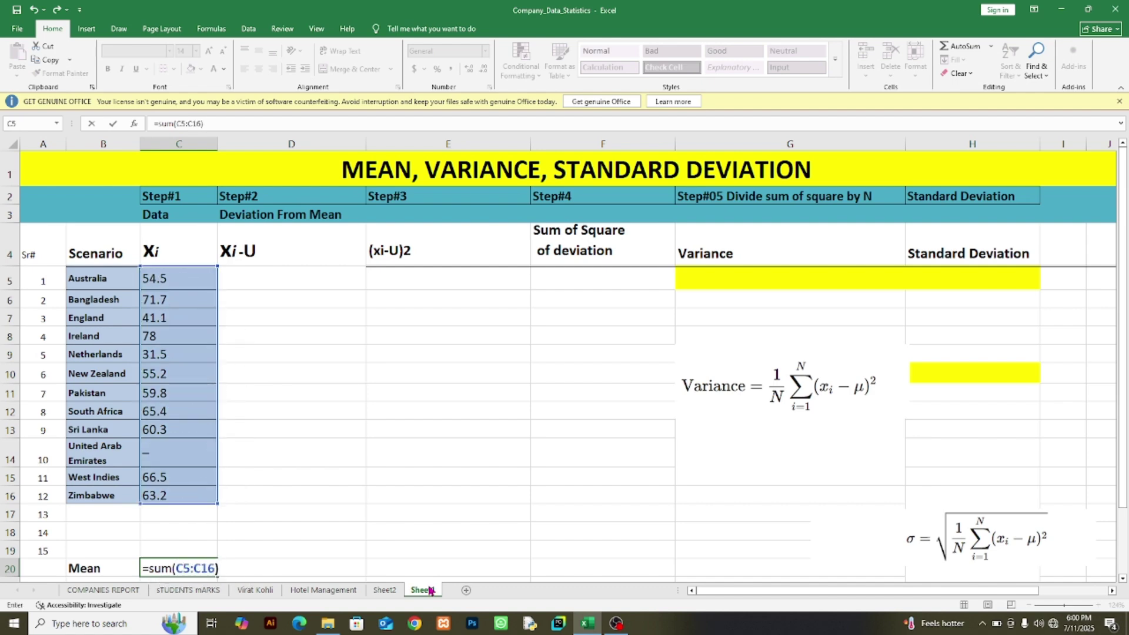
{"action": "type", "text": "/coun"}
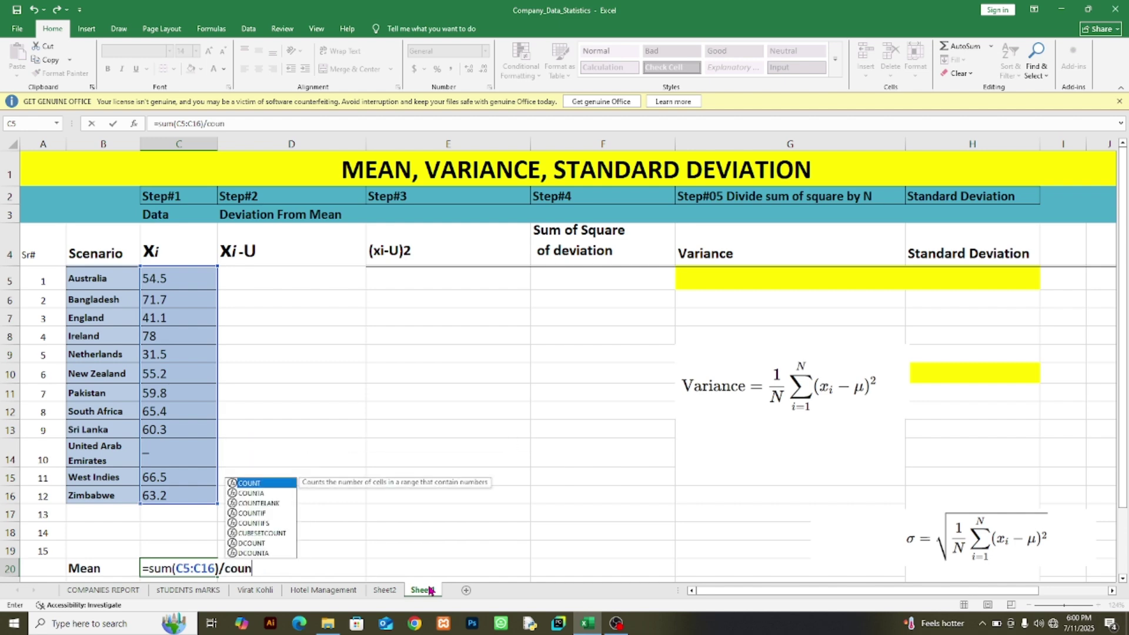
{"action": "type", "text": "t("}
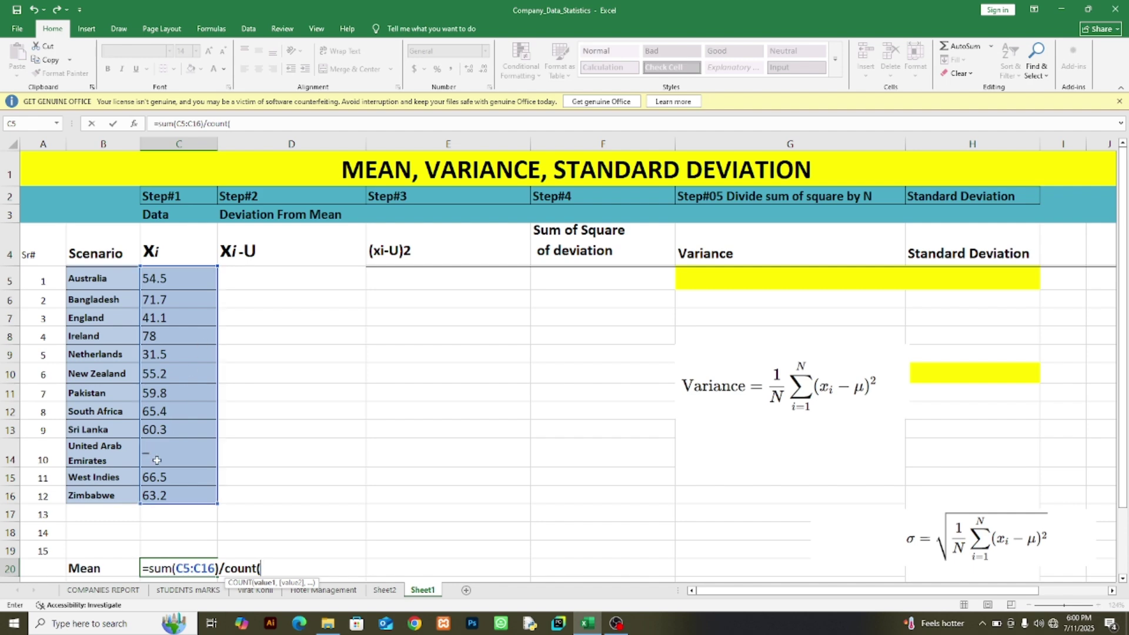
{"action": "left_click_drag", "start_coordinate": [157, 283], "coordinate": [235, 497]}
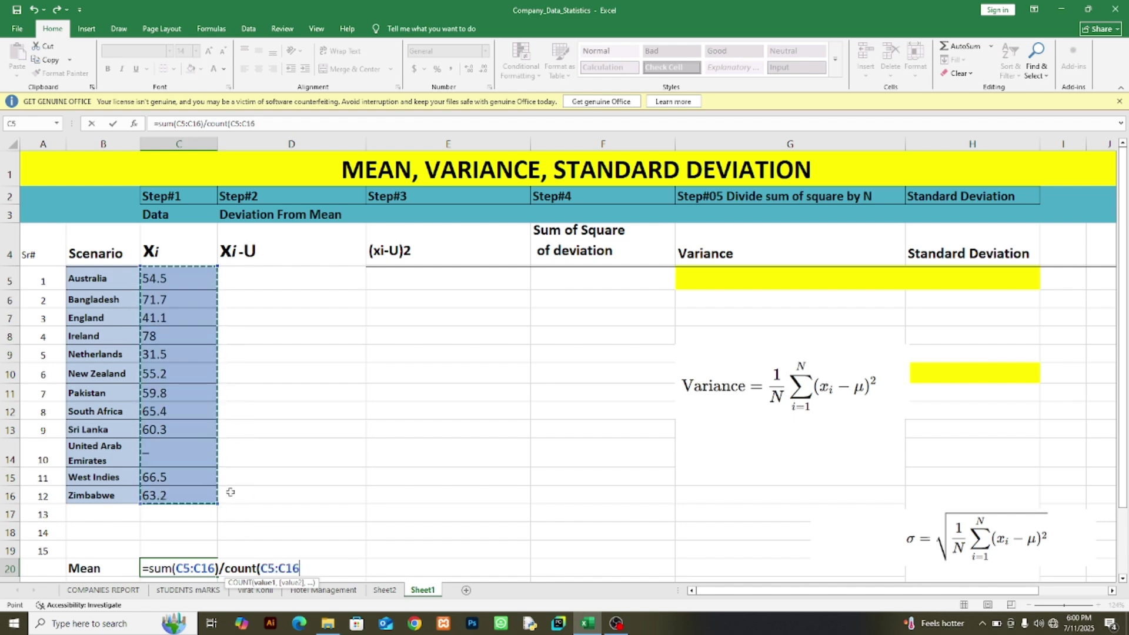
{"action": "type", "text": ")"}
{"action": "key", "text": "Return"}
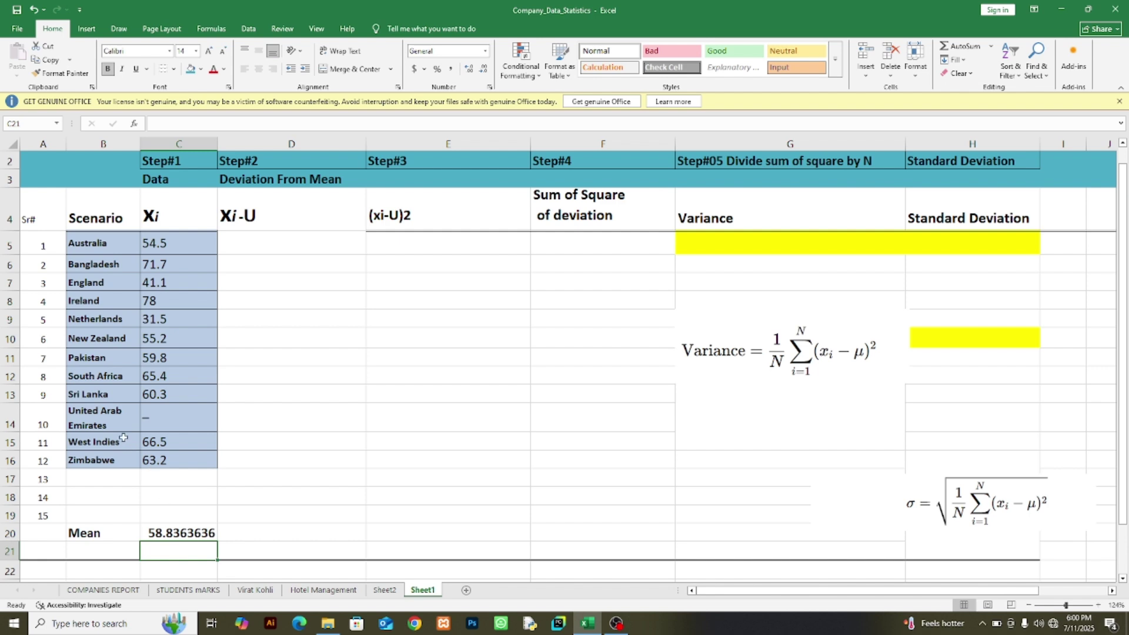
- Clear the dash from the United Arab Emirates Xi cell C14 and check the mean in C20
{"action": "left_click", "coordinate": [145, 417]}
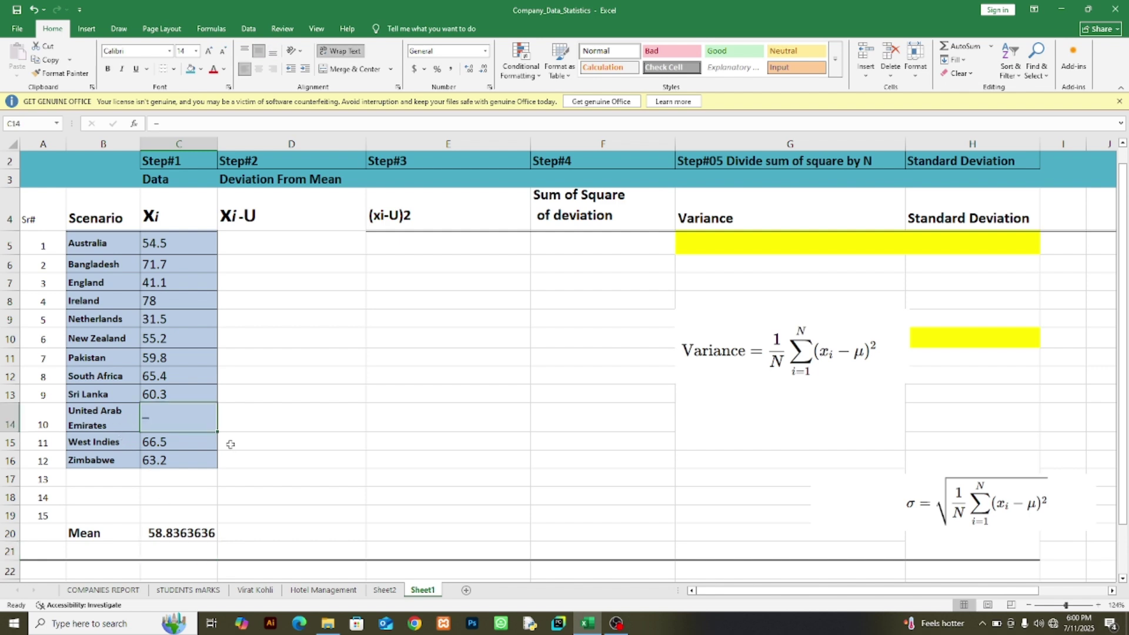
{"action": "left_click", "coordinate": [135, 493]}
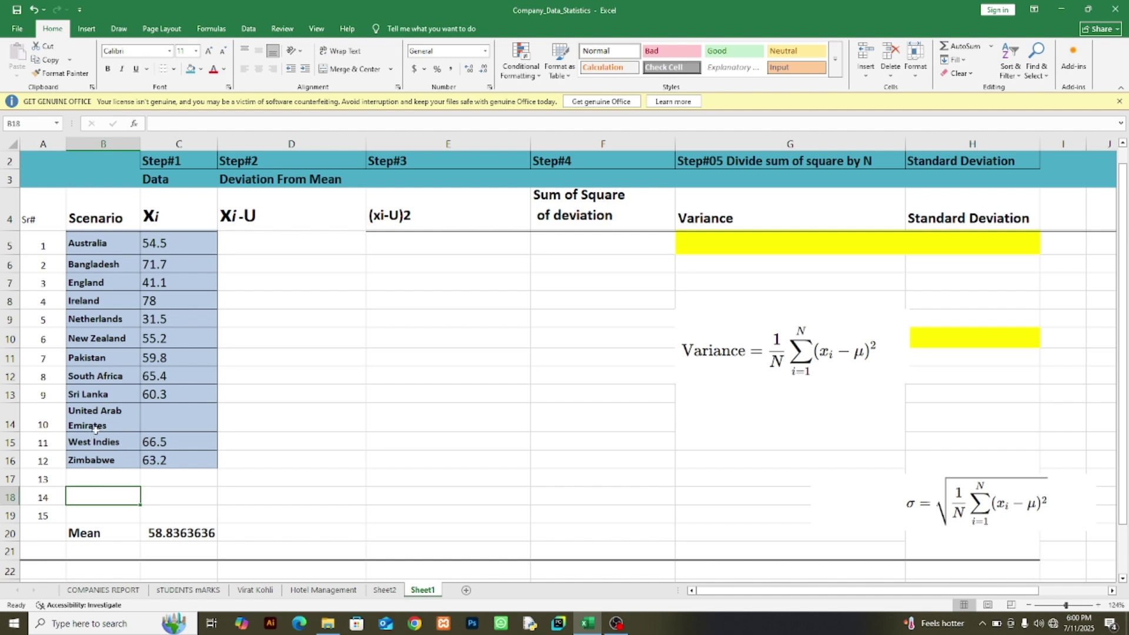
{"action": "scroll", "coordinate": [179, 531], "scroll_direction": "up", "scroll_amount": 1}
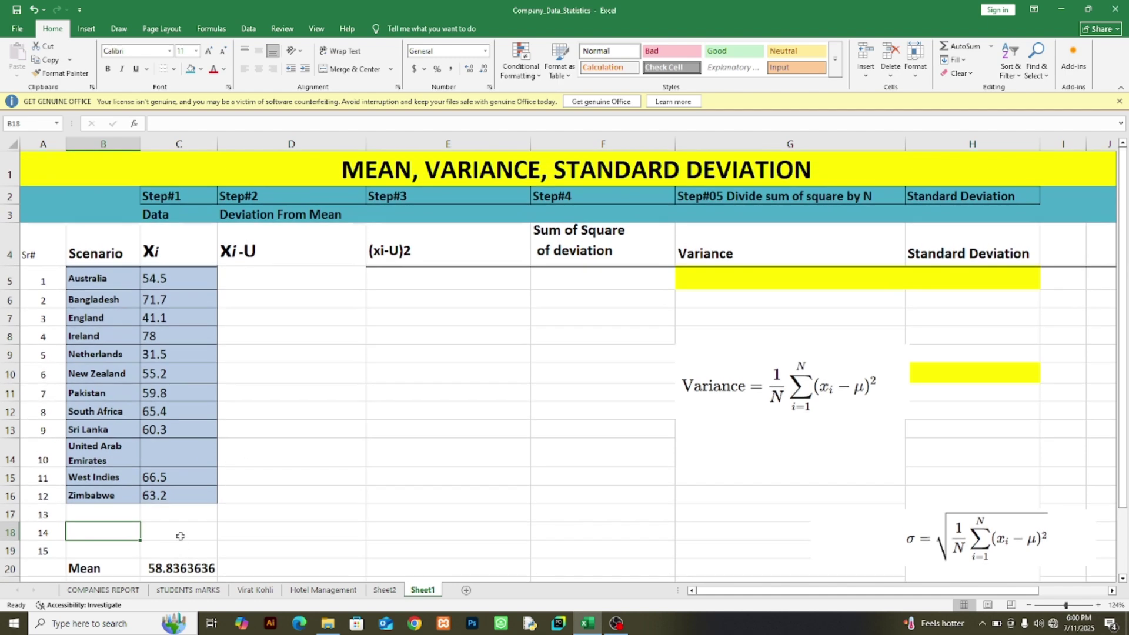
{"action": "left_click", "coordinate": [173, 568]}
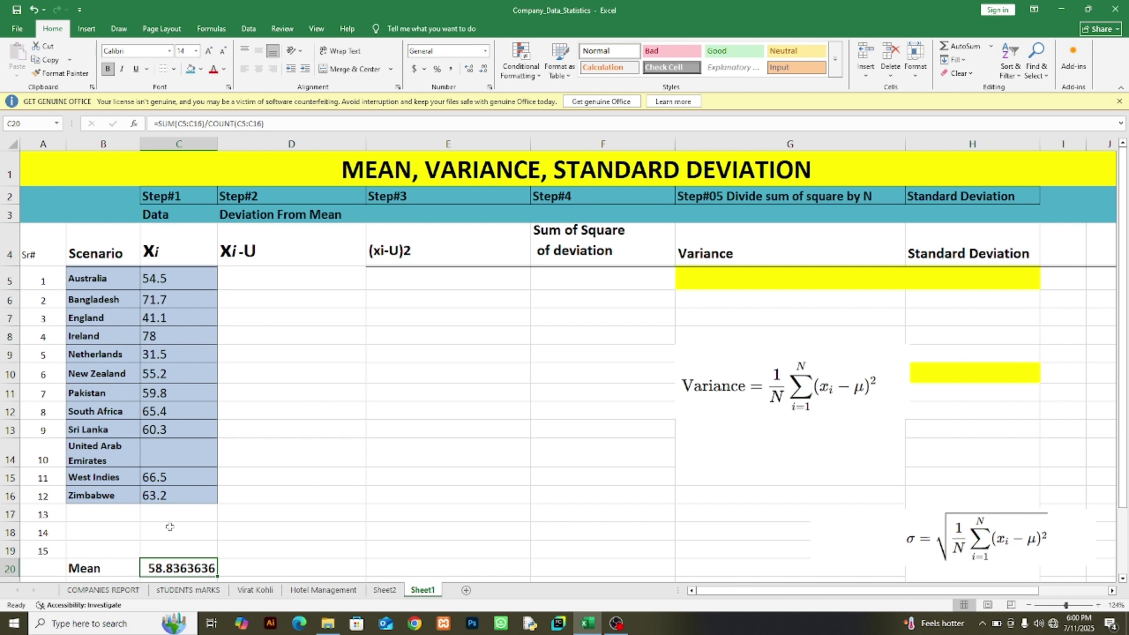
{"action": "left_click", "coordinate": [181, 552]}
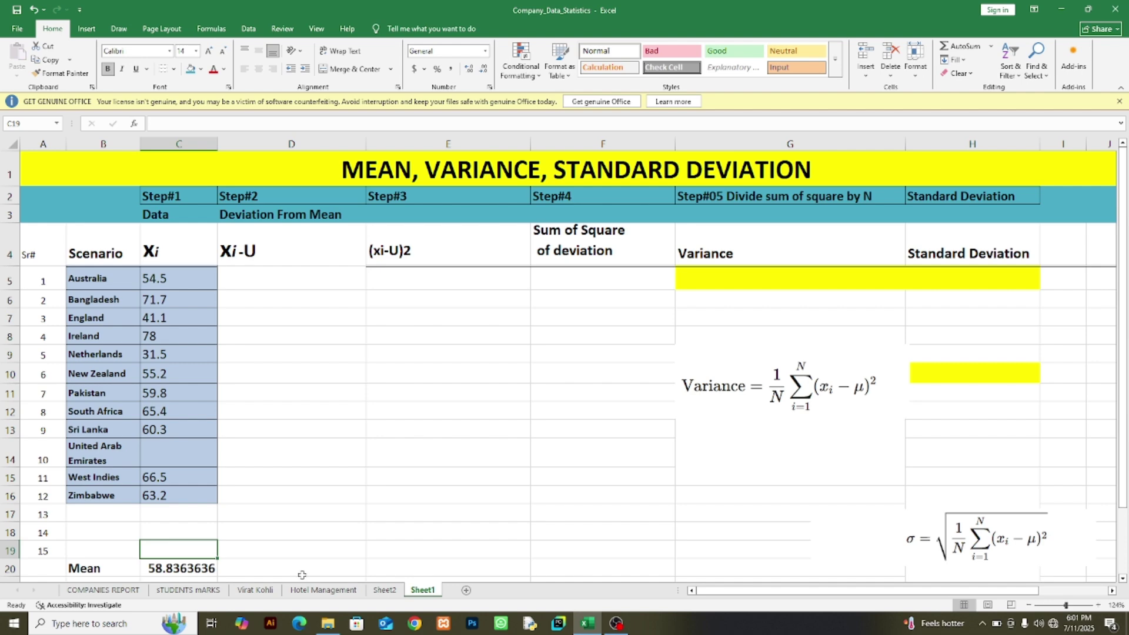
- Label B18 as sum and total the Xi values in C18 with =SUM(C5:C16)
{"action": "left_click", "coordinate": [170, 566]}
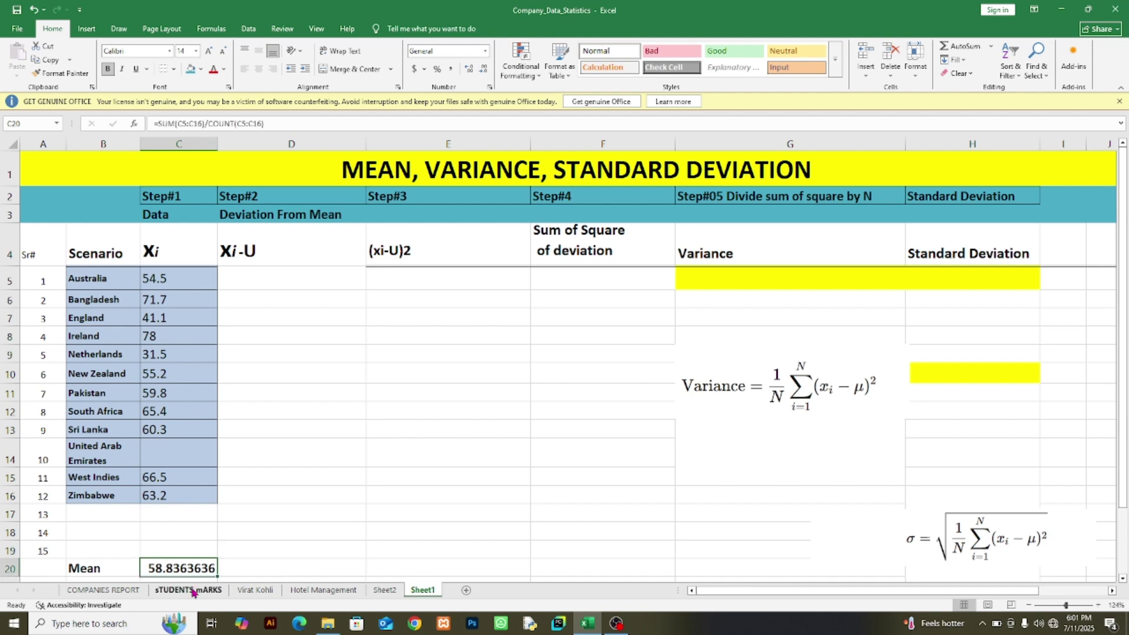
{"action": "left_click", "coordinate": [117, 533]}
{"action": "type", "text": "sum"}
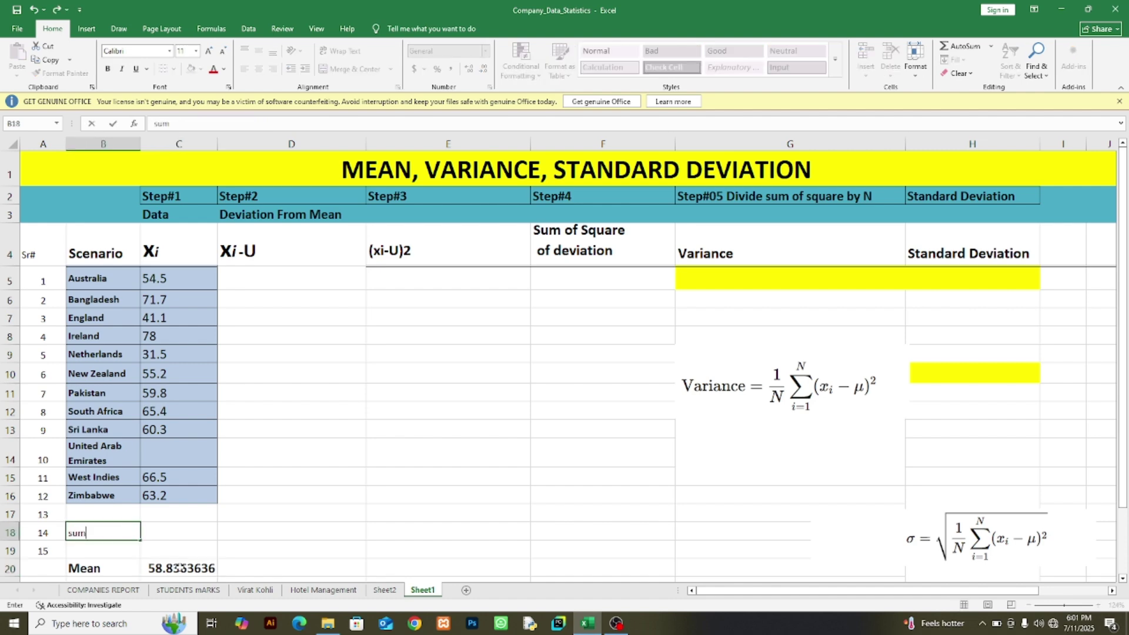
{"action": "left_click", "coordinate": [187, 538]}
{"action": "type", "text": "="}
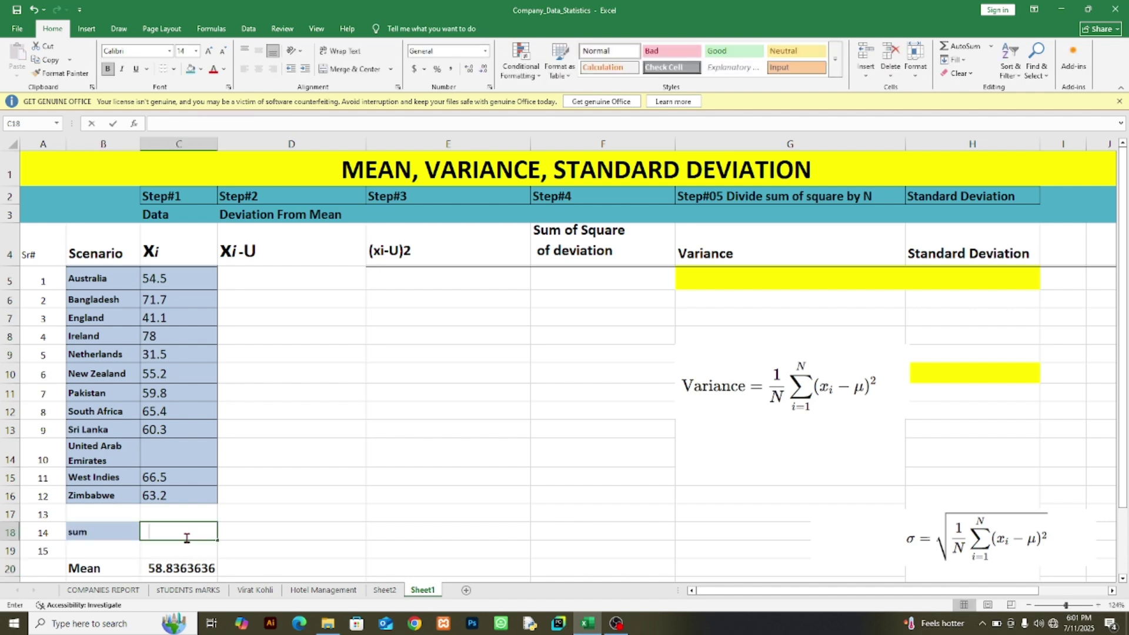
{"action": "type", "text": "sum"}
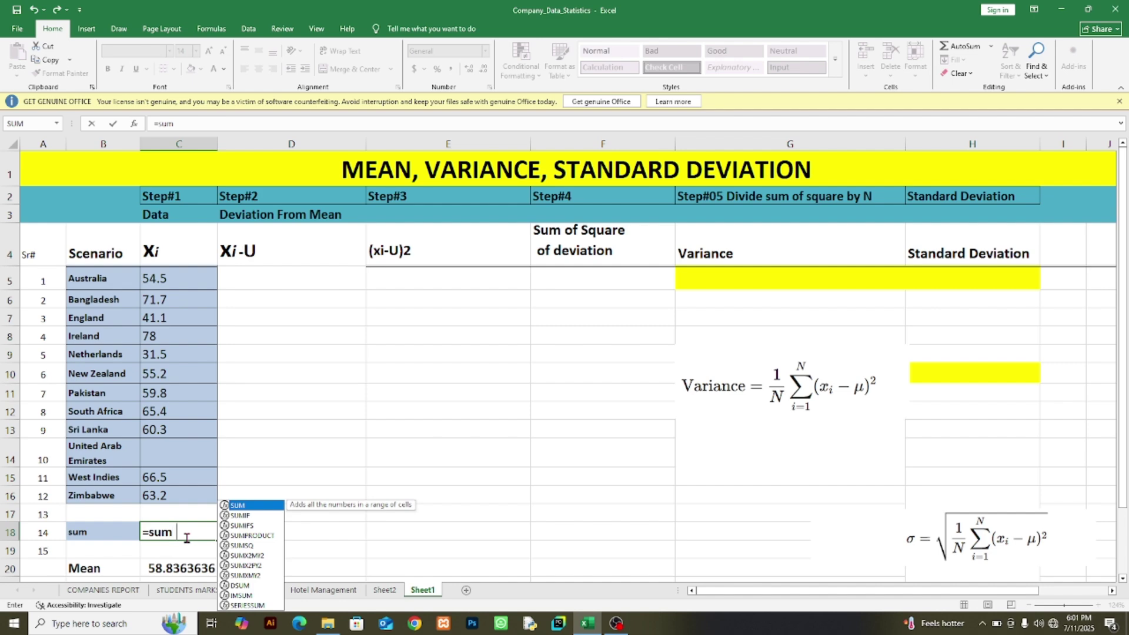
{"action": "type", "text": "("}
{"action": "left_click_drag", "start_coordinate": [165, 277], "coordinate": [209, 497]}
{"action": "key", "text": "Return"}
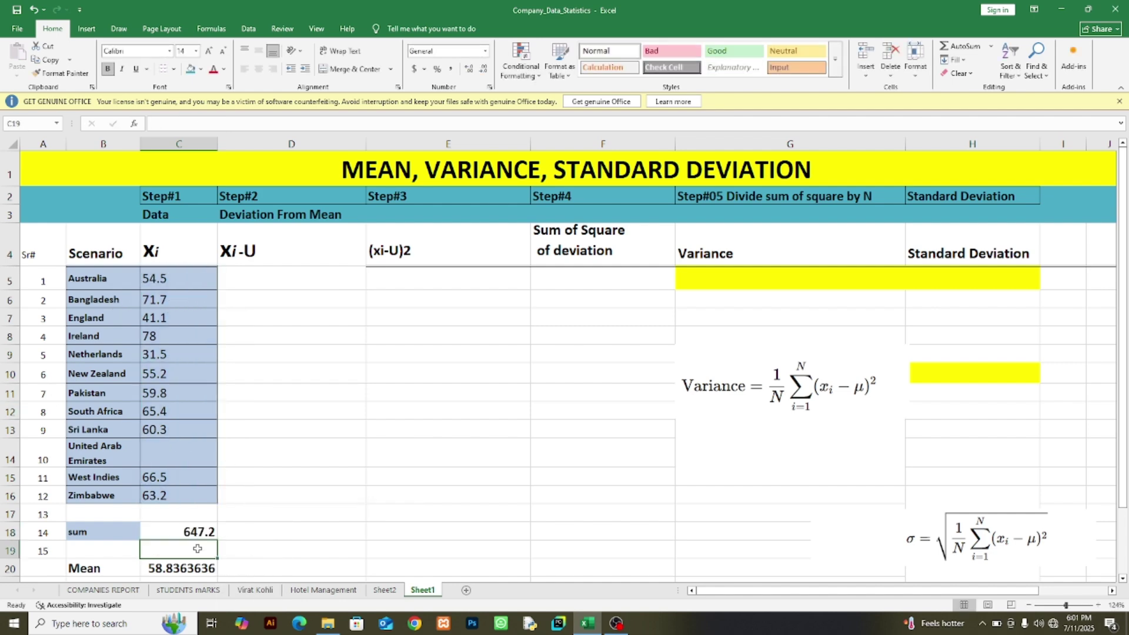
- Label B19 as count and count the Xi values in C19 with =COUNT(C5:C16)
{"action": "left_click", "coordinate": [109, 551]}
{"action": "type", "text": "count"}
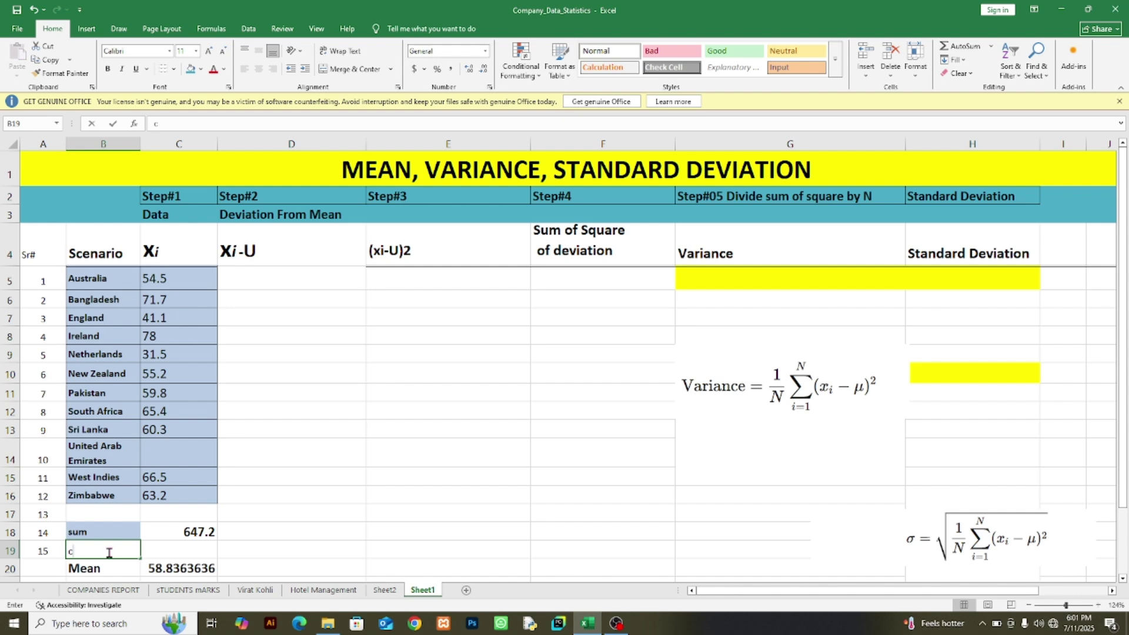
{"action": "left_click", "coordinate": [200, 555]}
{"action": "type", "text": "=co"}
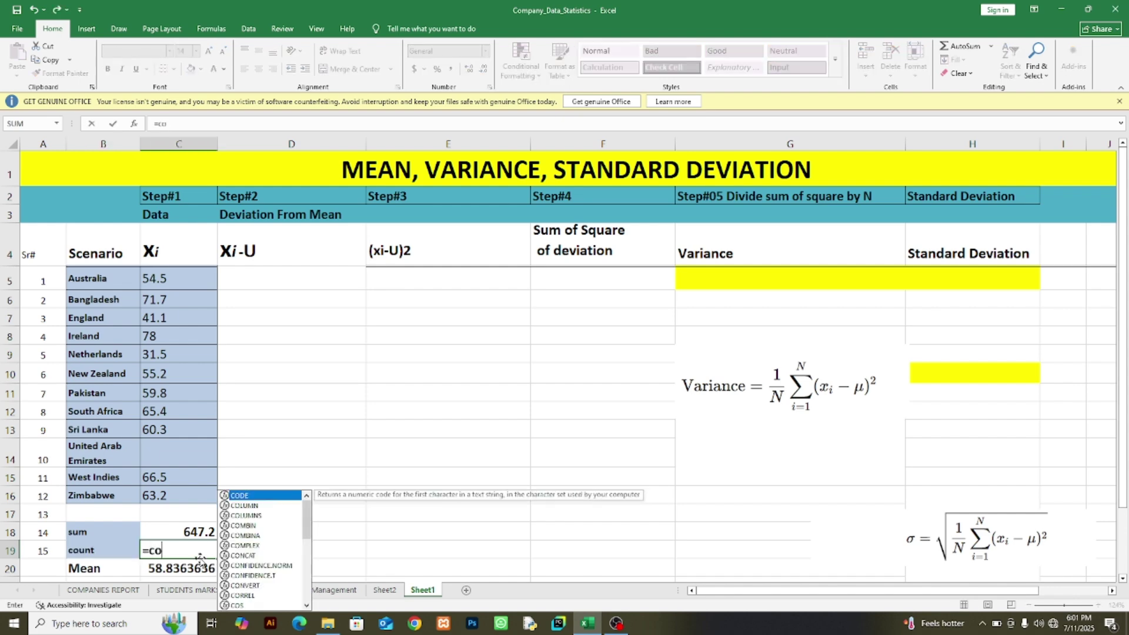
{"action": "type", "text": "unt("}
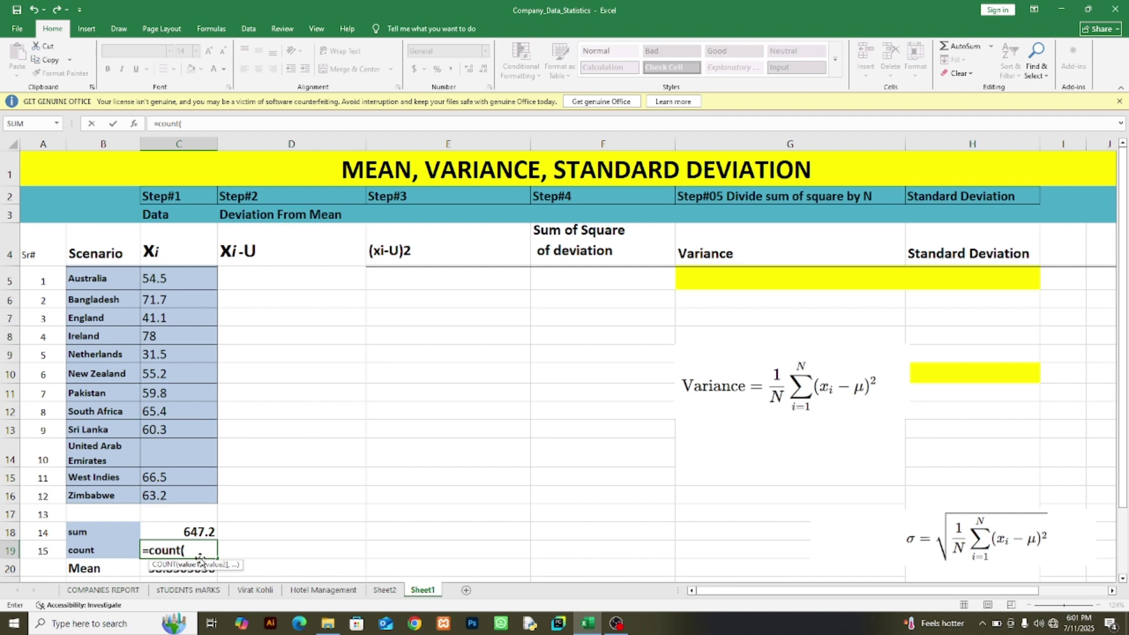
{"action": "left_click_drag", "start_coordinate": [162, 271], "coordinate": [180, 500]}
{"action": "key", "text": "Return"}
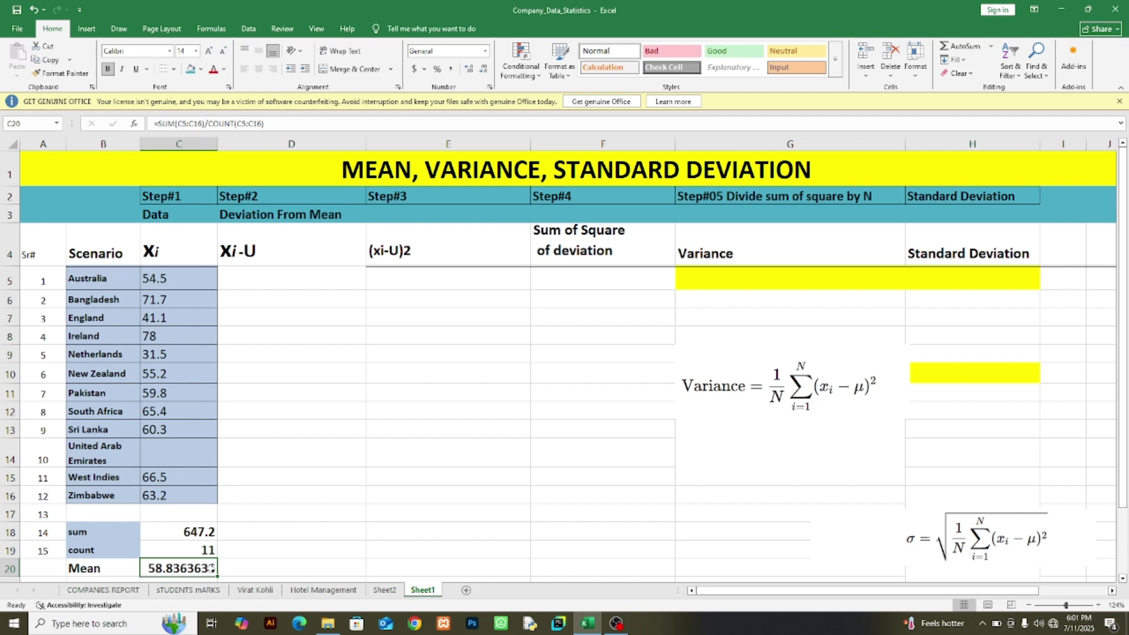
- Divide the sum by the count in D19 with =C18/C19 to cross-check the mean
{"action": "left_click", "coordinate": [234, 550]}
{"action": "type", "text": "="}
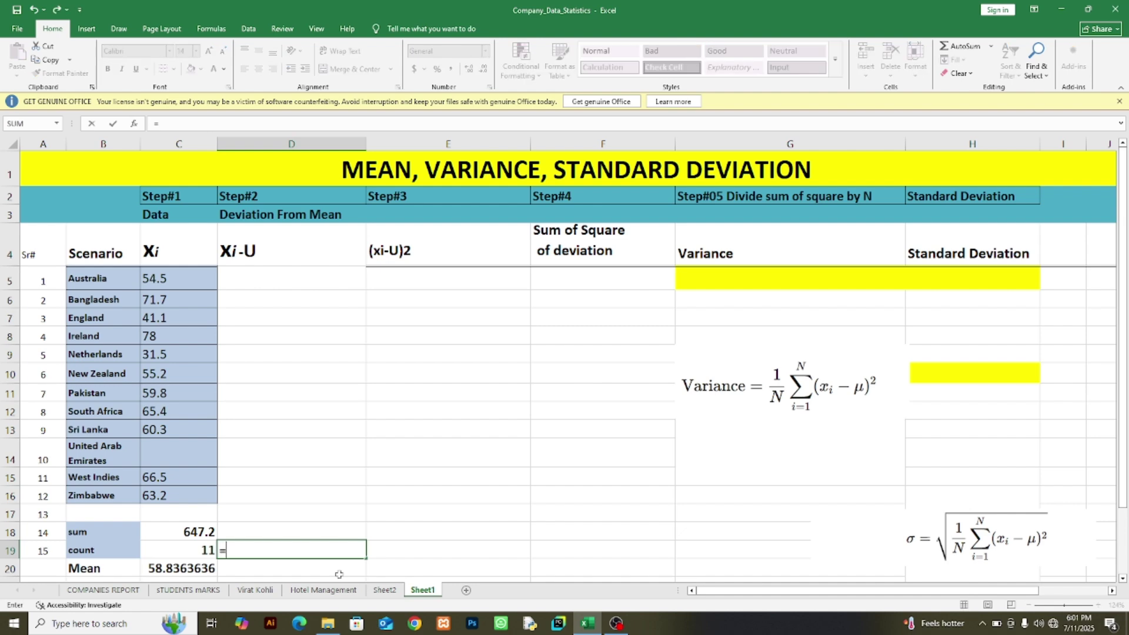
{"action": "left_click", "coordinate": [189, 537]}
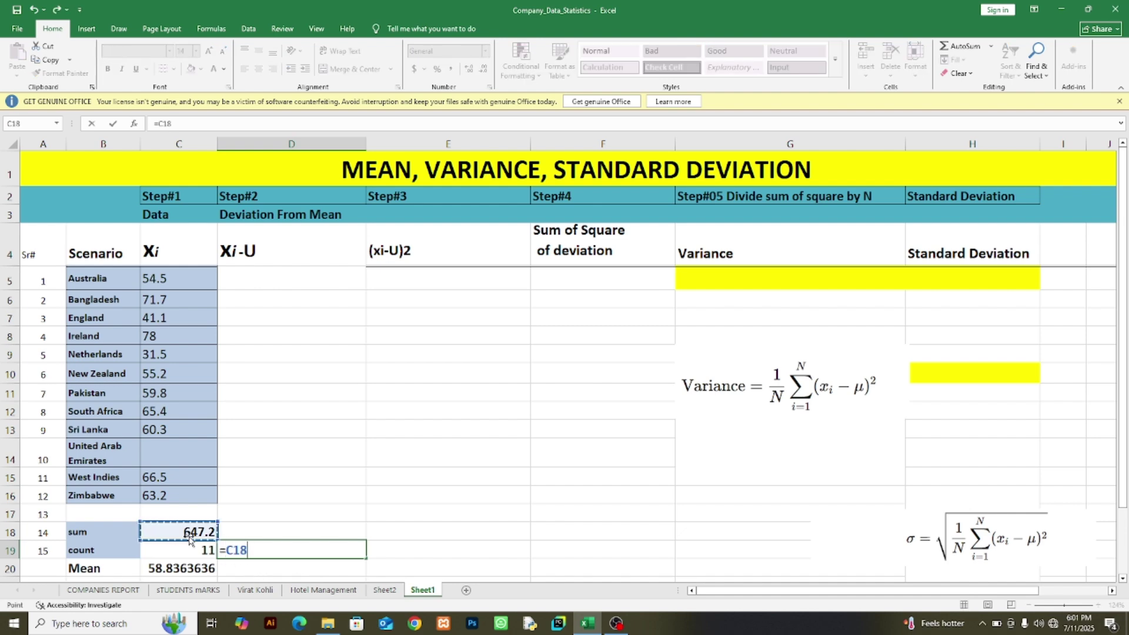
{"action": "type", "text": "/"}
{"action": "left_click", "coordinate": [188, 548]}
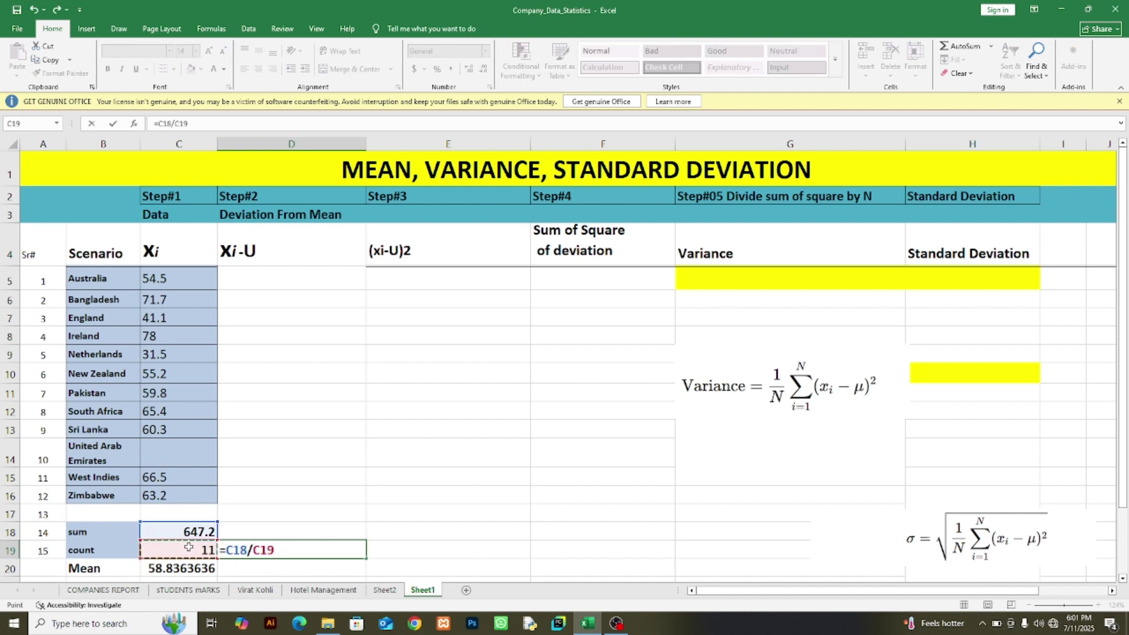
{"action": "key", "text": "Return"}
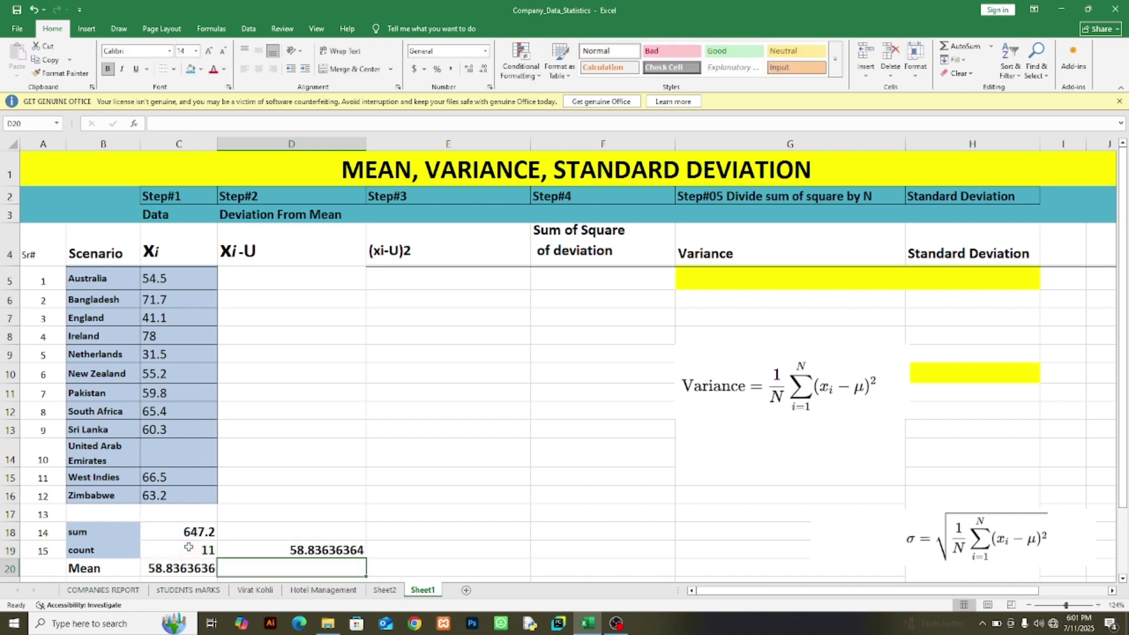
- Delete the cross-check result in D19 and the sum and count entries in B18:C19
{"action": "left_click", "coordinate": [286, 549]}
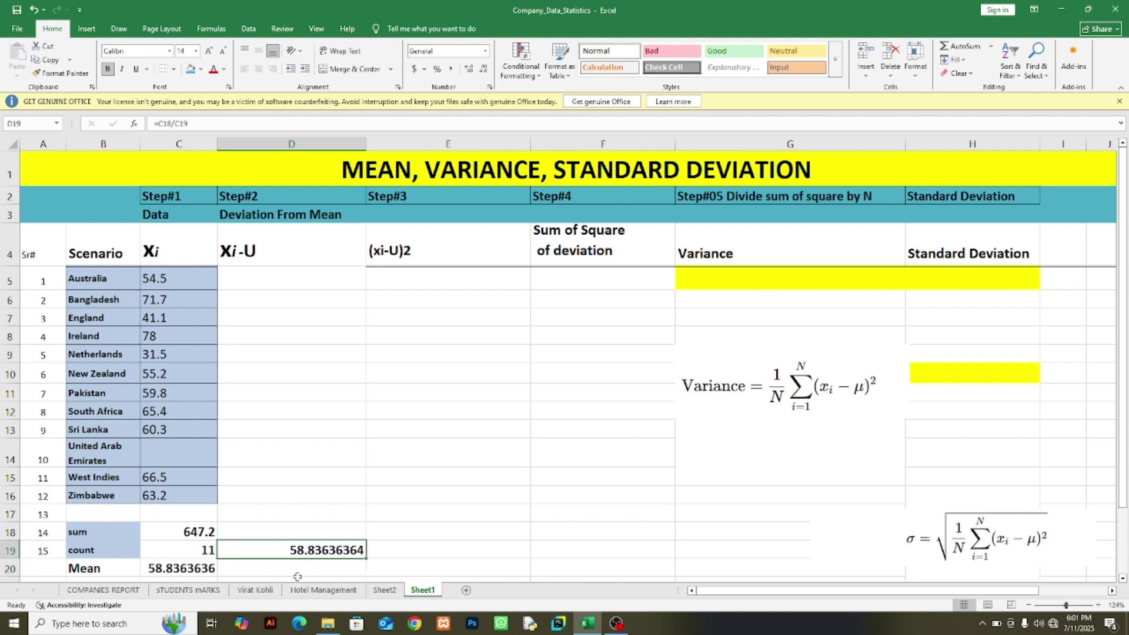
{"action": "key", "text": "Delete"}
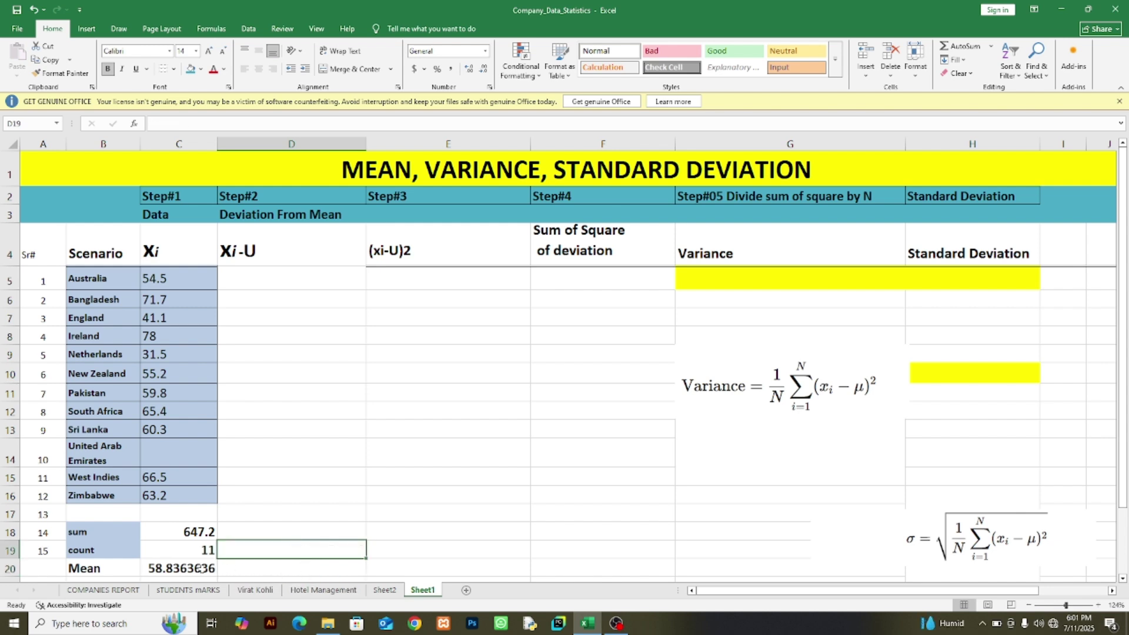
{"action": "left_click_drag", "start_coordinate": [77, 536], "coordinate": [168, 547]}
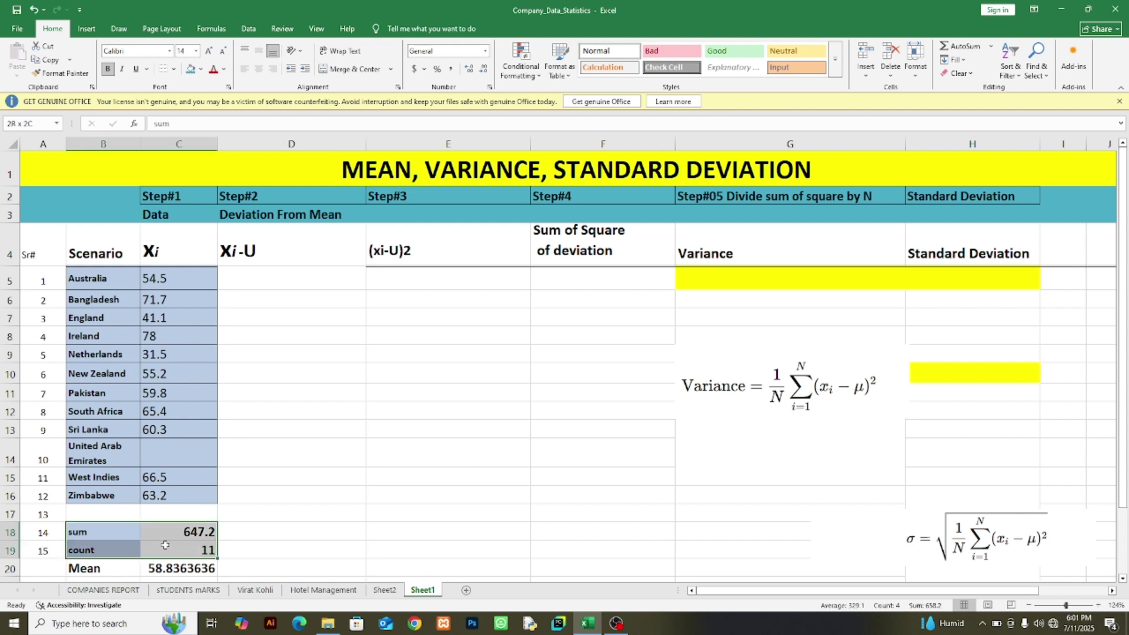
{"action": "key", "text": "Delete"}
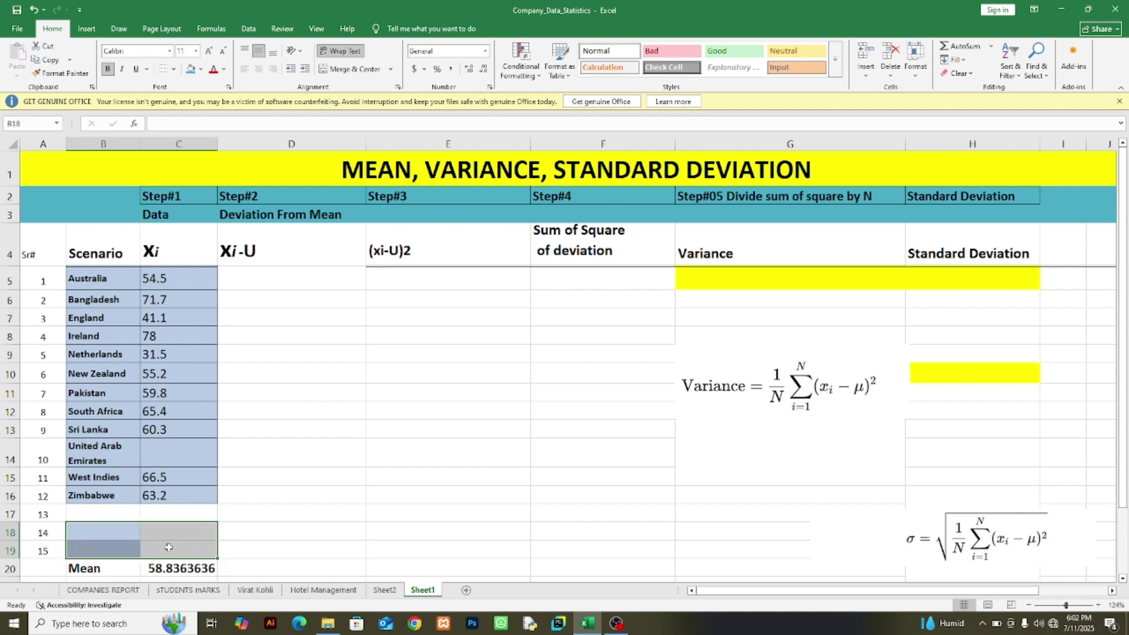
- Examine the SUM and COUNT parts of the mean formula in C20, leaving the formula as it is
{"action": "left_click", "coordinate": [181, 570]}
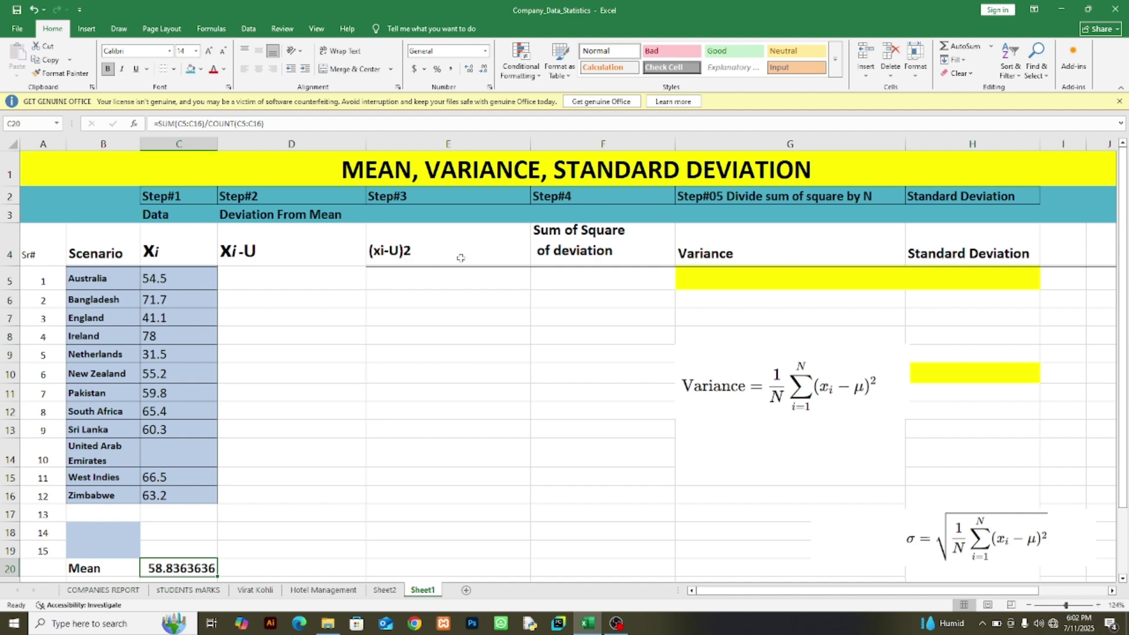
{"action": "left_click", "coordinate": [490, 175]}
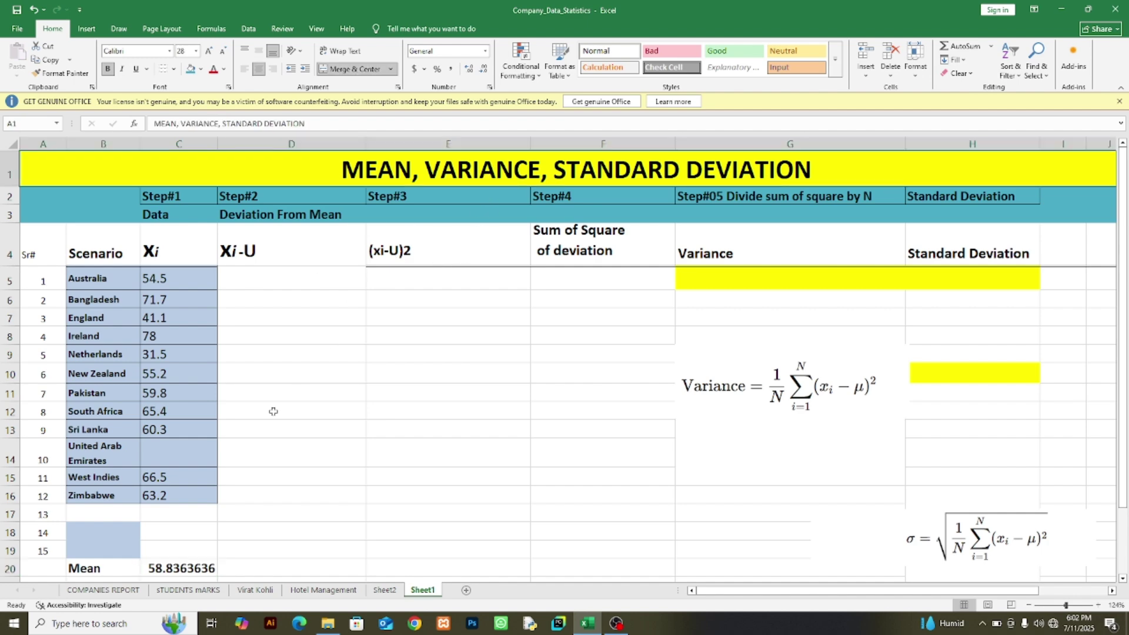
{"action": "left_click", "coordinate": [171, 569]}
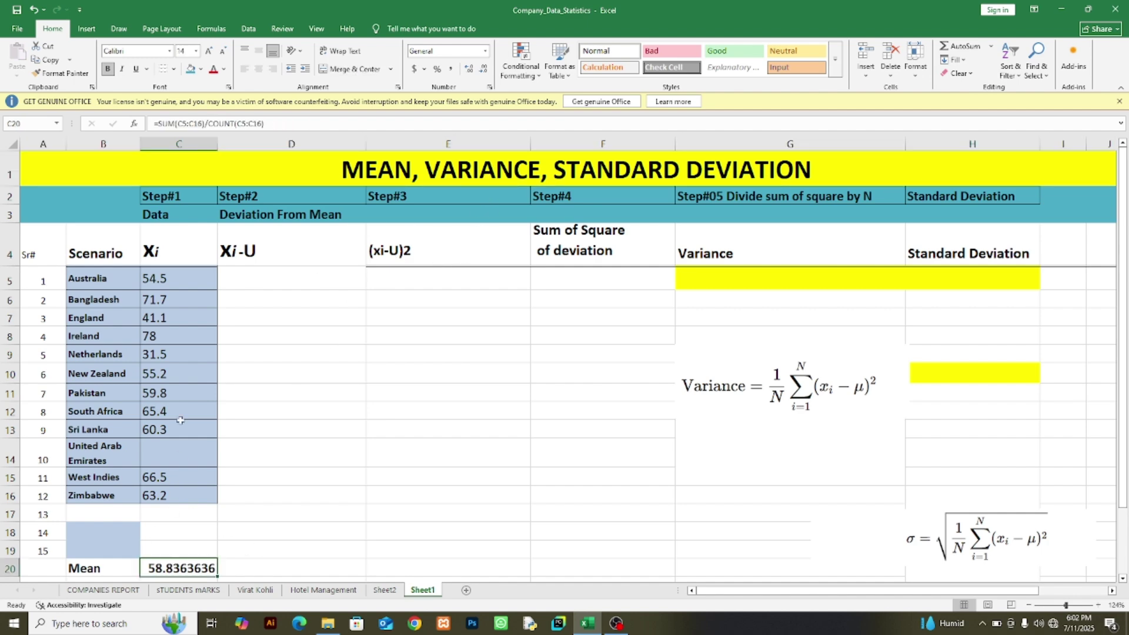
{"action": "double_click", "coordinate": [176, 568]}
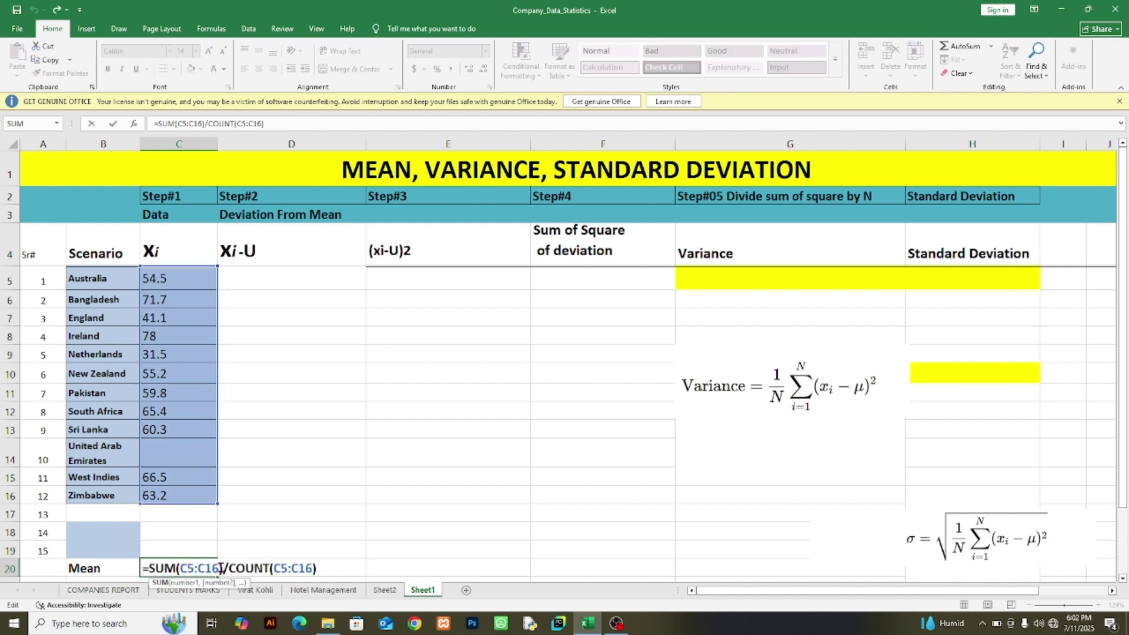
{"action": "left_click_drag", "start_coordinate": [223, 568], "coordinate": [177, 568]}
{"action": "left_click_drag", "start_coordinate": [318, 569], "coordinate": [228, 568]}
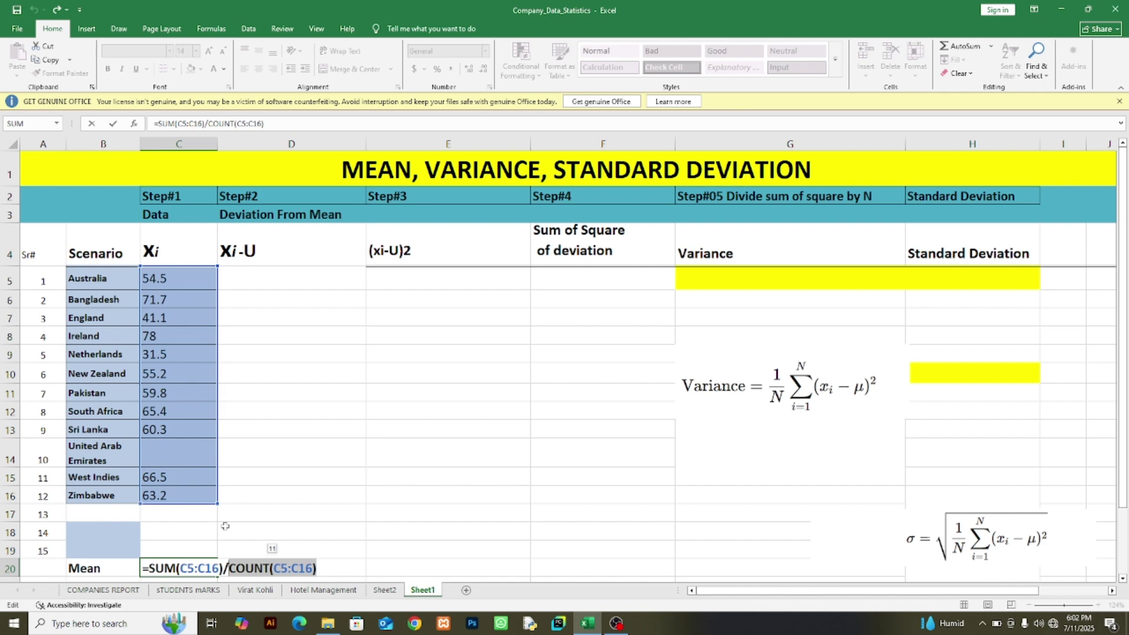
{"action": "key", "text": "Return"}
{"action": "scroll", "coordinate": [225, 526], "scroll_direction": "up", "scroll_amount": 1}
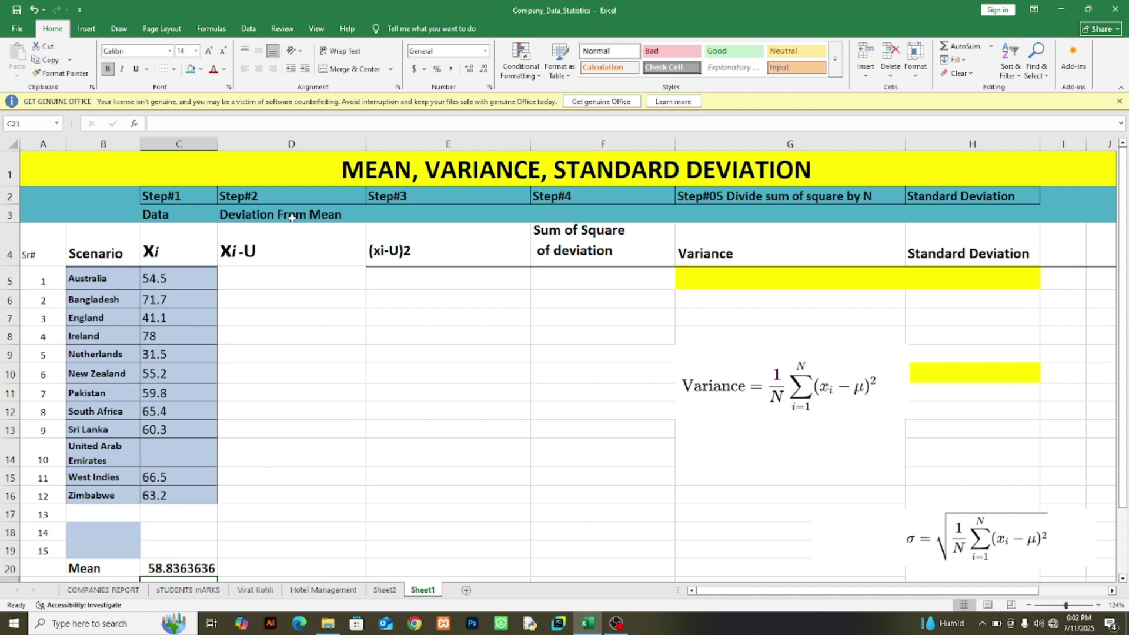
- Look over the mean in C20 and the empty deviation cells D5 to D9 in the Xi-U column
{"action": "left_click", "coordinate": [268, 280]}
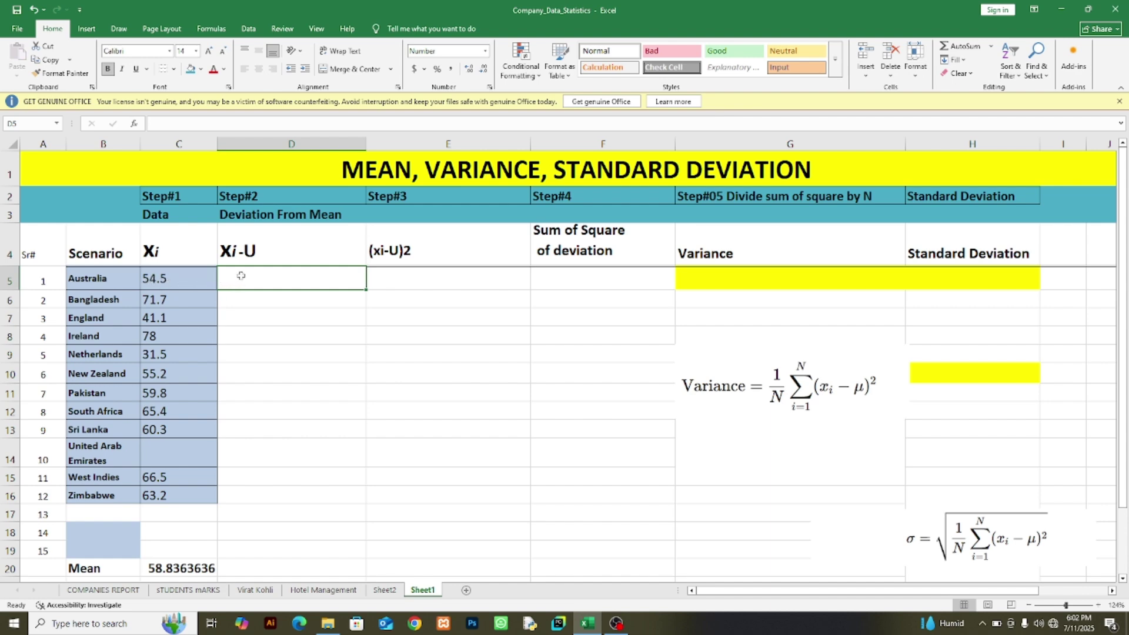
{"action": "left_click", "coordinate": [160, 573]}
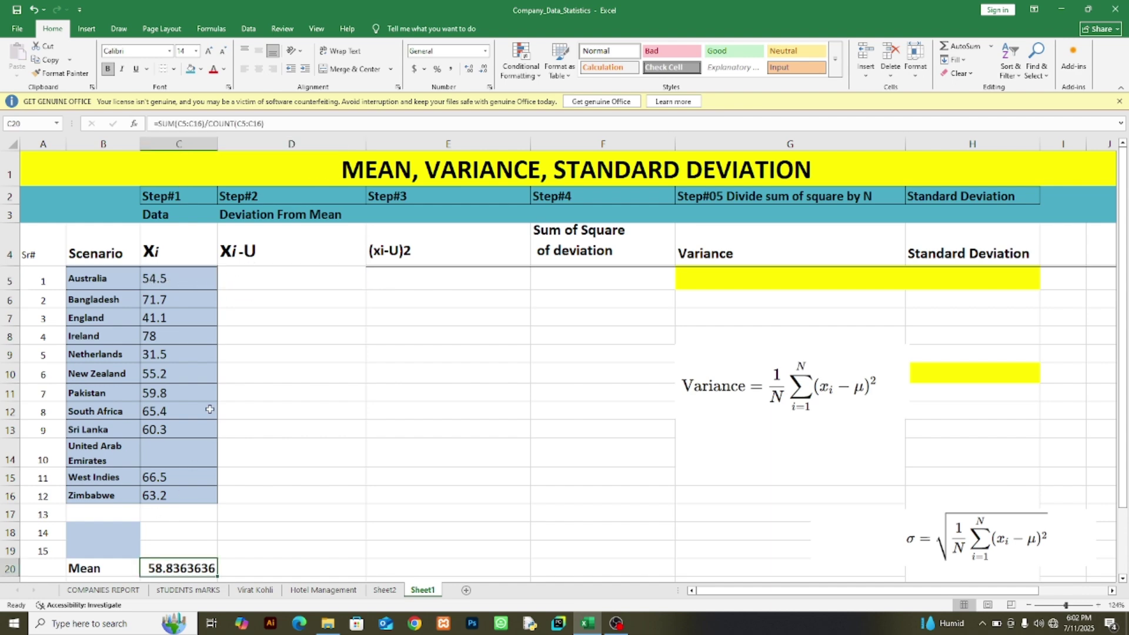
{"action": "left_click", "coordinate": [231, 301]}
{"action": "left_click", "coordinate": [247, 321]}
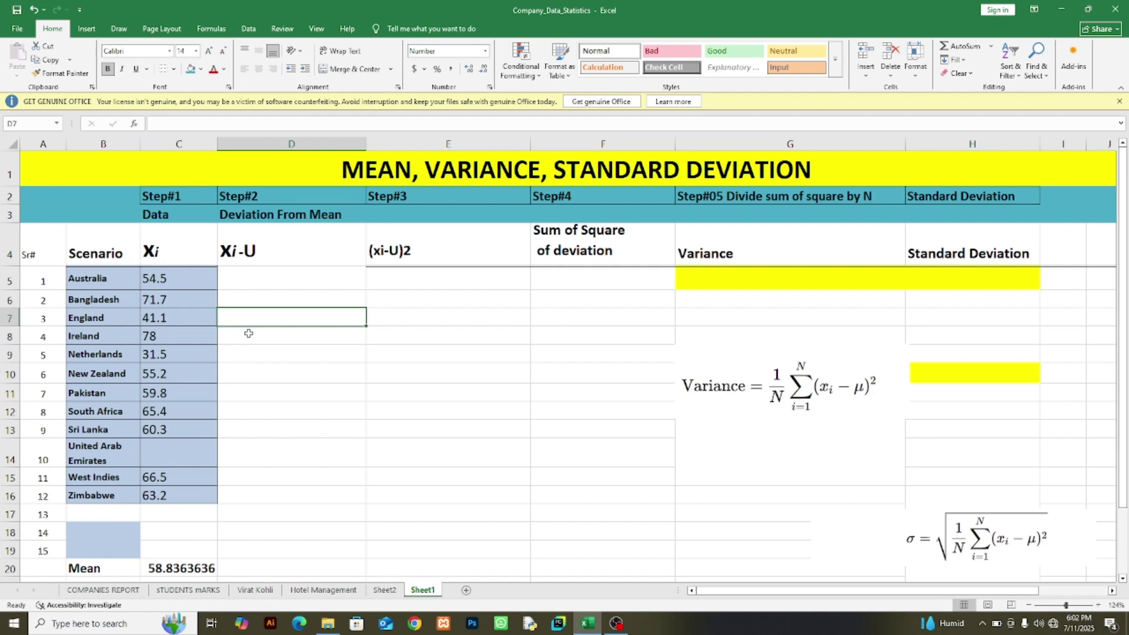
{"action": "left_click", "coordinate": [248, 333]}
{"action": "left_click", "coordinate": [247, 354]}
- Begin Australia's deviation formula in D5 with a reference to its Xi value C5, accepting the suggested correction to =C5
{"action": "left_click", "coordinate": [268, 279]}
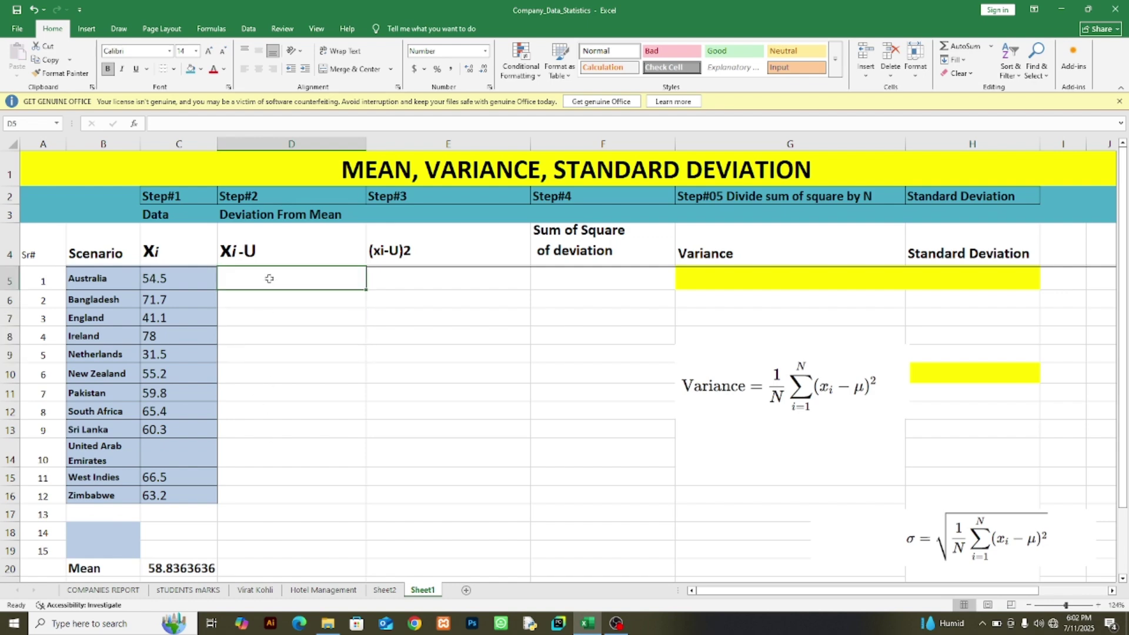
{"action": "type", "text": "="}
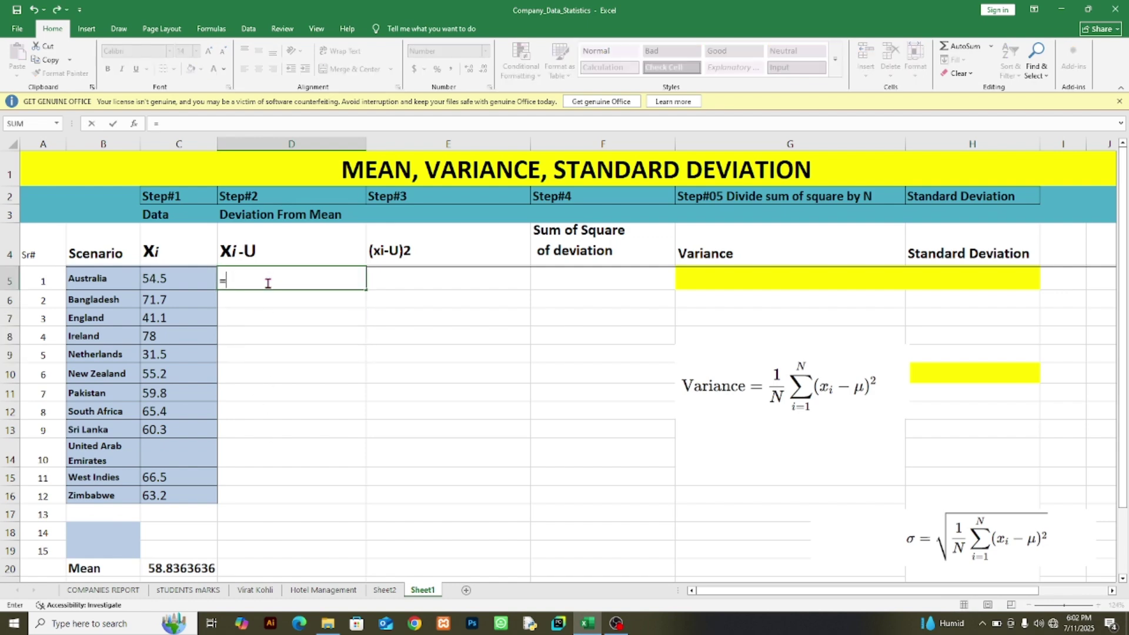
{"action": "left_click", "coordinate": [151, 286]}
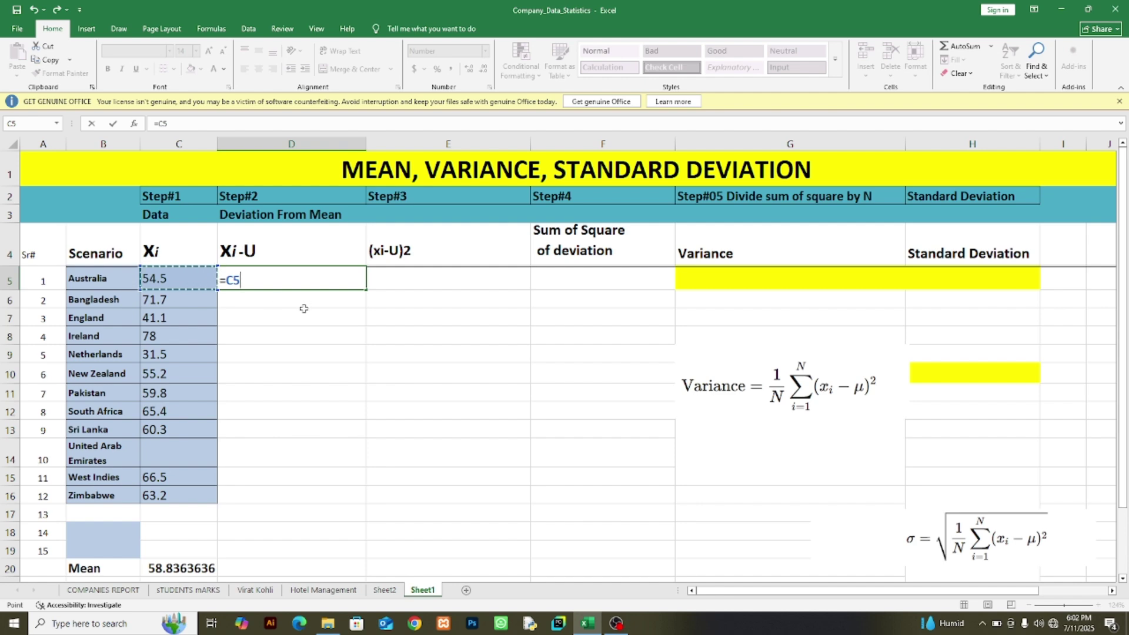
{"action": "type", "text": "-$"}
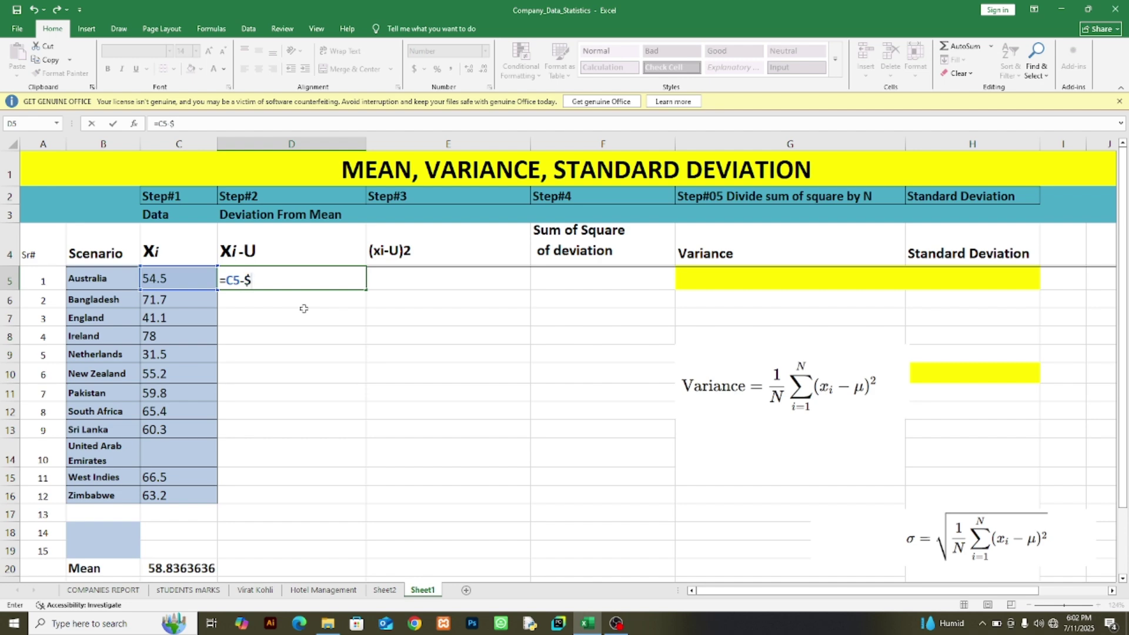
{"action": "key", "text": "Return"}
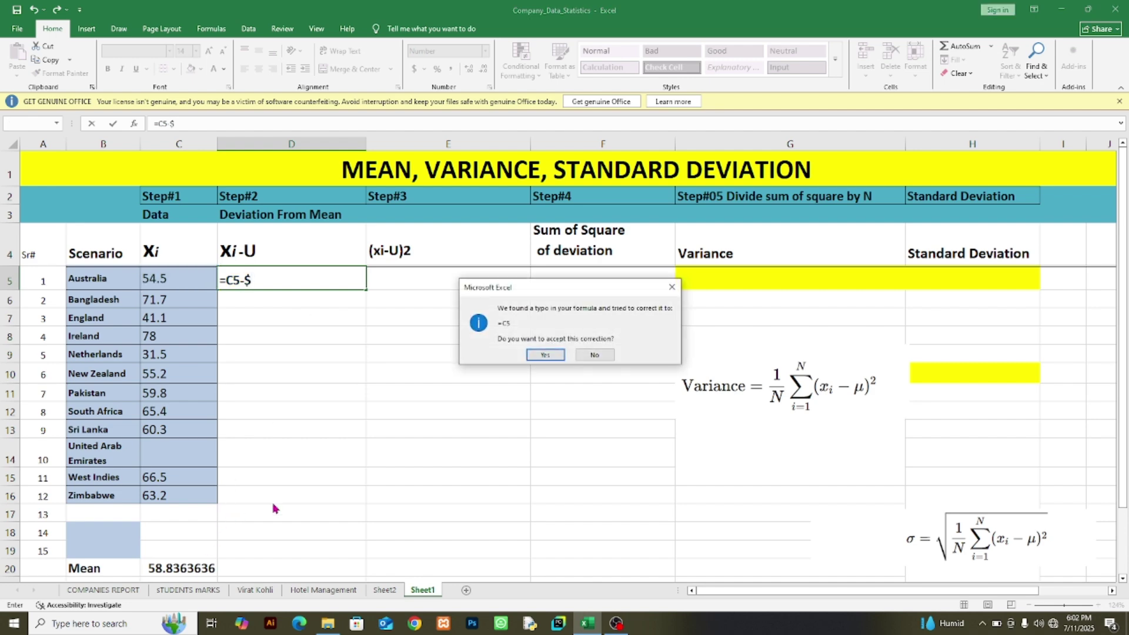
{"action": "left_click", "coordinate": [529, 355]}
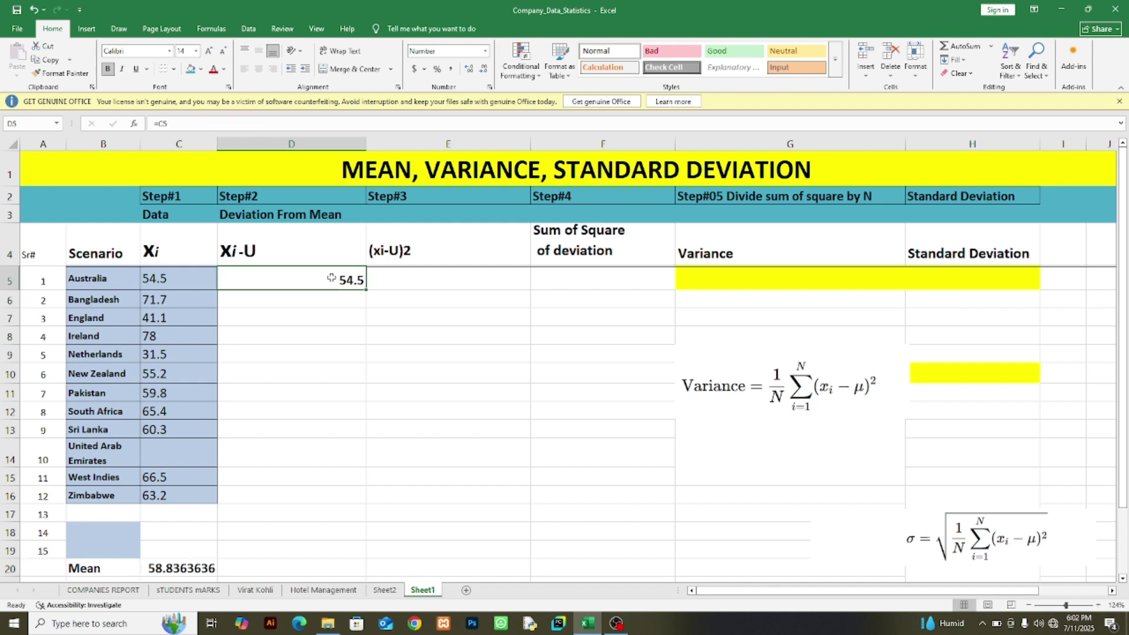
- Complete Australia's deviation formula in D5 as =C5-$C$20, keeping the mean as an absolute reference
{"action": "key", "text": "F2"}
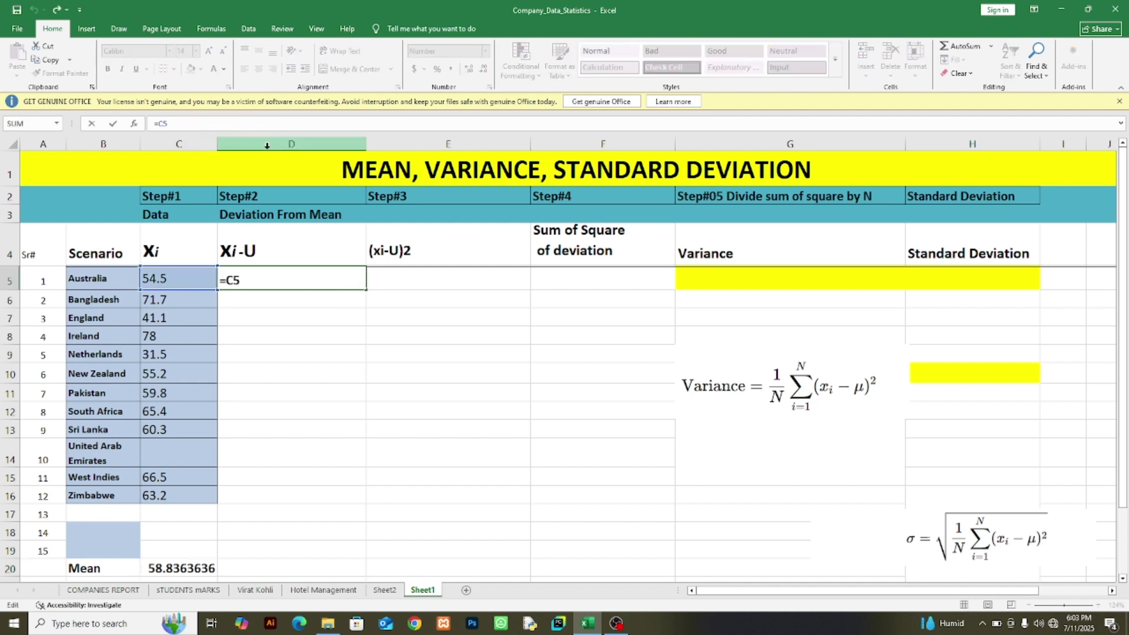
{"action": "type", "text": "-"}
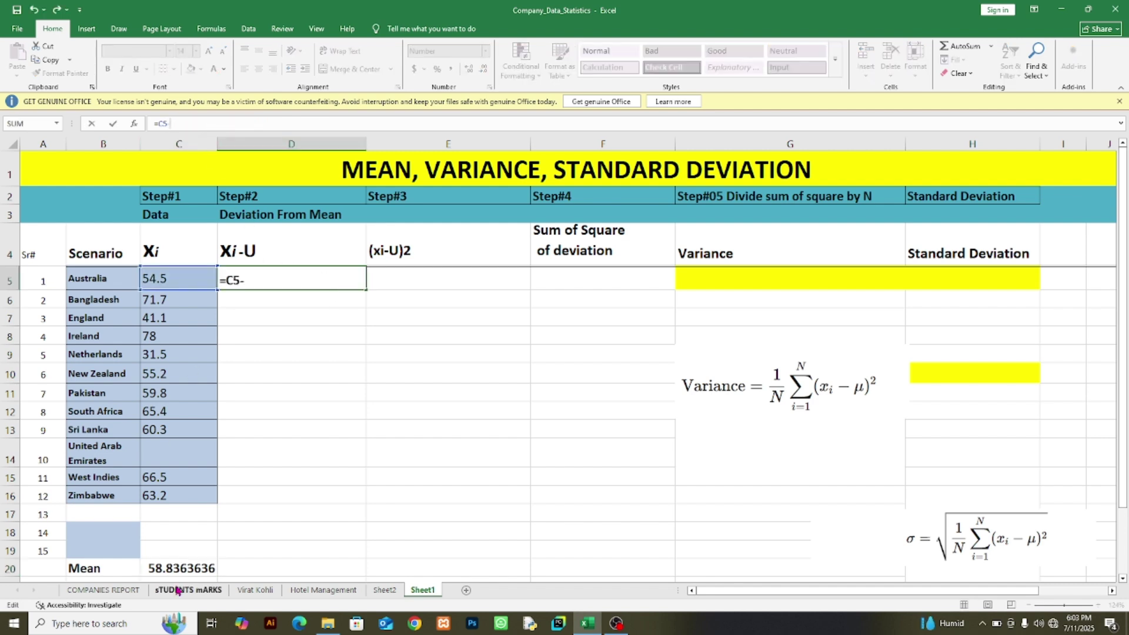
{"action": "left_click", "coordinate": [174, 568]}
{"action": "left_click", "coordinate": [246, 280]}
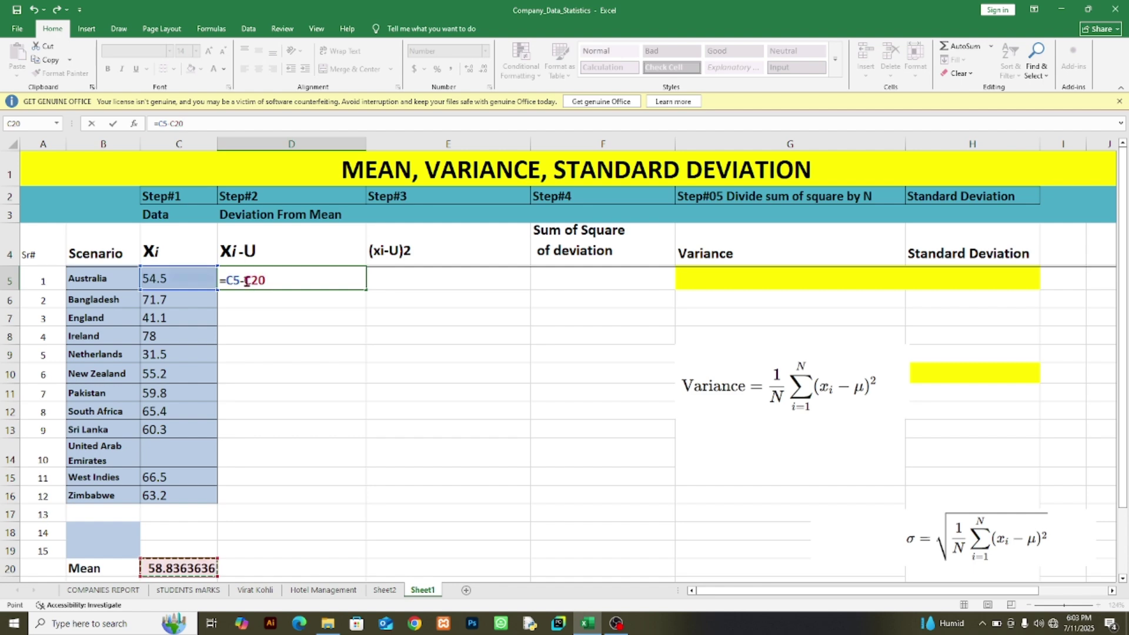
{"action": "type", "text": "$C"}
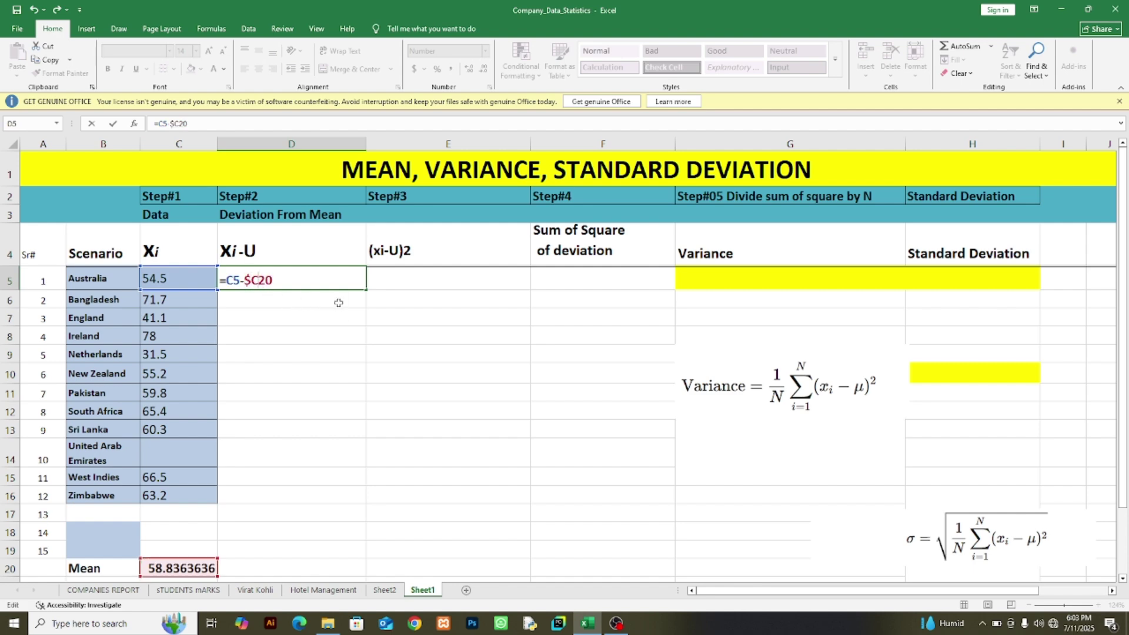
{"action": "type", "text": "$"}
{"action": "key", "text": "Return"}
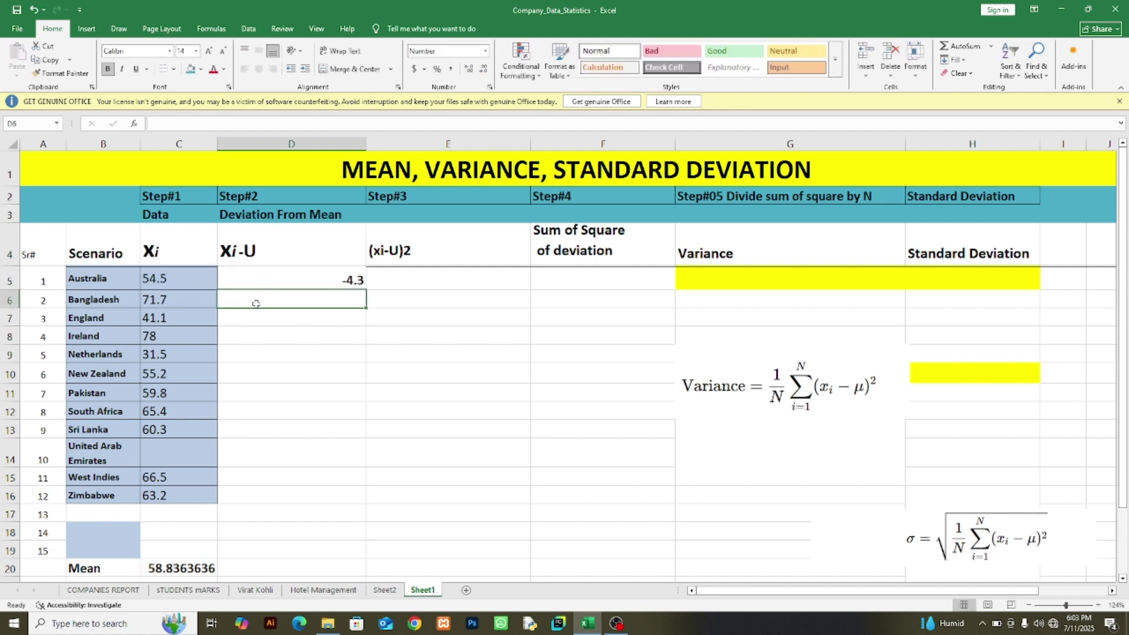
- Fill the deviation formula from D5 down to D16 and clear the United Arab Emirates deviation in D14
{"action": "left_click", "coordinate": [323, 284]}
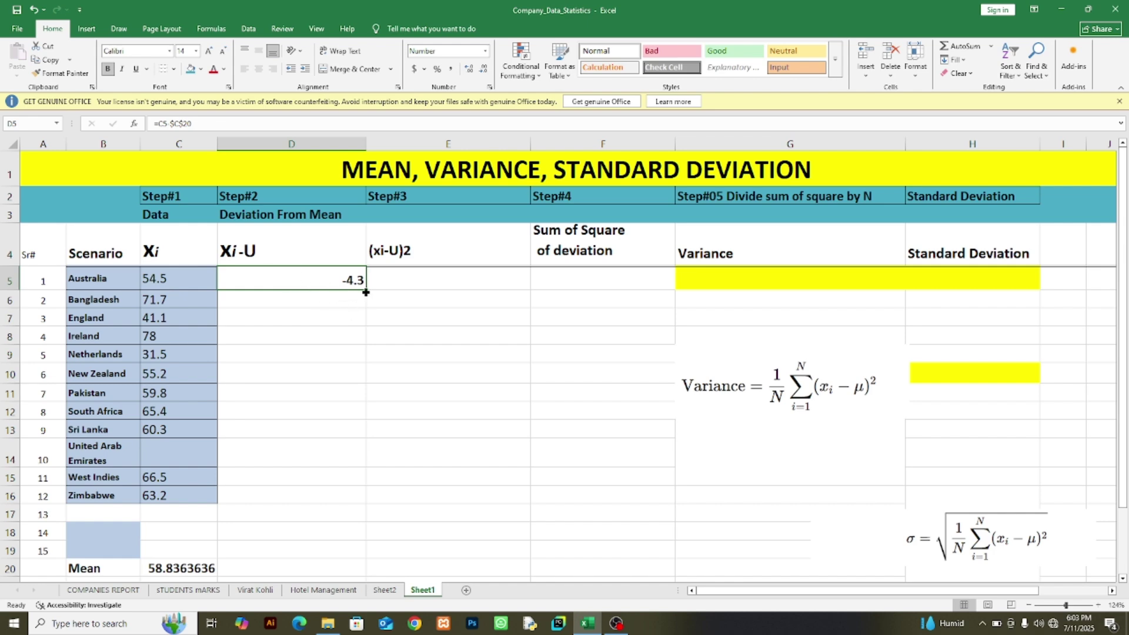
{"action": "left_click_drag", "start_coordinate": [366, 293], "coordinate": [362, 504]}
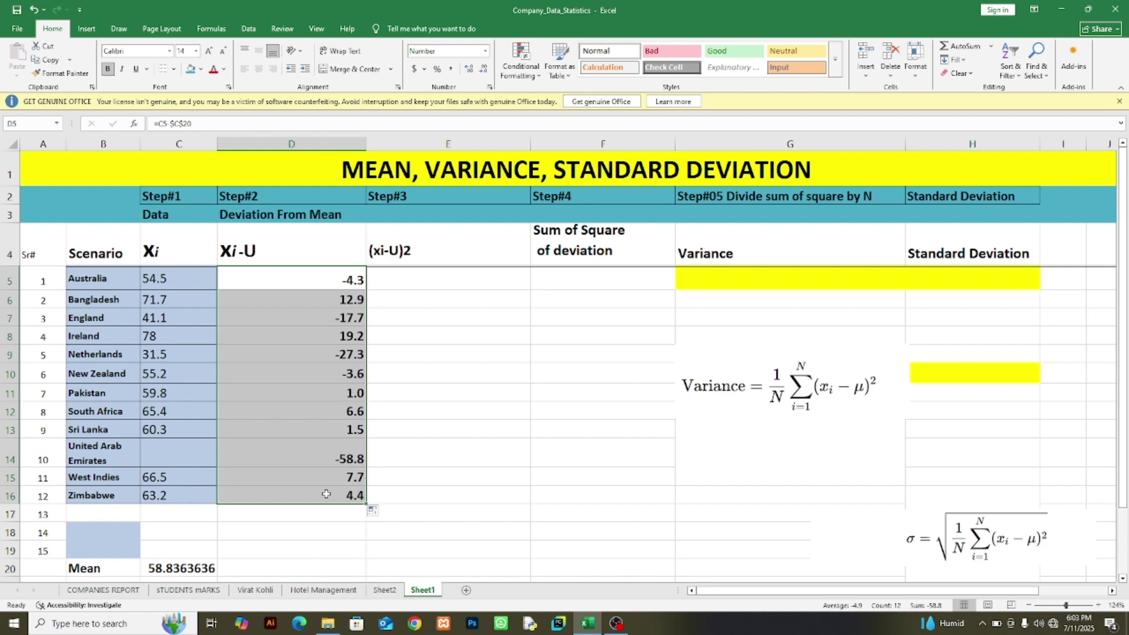
{"action": "left_click", "coordinate": [298, 490]}
{"action": "left_click", "coordinate": [322, 456]}
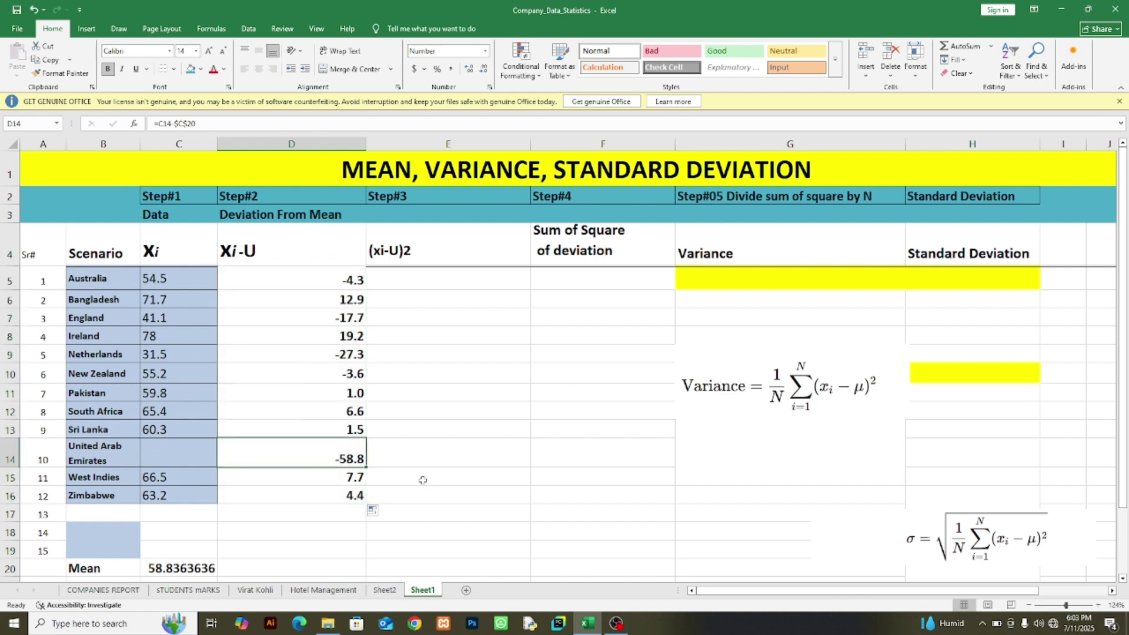
{"action": "key", "text": "Delete"}
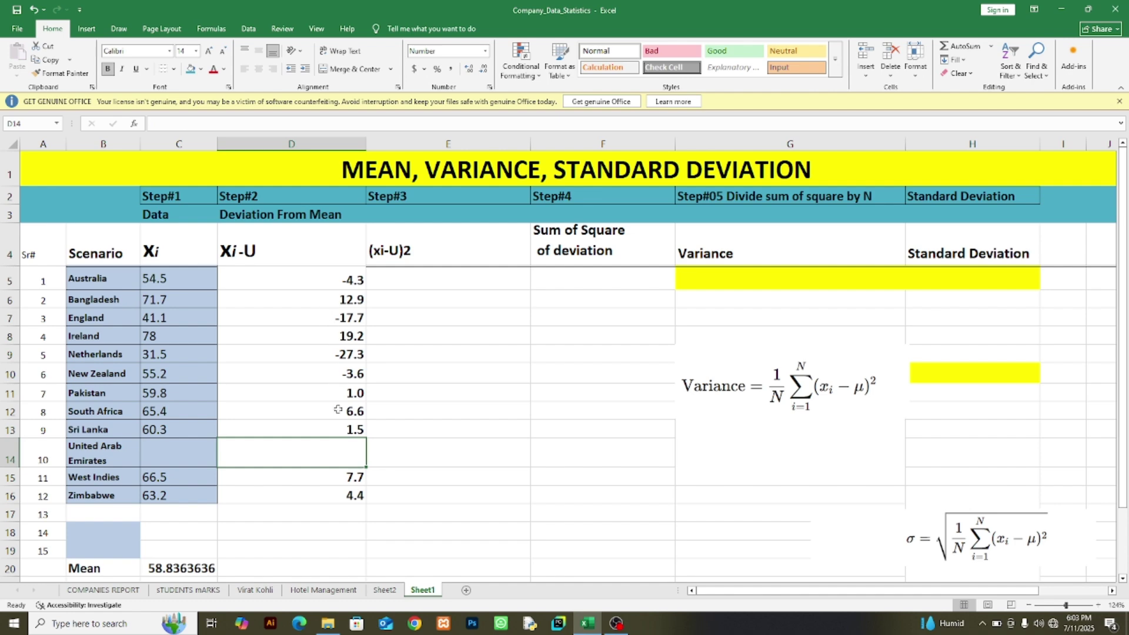
- Look over the deviations from the mean in the Xi-U column, from Australia down to Zimbabwe
{"action": "left_click", "coordinate": [344, 281]}
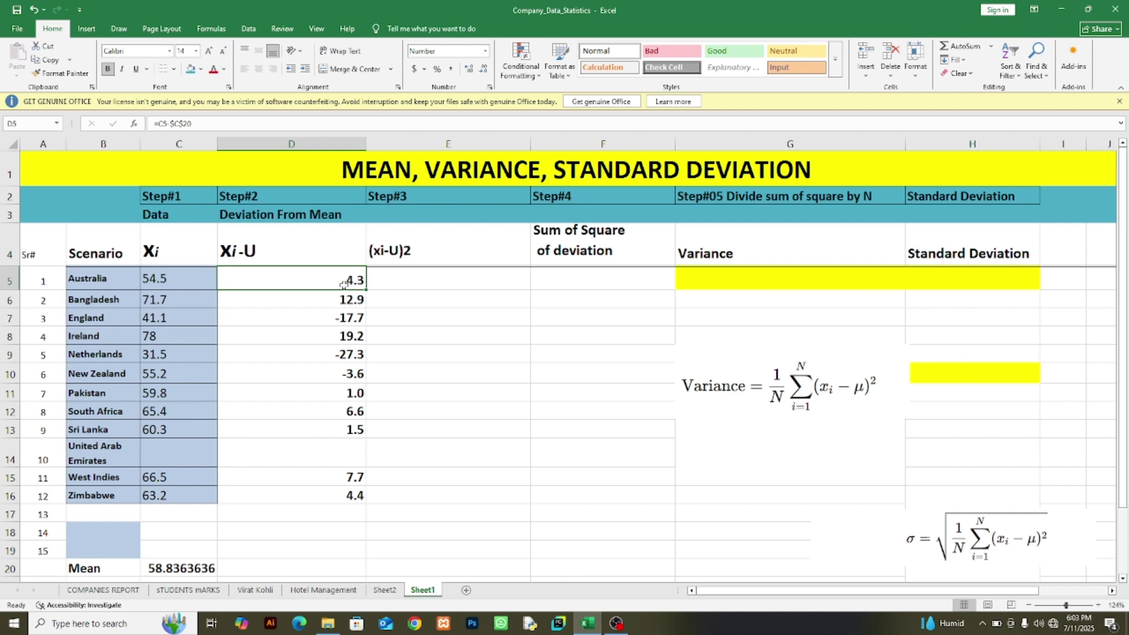
{"action": "left_click", "coordinate": [339, 304]}
{"action": "left_click", "coordinate": [340, 321]}
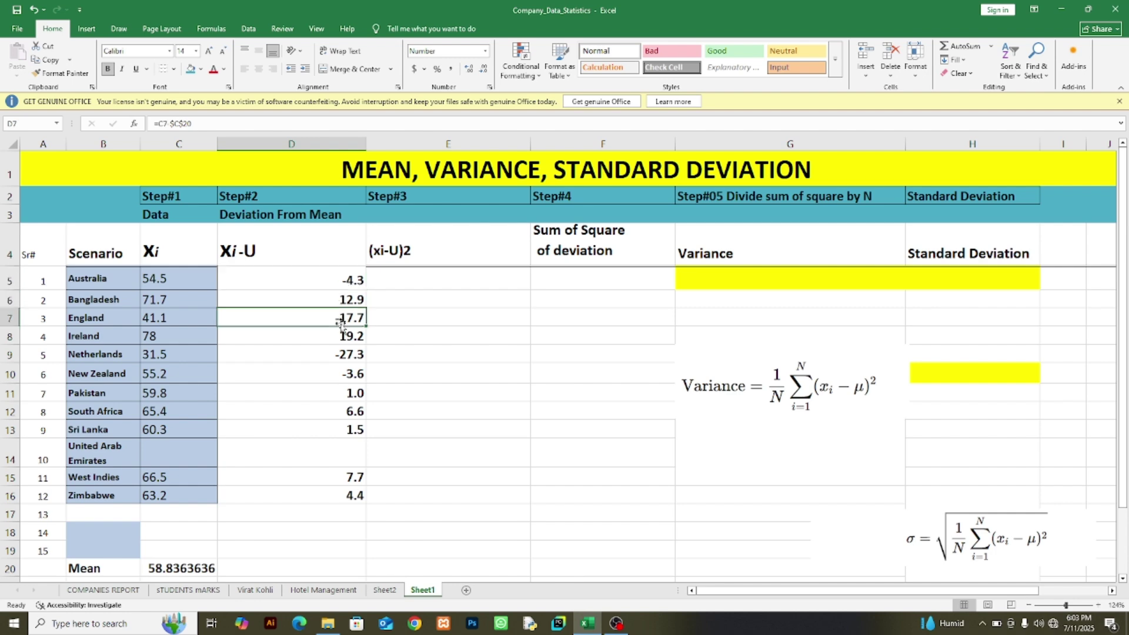
{"action": "left_click", "coordinate": [338, 374]}
{"action": "left_click", "coordinate": [321, 491]}
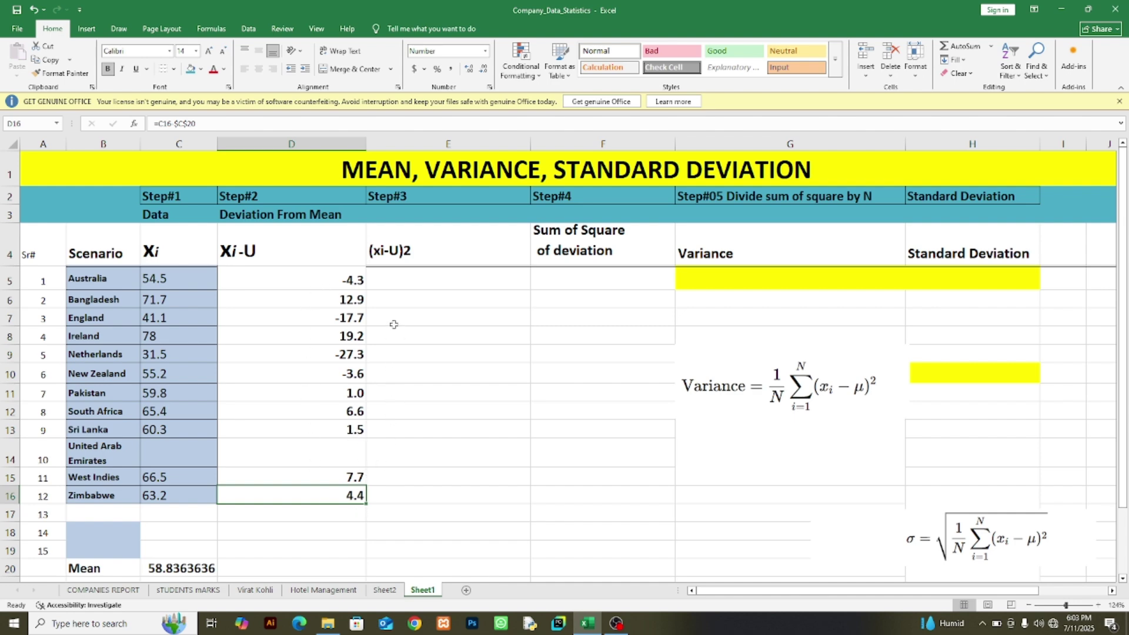
- Square Australia's deviation in E5 of the (xi-U)2 column with the formula =D5*D5
{"action": "left_click", "coordinate": [415, 284]}
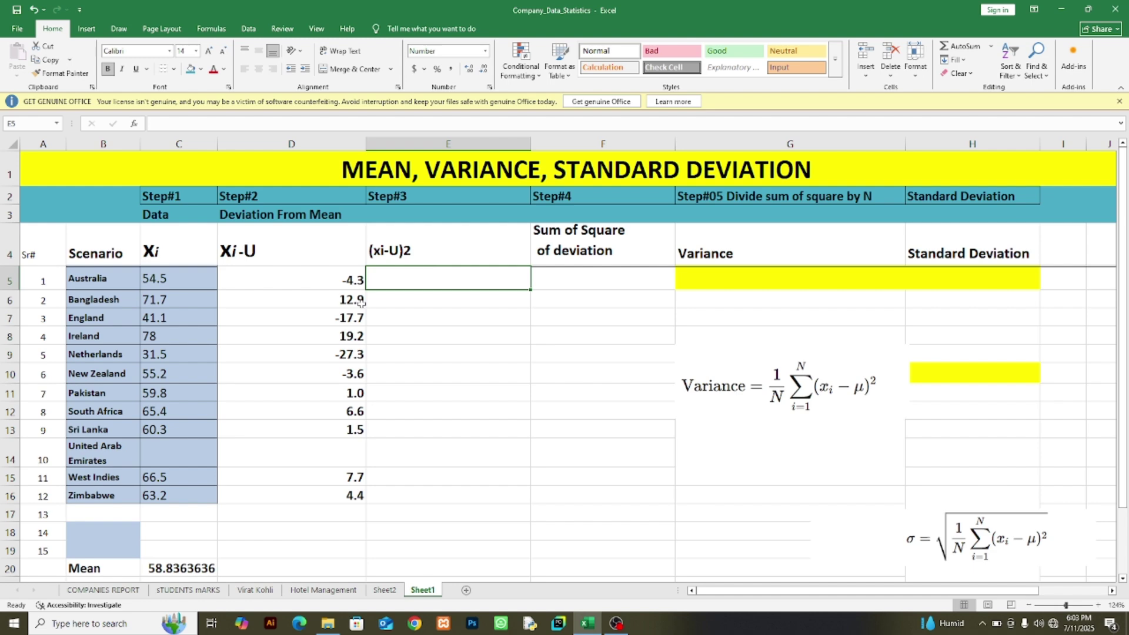
{"action": "type", "text": "="}
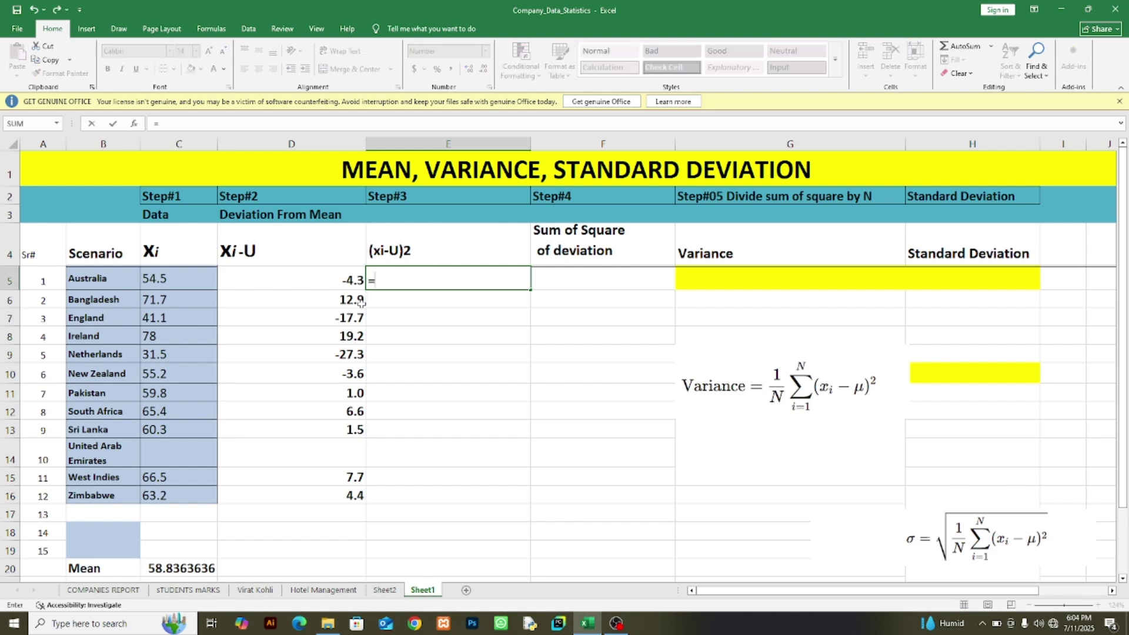
{"action": "left_click", "coordinate": [323, 279]}
{"action": "type", "text": "*"}
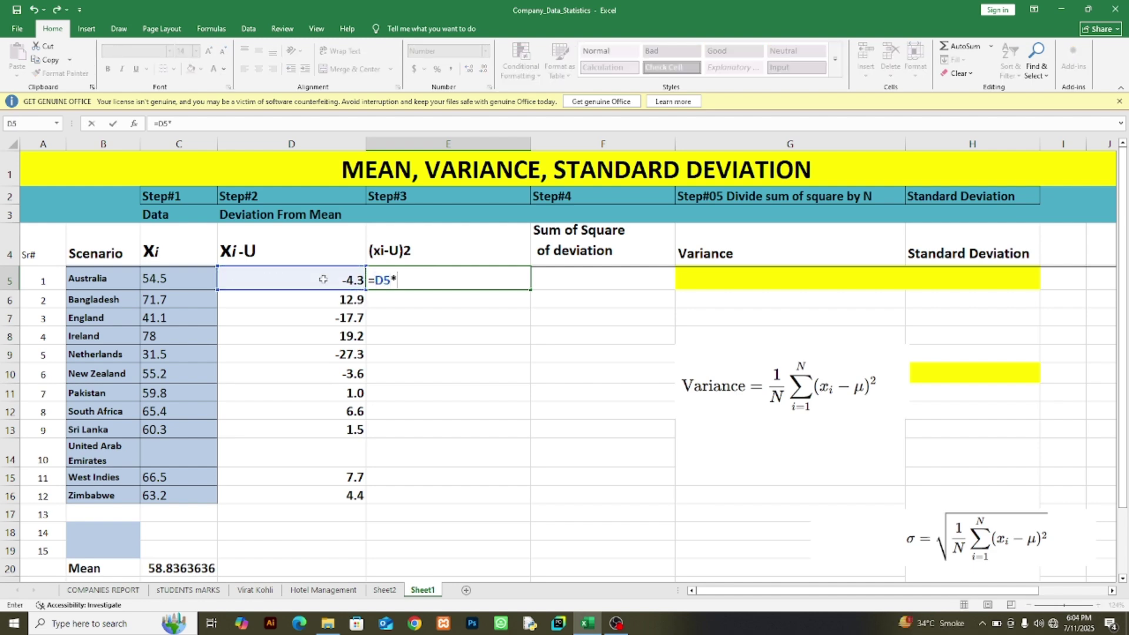
{"action": "left_click", "coordinate": [322, 280]}
{"action": "key", "text": "Return"}
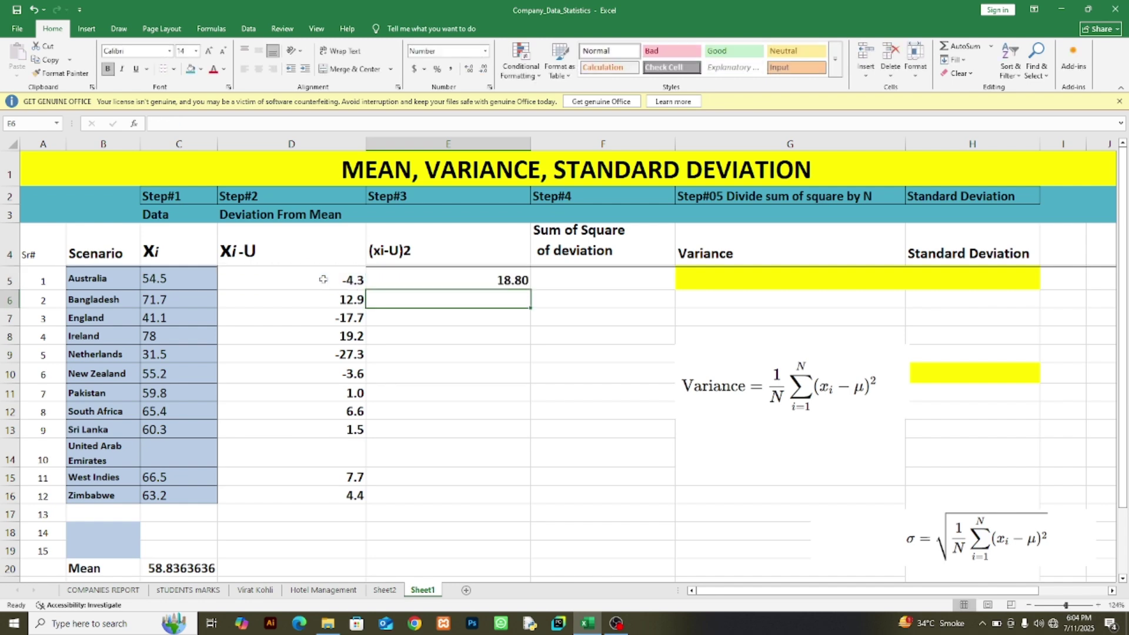
{"action": "left_click", "coordinate": [456, 285]}
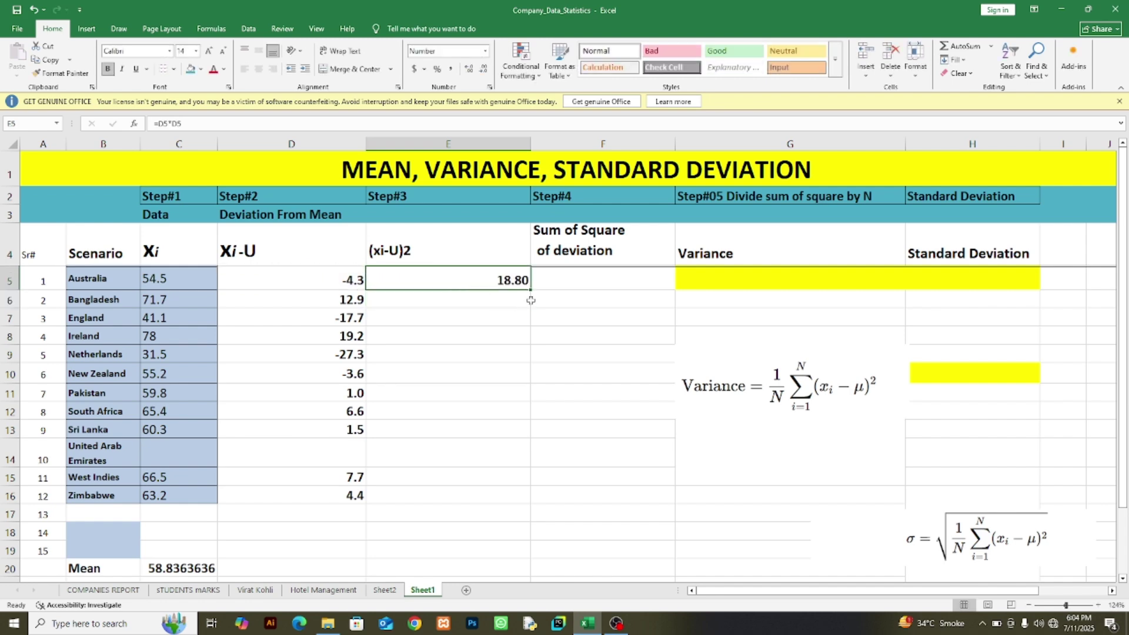
{"action": "left_click_drag", "start_coordinate": [529, 292], "coordinate": [517, 510]}
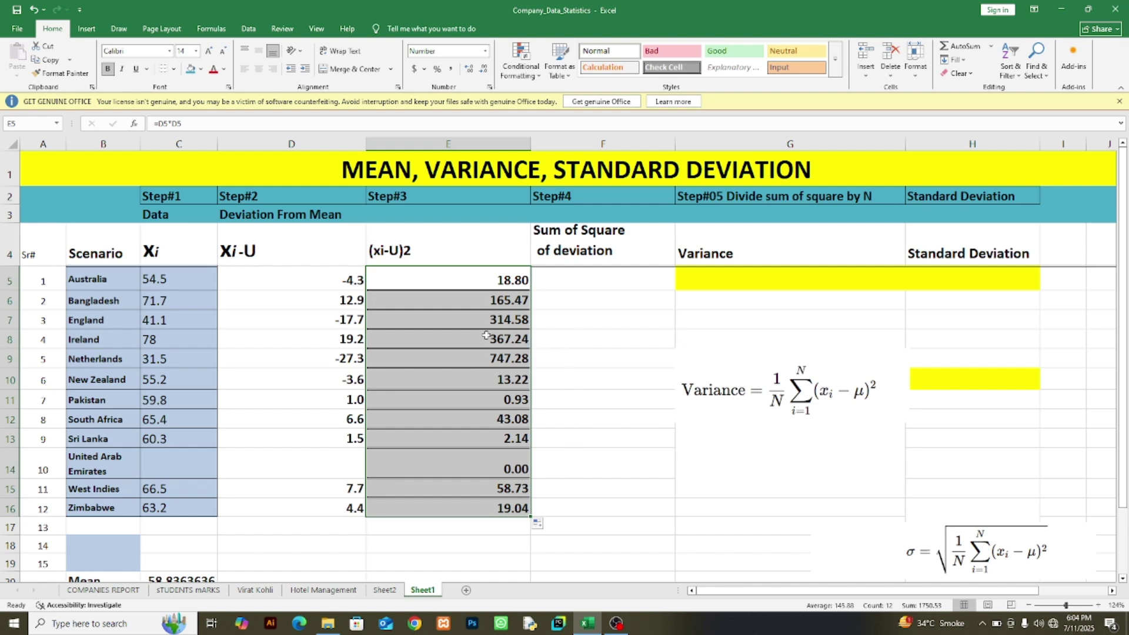
{"action": "left_click", "coordinate": [603, 280]}
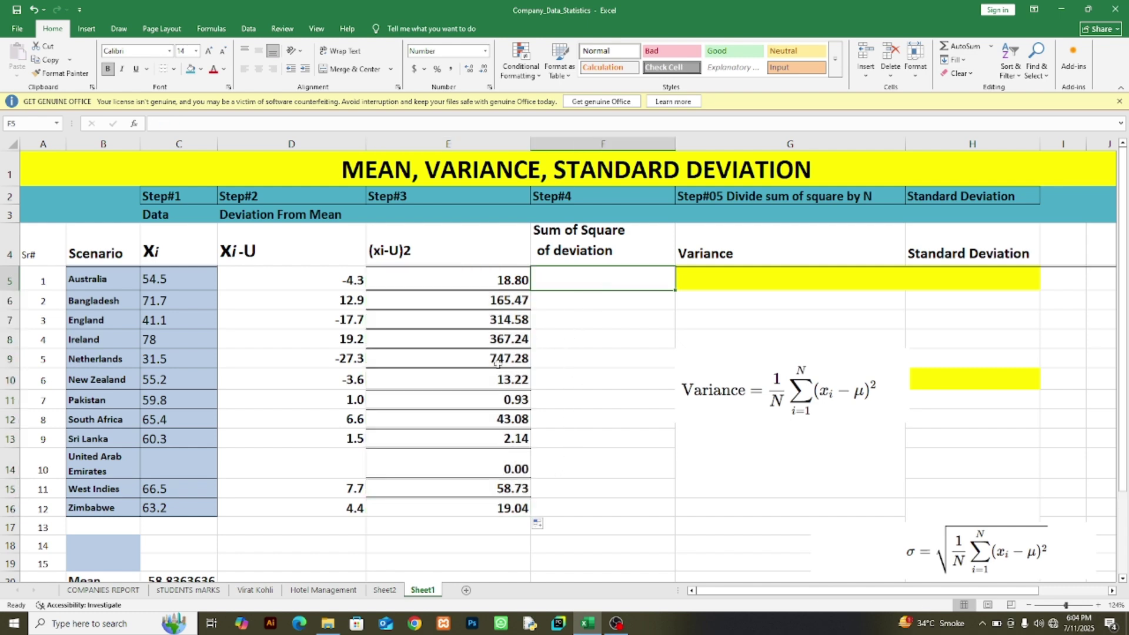
{"action": "left_click_drag", "start_coordinate": [488, 286], "coordinate": [488, 489]}
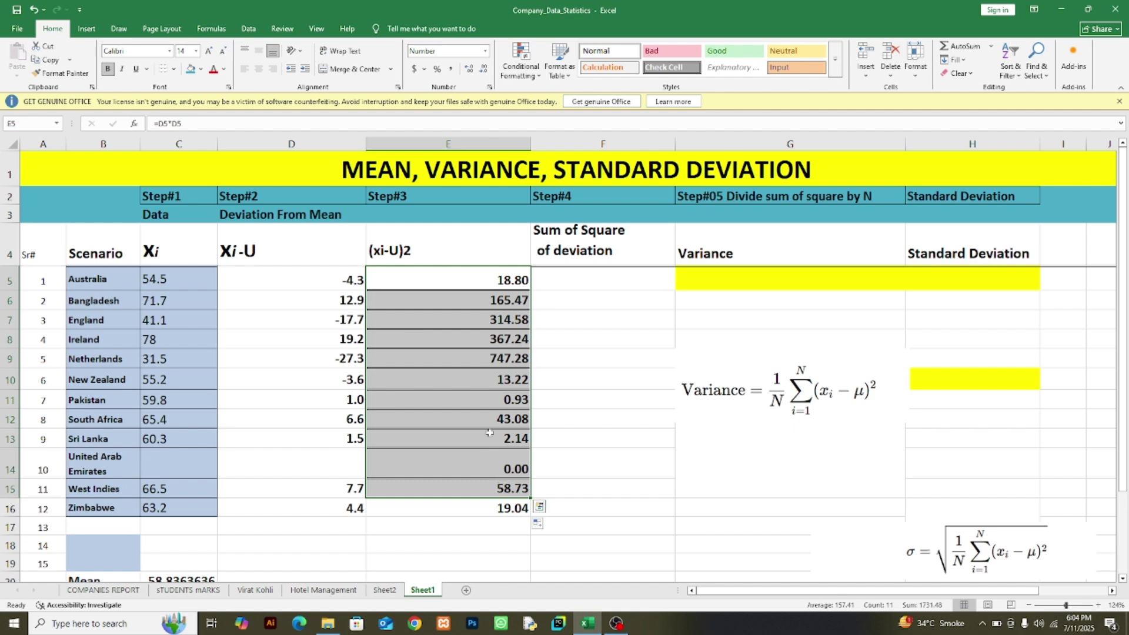
{"action": "key", "text": "ctrl+z"}
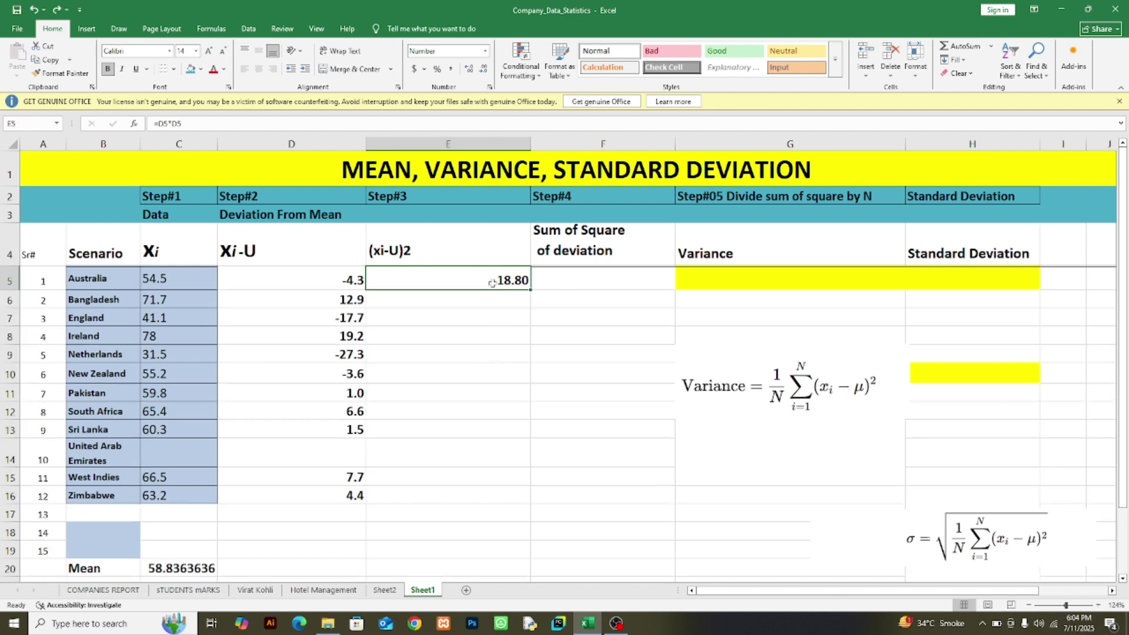
- Remove the borders from E5 and fill its squared-deviation formula down to E16
{"action": "left_click", "coordinate": [173, 68]}
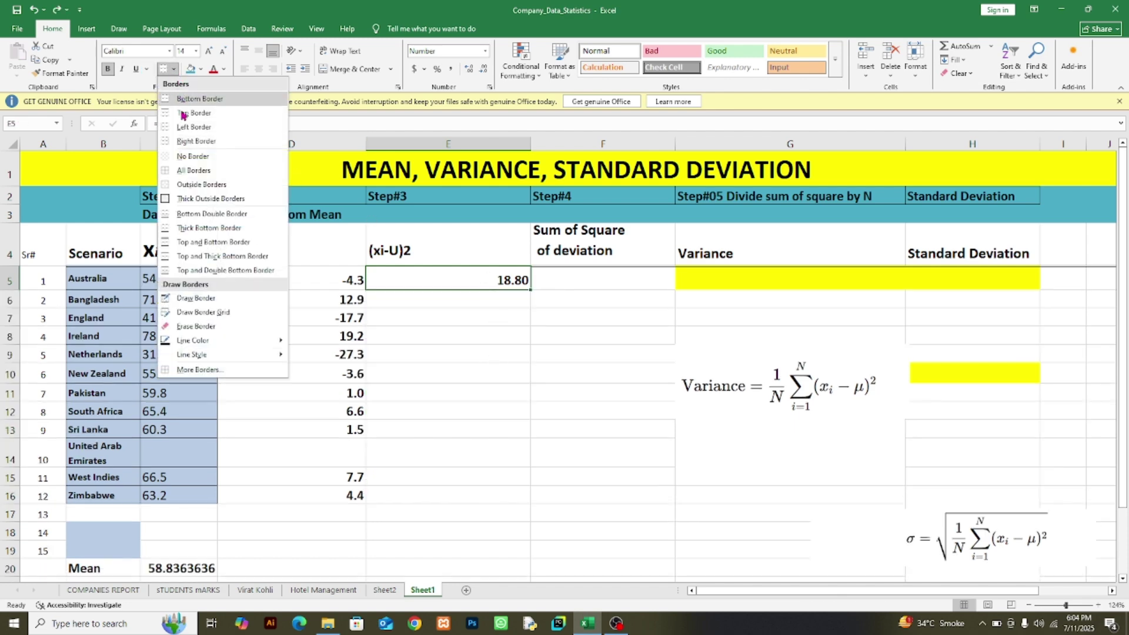
{"action": "left_click", "coordinate": [180, 153]}
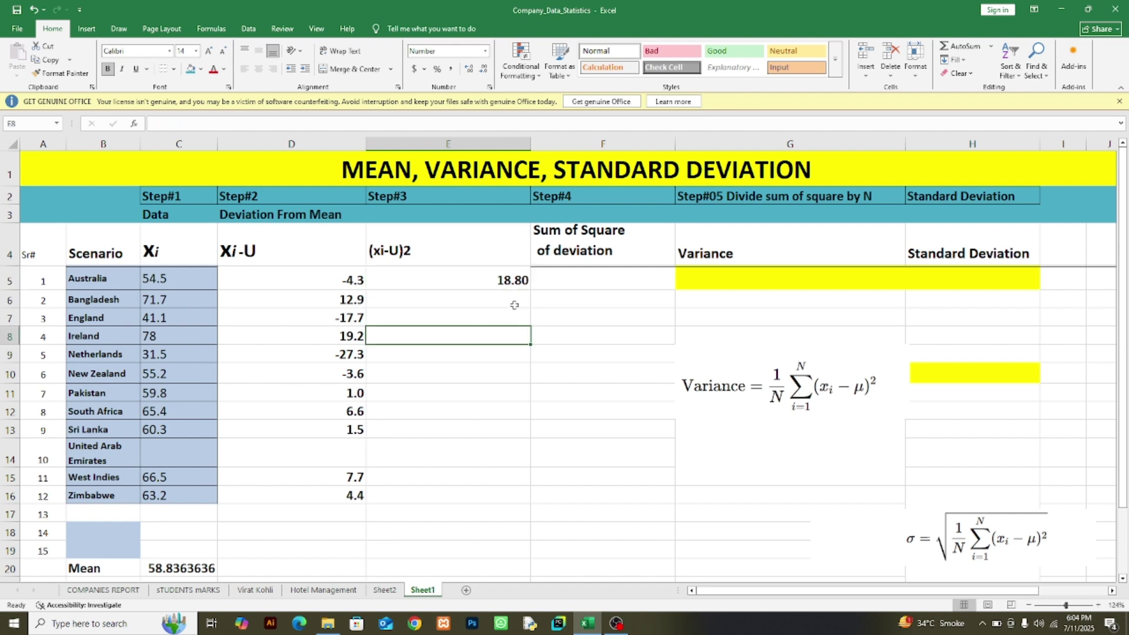
{"action": "left_click_drag", "start_coordinate": [532, 293], "coordinate": [524, 512]}
- Total the squared deviations in F5 with =SUM(E5:E16) and enlarge the result's font size to 18
{"action": "left_click", "coordinate": [594, 290]}
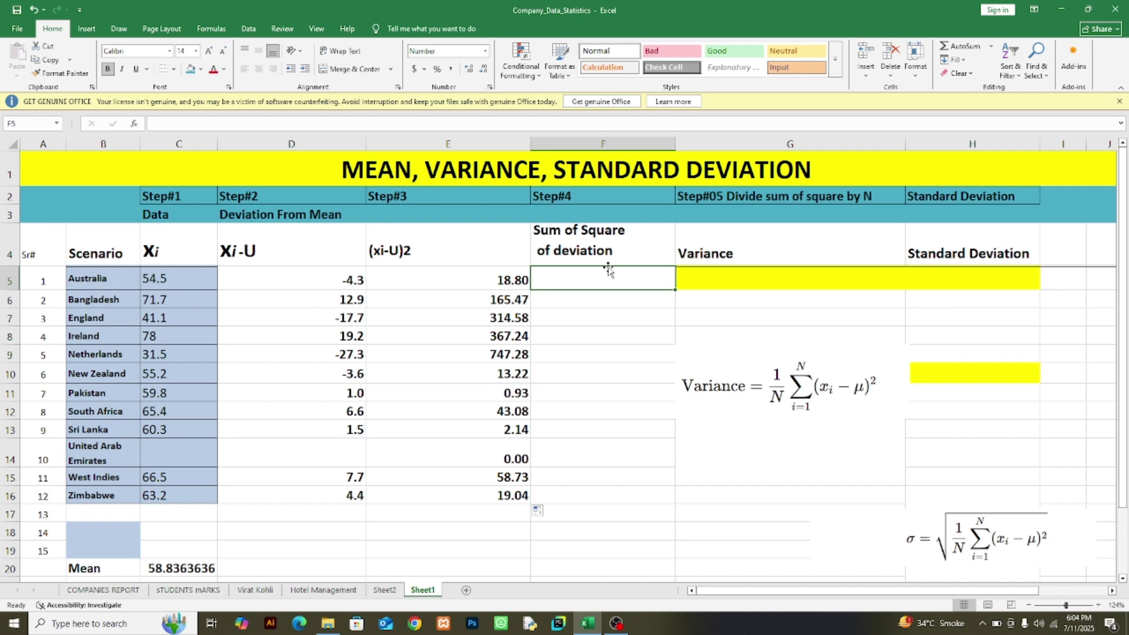
{"action": "type", "text": "=sum"}
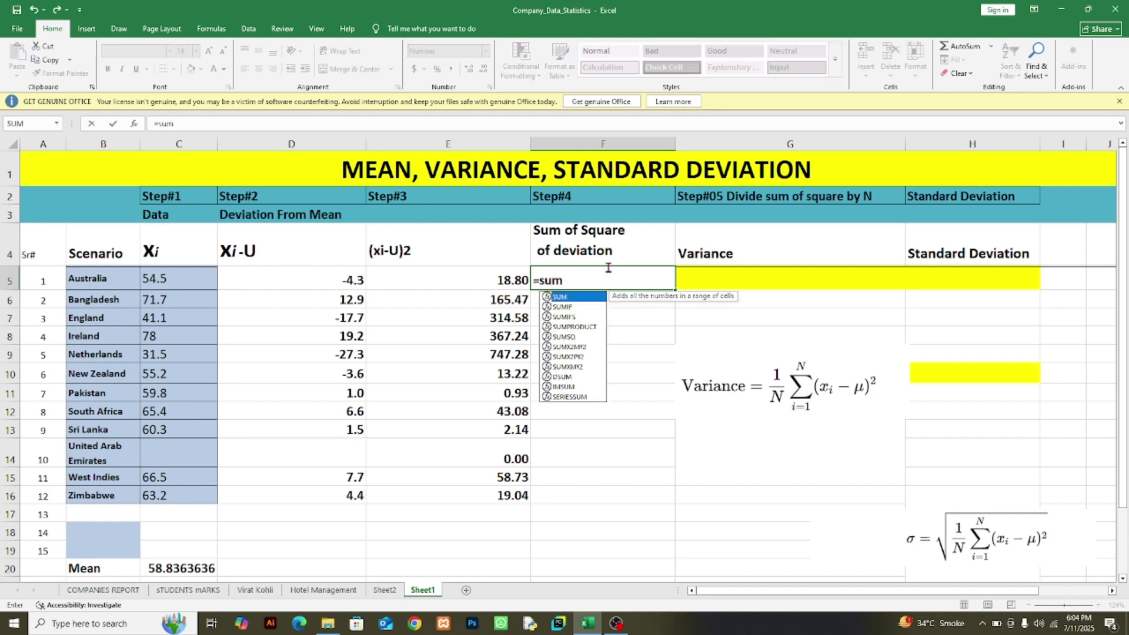
{"action": "type", "text": "("}
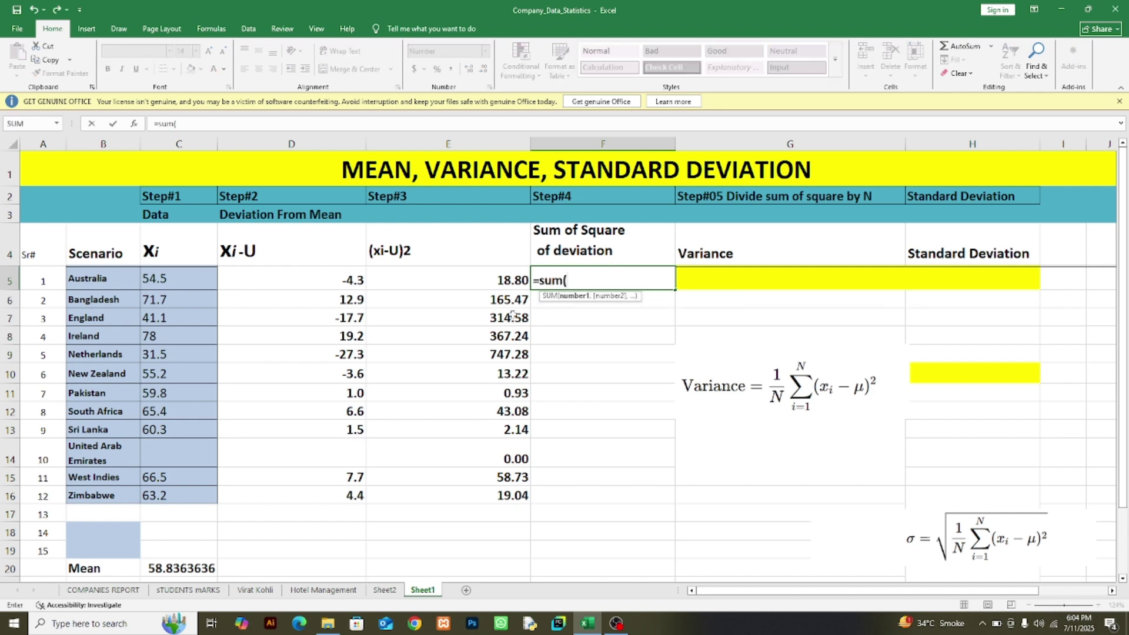
{"action": "left_click_drag", "start_coordinate": [499, 287], "coordinate": [515, 496]}
{"action": "key", "text": "Return"}
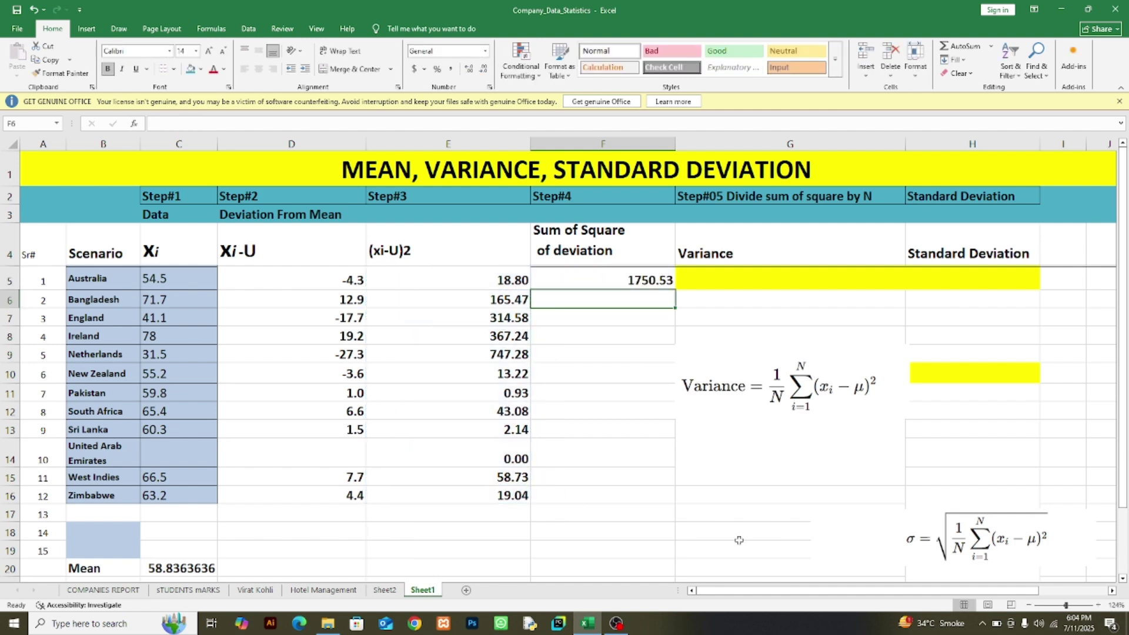
{"action": "left_click", "coordinate": [632, 279]}
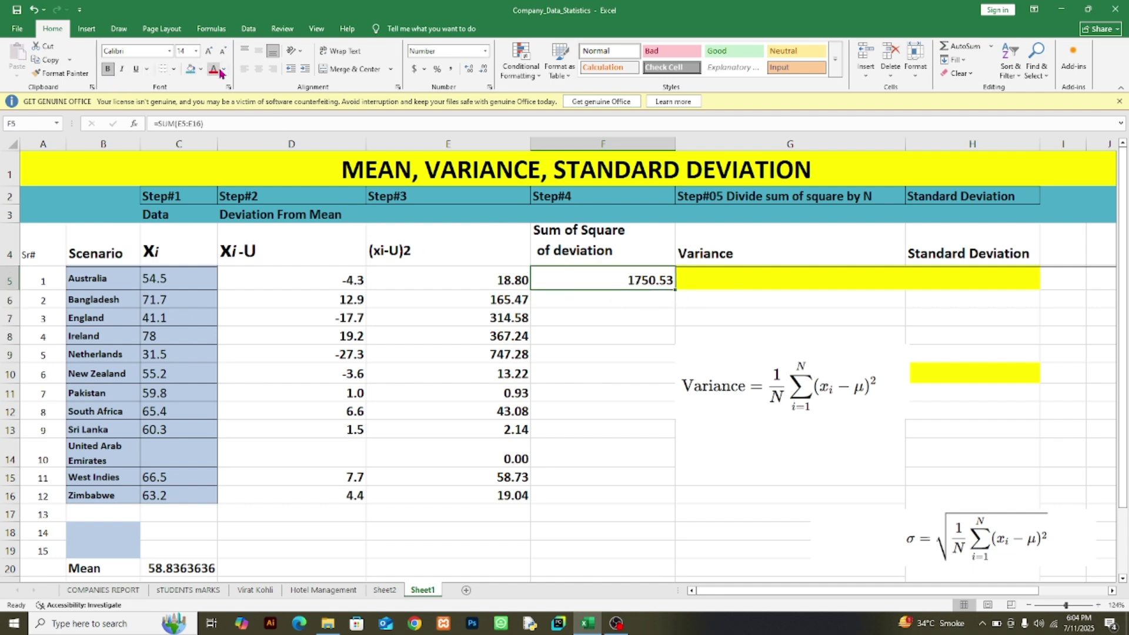
{"action": "left_click", "coordinate": [209, 53]}
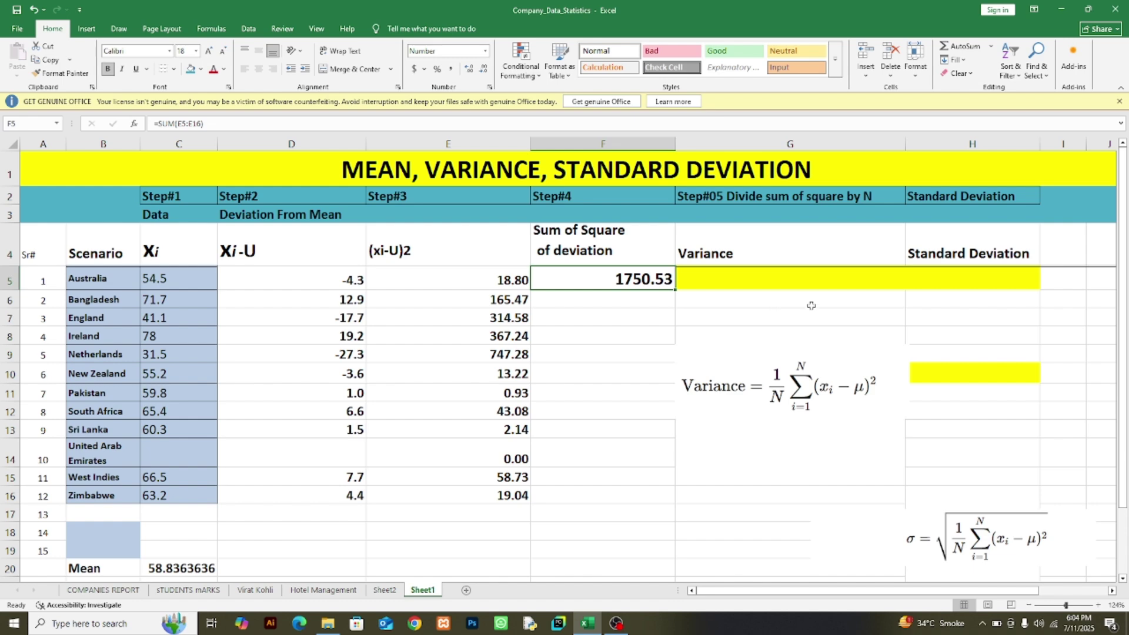
- Calculate the variance in G5 by dividing the sum of squares by the number of data values with =F5/COUNT(C5:C16)
{"action": "left_click", "coordinate": [798, 284]}
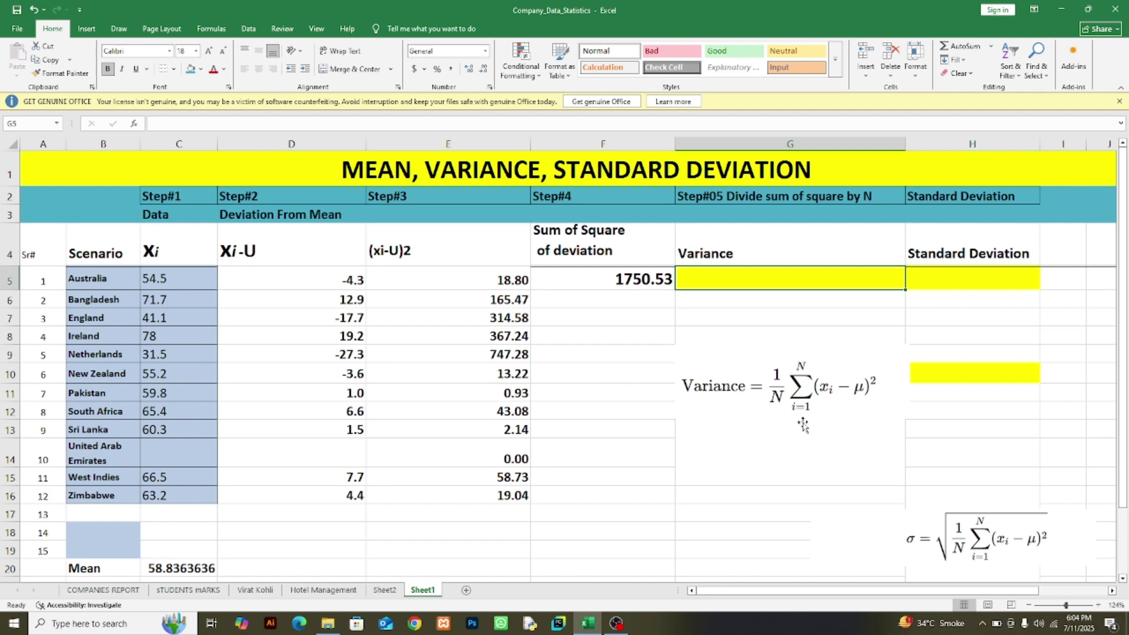
{"action": "type", "text": "="}
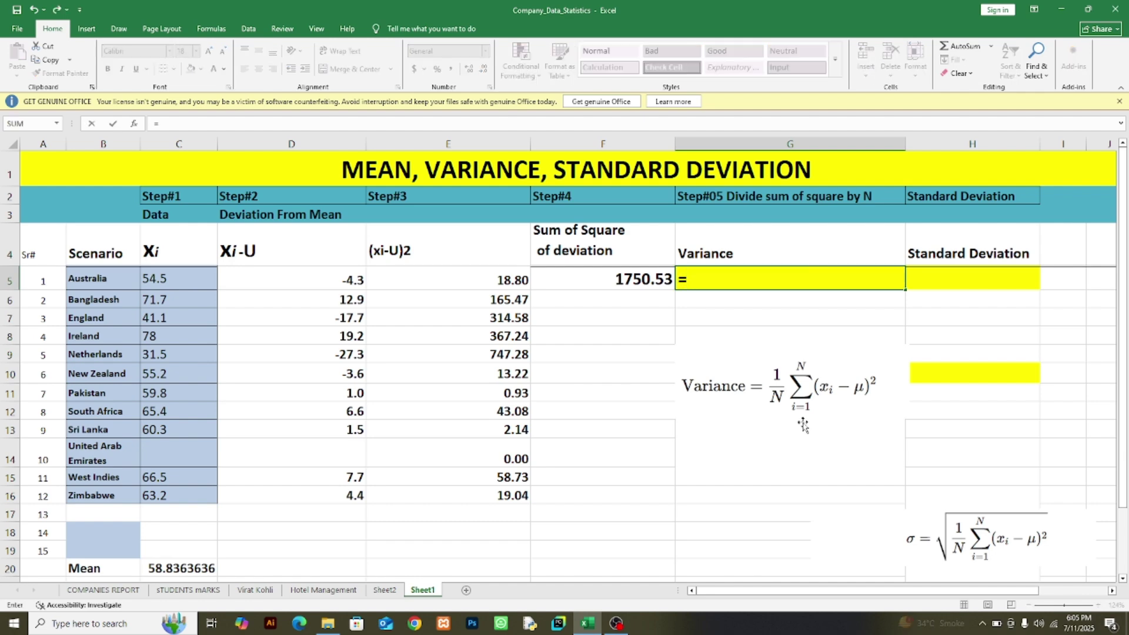
{"action": "left_click", "coordinate": [635, 279]}
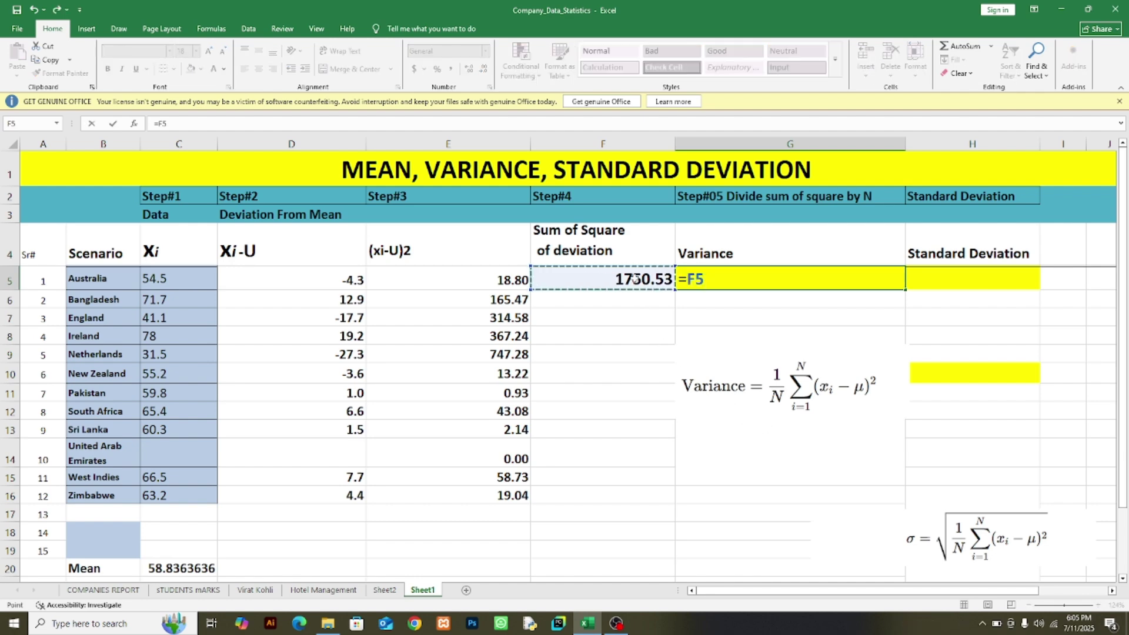
{"action": "type", "text": "/count("}
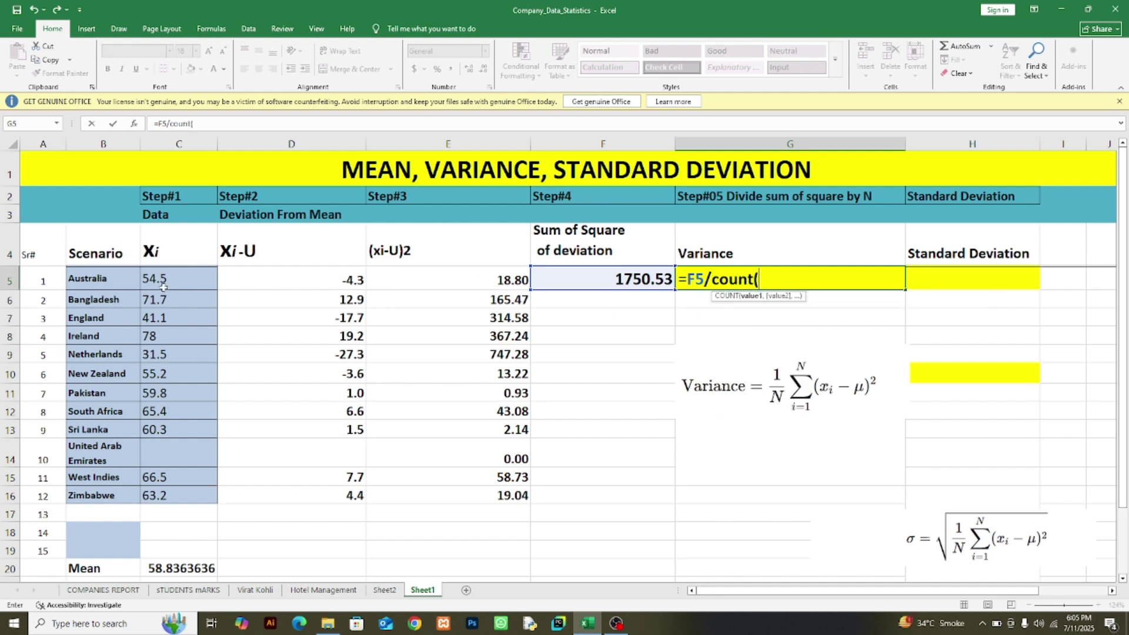
{"action": "left_click_drag", "start_coordinate": [177, 279], "coordinate": [198, 505]}
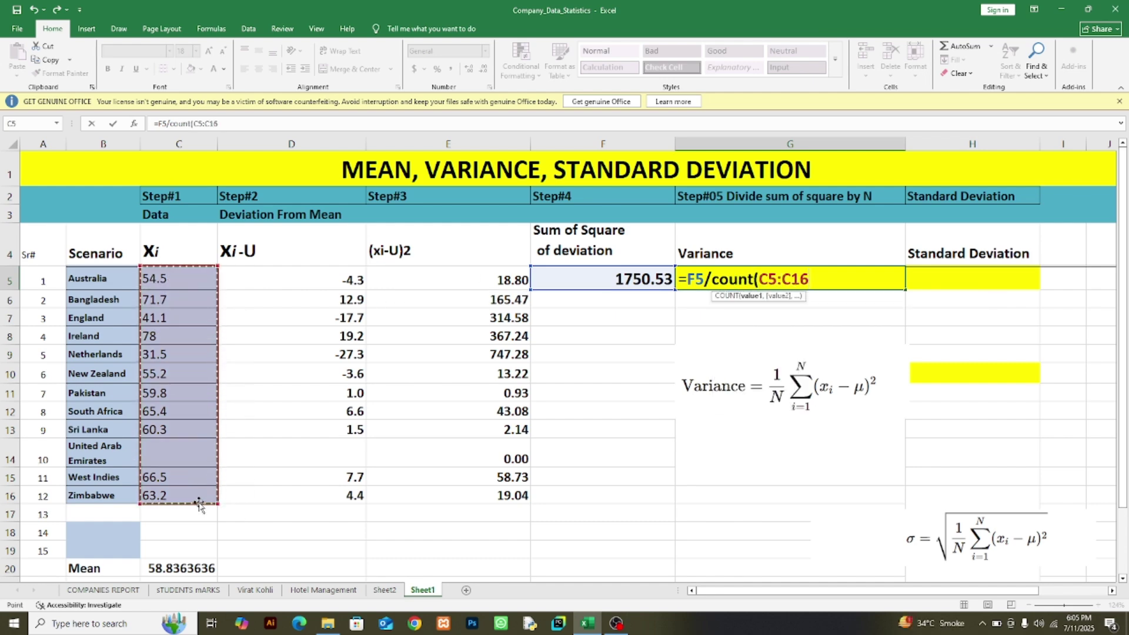
{"action": "key", "text": "Return"}
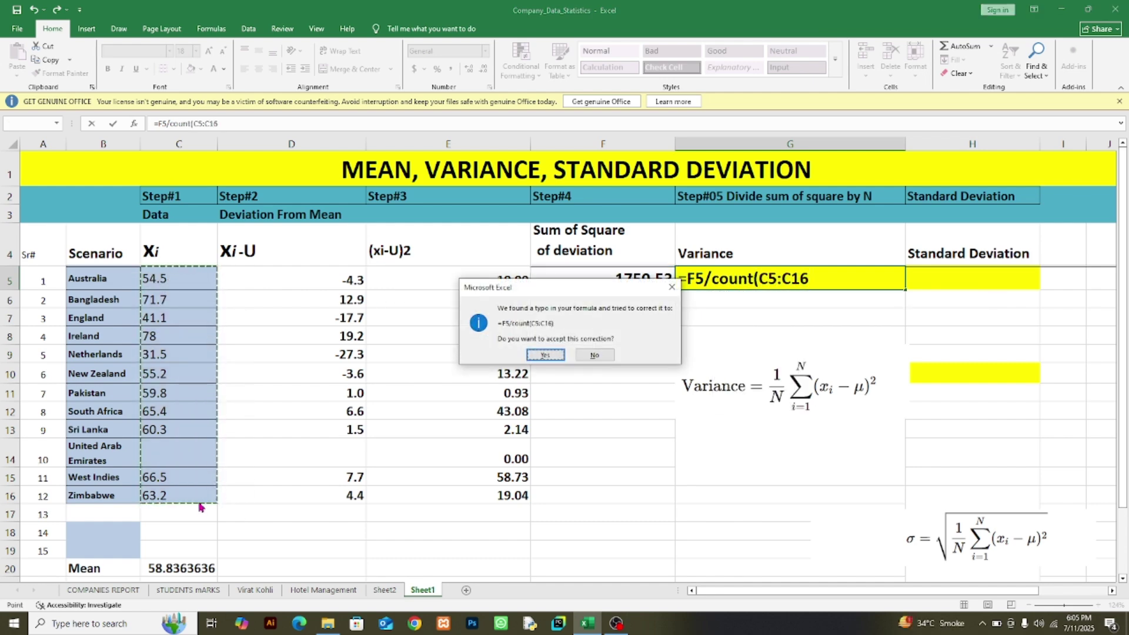
{"action": "left_click", "coordinate": [545, 354]}
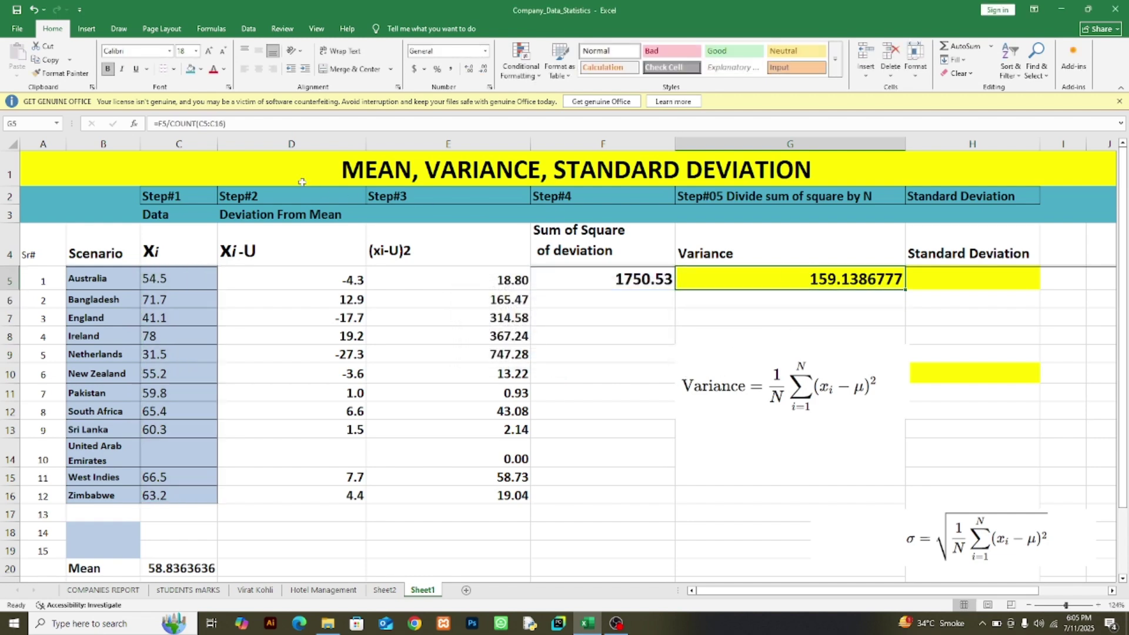
- Enlarge the variance in G5 to font size 22
{"action": "left_click", "coordinate": [224, 52]}
{"action": "left_click", "coordinate": [224, 52]}
{"action": "left_click", "coordinate": [224, 52]}
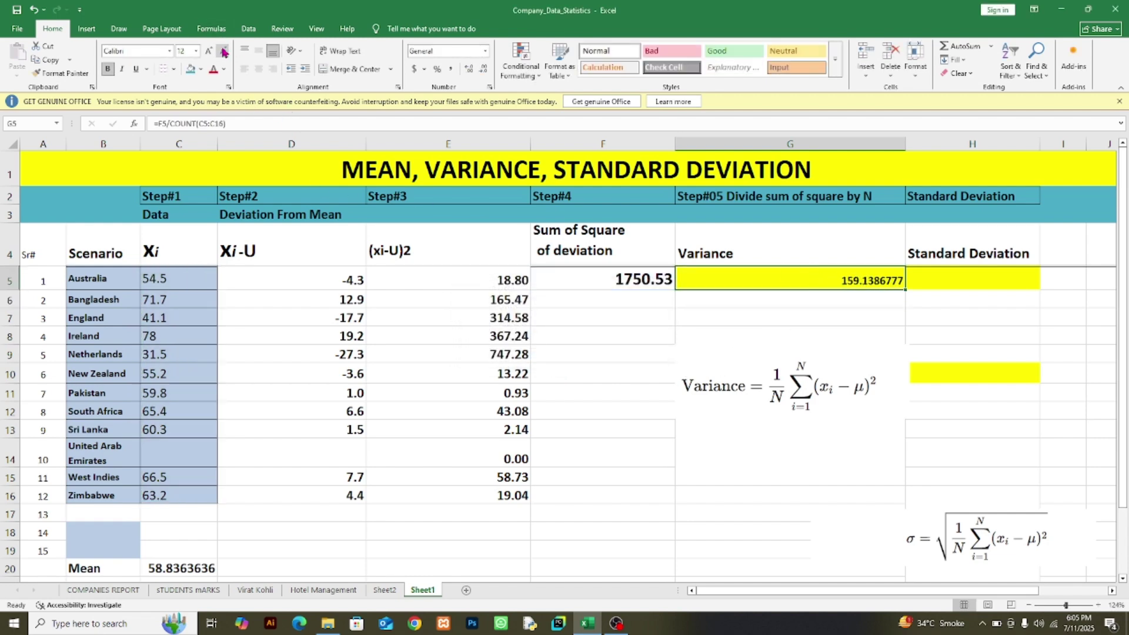
{"action": "left_click", "coordinate": [209, 51]}
{"action": "left_click", "coordinate": [209, 51]}
{"action": "left_click", "coordinate": [209, 51]}
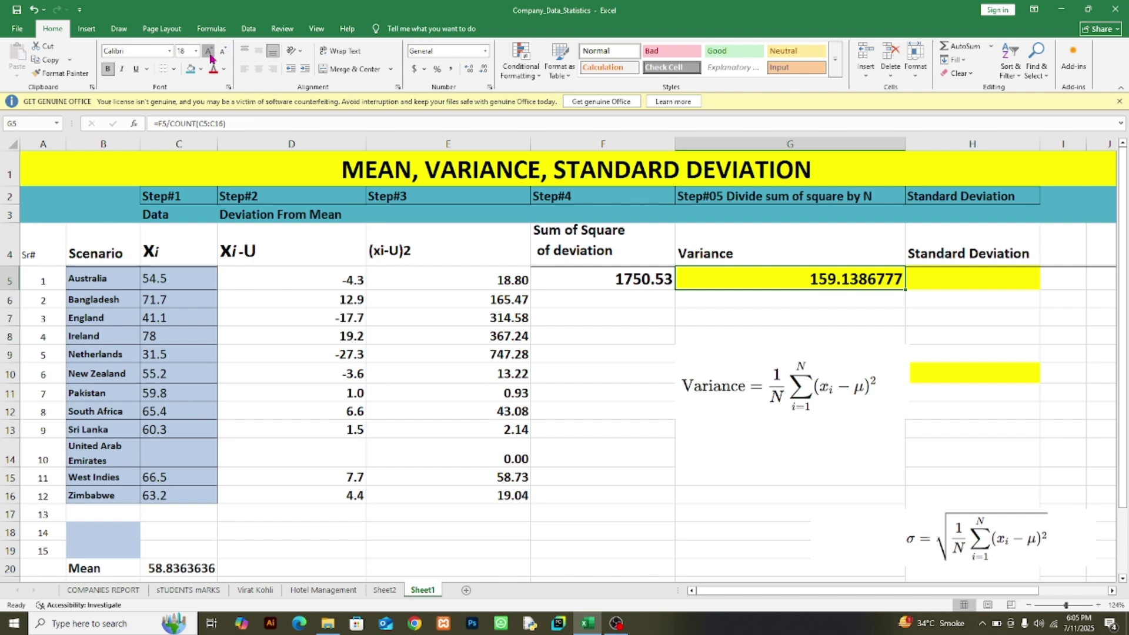
{"action": "left_click", "coordinate": [209, 51]}
- Format the variance in G5 to show three decimal places
{"action": "left_click", "coordinate": [484, 69]}
{"action": "left_click", "coordinate": [483, 69]}
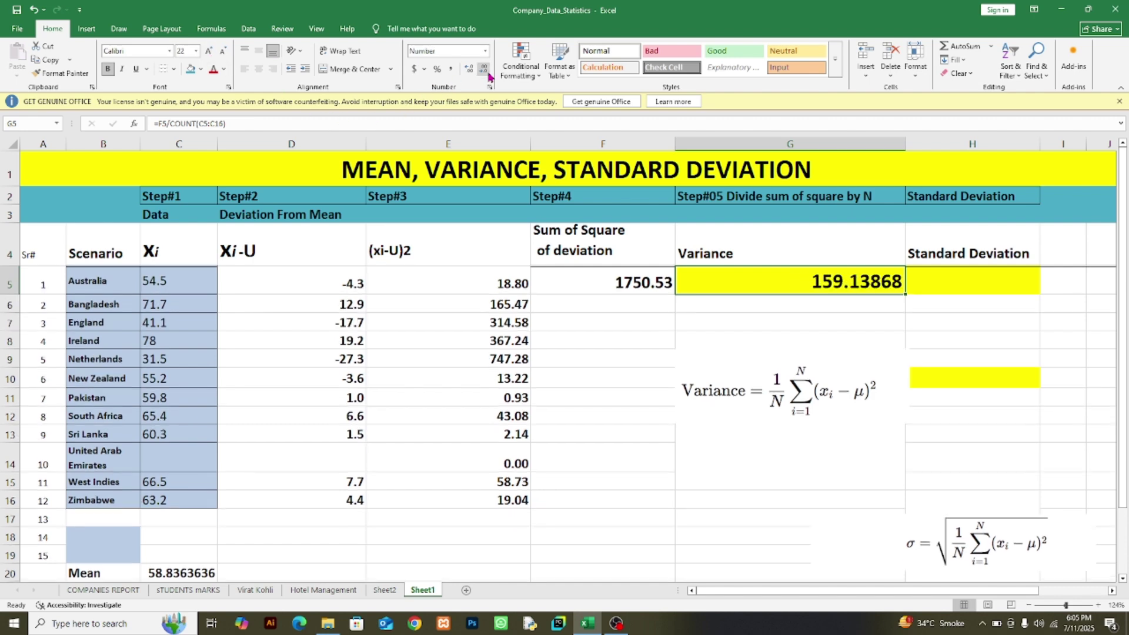
{"action": "left_click", "coordinate": [484, 70]}
{"action": "left_click", "coordinate": [485, 70]}
{"action": "left_click", "coordinate": [485, 71]}
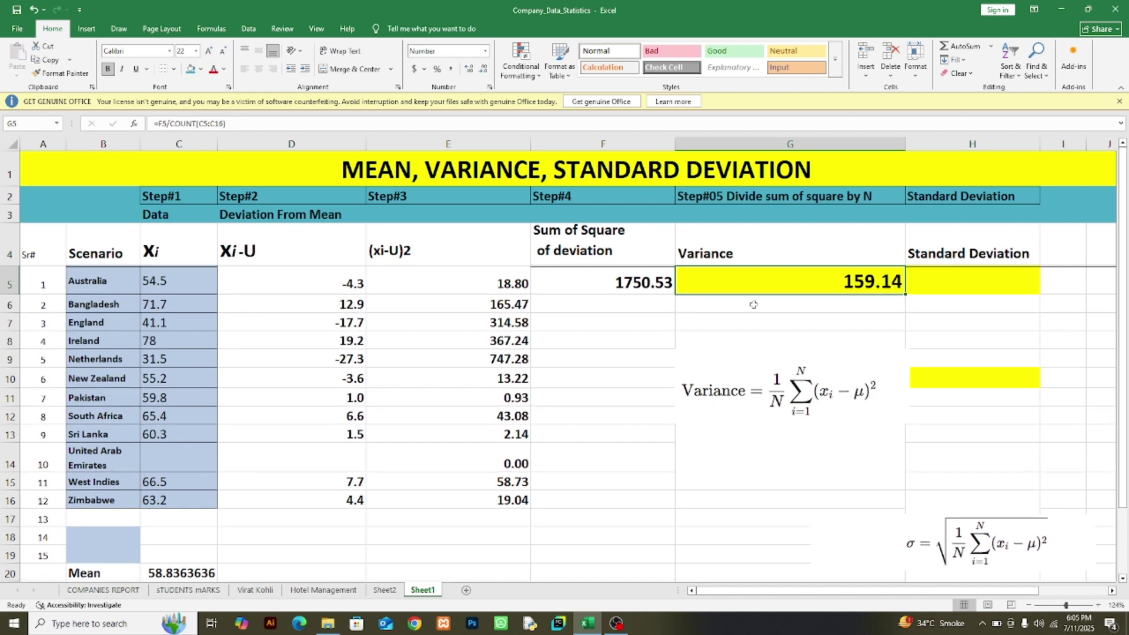
{"action": "left_click", "coordinate": [469, 69]}
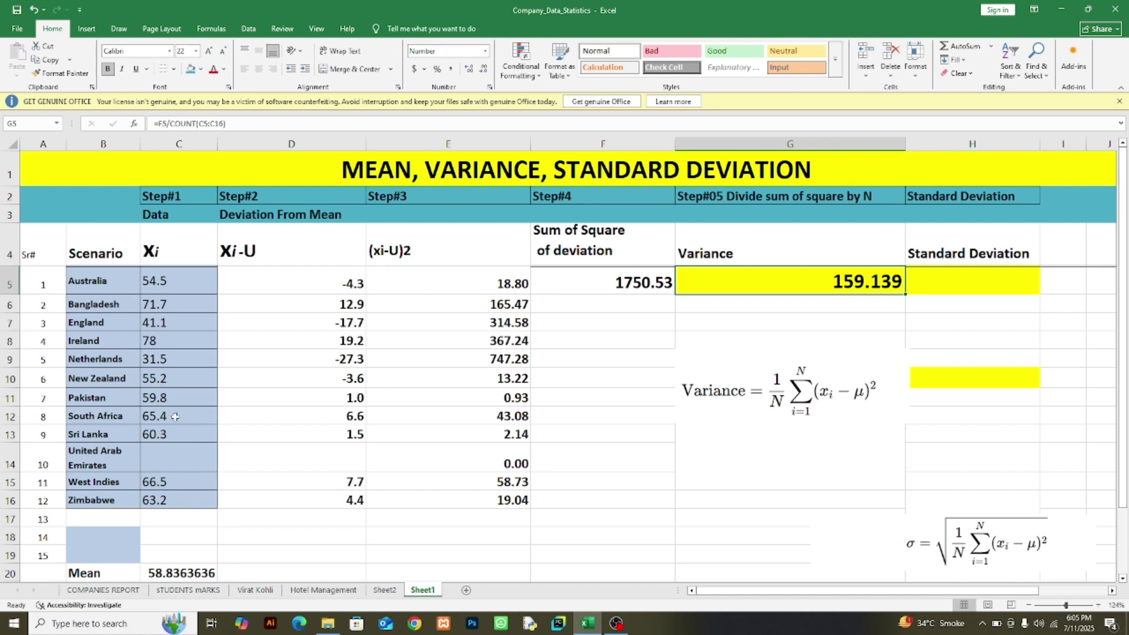
- Set Australia's average in C5 to 50 and fill that value down the Xi column to C16
{"action": "left_click", "coordinate": [162, 282]}
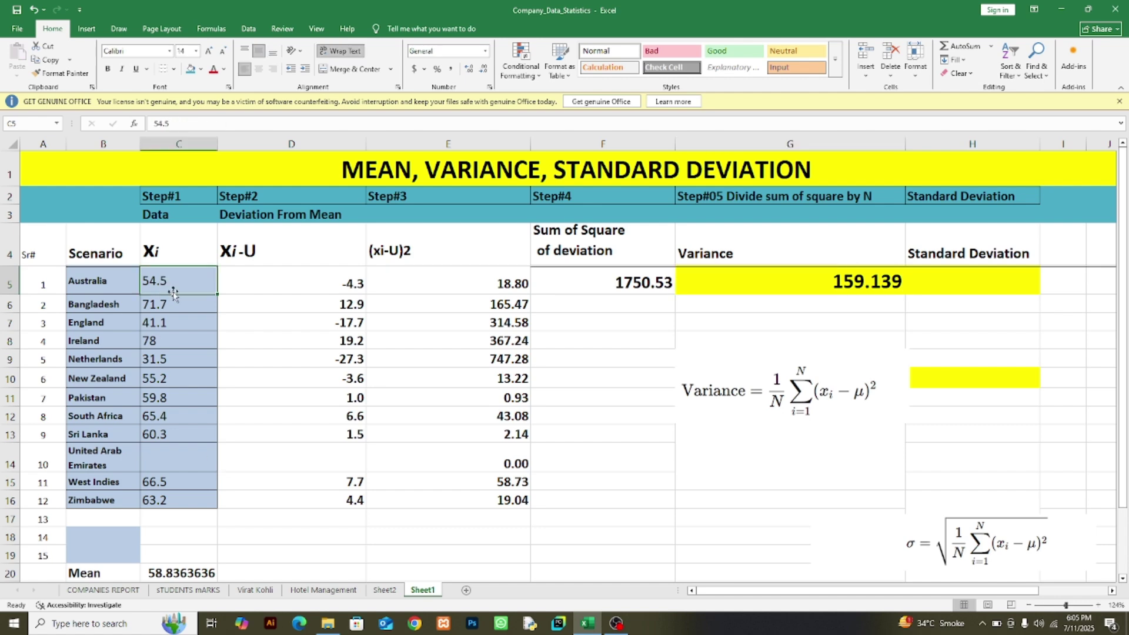
{"action": "type", "text": "50"}
{"action": "key", "text": "Return"}
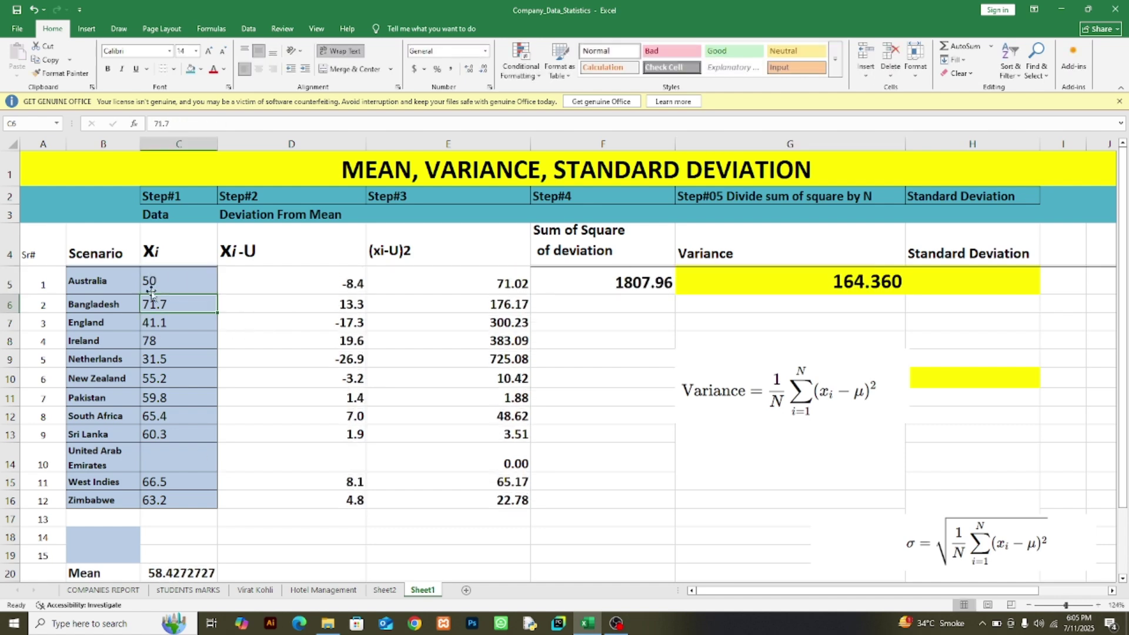
{"action": "left_click", "coordinate": [154, 278]}
{"action": "left_click_drag", "start_coordinate": [219, 295], "coordinate": [220, 505]}
- Clear the United Arab Emirates average in C14 and undo the test entries in the Xi column
{"action": "left_click", "coordinate": [179, 465]}
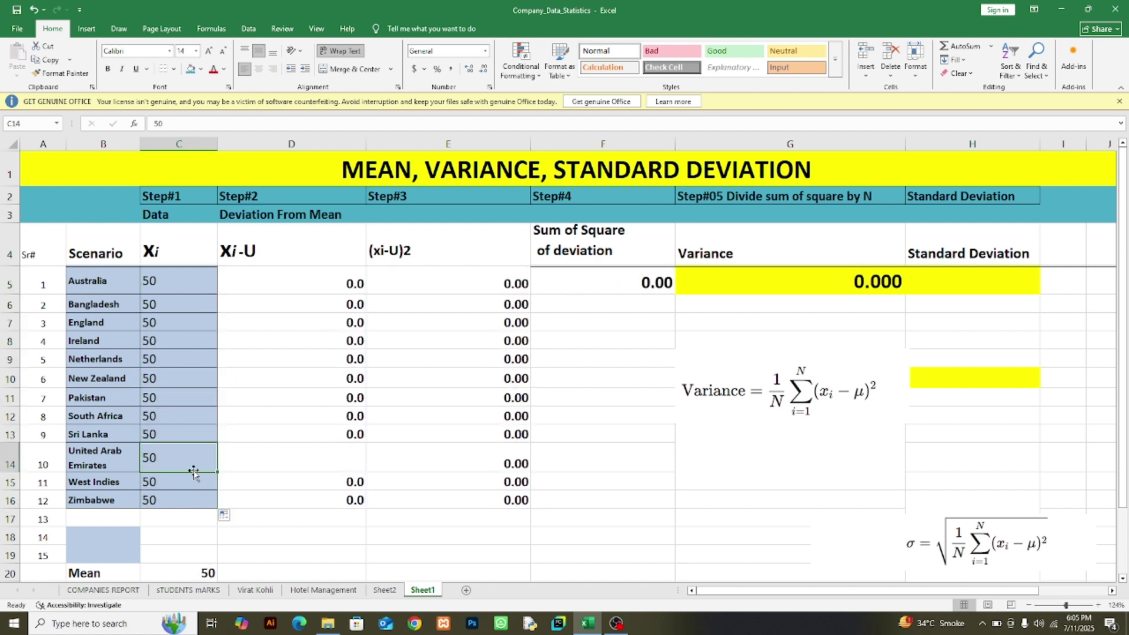
{"action": "key", "text": "Delete"}
{"action": "key", "text": "ctrl+z"}
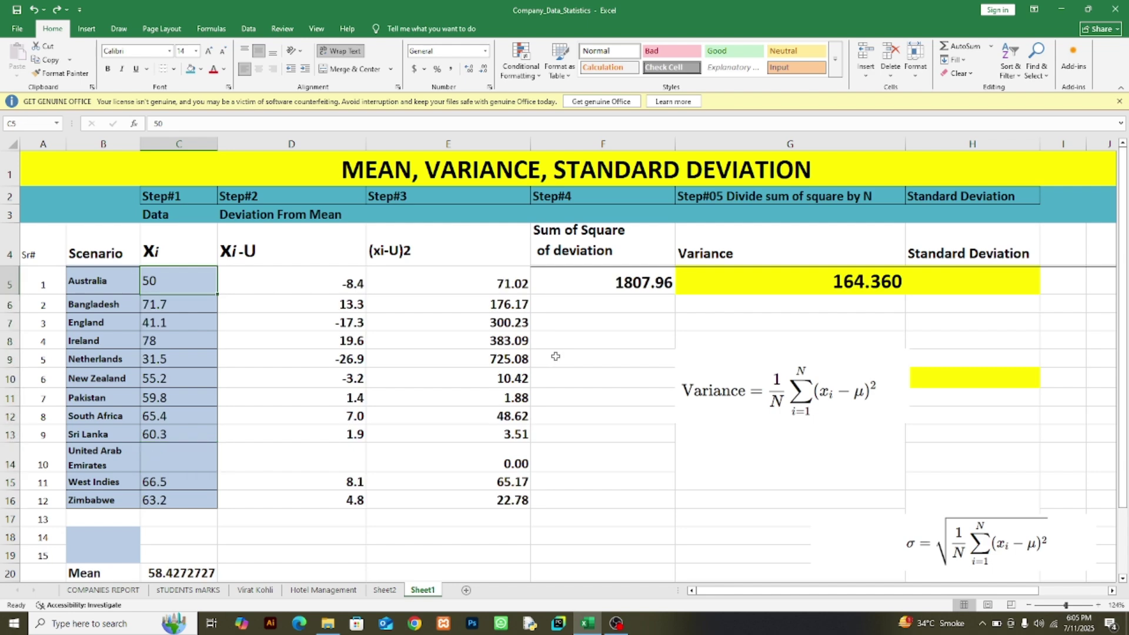
- Review the squared deviations in E5:E16, their sum in F5 and the variance calculation in G5
{"action": "left_click", "coordinate": [782, 323]}
{"action": "left_click", "coordinate": [847, 288]}
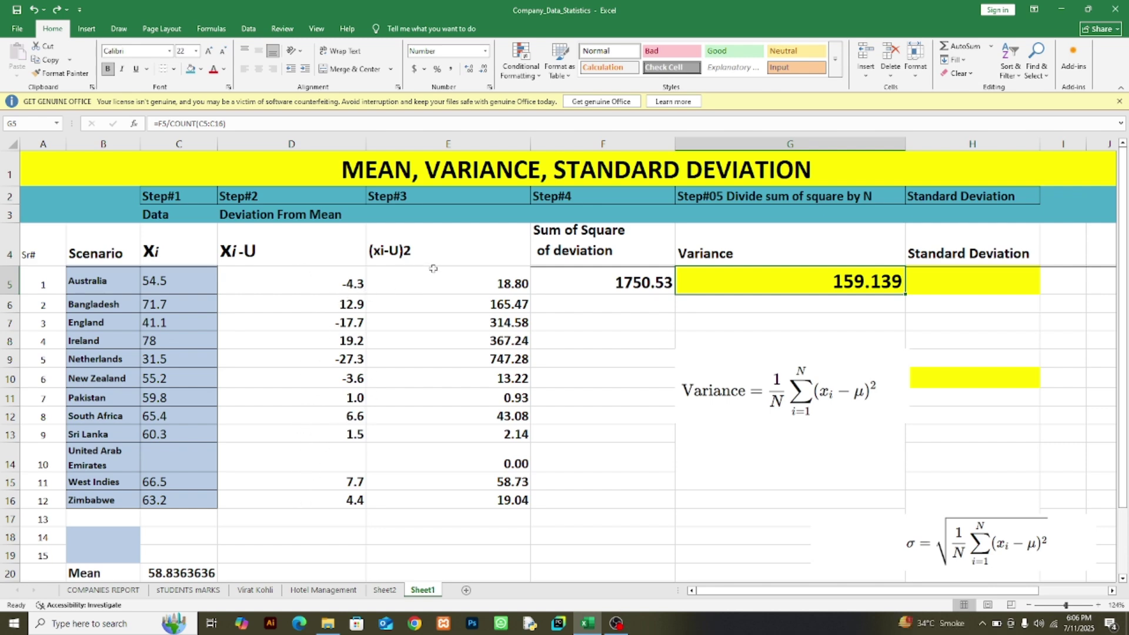
{"action": "left_click_drag", "start_coordinate": [447, 279], "coordinate": [491, 502]}
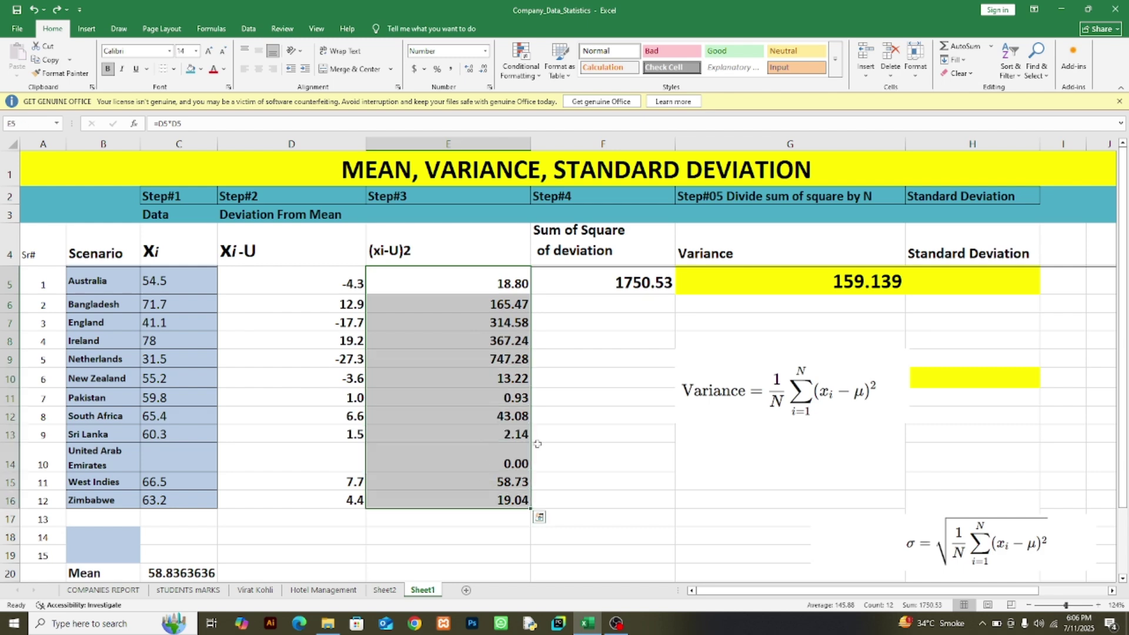
{"action": "left_click", "coordinate": [596, 258]}
{"action": "left_click", "coordinate": [622, 285]}
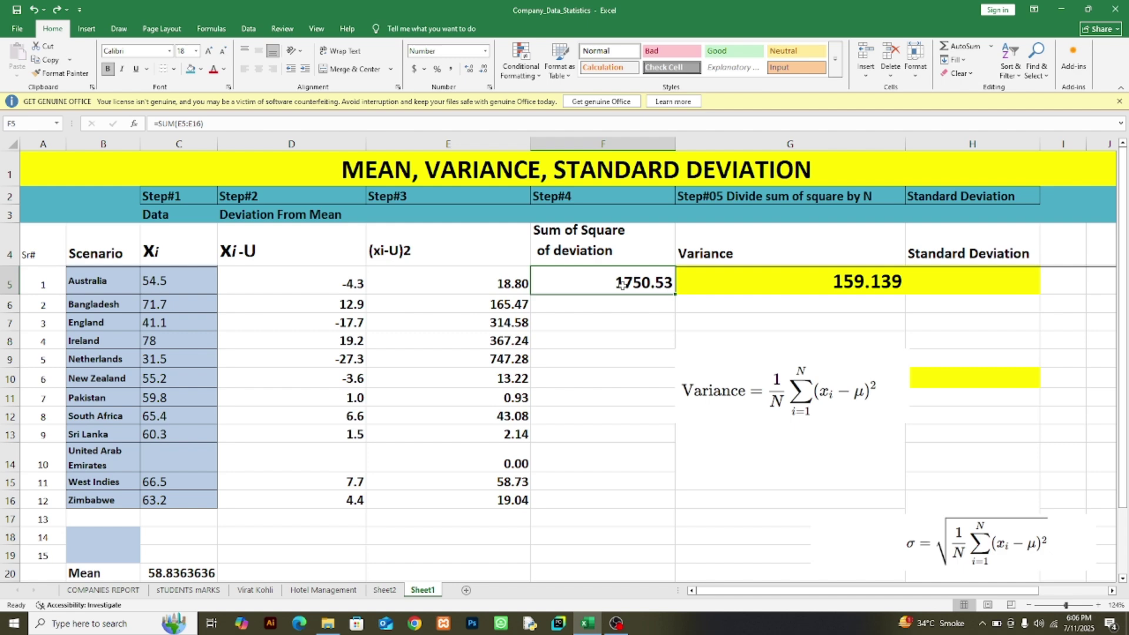
{"action": "left_click", "coordinate": [805, 287]}
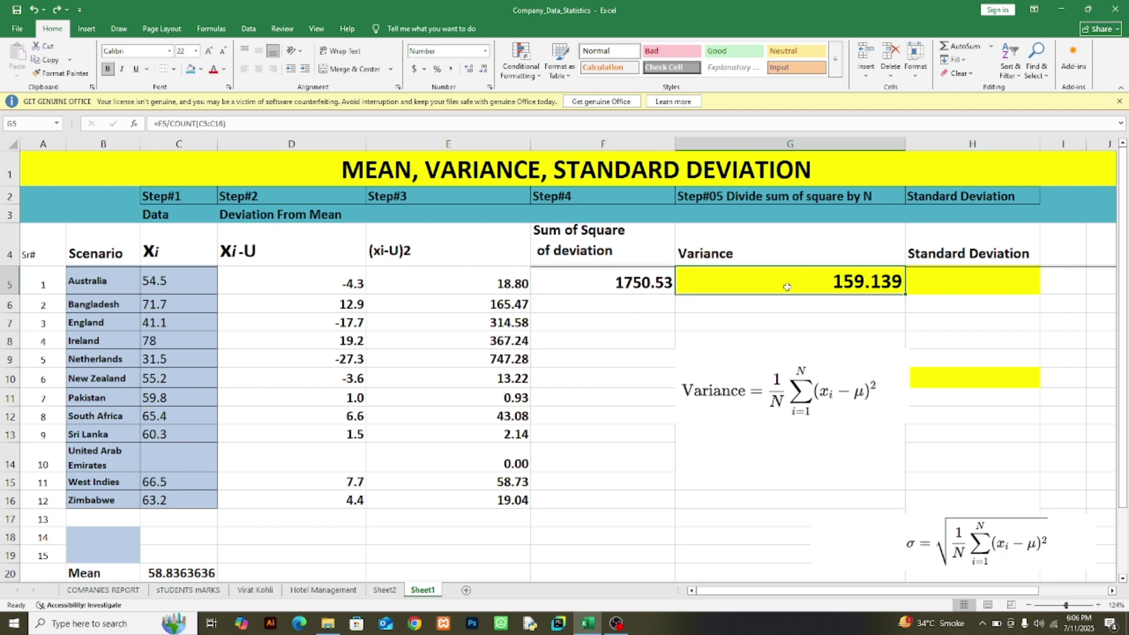
{"action": "left_click", "coordinate": [632, 284]}
{"action": "left_click", "coordinate": [817, 287]}
- Calculate the standard deviation in H5 as the square root of the variance with =SQRT(G5)
{"action": "left_click", "coordinate": [930, 291]}
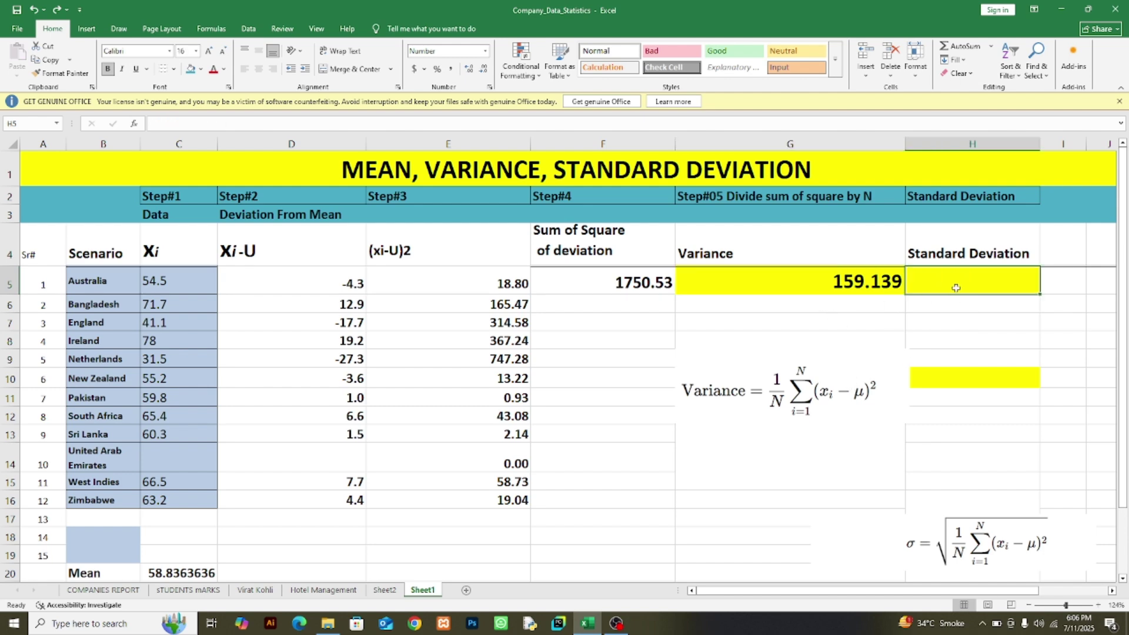
{"action": "type", "text": "=sq"}
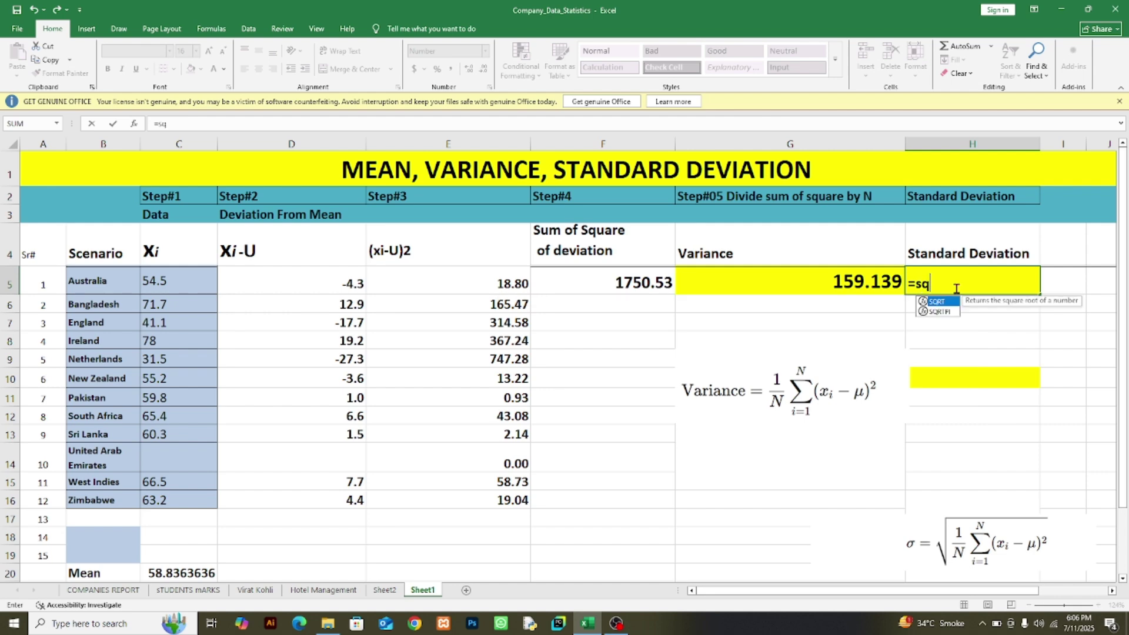
{"action": "type", "text": "rt("}
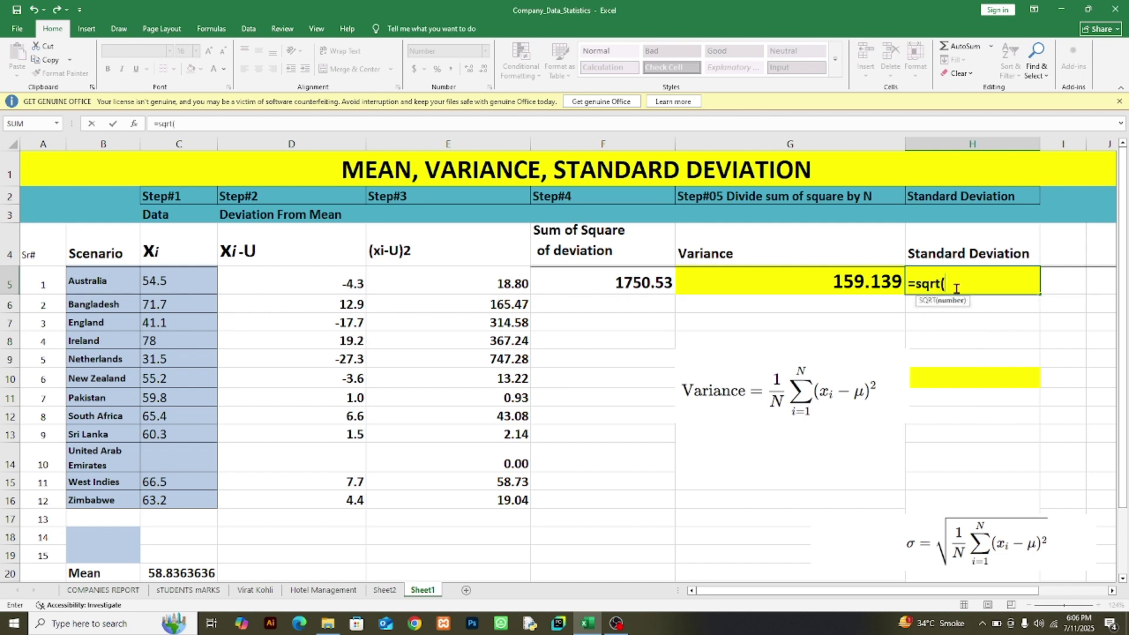
{"action": "left_click", "coordinate": [838, 280]}
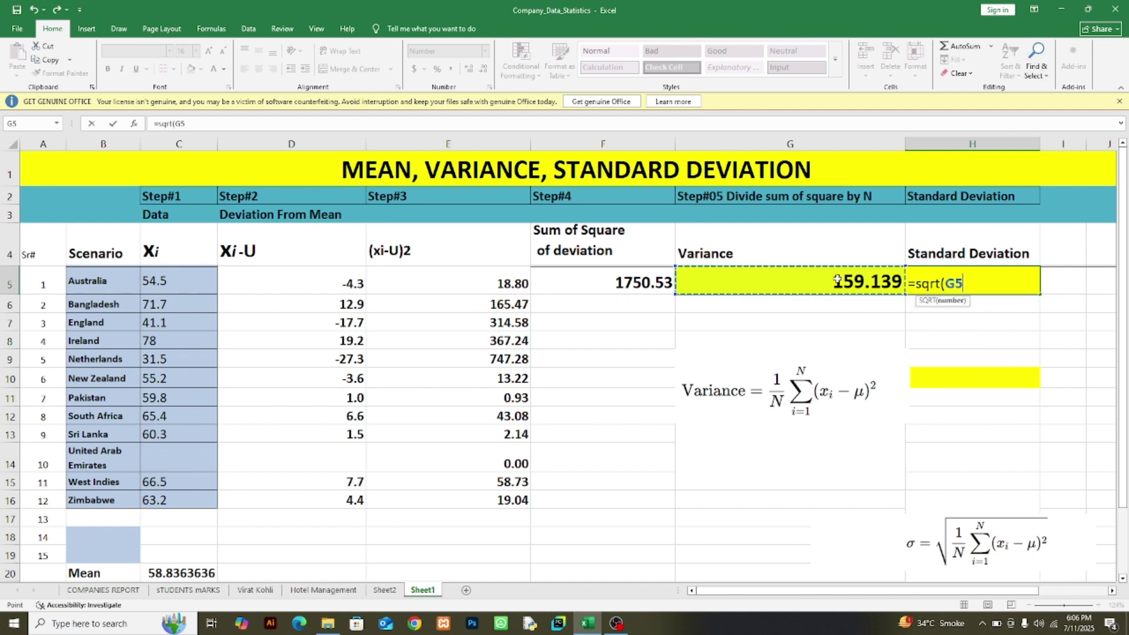
{"action": "type", "text": ")"}
{"action": "key", "text": "Return"}
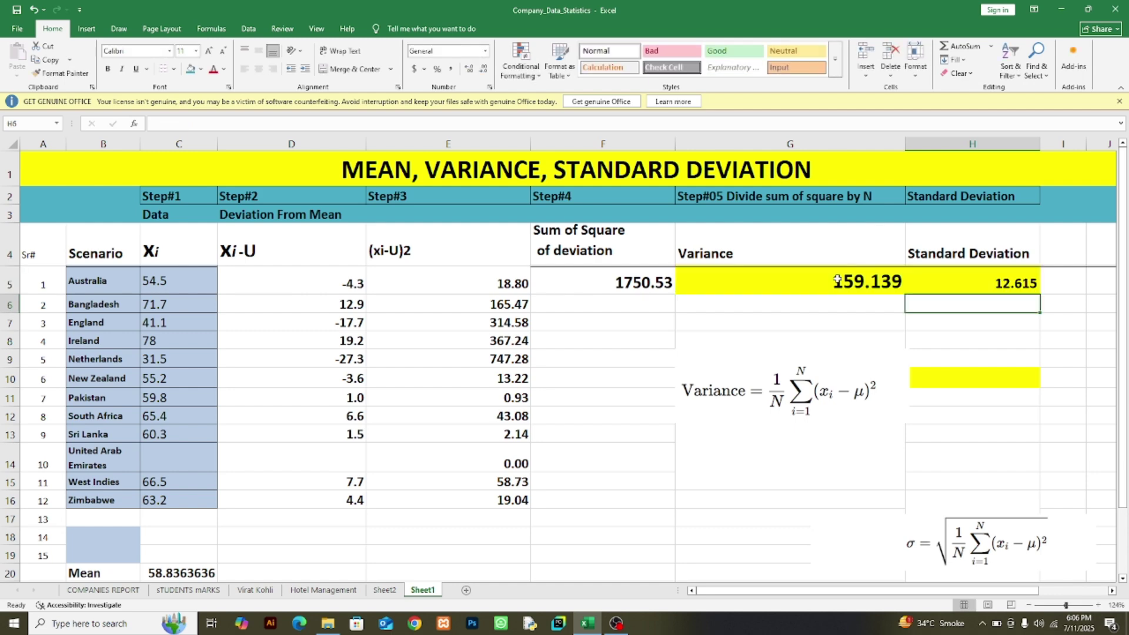
- Enlarge the standard deviation in H5 to font size 24
{"action": "left_click", "coordinate": [961, 287]}
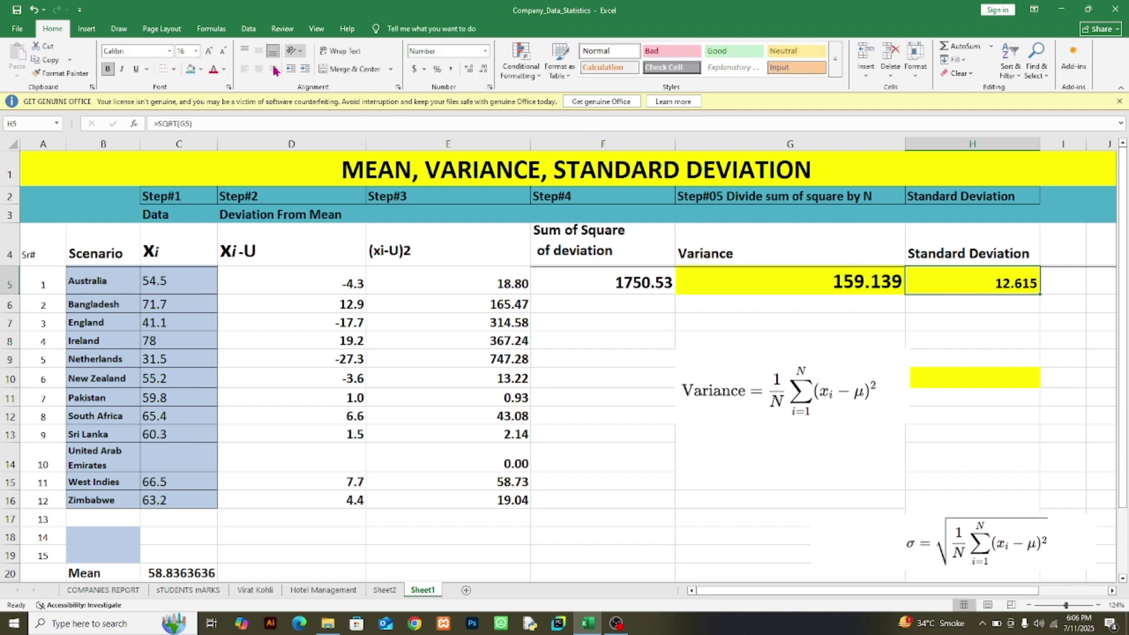
{"action": "left_click", "coordinate": [209, 52]}
{"action": "left_click", "coordinate": [209, 52]}
{"action": "left_click", "coordinate": [209, 52]}
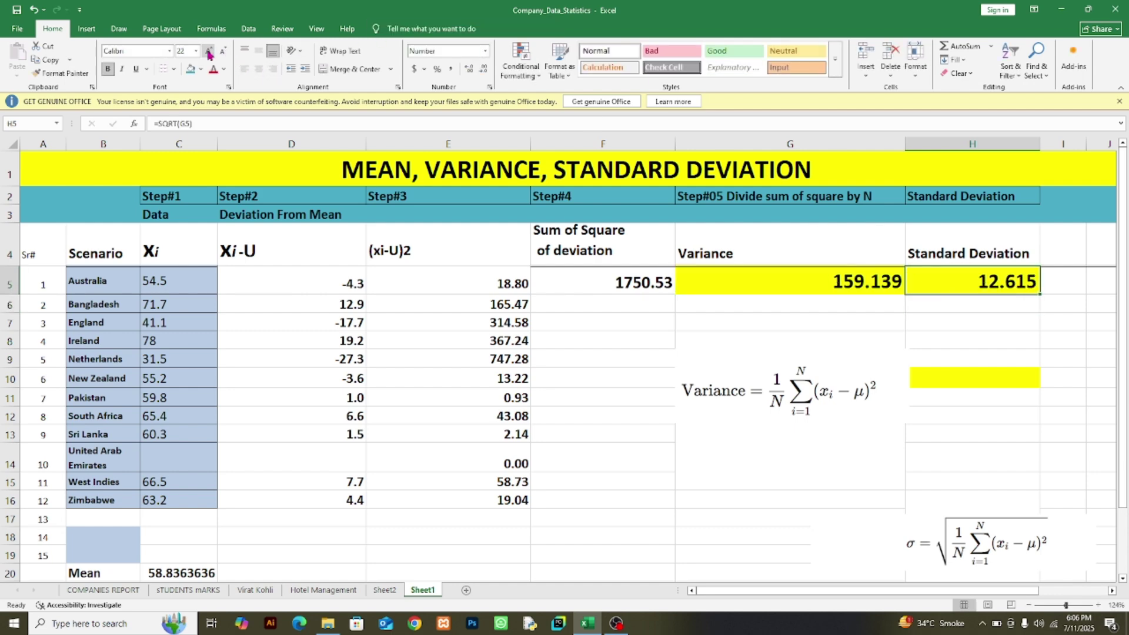
{"action": "left_click", "coordinate": [208, 52]}
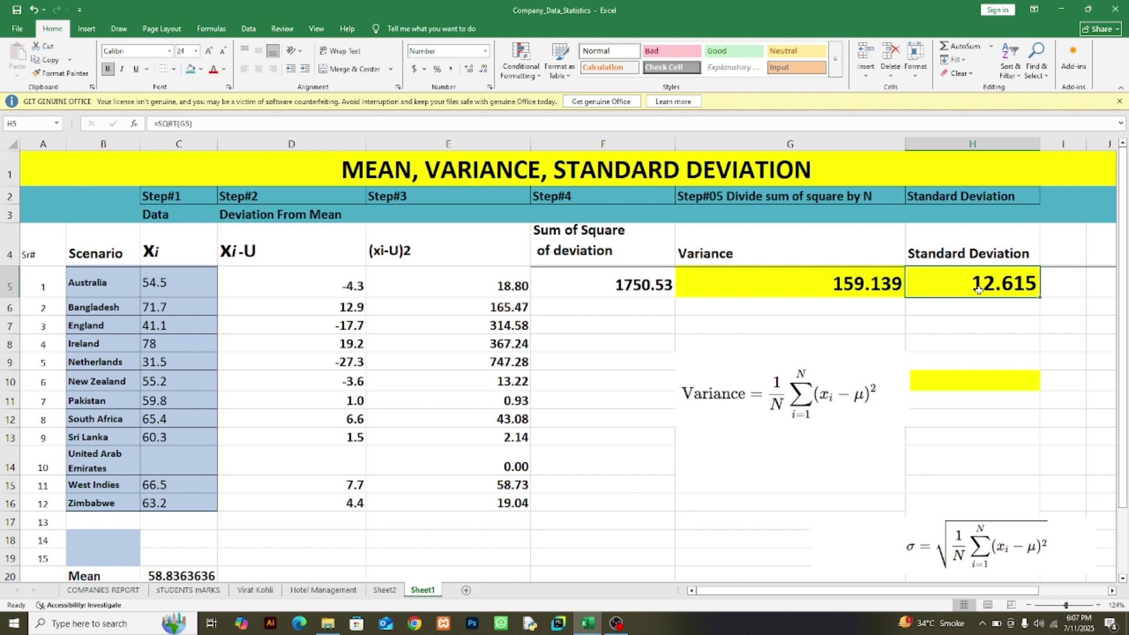
- Enlarge the mean in C20 to font size 16 and return to the standard deviation in H5
{"action": "left_click", "coordinate": [179, 575]}
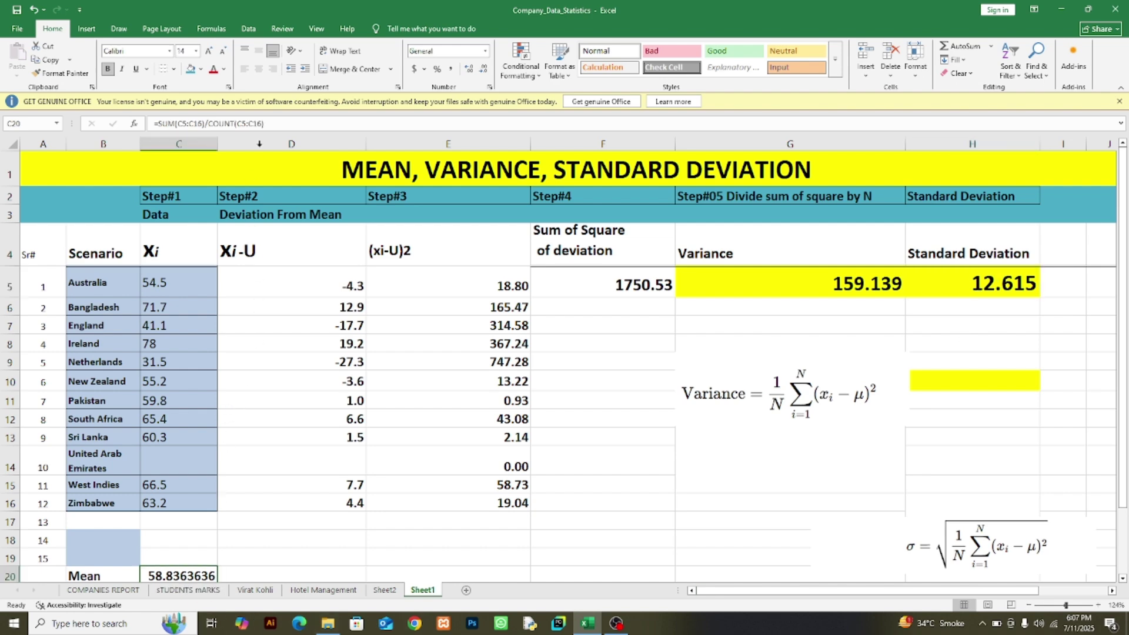
{"action": "left_click", "coordinate": [209, 50]}
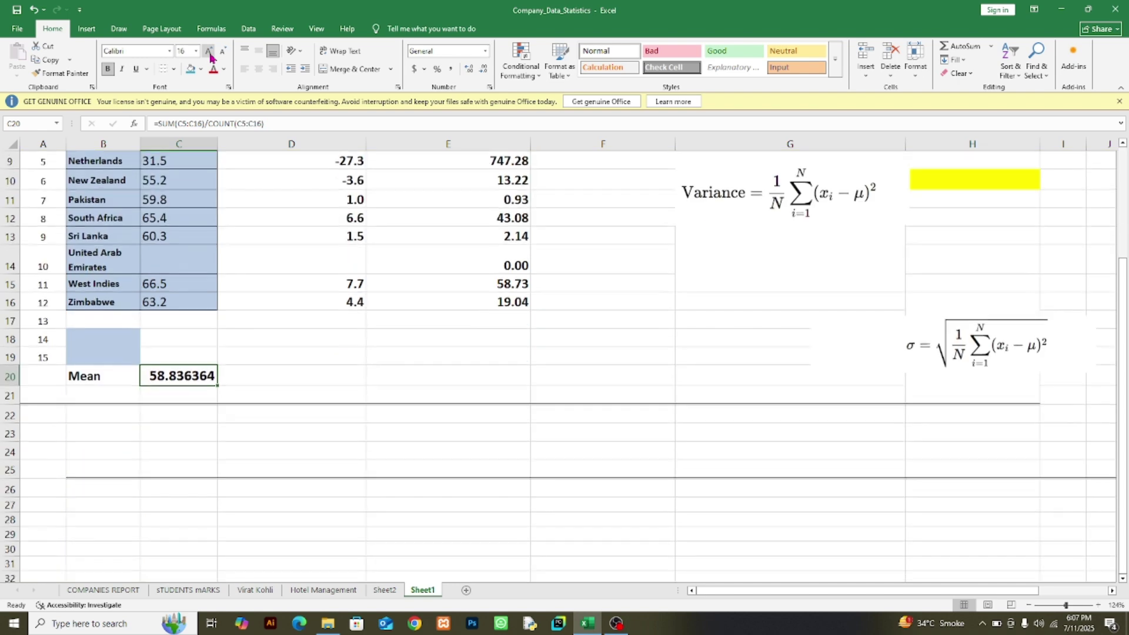
{"action": "scroll", "coordinate": [272, 320], "scroll_direction": "up", "scroll_amount": 1}
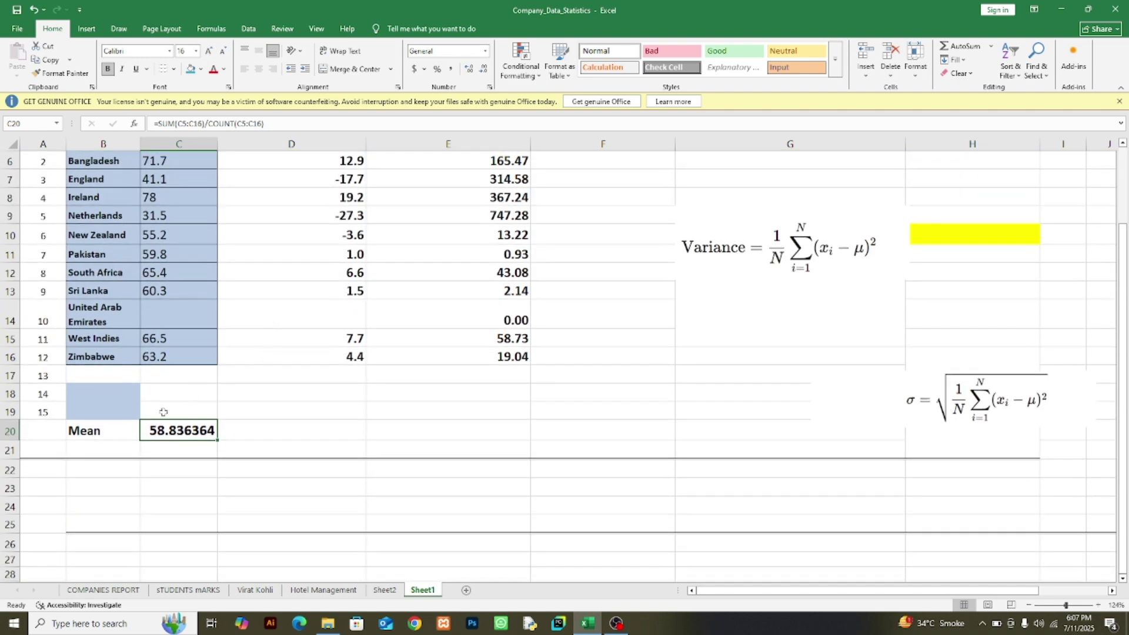
{"action": "scroll", "coordinate": [212, 456], "scroll_direction": "up", "scroll_amount": 2}
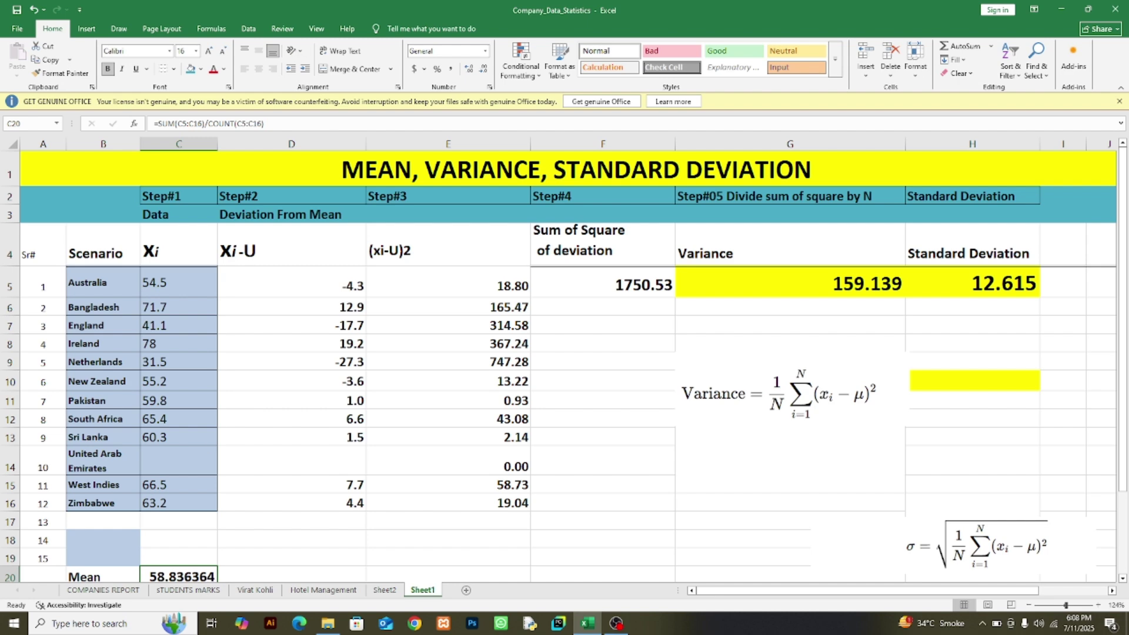
{"action": "left_click", "coordinate": [986, 288]}
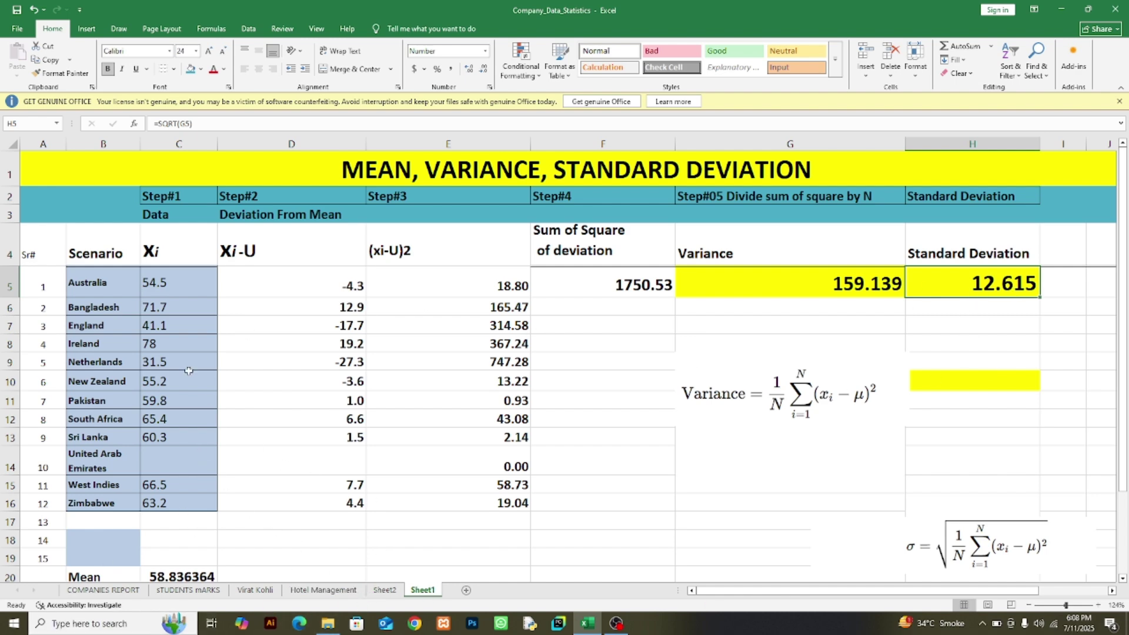
{"action": "left_click", "coordinate": [165, 293]}
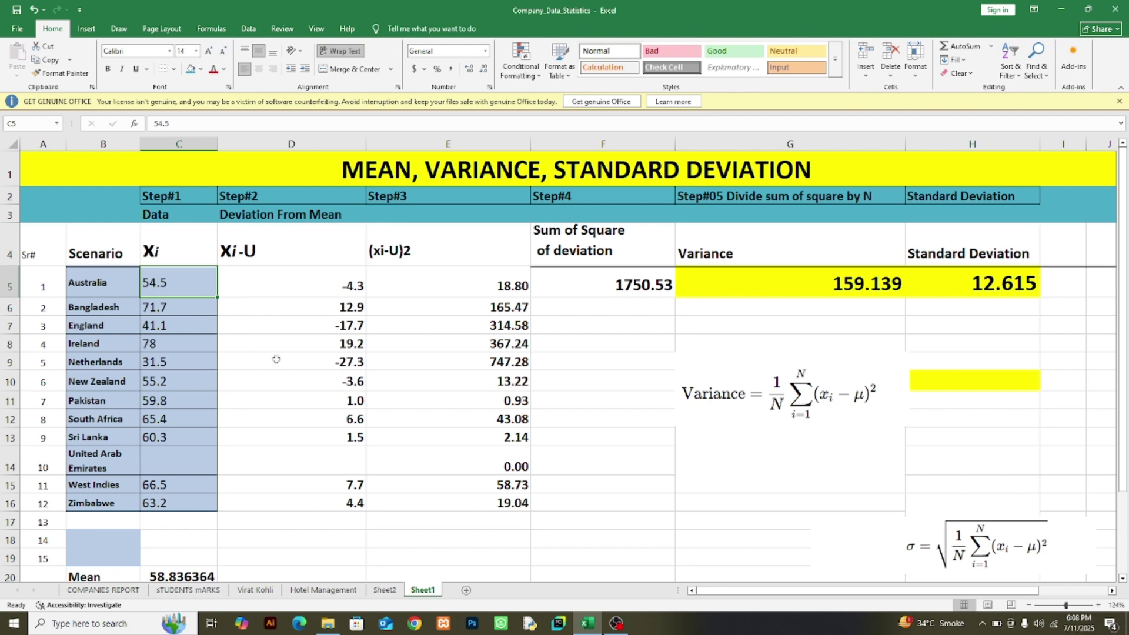
{"action": "type", "text": "70"}
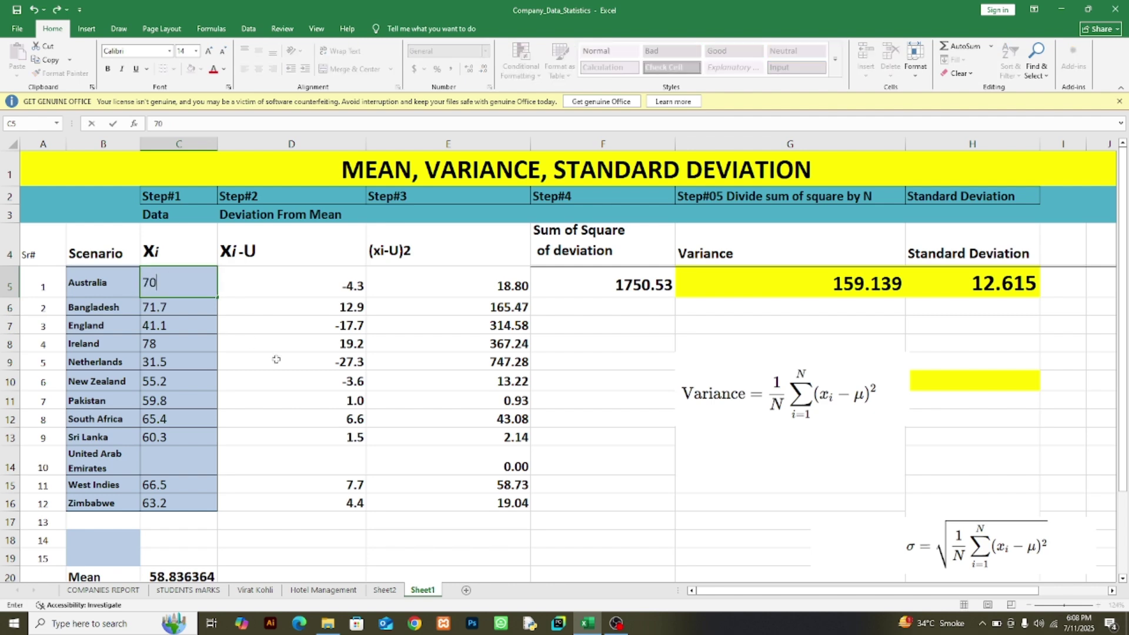
{"action": "key", "text": "Escape"}
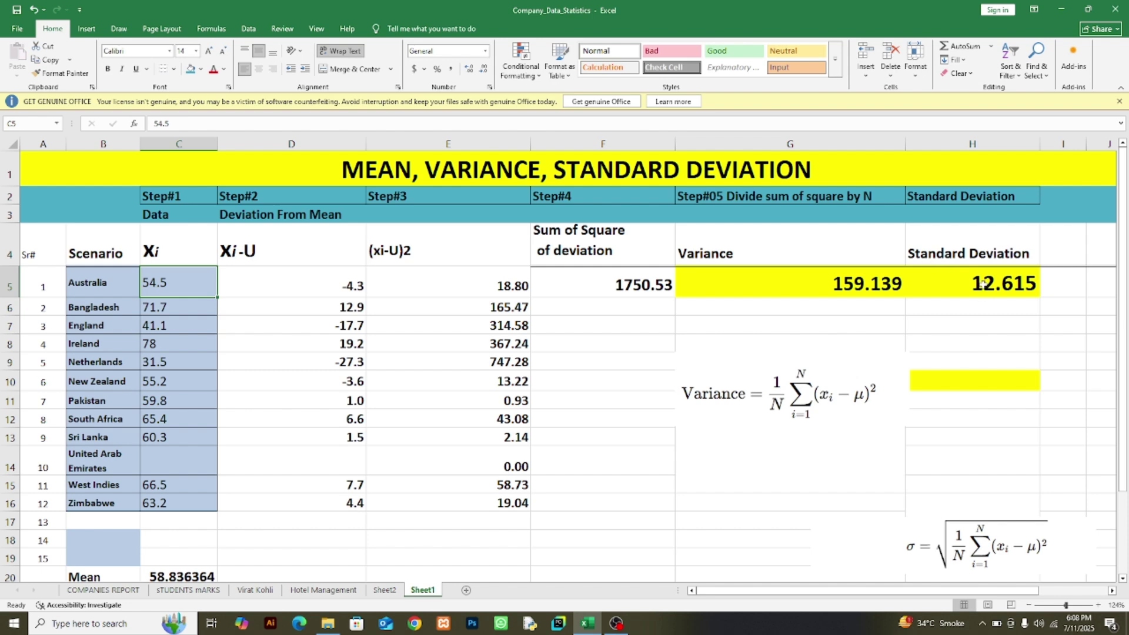
- Review the standard deviation in H5 and the variance in G5 against the two formula pictures on the sheet
{"action": "left_click", "coordinate": [983, 284]}
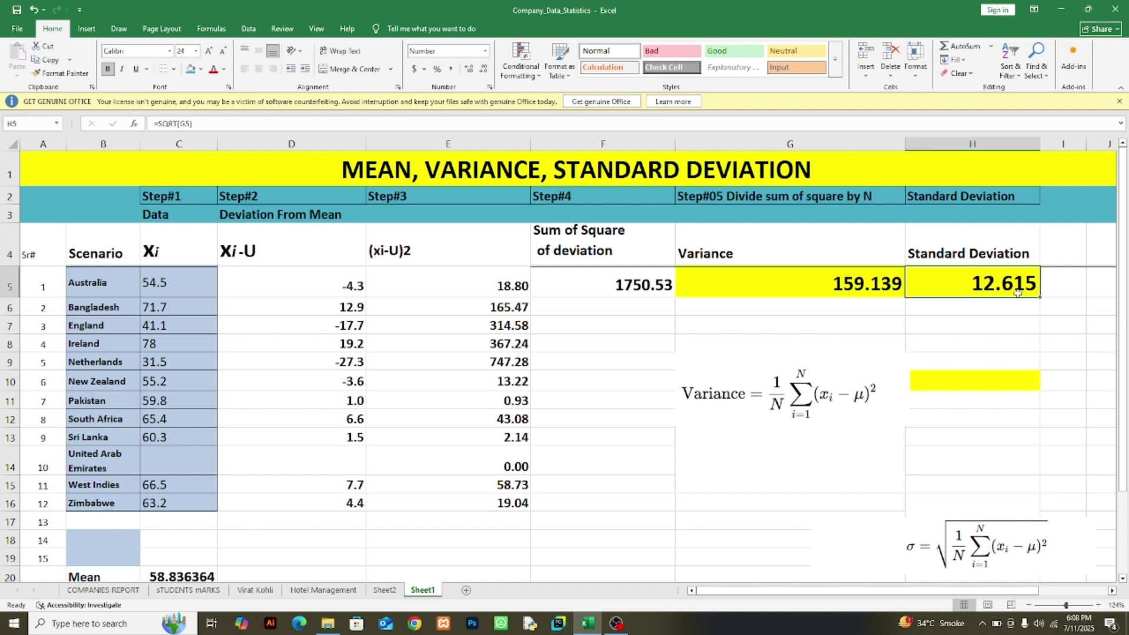
{"action": "left_click", "coordinate": [164, 284]}
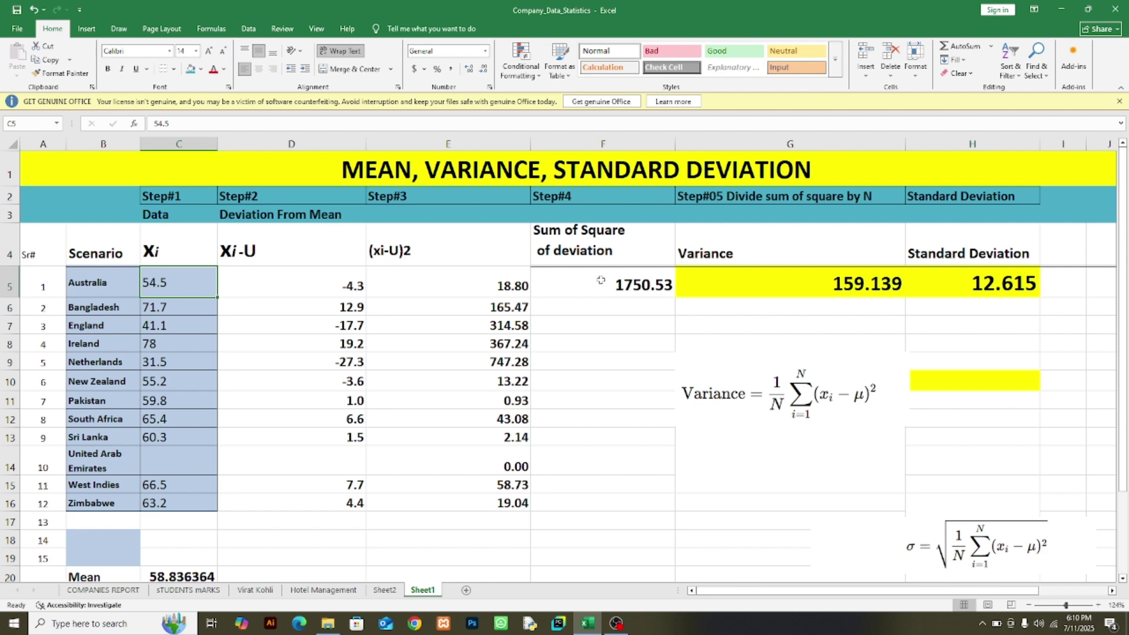
{"action": "left_click", "coordinate": [810, 285]}
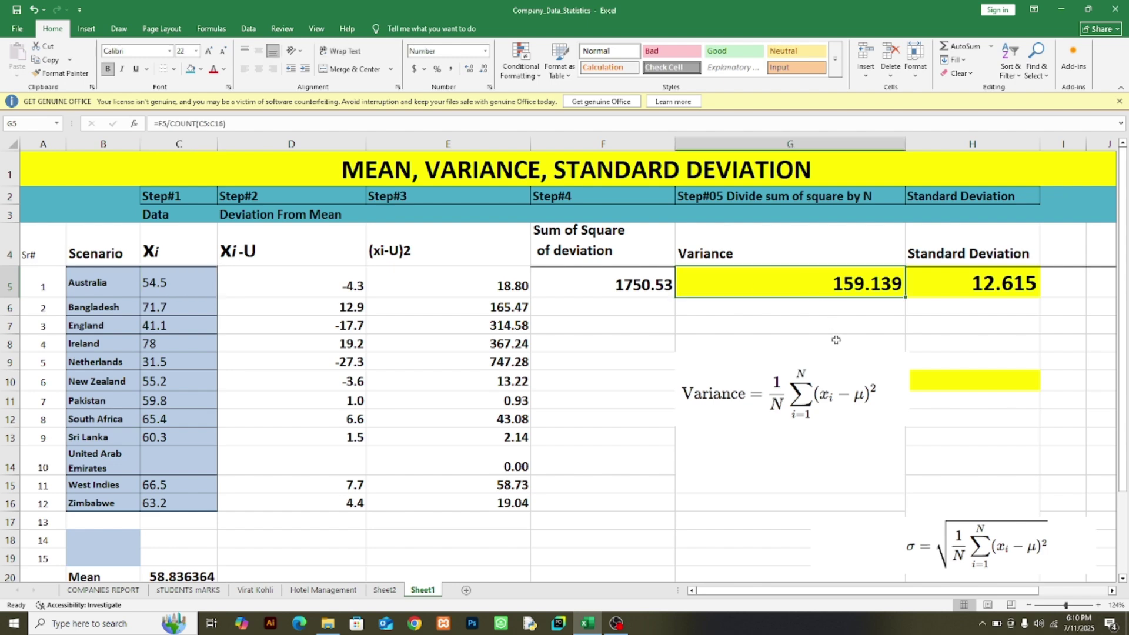
{"action": "left_click", "coordinate": [797, 405]}
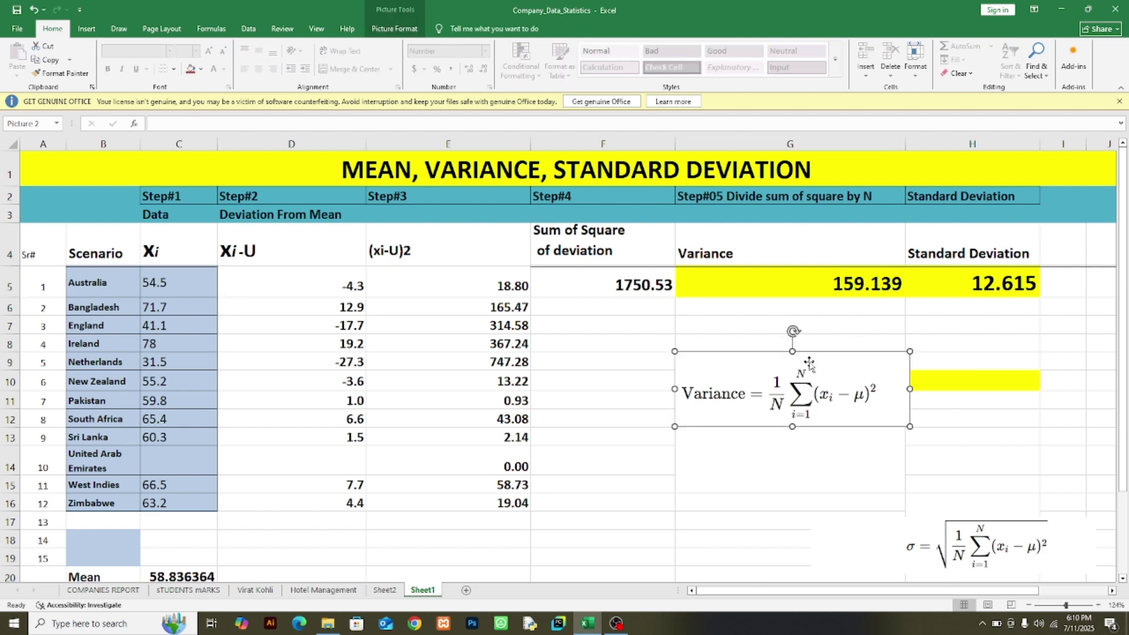
{"action": "left_click", "coordinate": [967, 549]}
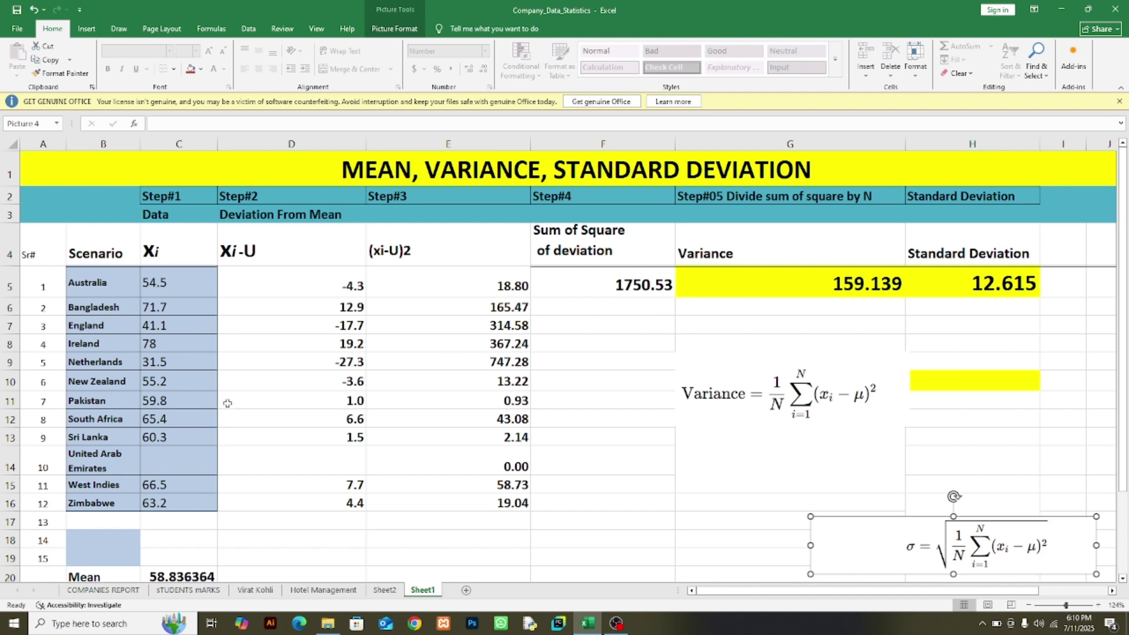
{"action": "left_click", "coordinate": [949, 278]}
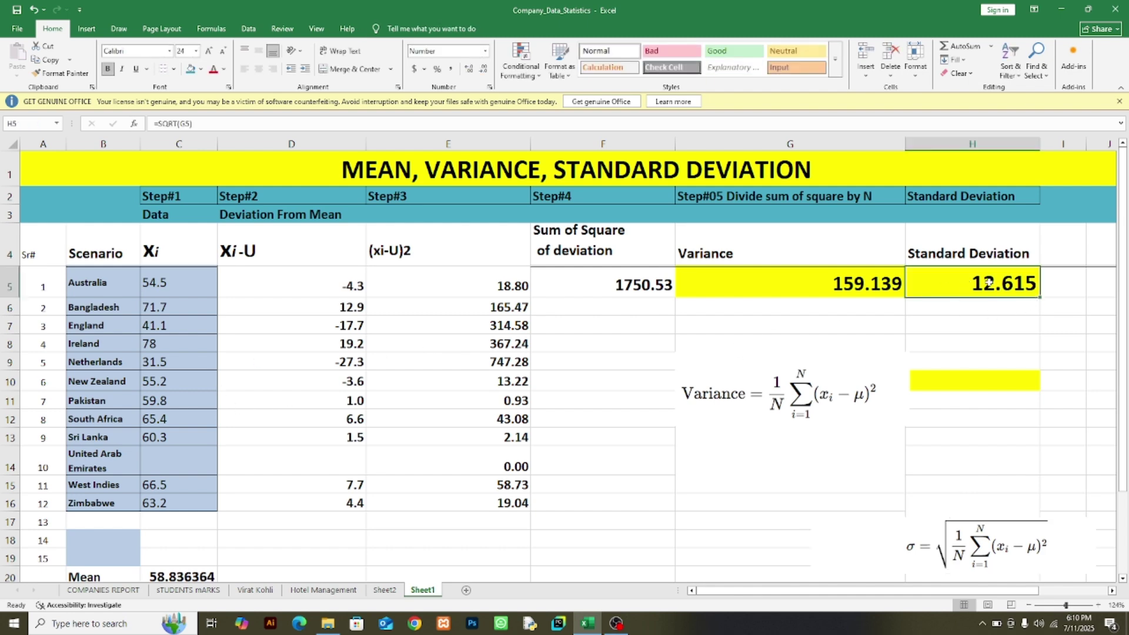
{"action": "key", "text": "Left"}
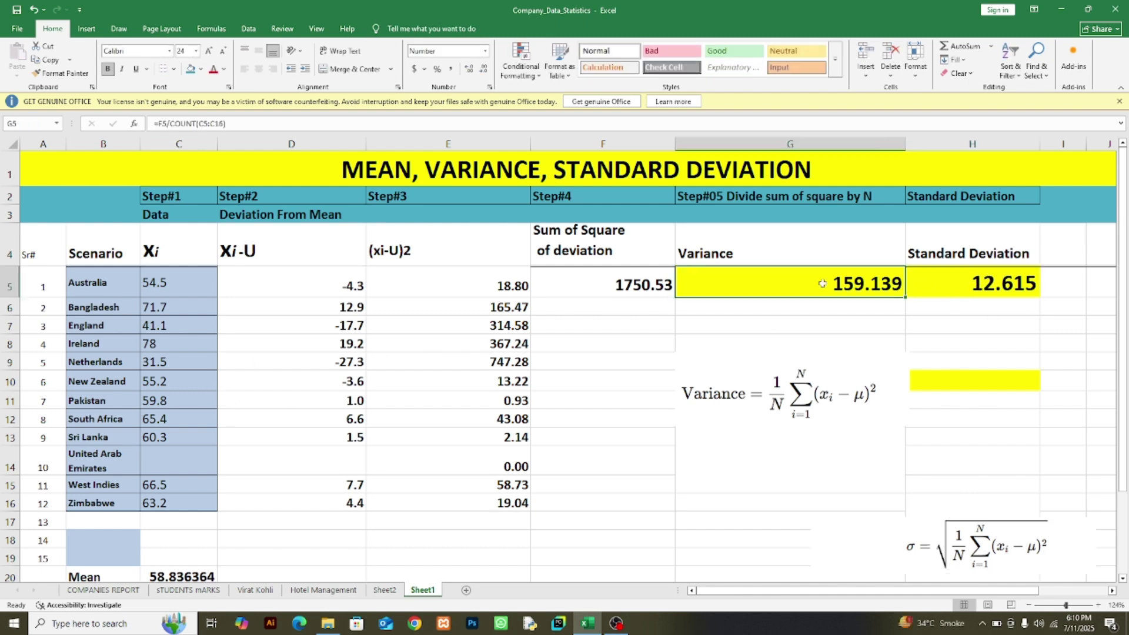
{"action": "left_click", "coordinate": [962, 292]}
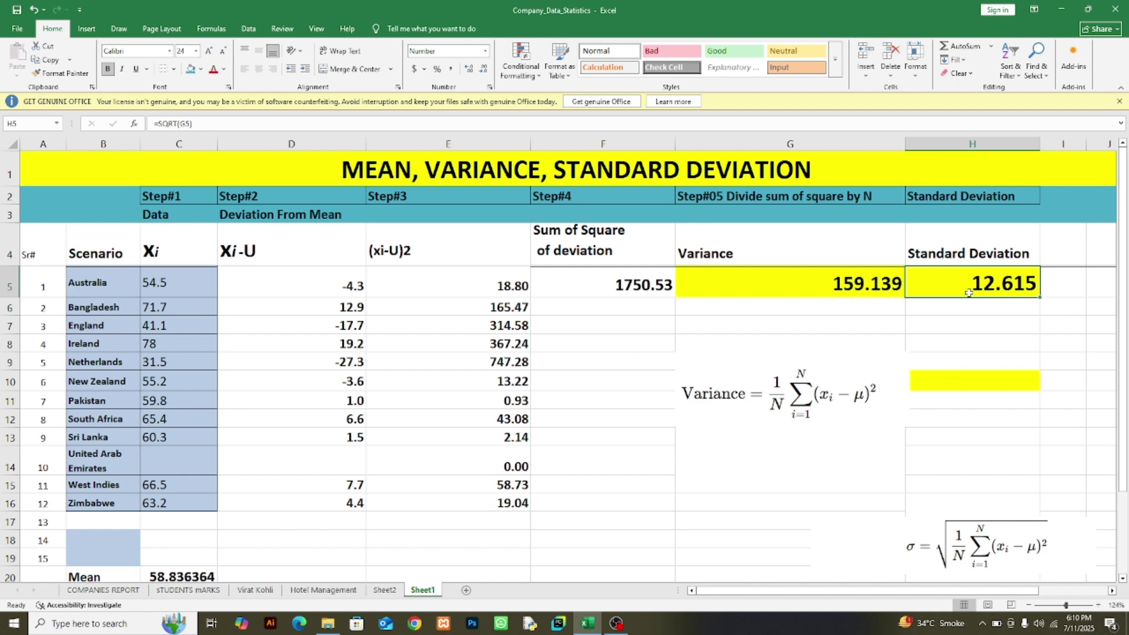
- Change the batting averages to 70.5 for Australia in C5 and 70.3 for Bangladesh in C6
{"action": "left_click", "coordinate": [222, 376]}
{"action": "left_click", "coordinate": [158, 288]}
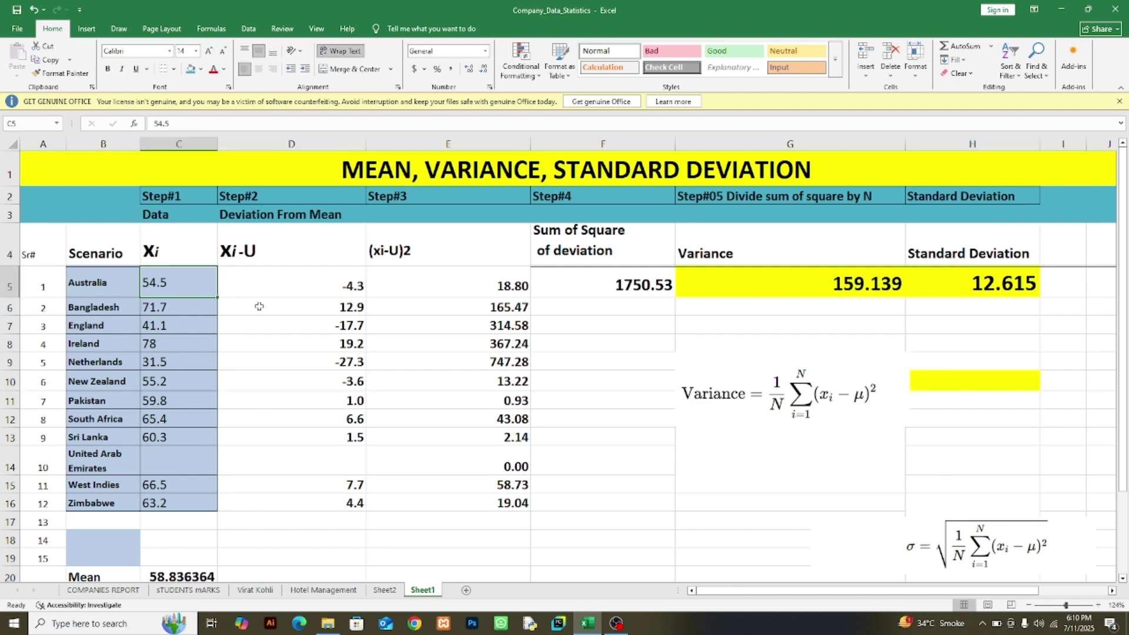
{"action": "type", "text": "70"}
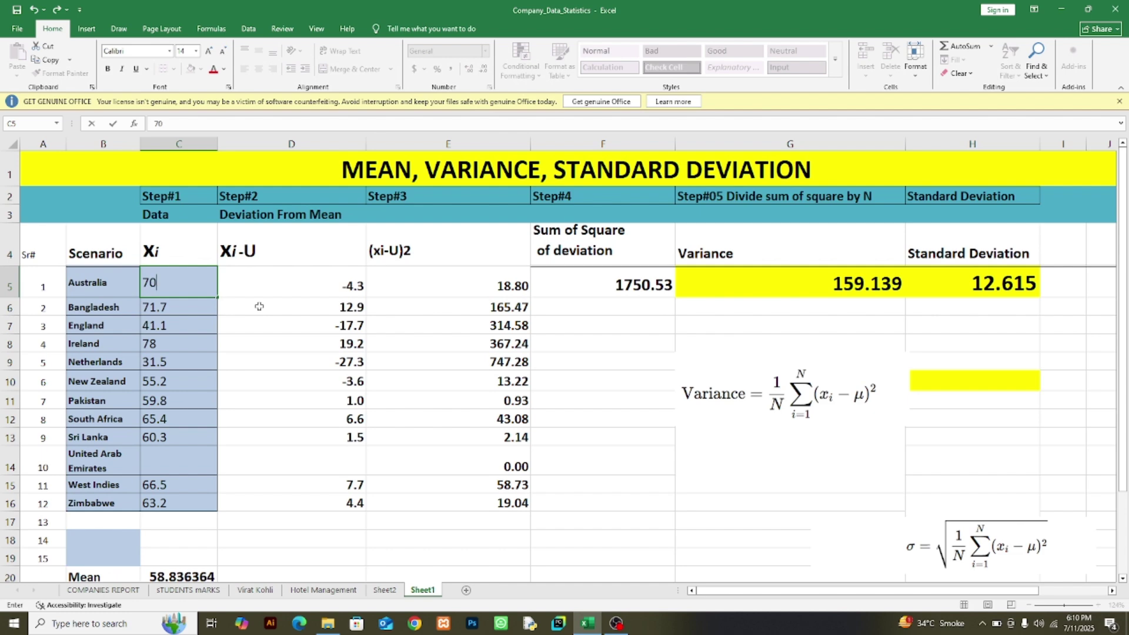
{"action": "type", "text": ".5"}
{"action": "key", "text": "Return"}
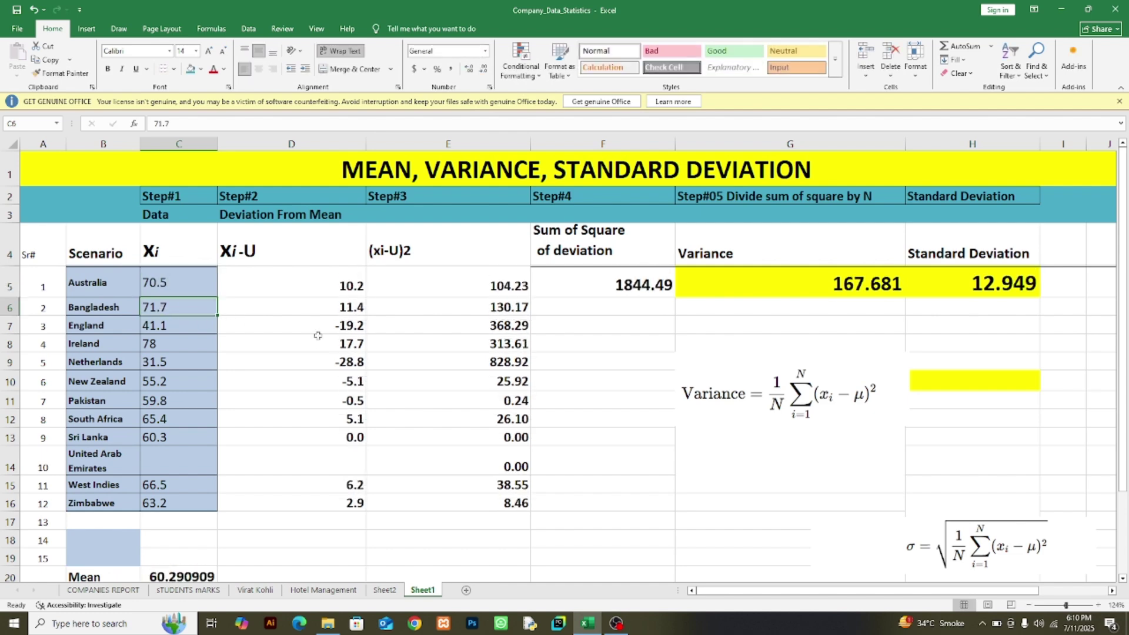
{"action": "type", "text": "70.3"}
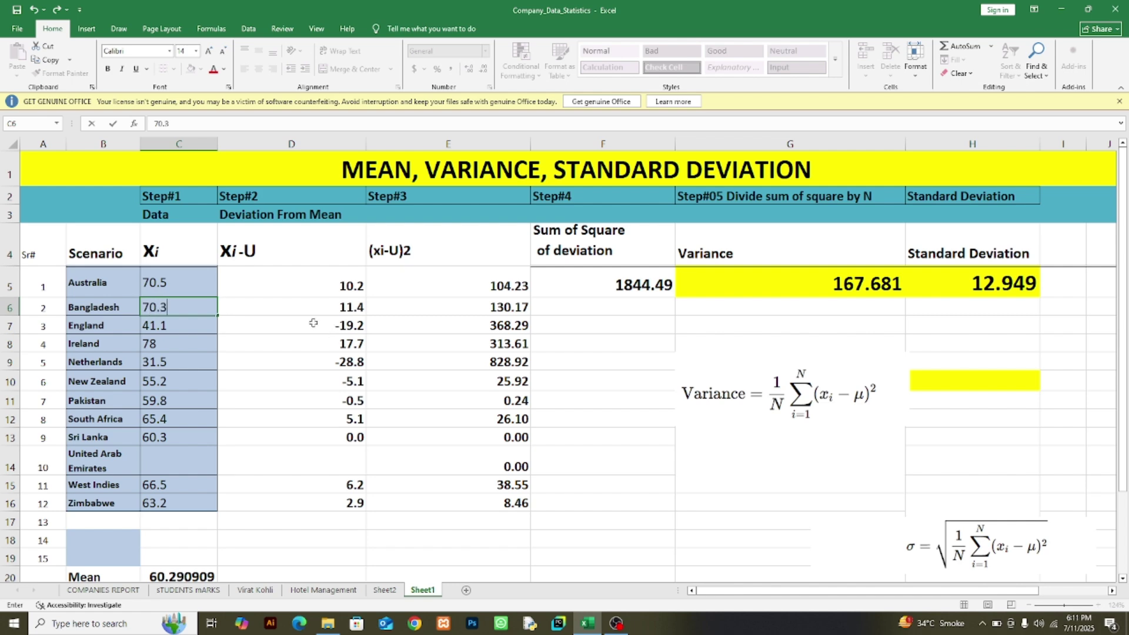
{"action": "key", "text": "Return"}
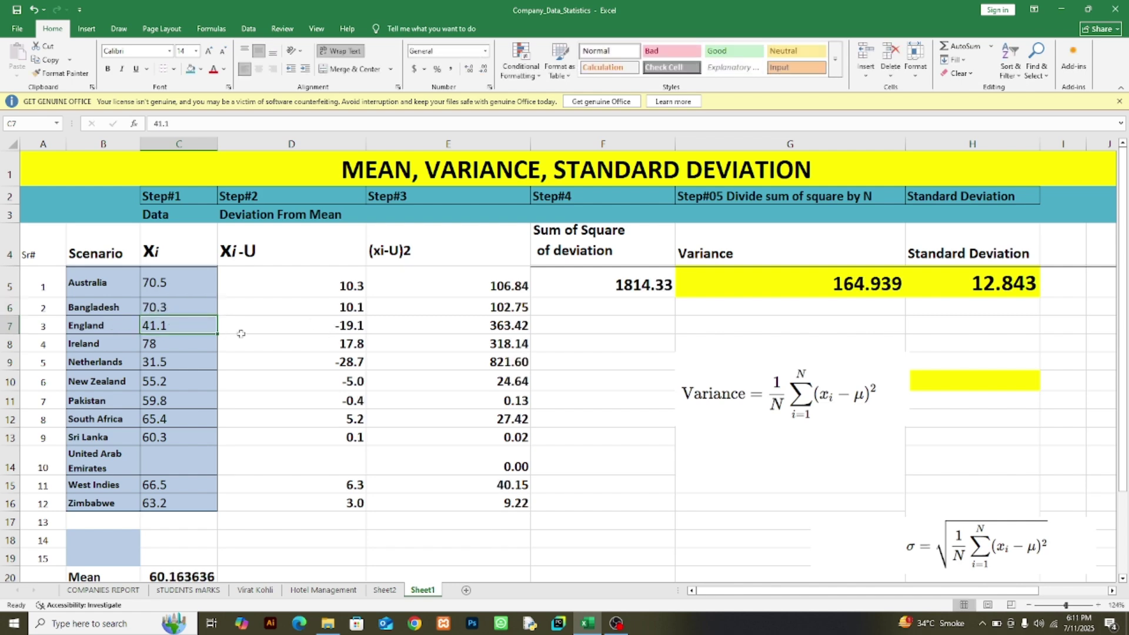
- Change the batting averages to 71.3 for England in C7 and 74 for Ireland in C8
{"action": "type", "text": "71.3"}
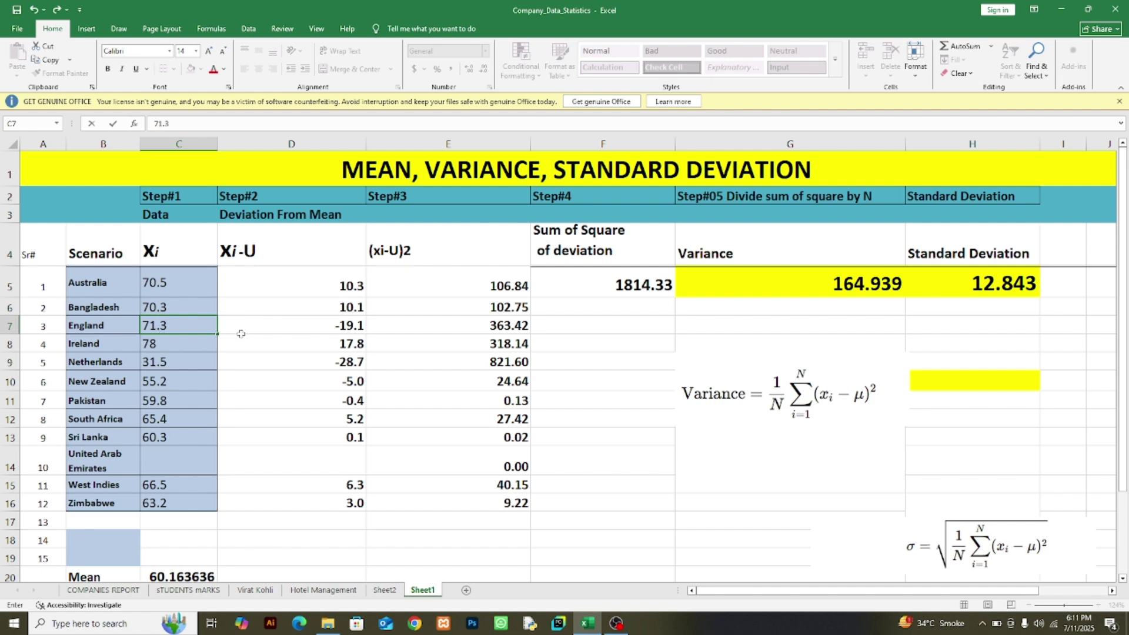
{"action": "left_click", "coordinate": [171, 347]}
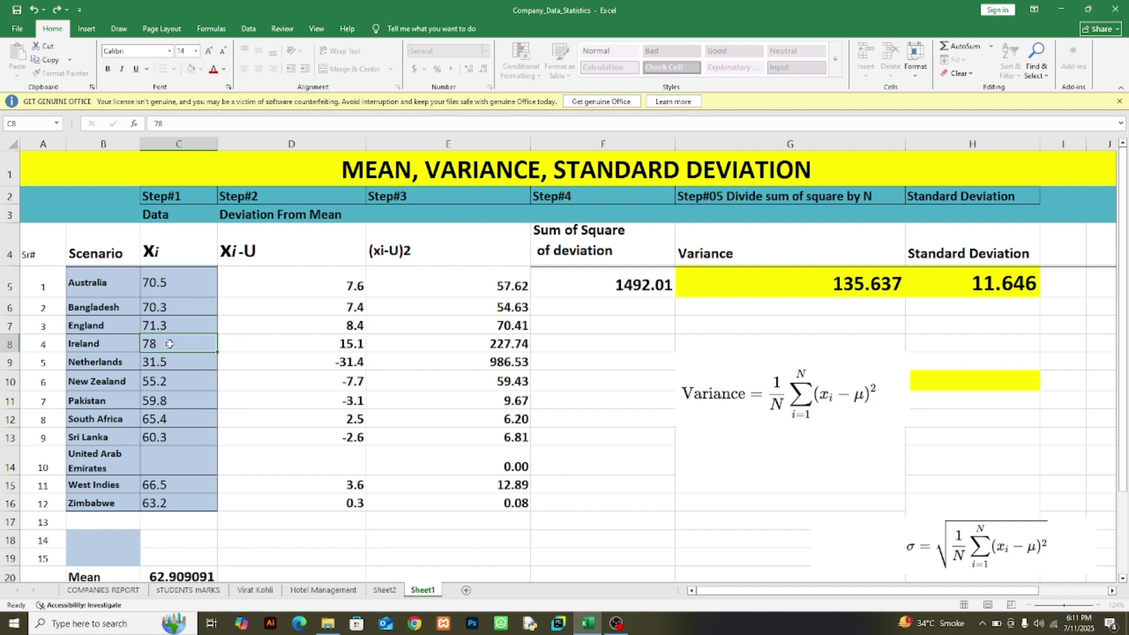
{"action": "type", "text": "74"}
{"action": "key", "text": "Return"}
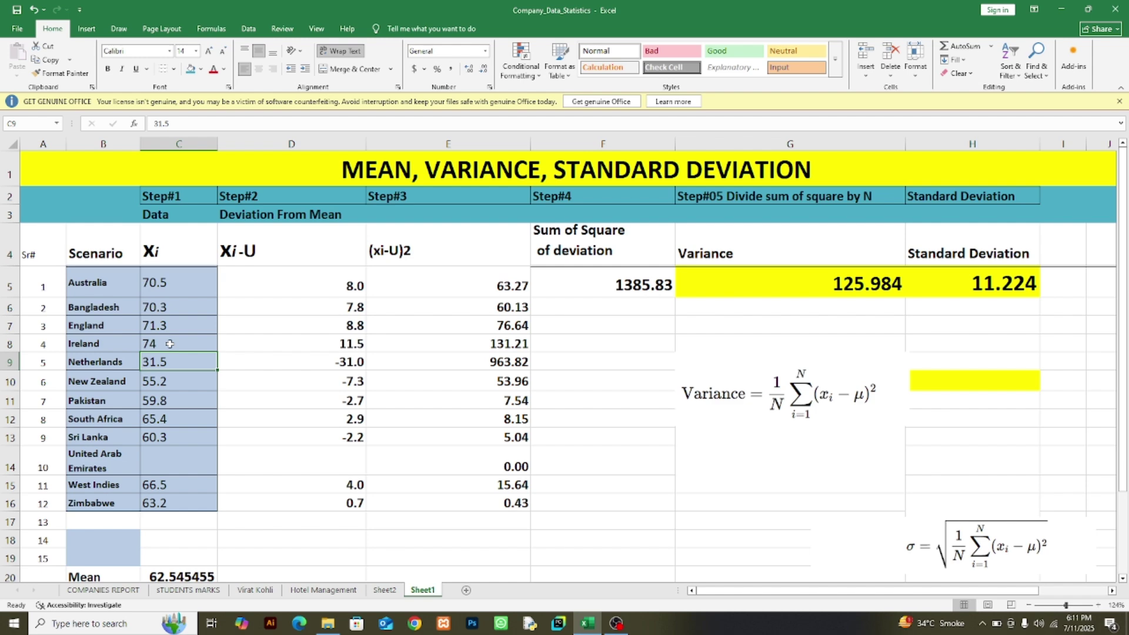
- Change the batting averages to 71.6 for Netherlands in C9 and 72.4 for New Zealand in C10
{"action": "type", "text": "7"}
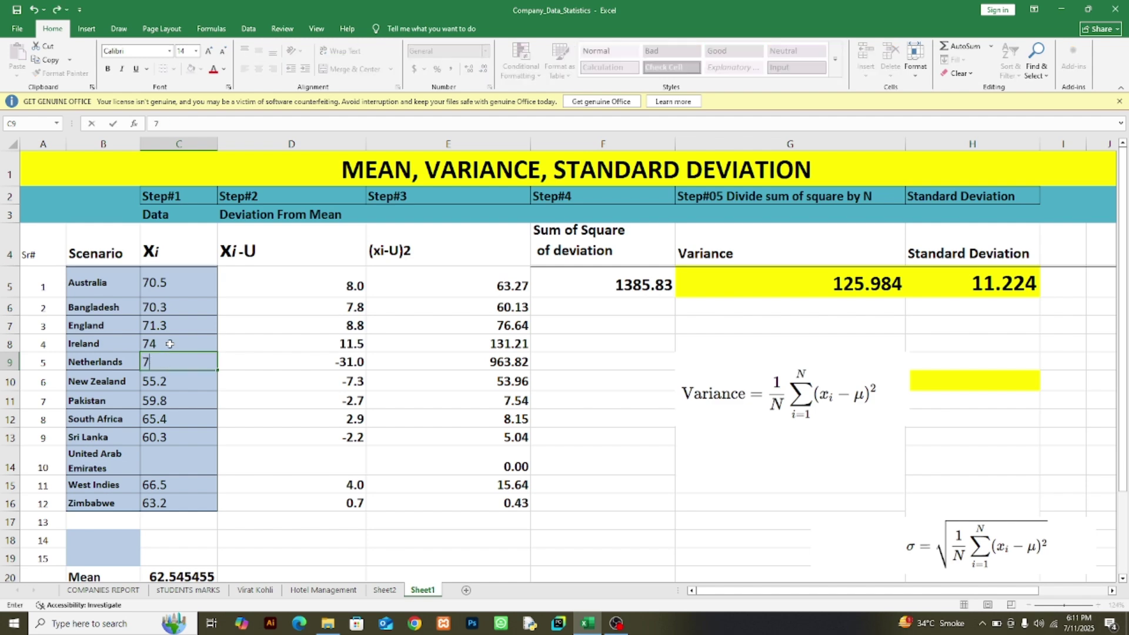
{"action": "type", "text": "1.6"}
{"action": "key", "text": "Return"}
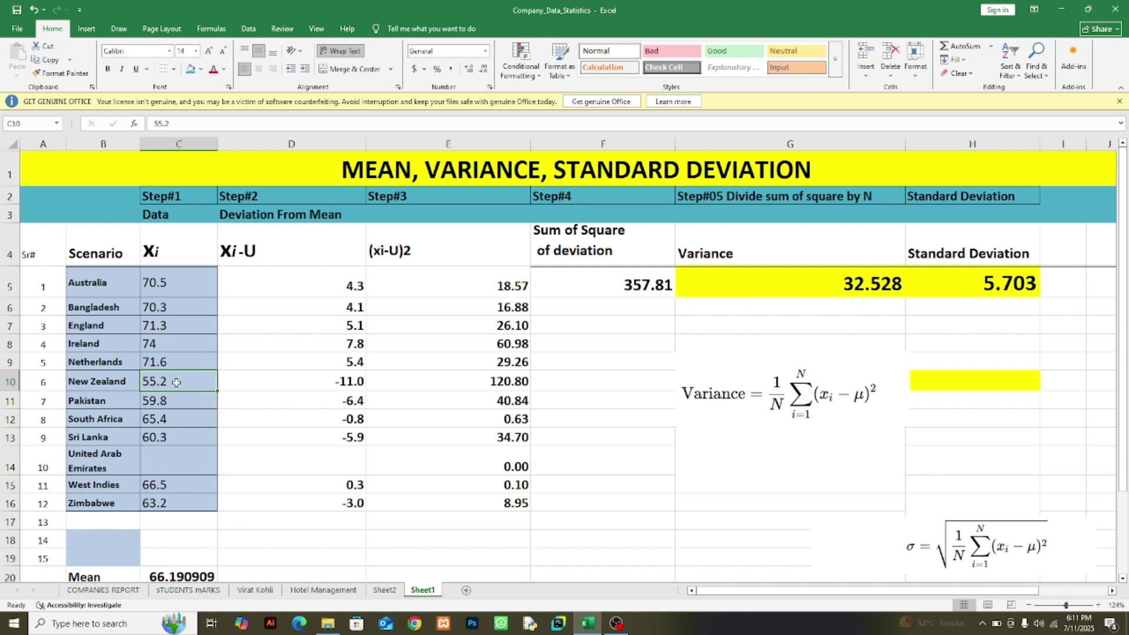
{"action": "type", "text": "7"}
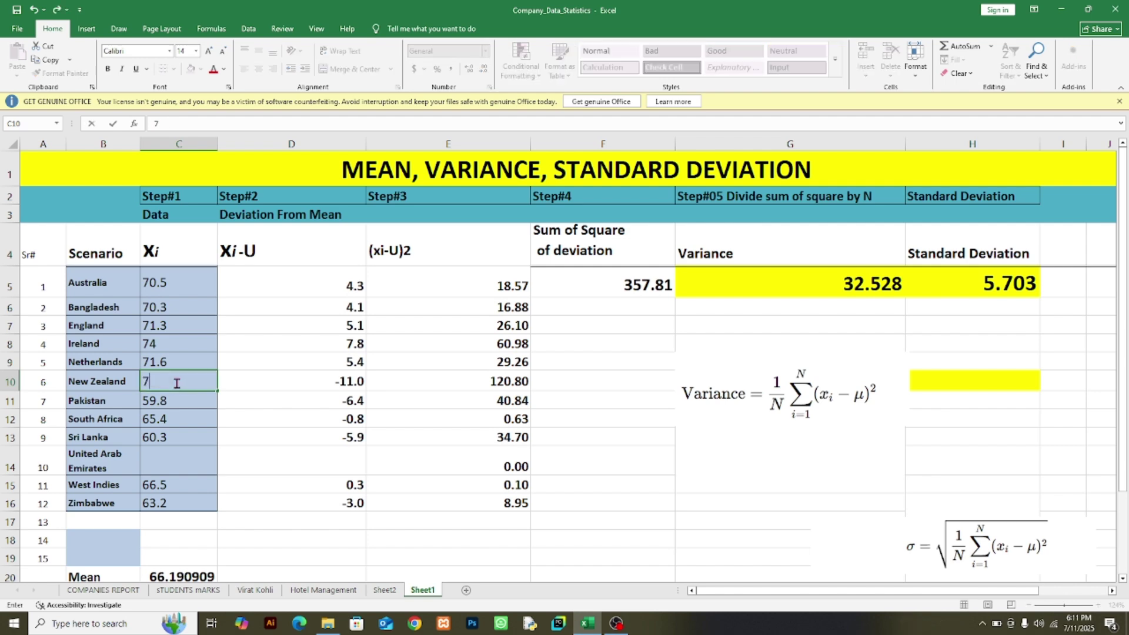
{"action": "type", "text": "2.4"}
{"action": "key", "text": "Return"}
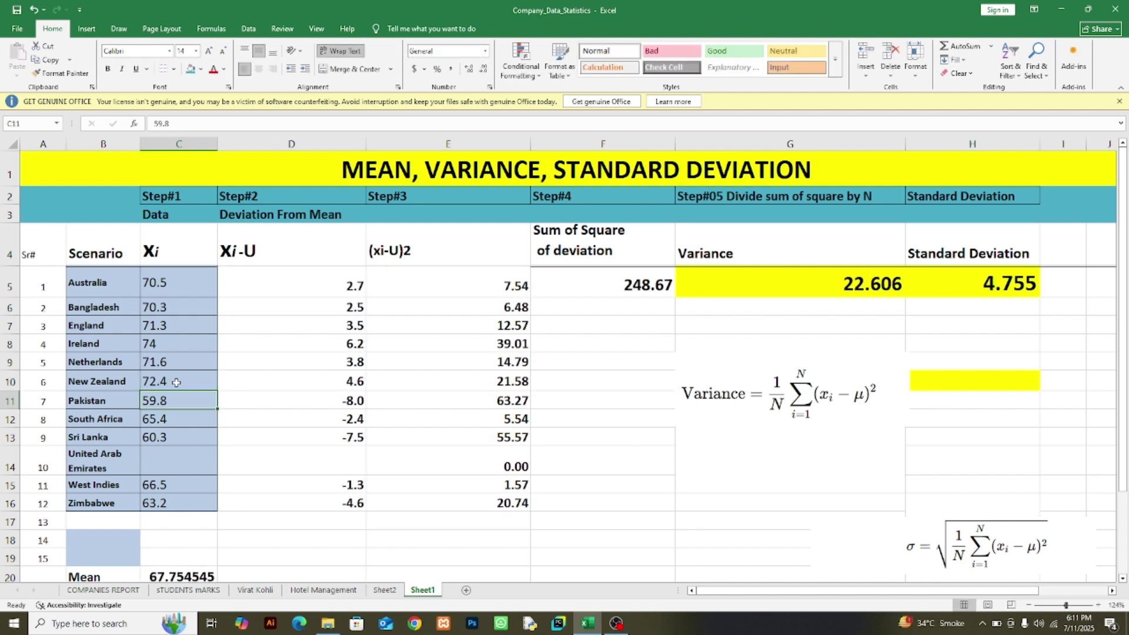
- Change the batting averages to 73.2 for Pakistan in C11 and 73.8 for South Africa in C12
{"action": "type", "text": "73"}
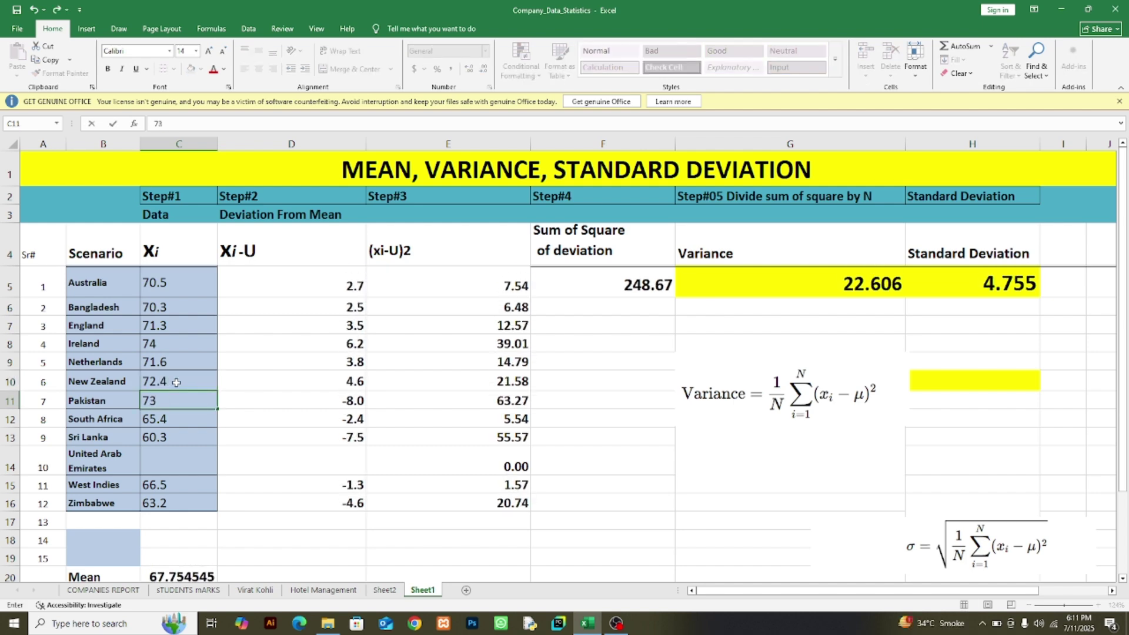
{"action": "type", "text": ".2"}
{"action": "key", "text": "Return"}
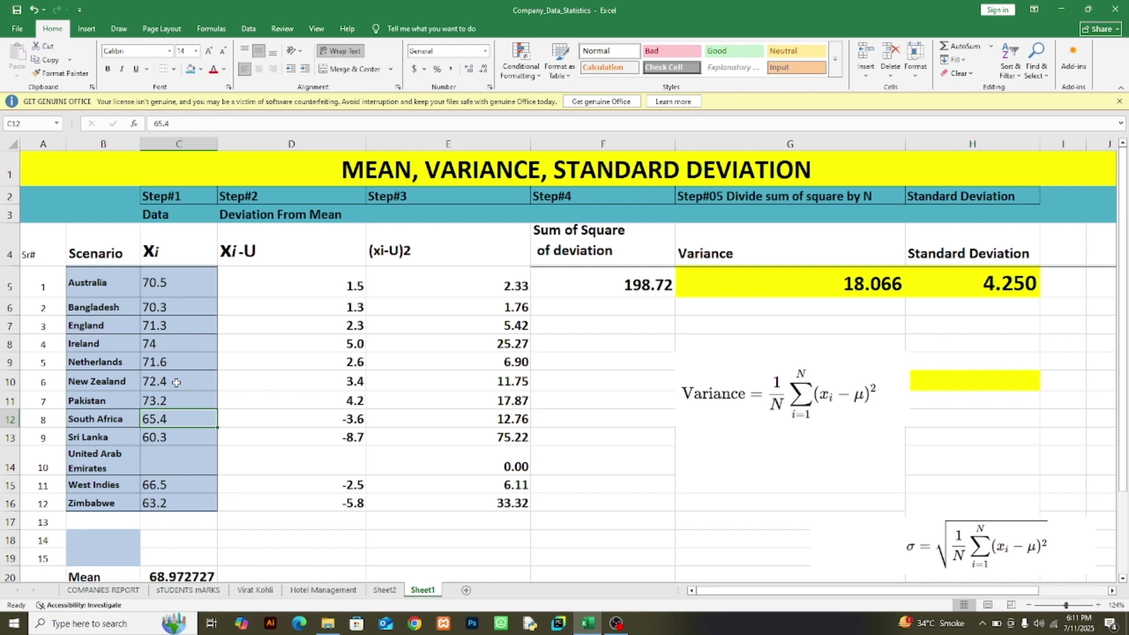
{"action": "type", "text": "73"}
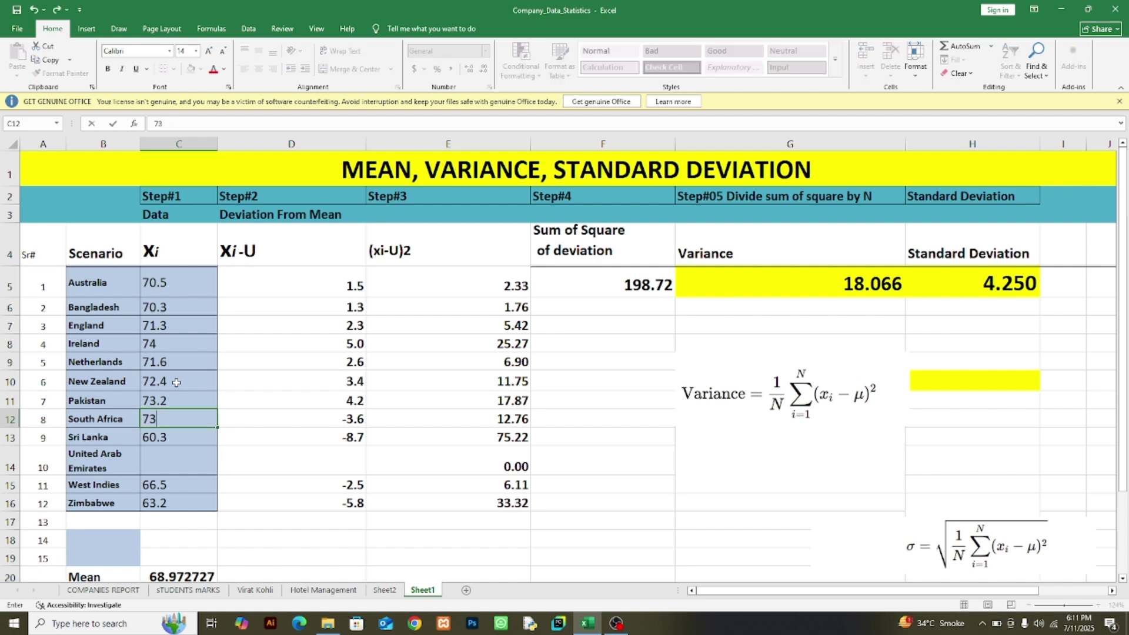
{"action": "type", "text": ".8"}
{"action": "key", "text": "Return"}
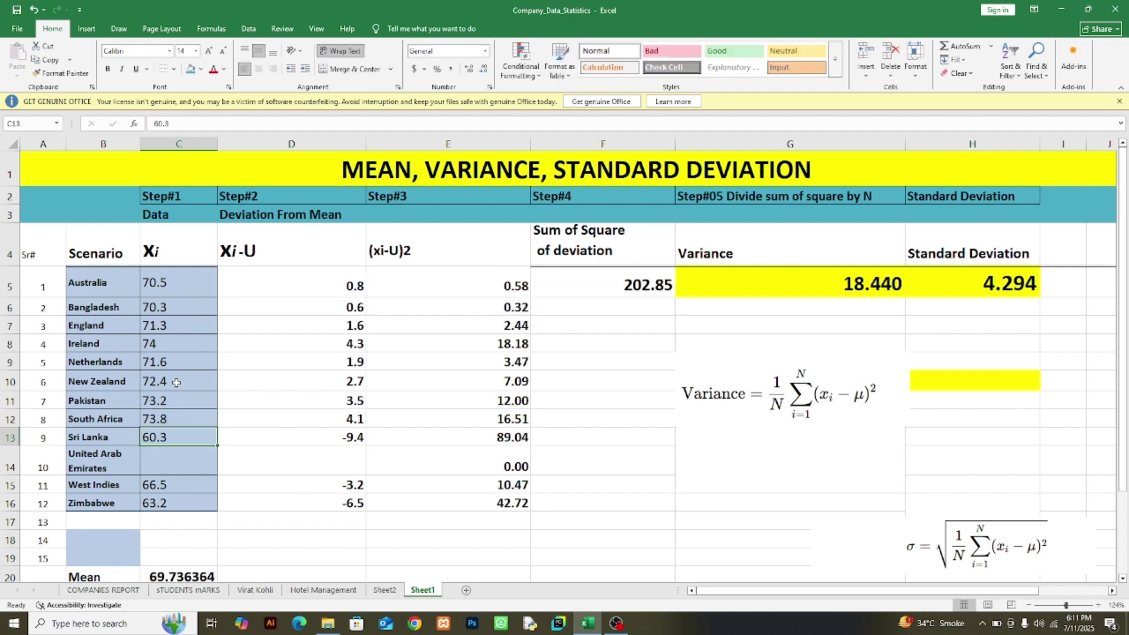
- Change the batting averages to 76.6 for Sri Lanka in C13 and 77.5 for West Indies in C15
{"action": "type", "text": "76."}
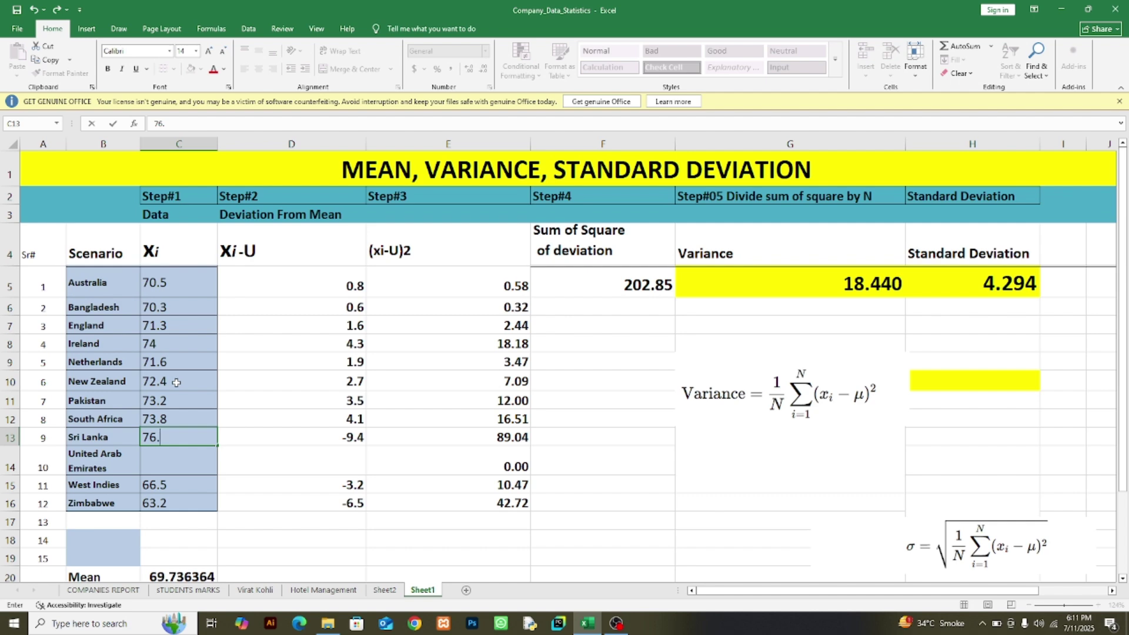
{"action": "type", "text": "6"}
{"action": "key", "text": "Return"}
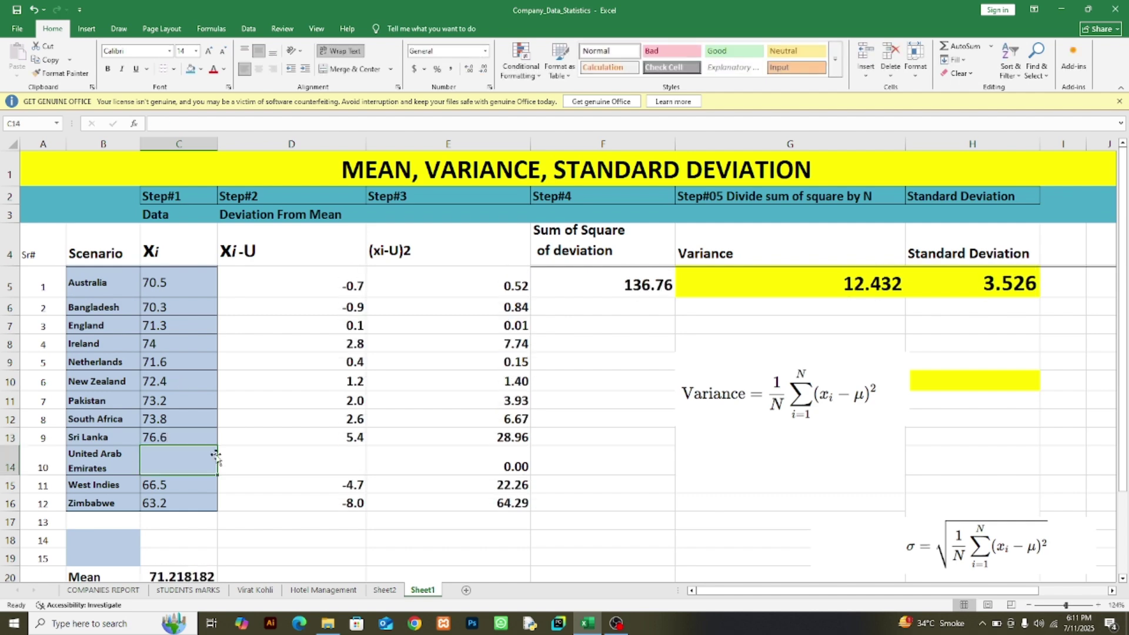
{"action": "left_click", "coordinate": [183, 486]}
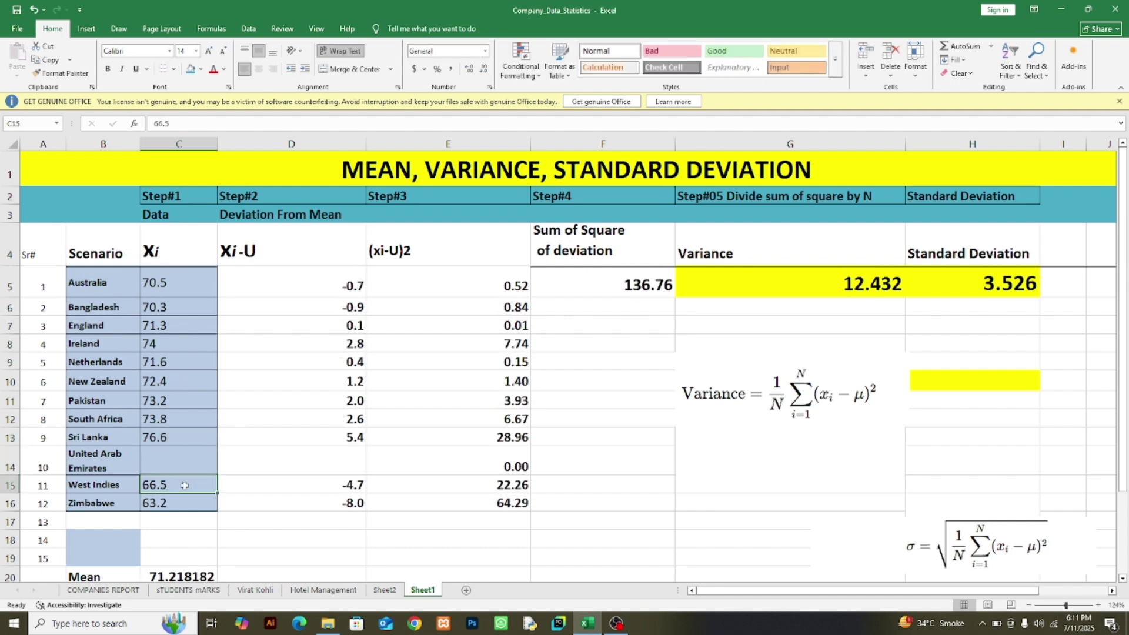
{"action": "type", "text": "77.5"}
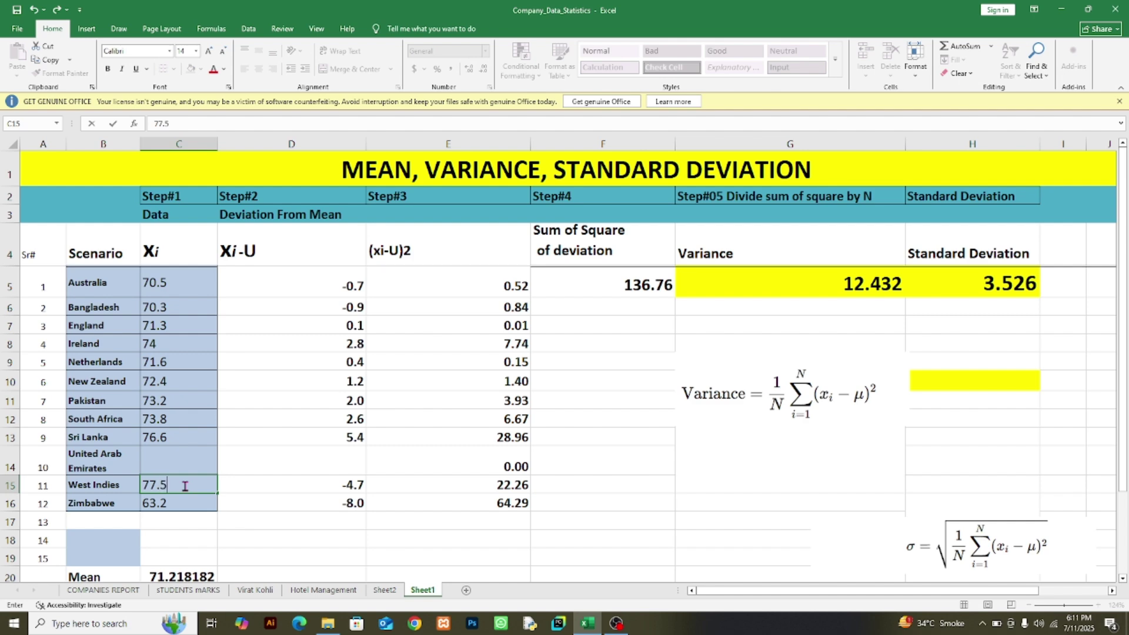
{"action": "key", "text": "Return"}
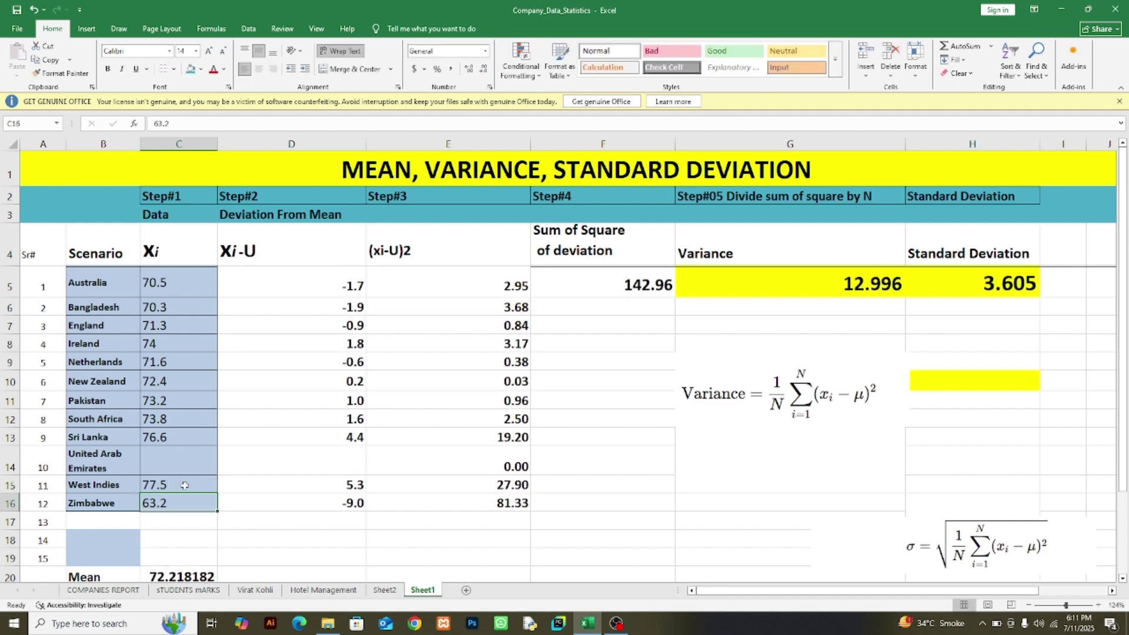
- Set Zimbabwe's batting average in C16 to 73.5 and select the whole data range C5:C16
{"action": "type", "text": "7"}
{"action": "type", "text": "3."}
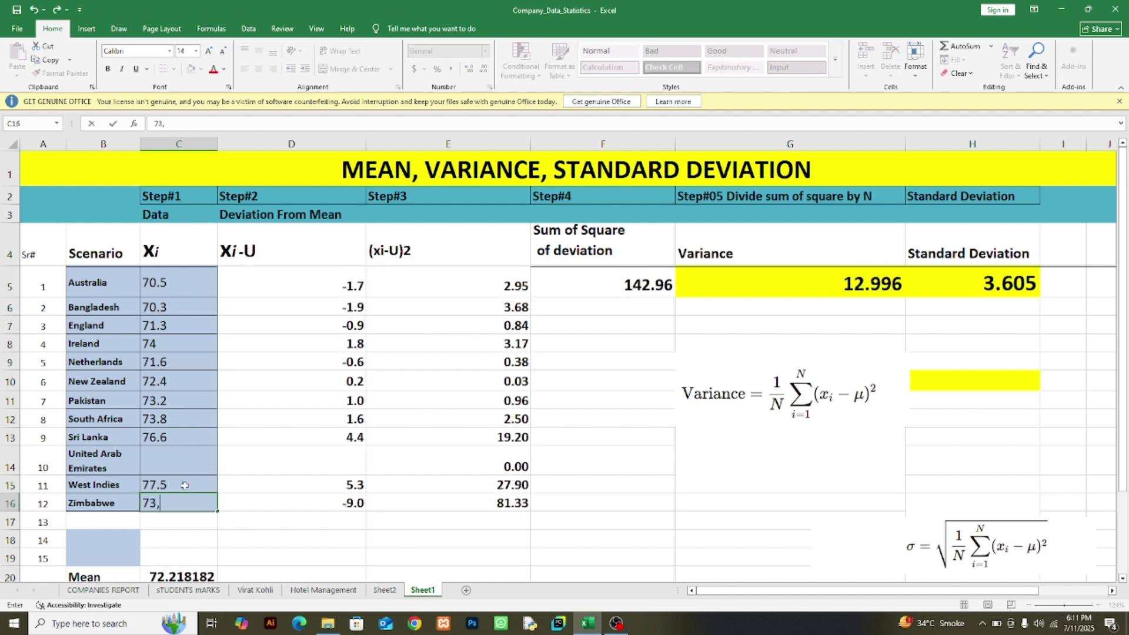
{"action": "type", "text": "5"}
{"action": "key", "text": "Return"}
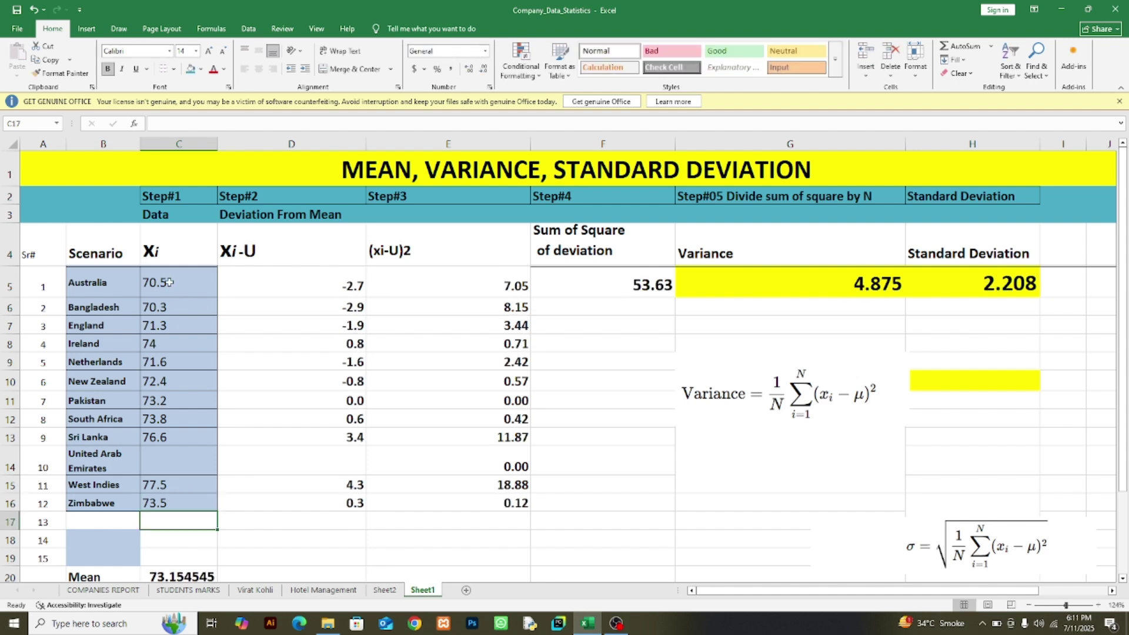
{"action": "left_click_drag", "start_coordinate": [169, 282], "coordinate": [170, 503]}
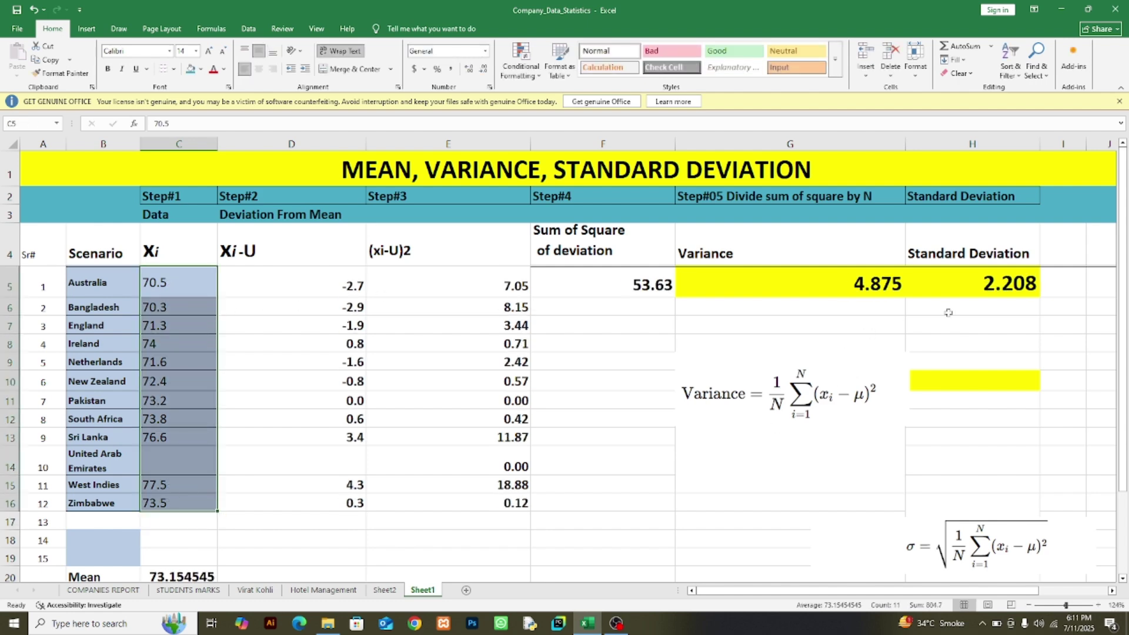
- Fill the batting average 70.5 from C5 down through C16, and clear the United Arab Emirates value in C14
{"action": "left_click", "coordinate": [951, 293]}
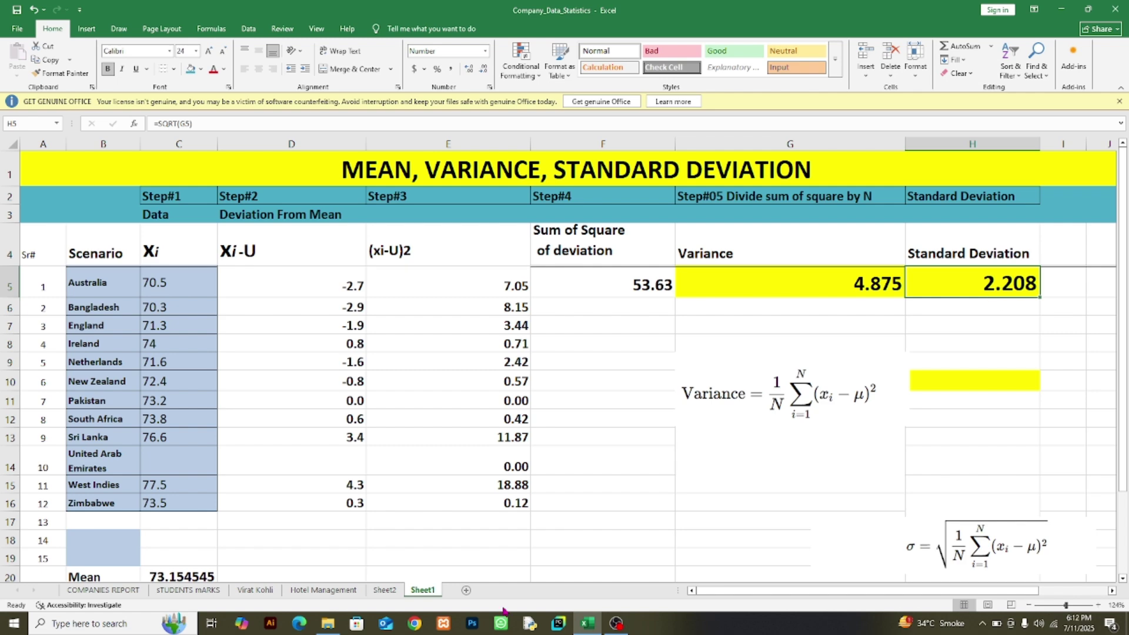
{"action": "left_click", "coordinate": [165, 327]}
{"action": "left_click", "coordinate": [170, 286]}
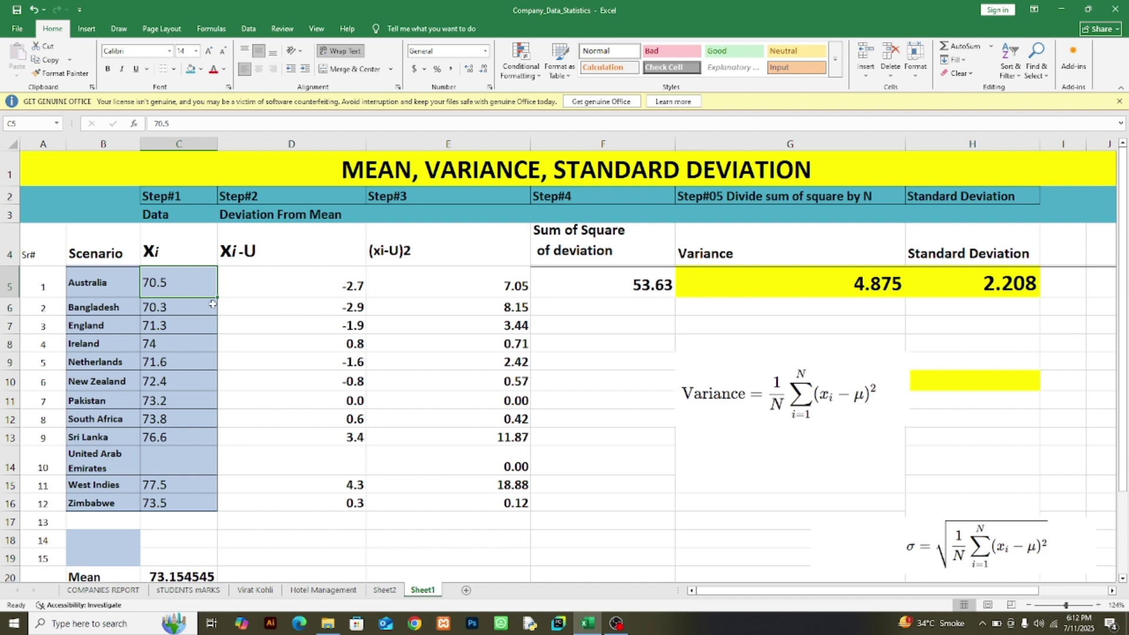
{"action": "left_click_drag", "start_coordinate": [218, 298], "coordinate": [218, 506]}
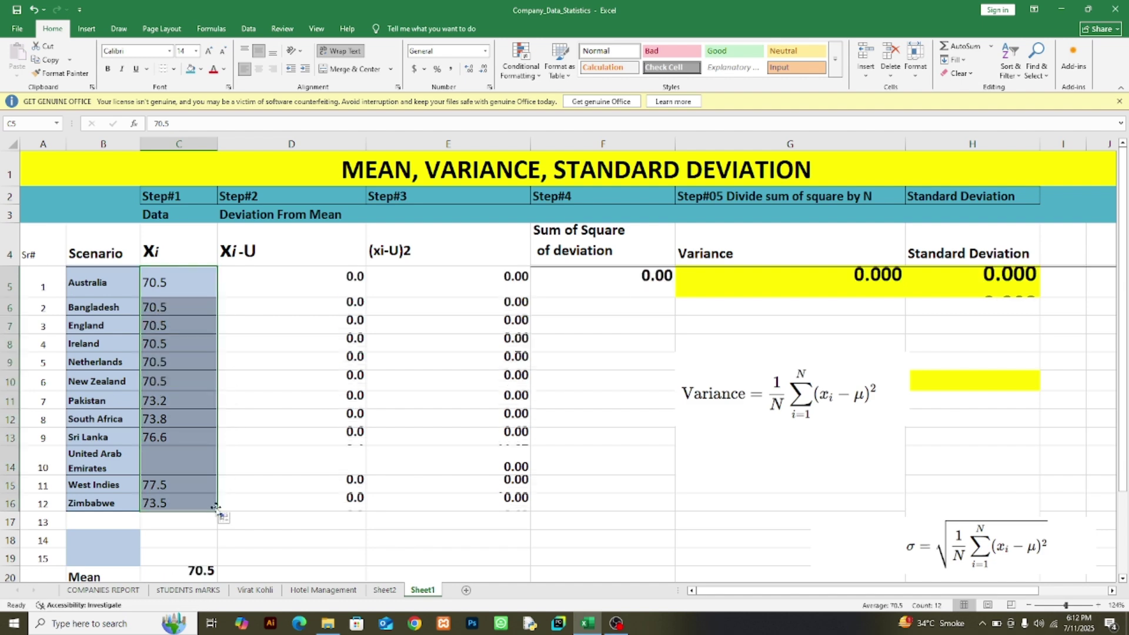
{"action": "left_click", "coordinate": [164, 457]}
{"action": "key", "text": "Delete"}
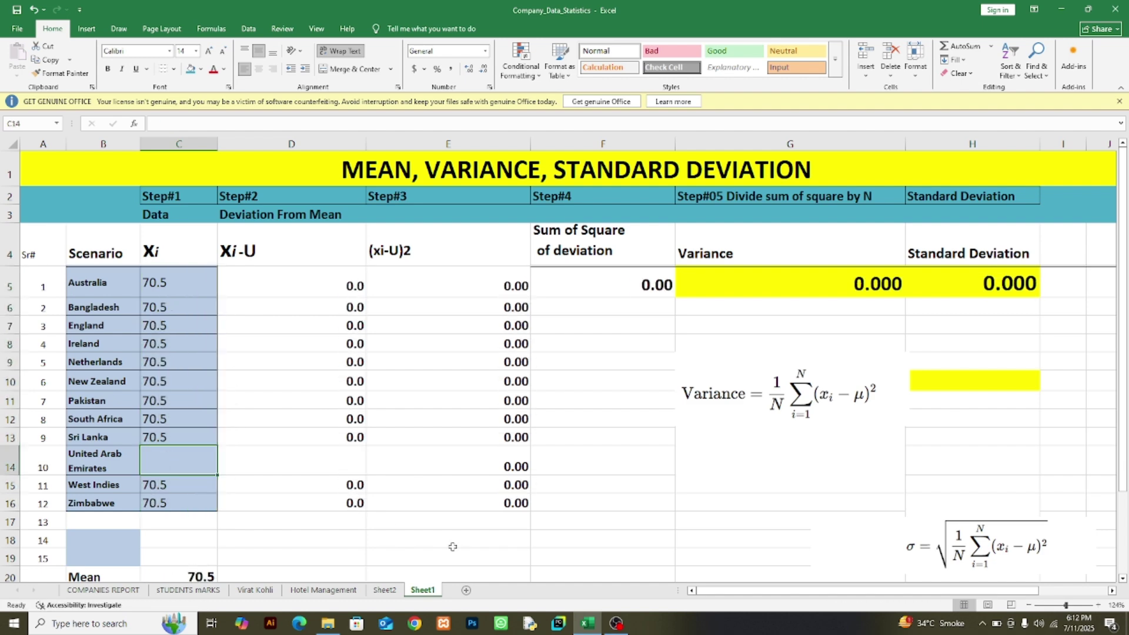
{"action": "left_click", "coordinate": [167, 570]}
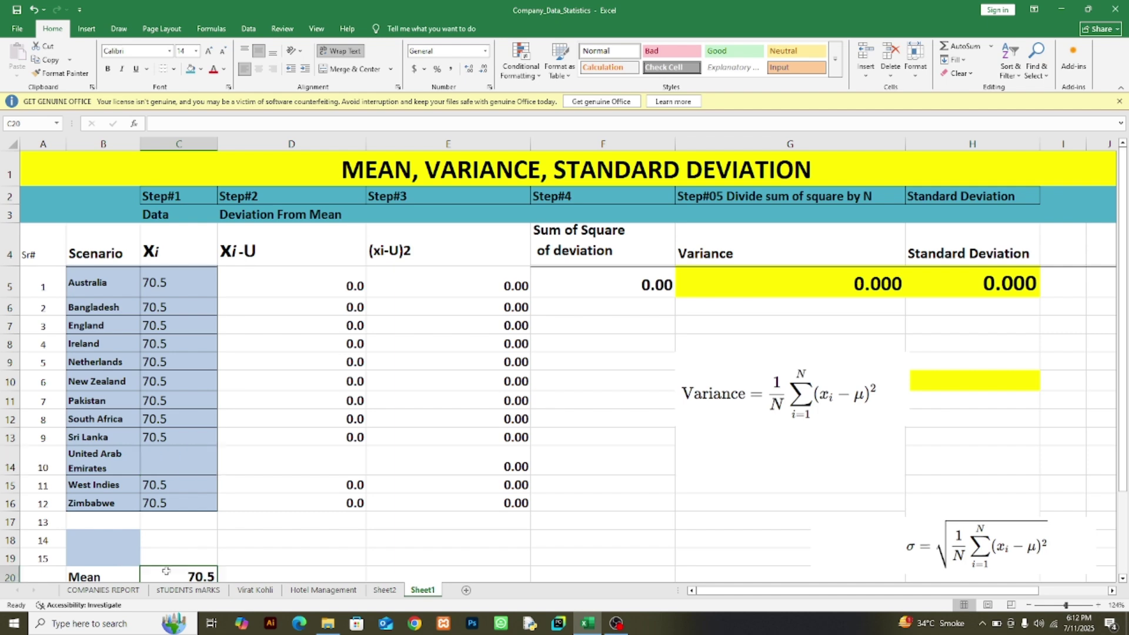
- Set Bangladesh's batting average in C6 to 75.4
{"action": "left_click", "coordinate": [166, 312]}
{"action": "type", "text": "7"}
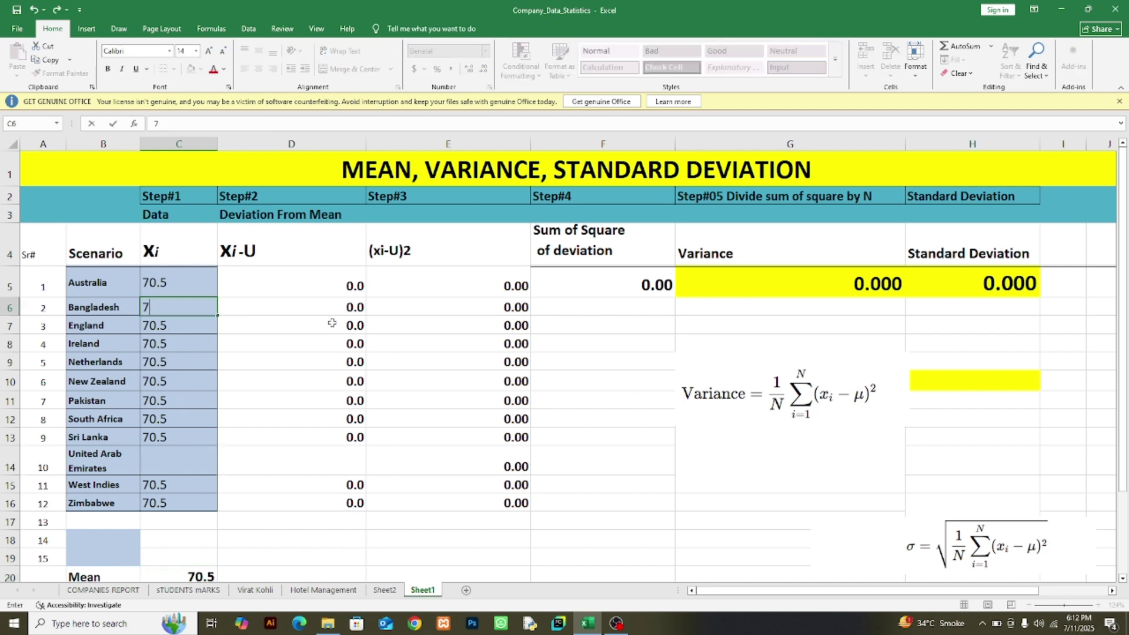
{"action": "type", "text": "5.4"}
{"action": "key", "text": "Return"}
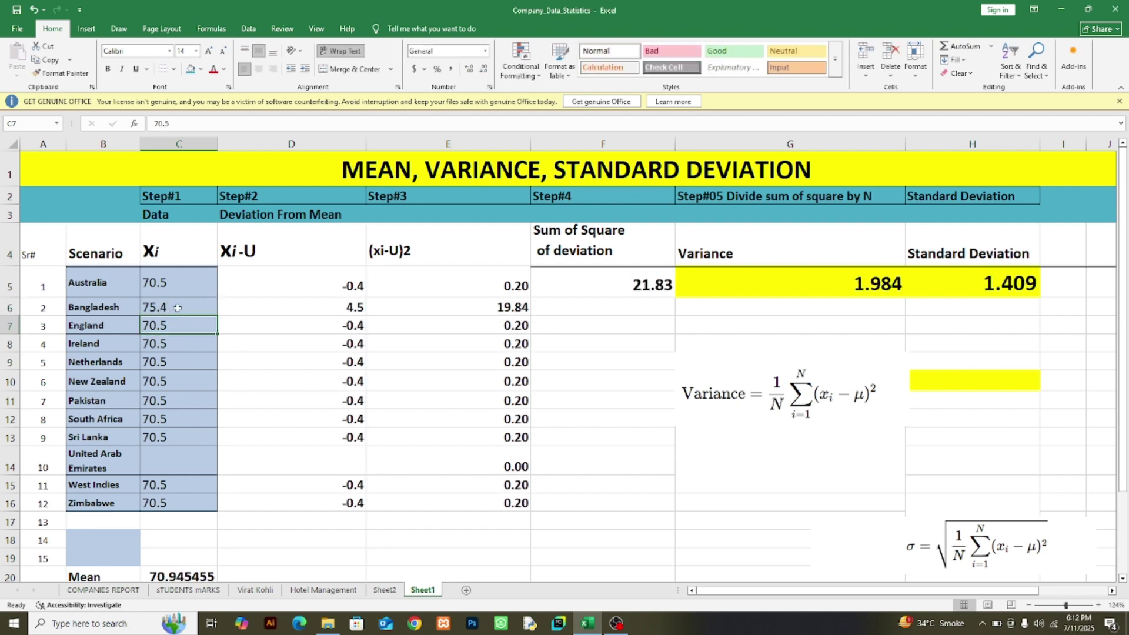
{"action": "left_click", "coordinate": [172, 417]}
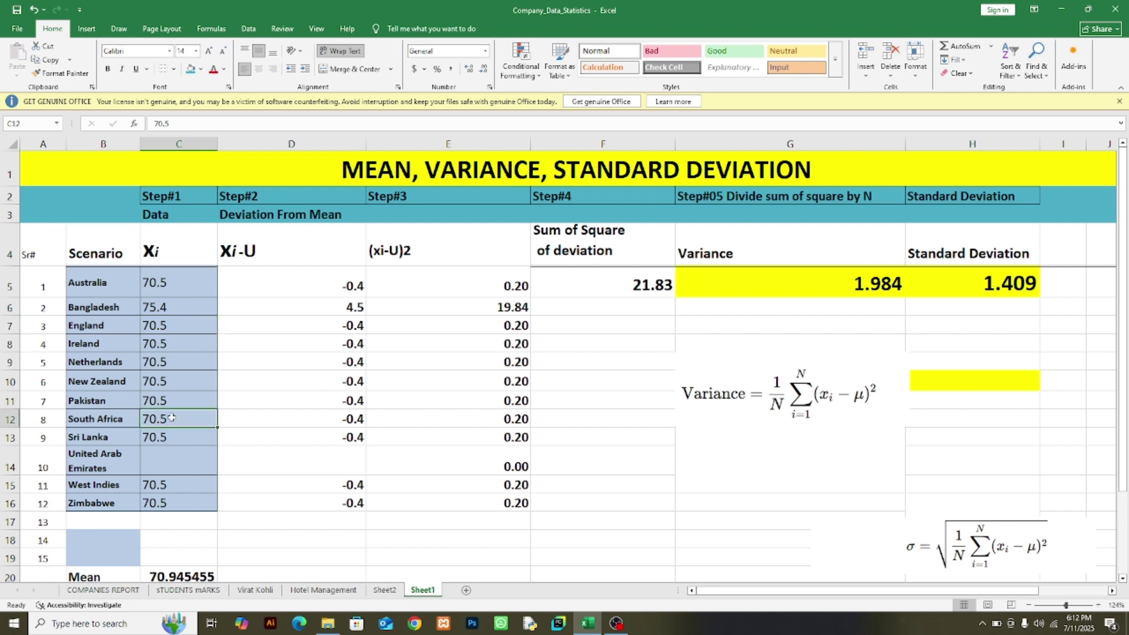
- Replace the Australia label in B5 with January
{"action": "left_click", "coordinate": [97, 284]}
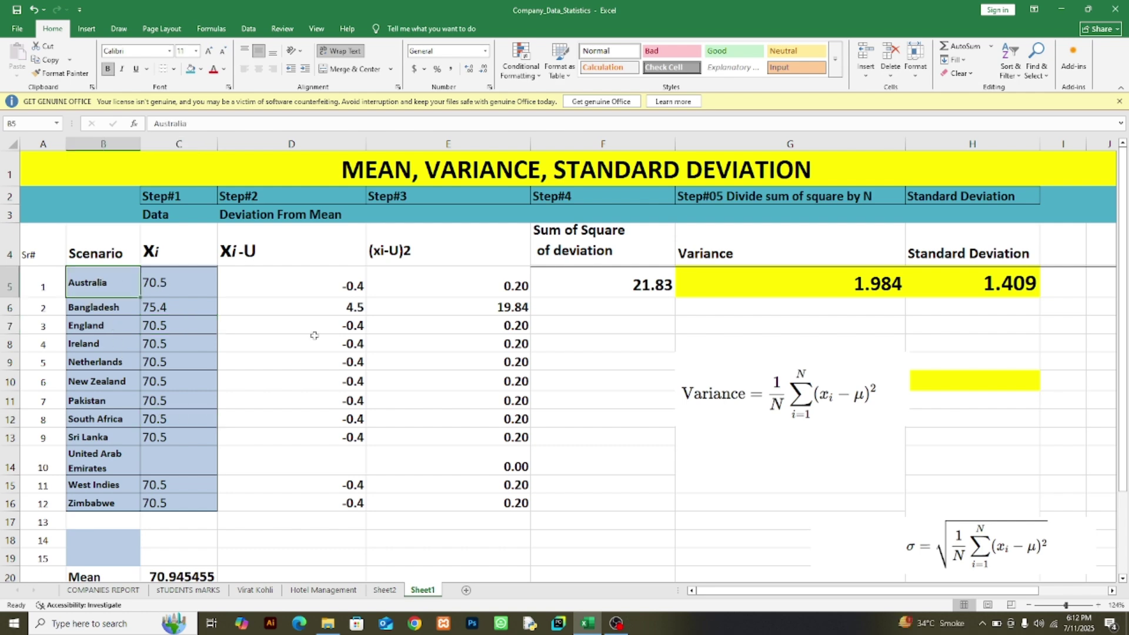
{"action": "type", "text": "Januar"}
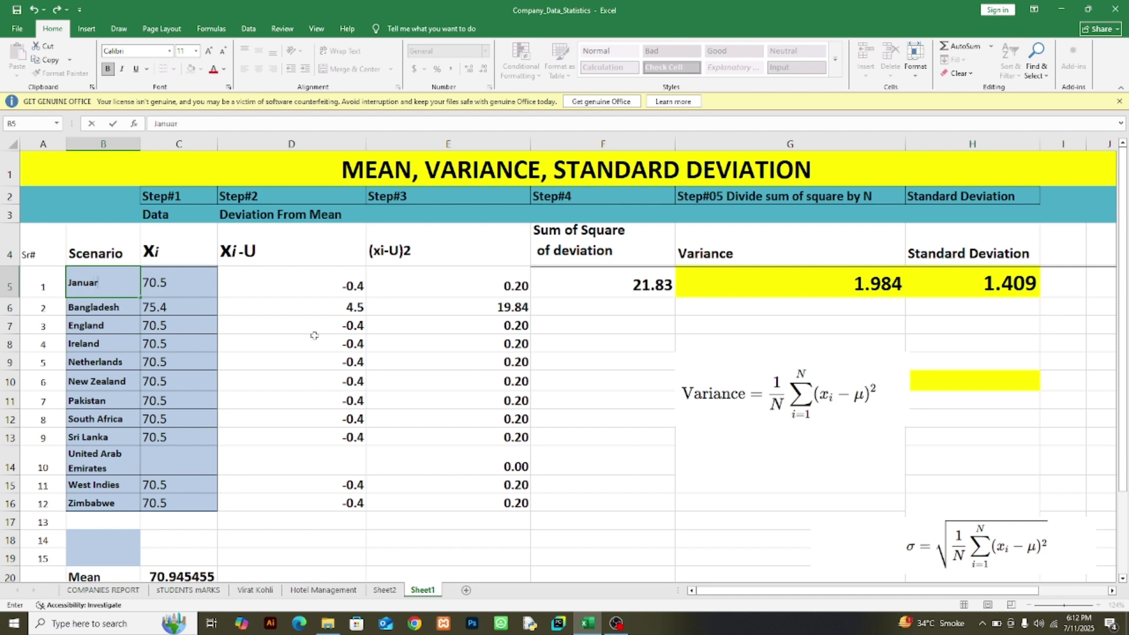
{"action": "type", "text": "y"}
{"action": "key", "text": "Return"}
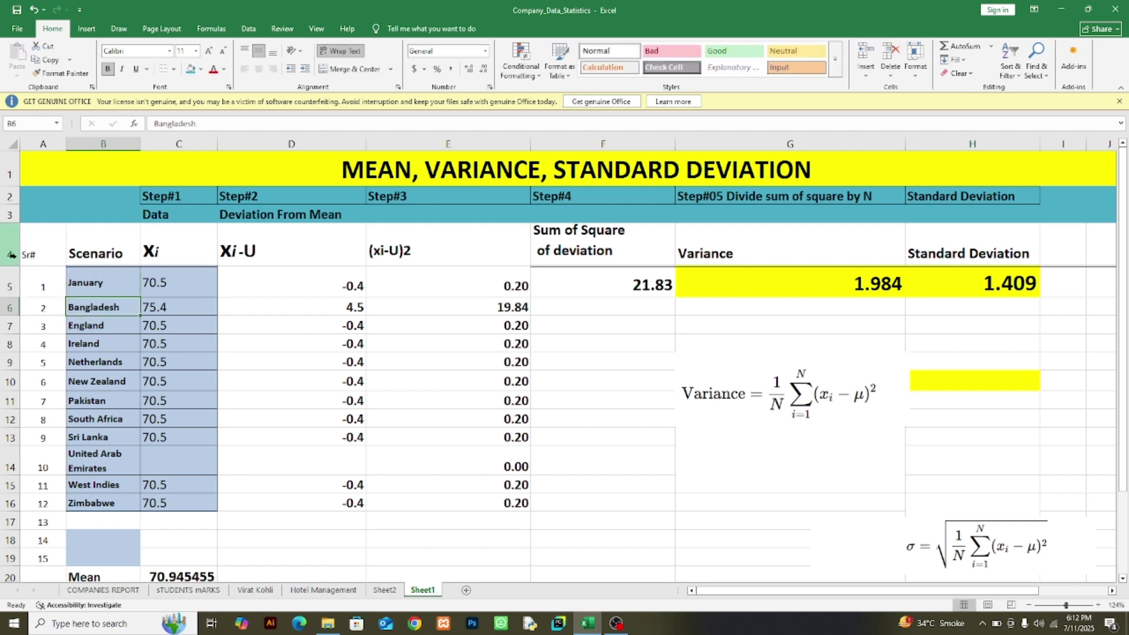
- Fill the Scenario column from January down through December, replacing the country names
{"action": "left_click", "coordinate": [97, 291]}
{"action": "left_click_drag", "start_coordinate": [140, 301], "coordinate": [141, 499]}
{"action": "left_click", "coordinate": [190, 300]}
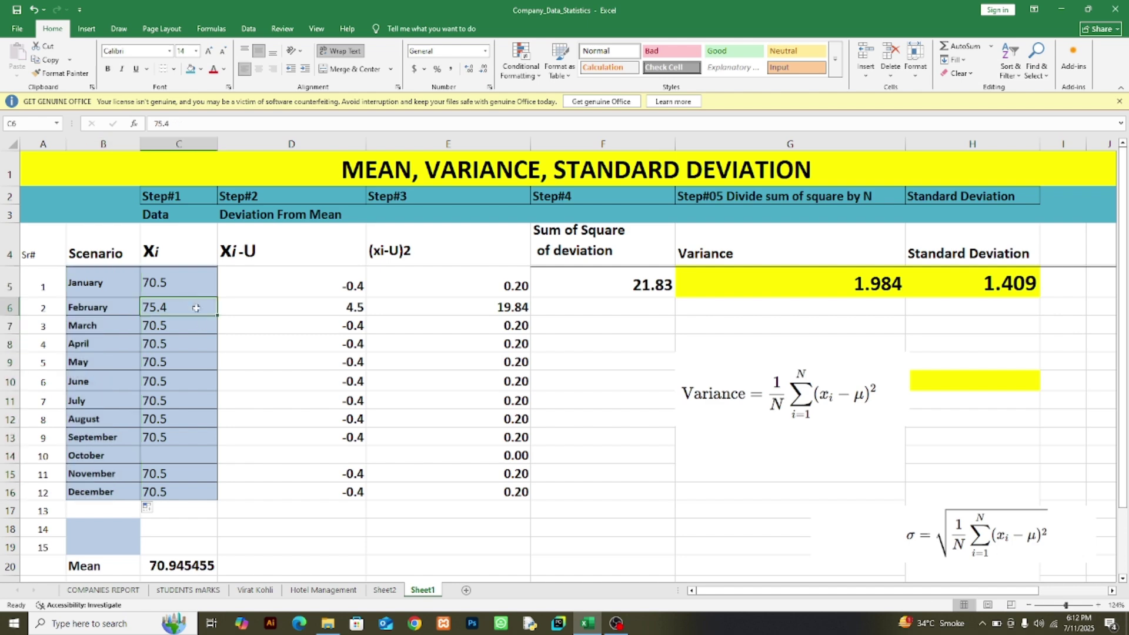
- Enter the monthly data values 90000 for January, 110000 for February and 80000 for March
{"action": "left_click", "coordinate": [172, 284]}
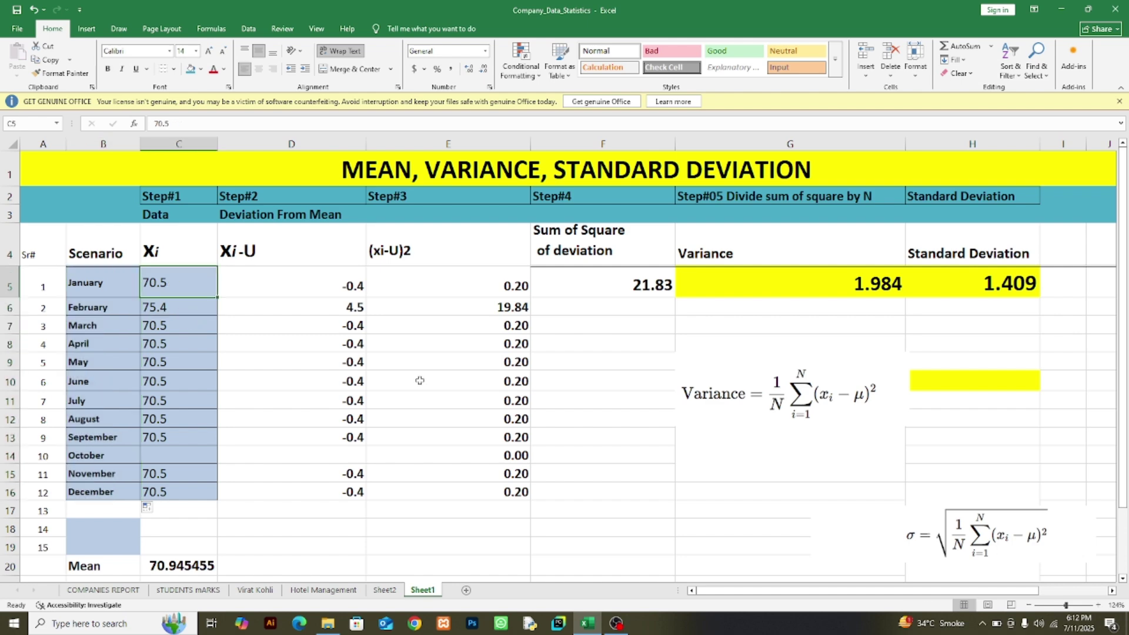
{"action": "type", "text": "90000"}
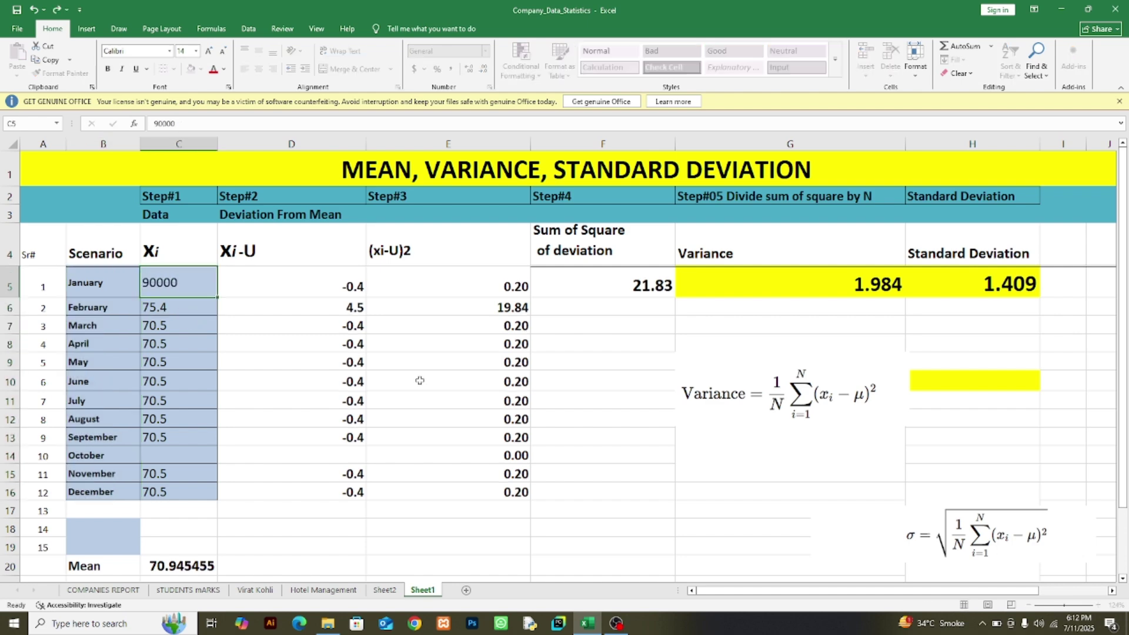
{"action": "key", "text": "Return"}
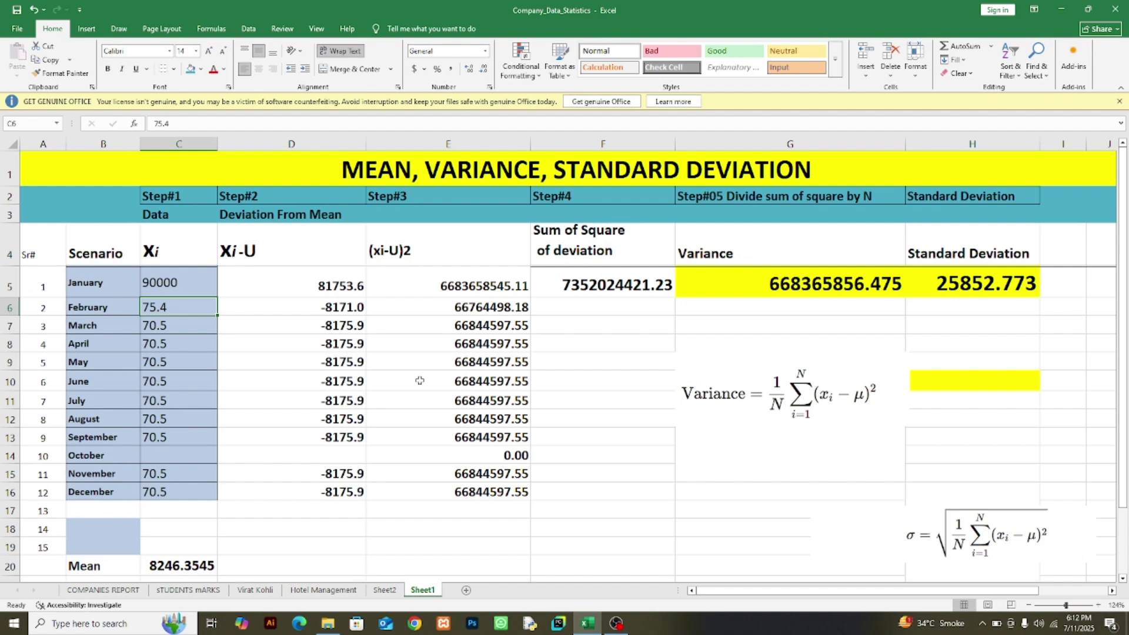
{"action": "type", "text": "110000"}
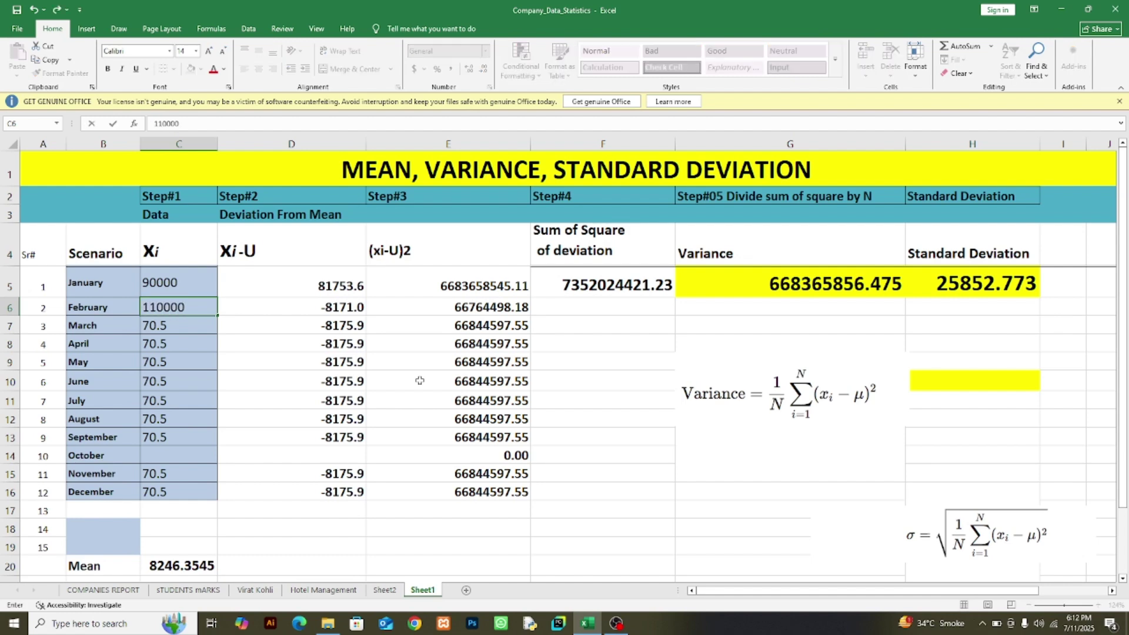
{"action": "key", "text": "Return"}
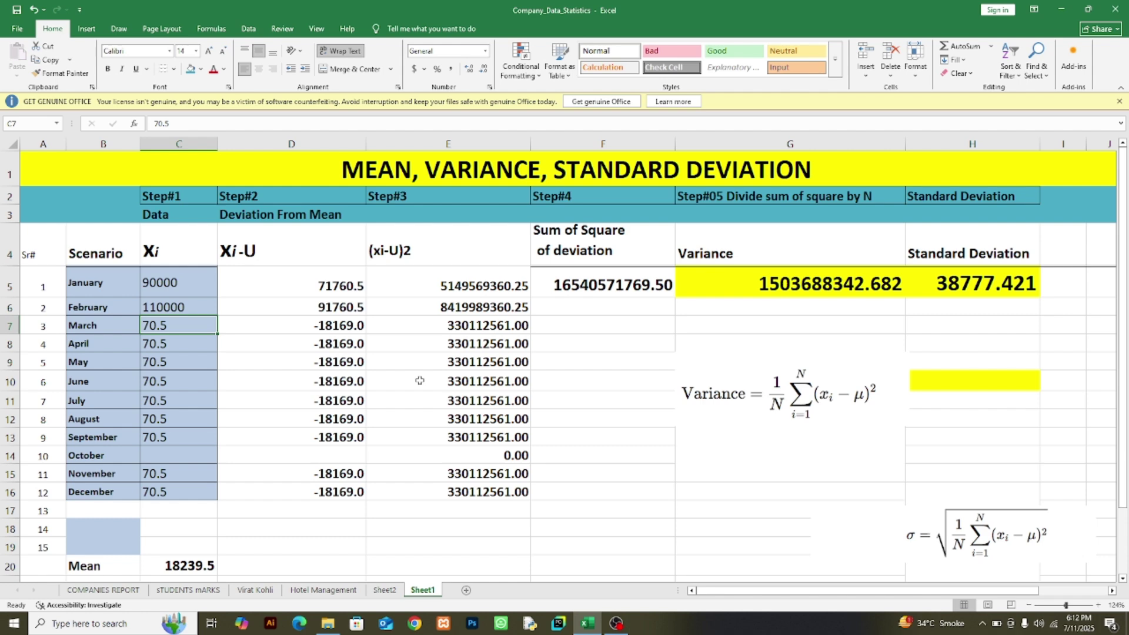
{"action": "type", "text": "80000"}
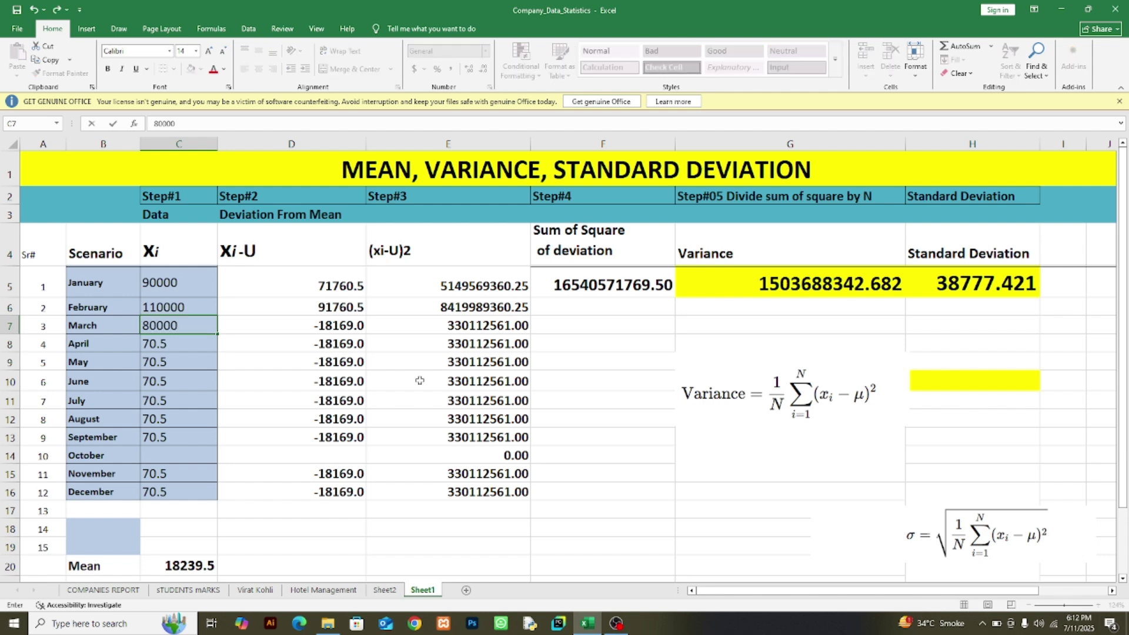
{"action": "key", "text": "Return"}
- Enter 75000 for April and 80000 for May, and extend that series through December
{"action": "type", "text": "75000"}
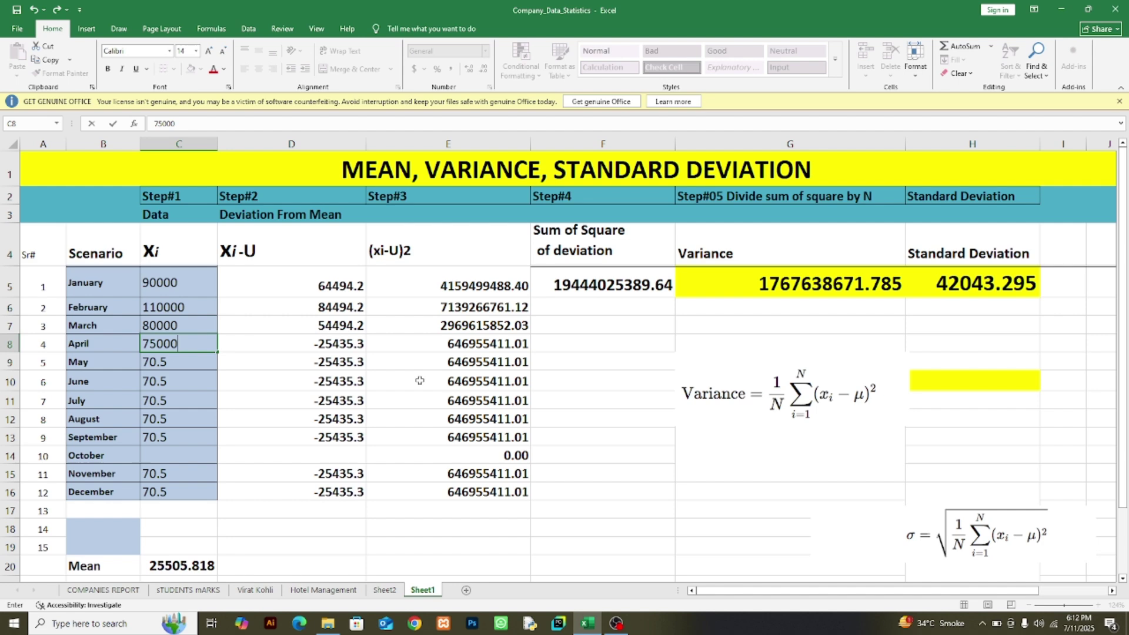
{"action": "key", "text": "Return"}
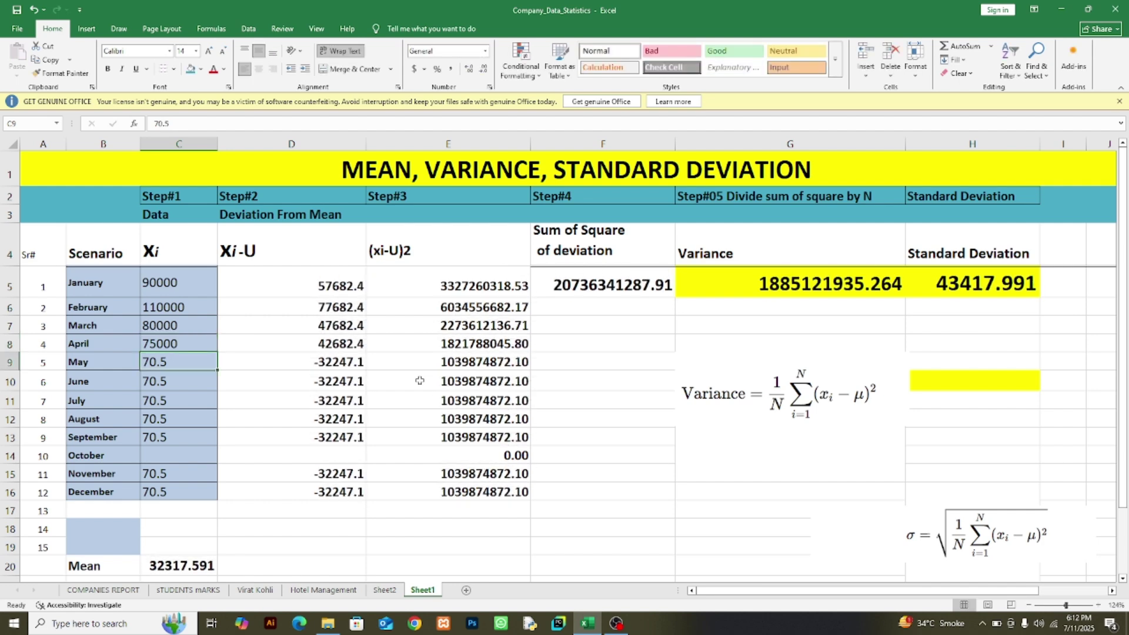
{"action": "type", "text": "80000"}
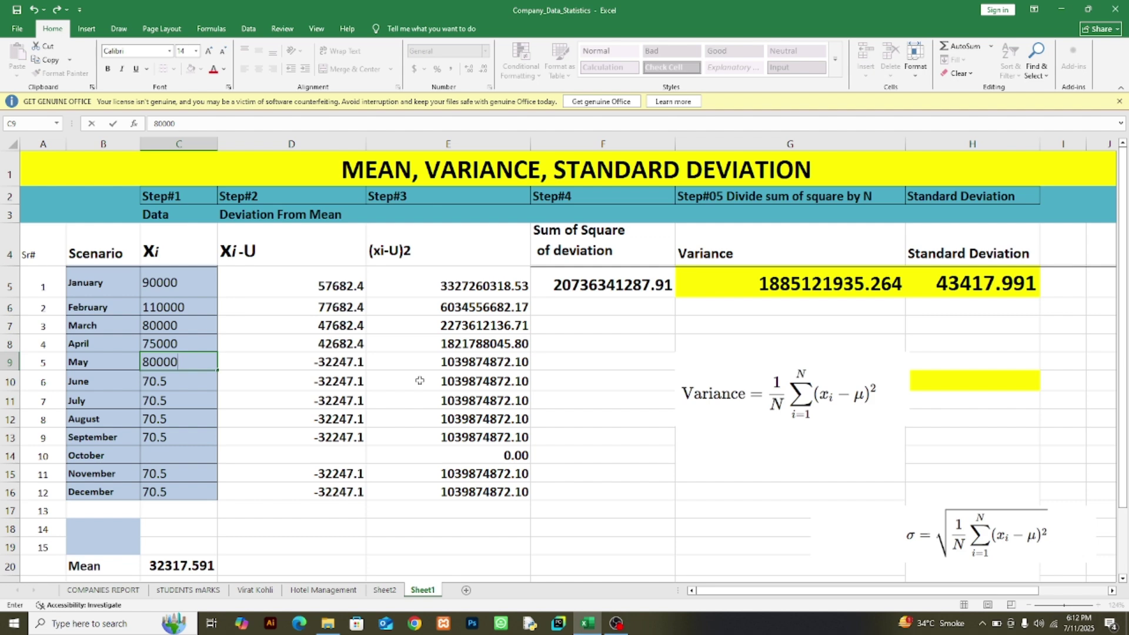
{"action": "key", "text": "Return"}
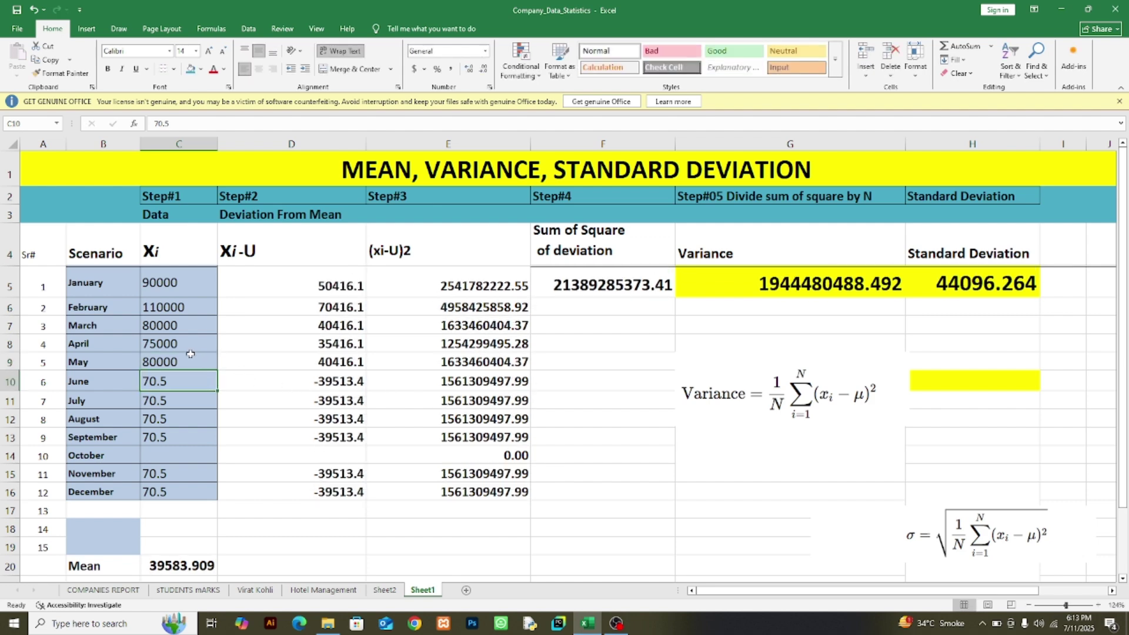
{"action": "left_click_drag", "start_coordinate": [190, 356], "coordinate": [220, 501]}
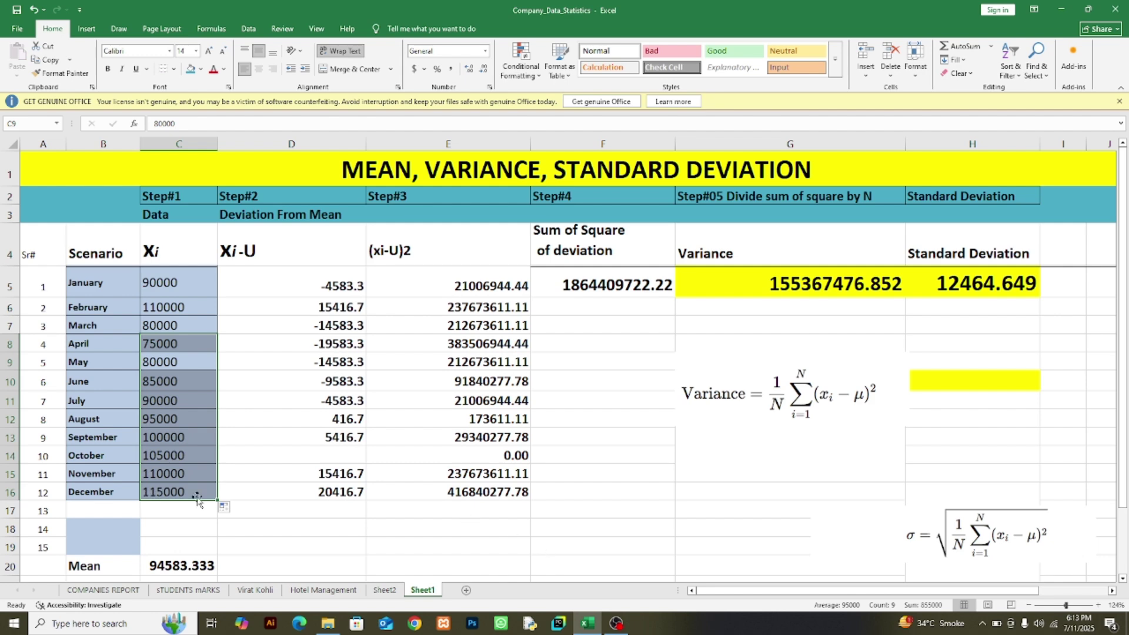
{"action": "left_click", "coordinate": [263, 405]}
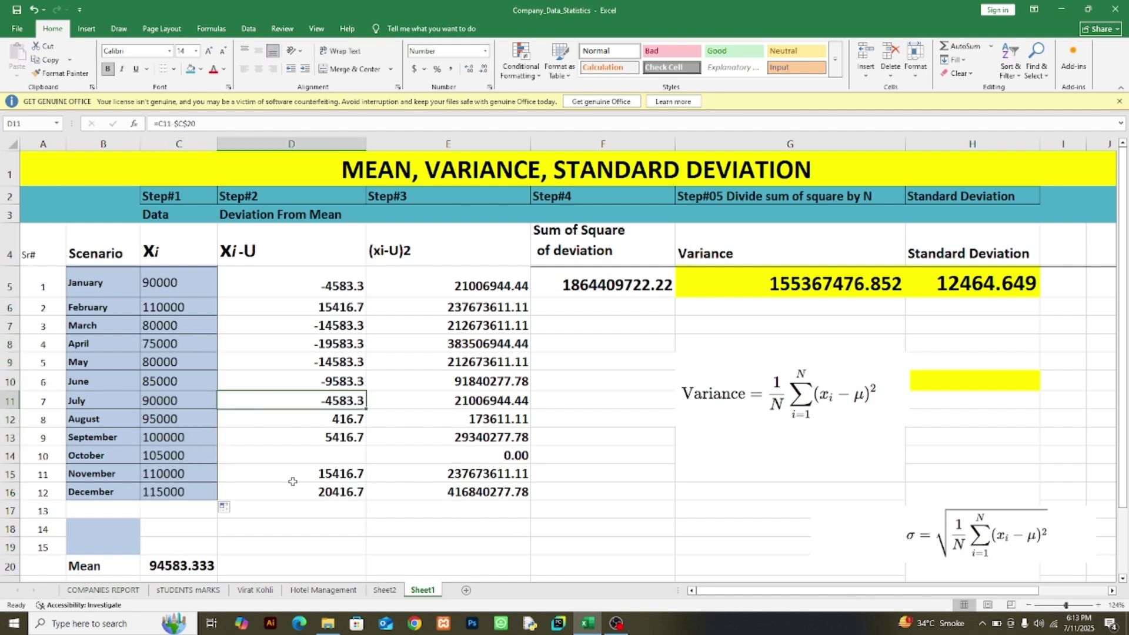
- Copy September's deviation-from-mean formula into the empty October row and check October's squared deviation
{"action": "left_click", "coordinate": [351, 439]}
{"action": "left_click_drag", "start_coordinate": [365, 445], "coordinate": [368, 458]}
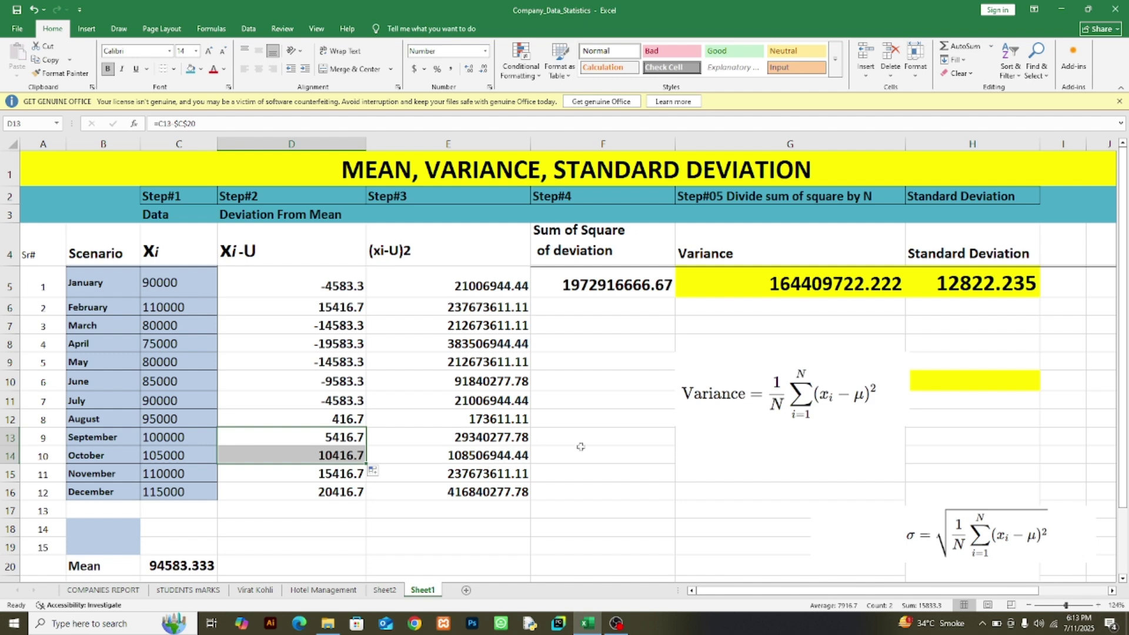
{"action": "left_click", "coordinate": [516, 456]}
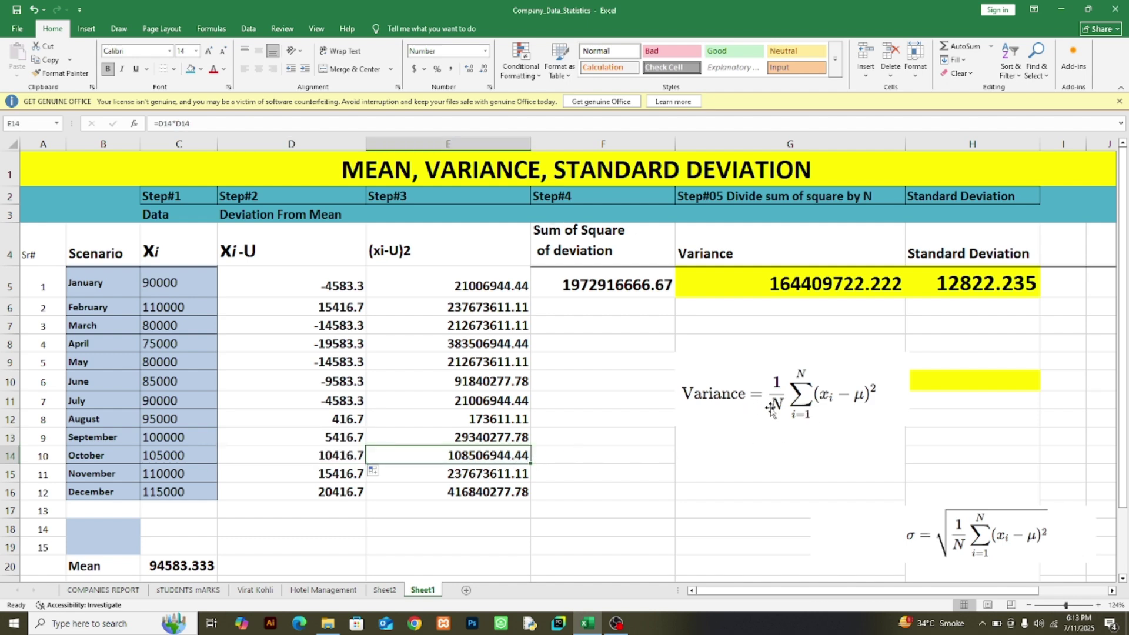
- Examine the Mean formula, looking at its SUM part and its COUNT part, without changing it
{"action": "left_click", "coordinate": [172, 563]}
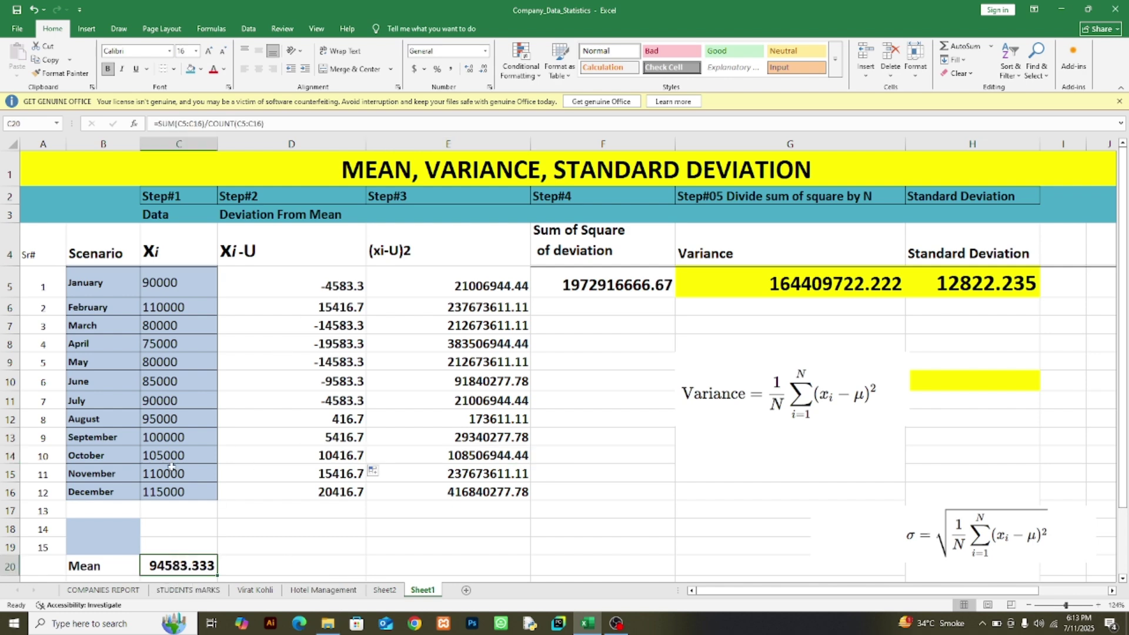
{"action": "double_click", "coordinate": [183, 565]}
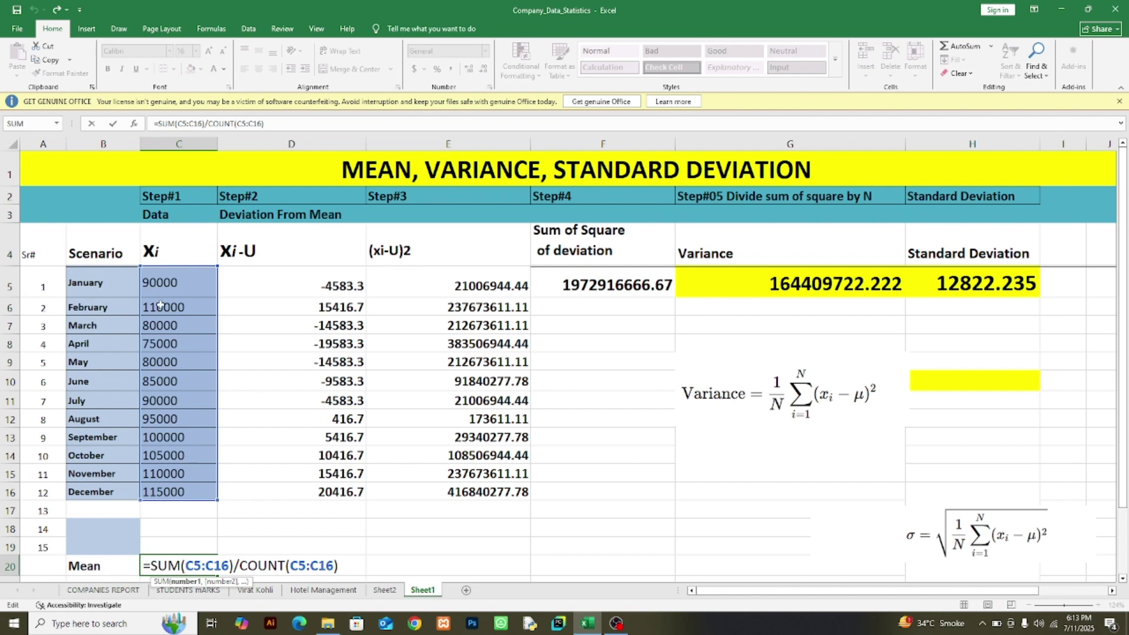
{"action": "left_click_drag", "start_coordinate": [234, 566], "coordinate": [154, 566]}
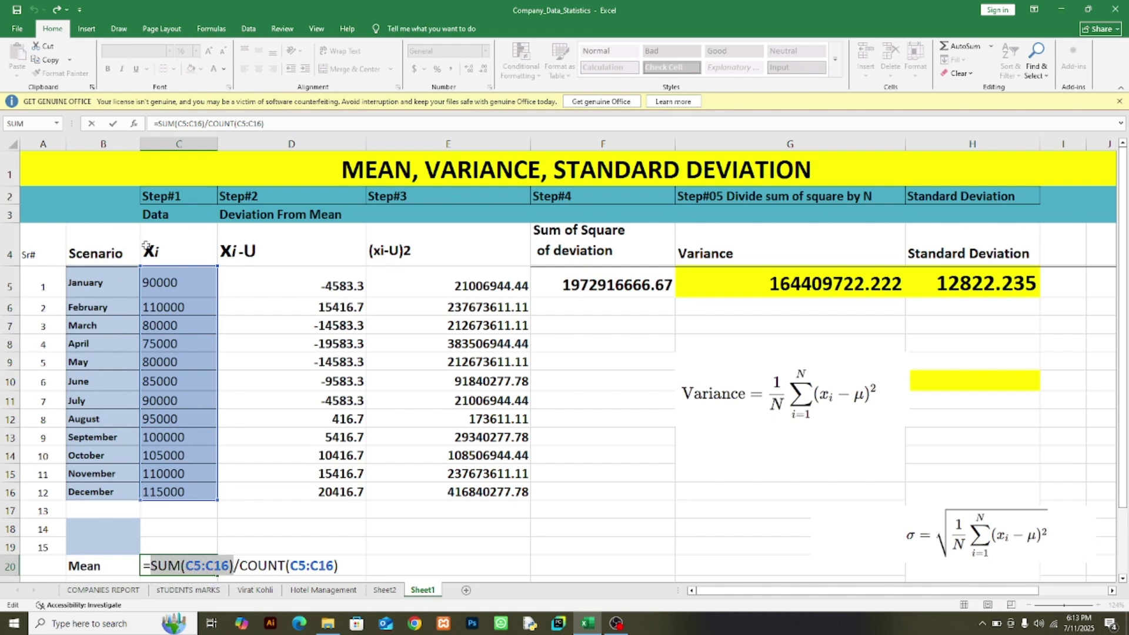
{"action": "left_click", "coordinate": [244, 566]}
{"action": "left_click_drag", "start_coordinate": [244, 566], "coordinate": [338, 566]}
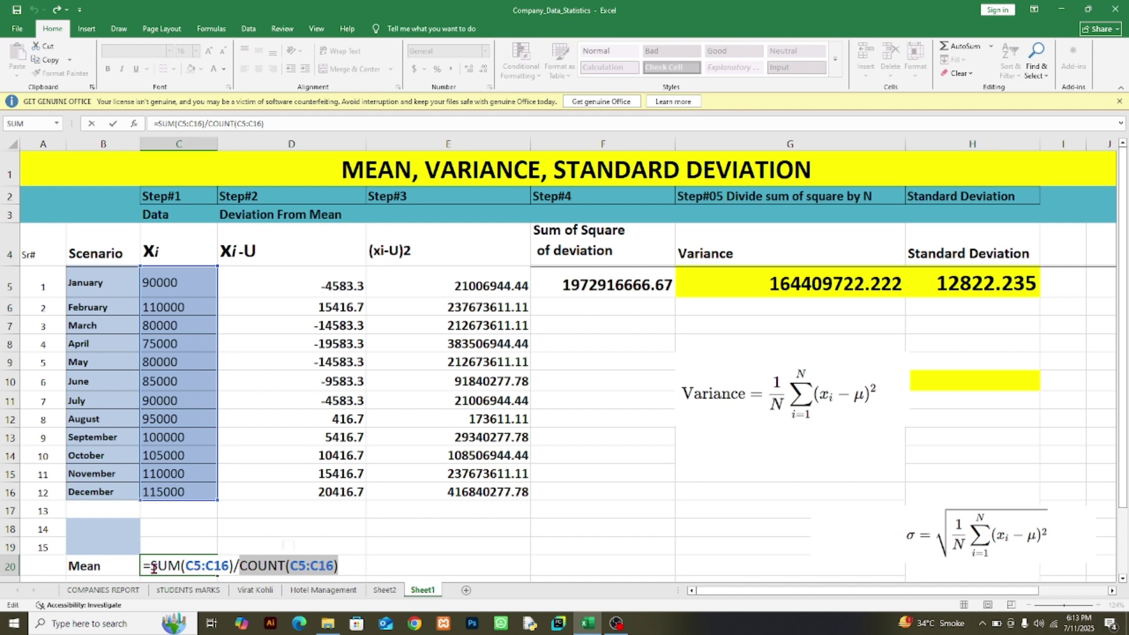
{"action": "left_click_drag", "start_coordinate": [154, 567], "coordinate": [340, 566]}
{"action": "left_click_drag", "start_coordinate": [148, 566], "coordinate": [341, 568]}
{"action": "key", "text": "Return"}
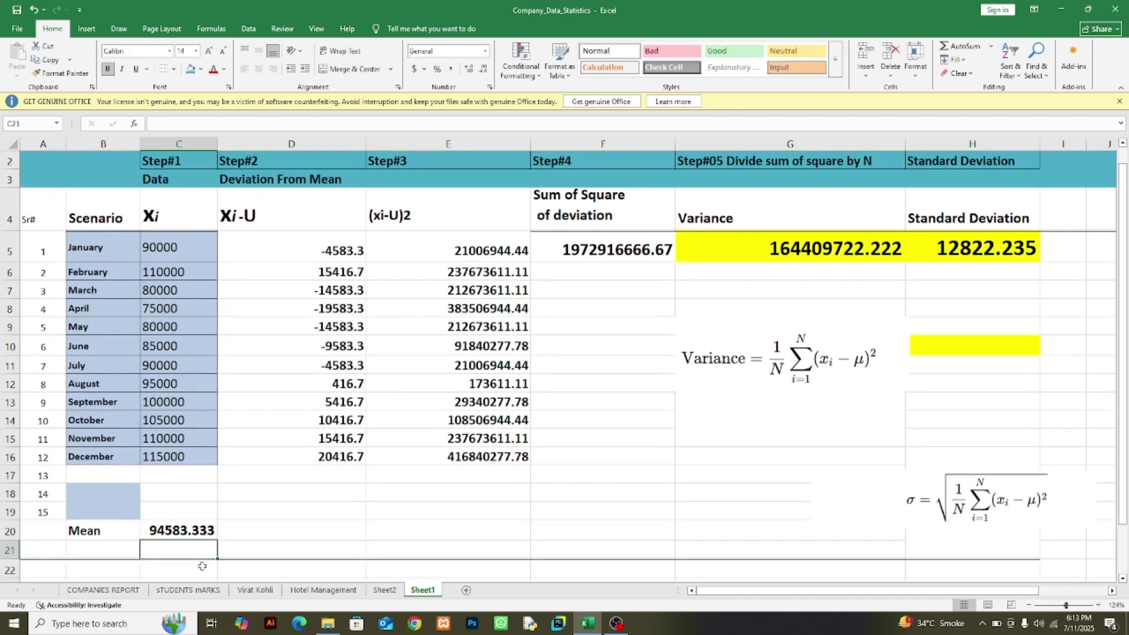
{"action": "scroll", "coordinate": [202, 561], "scroll_direction": "up", "scroll_amount": 1}
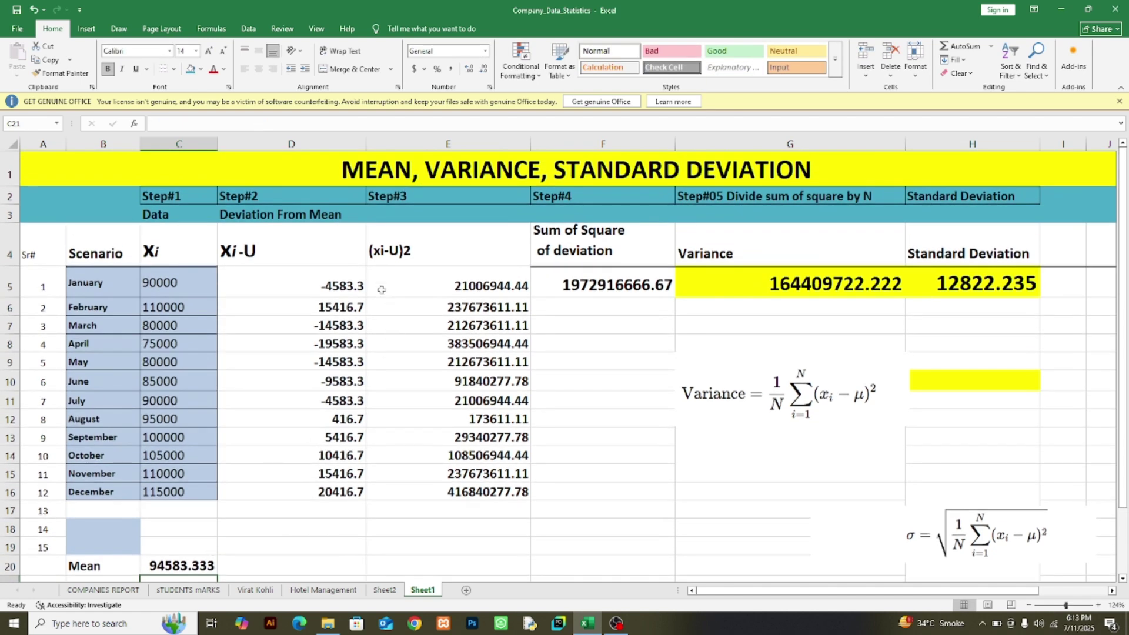
- Review the row 5 formulas for deviation, squared deviation, sum of squares, variance and standard deviation
{"action": "left_click", "coordinate": [325, 286]}
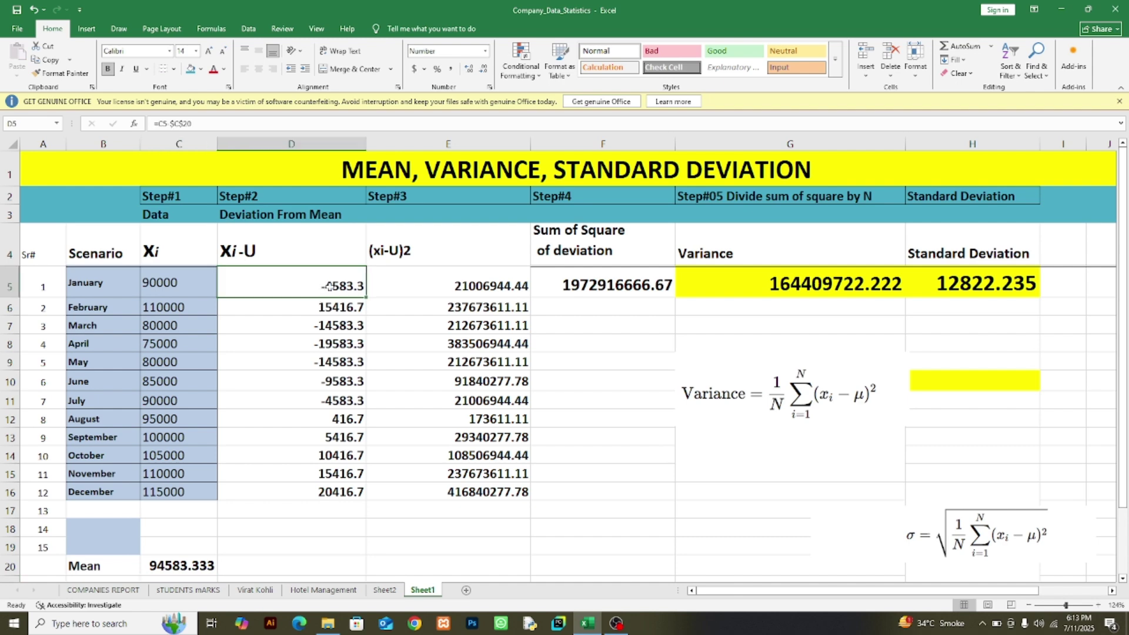
{"action": "double_click", "coordinate": [330, 286]}
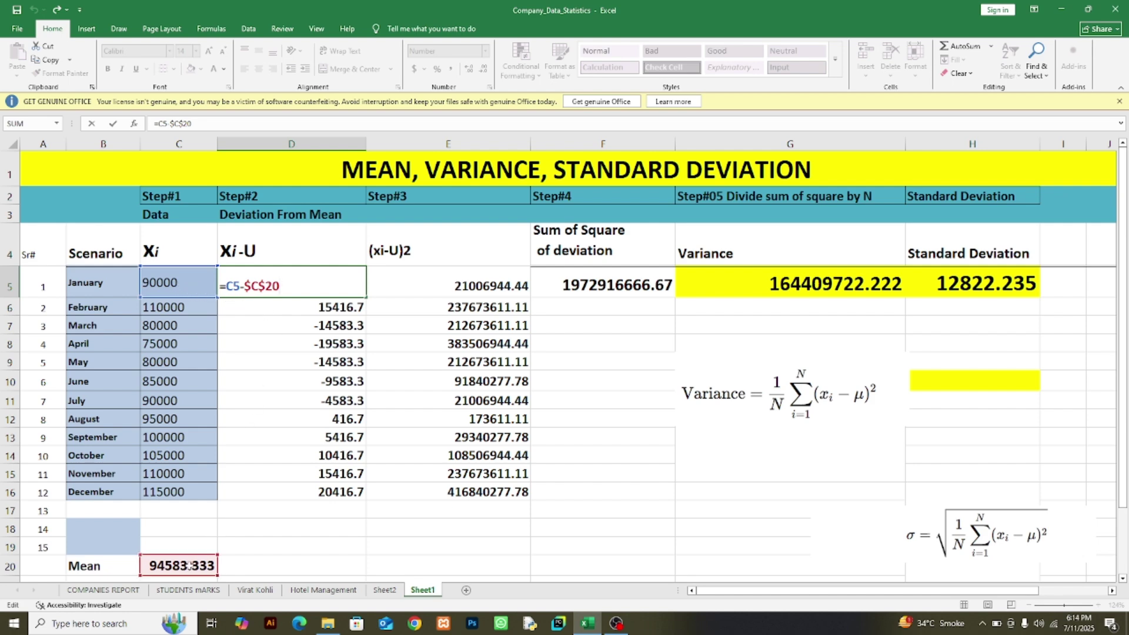
{"action": "key", "text": "Return"}
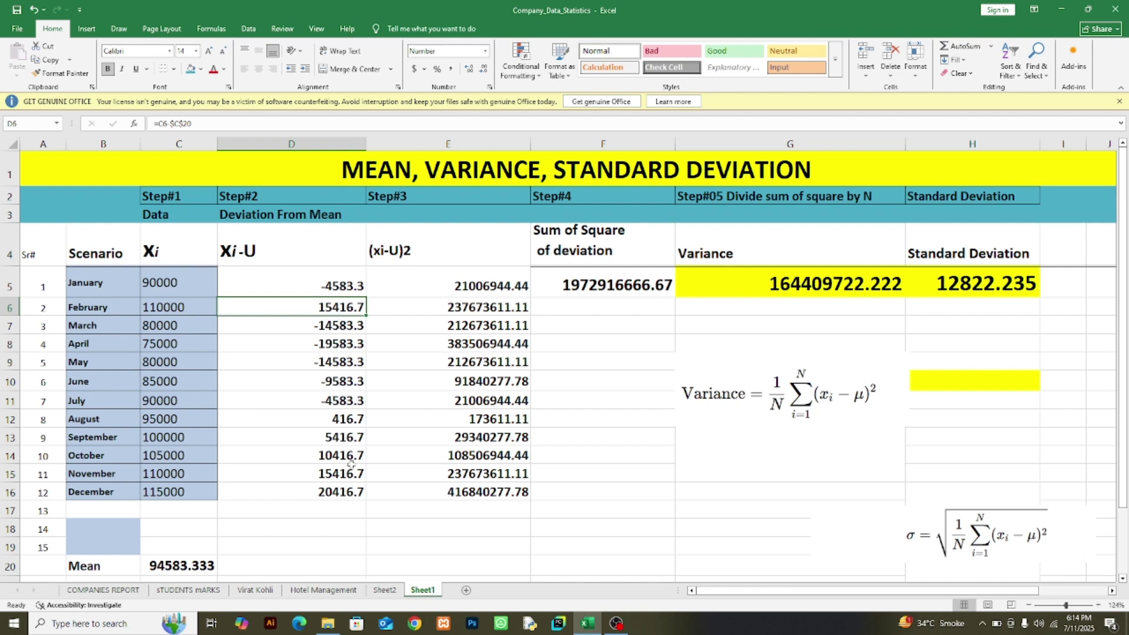
{"action": "left_click", "coordinate": [438, 290]}
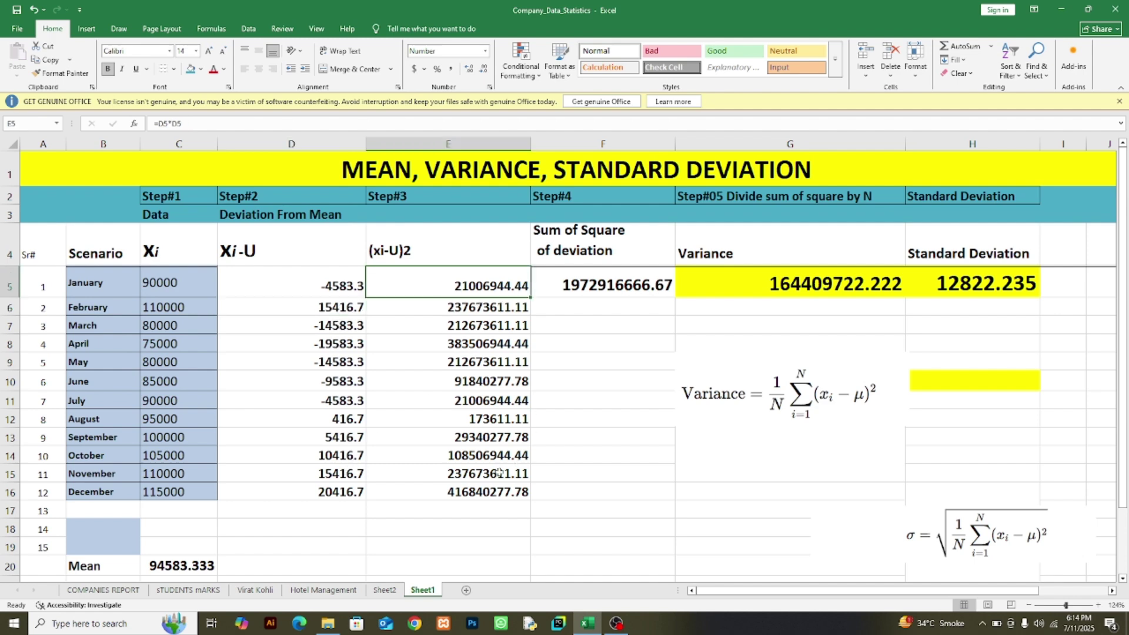
{"action": "left_click", "coordinate": [614, 292]}
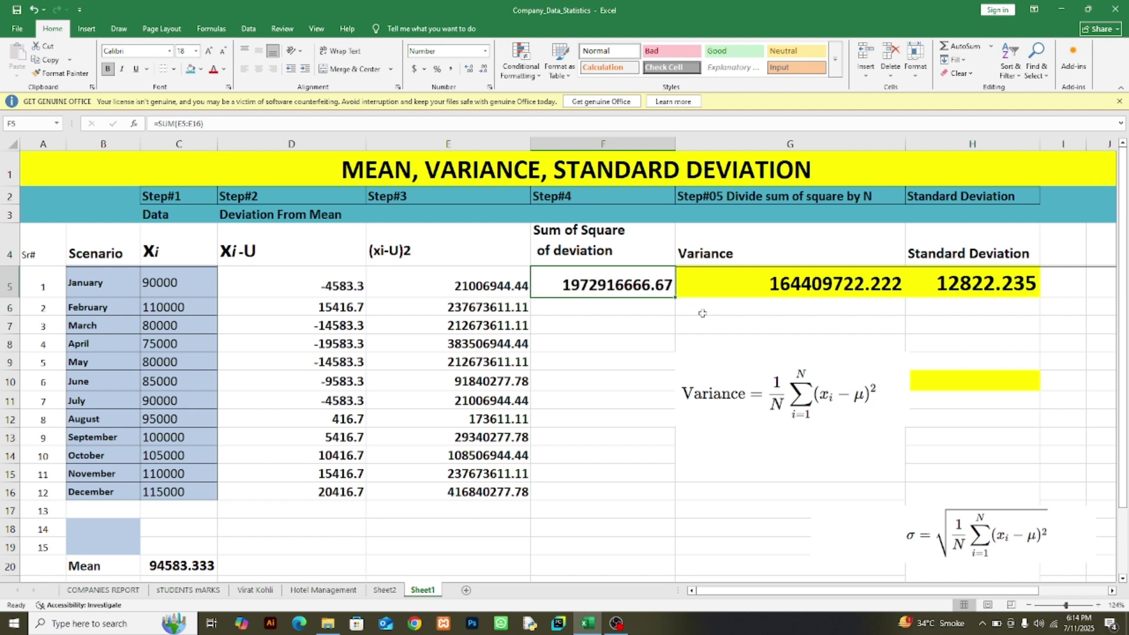
{"action": "left_click", "coordinate": [775, 280]}
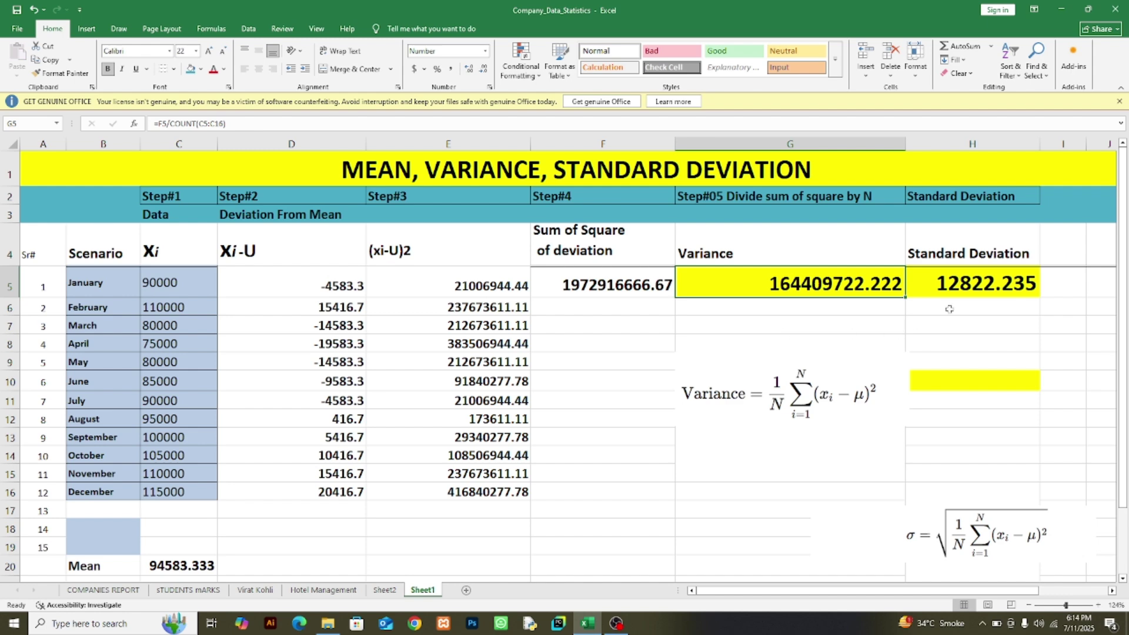
{"action": "left_click", "coordinate": [970, 284]}
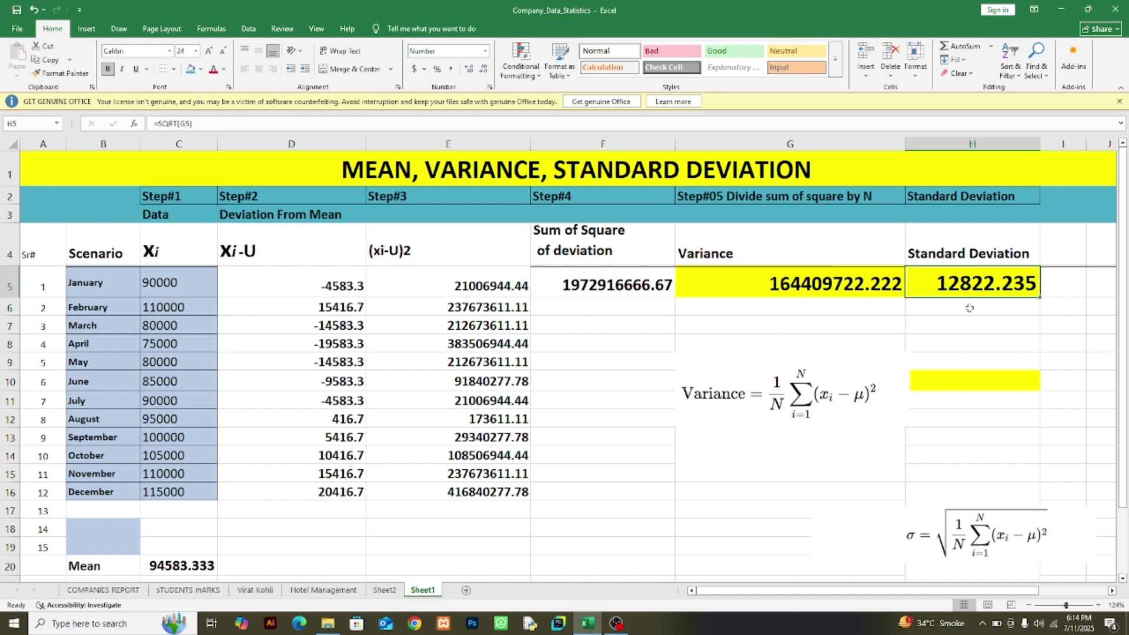
- Copy January's 90000 down to every month through December, and set February to 95000
{"action": "left_click", "coordinate": [170, 295]}
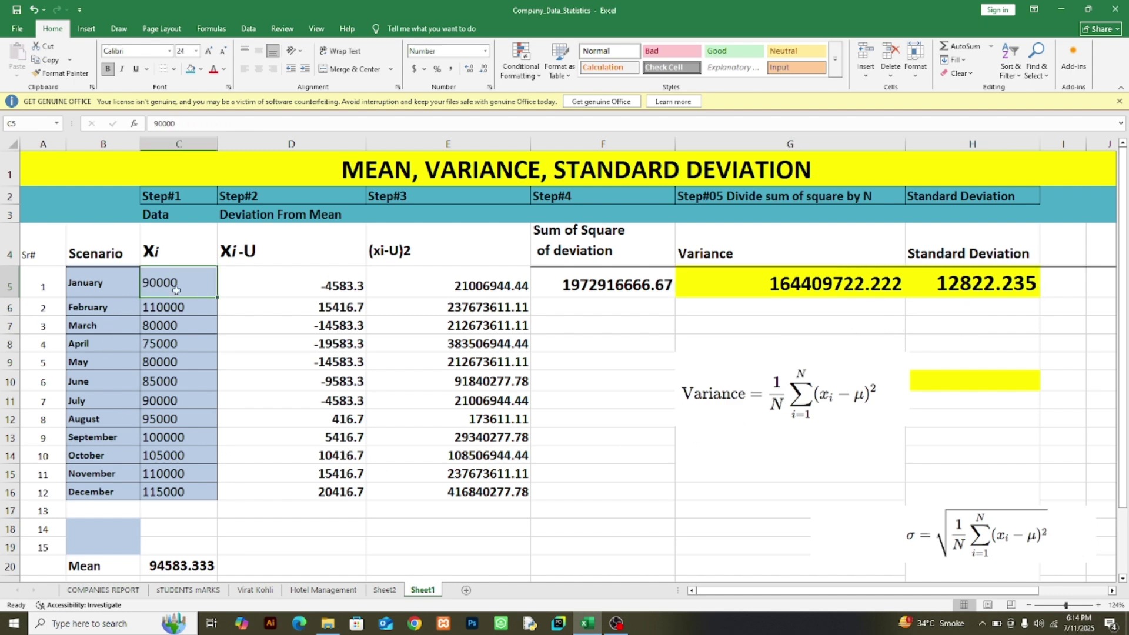
{"action": "mouse_move", "coordinate": [217, 302]}
{"action": "left_mouse_down"}
{"action": "mouse_move", "coordinate": [217, 518]}
{"action": "mouse_move", "coordinate": [214, 504]}
{"action": "left_mouse_up"}
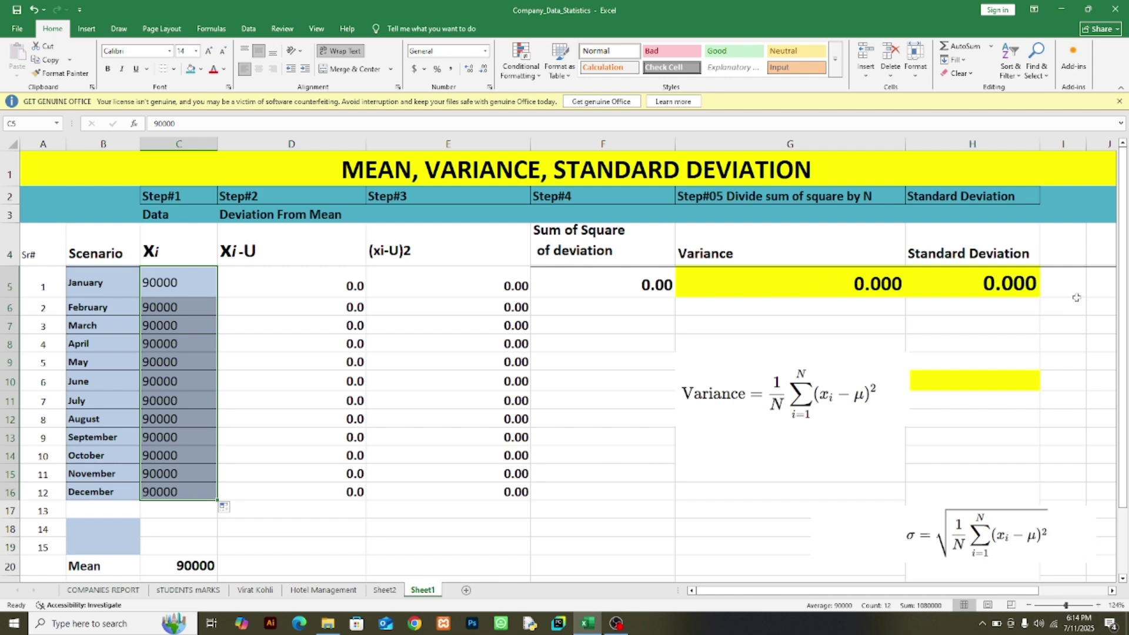
{"action": "left_click", "coordinate": [165, 311]}
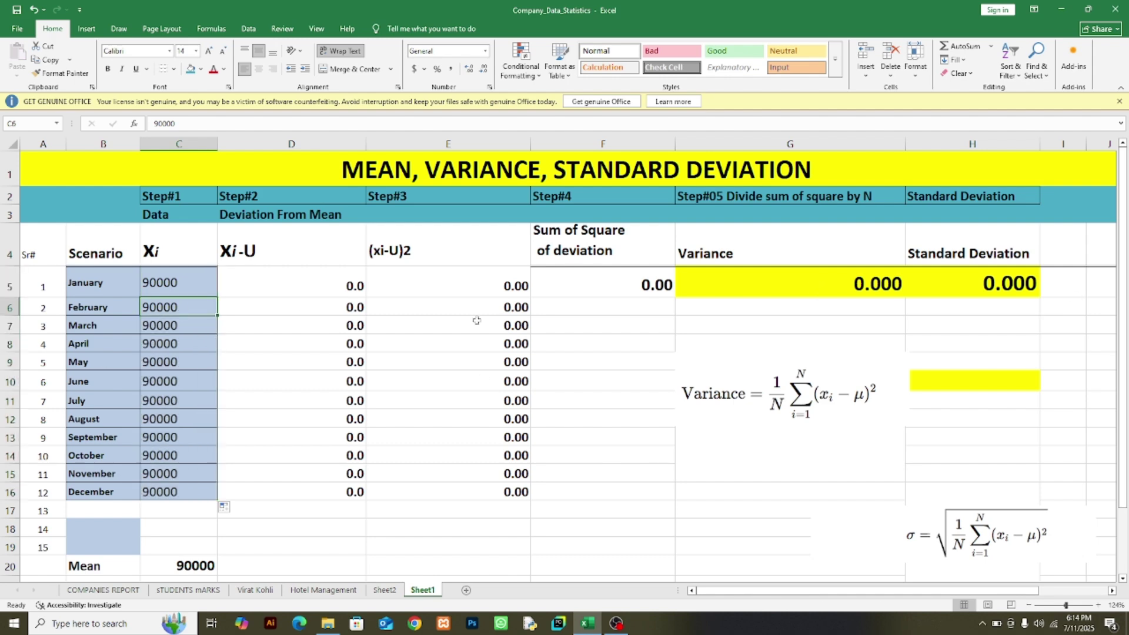
{"action": "type", "text": "95000"}
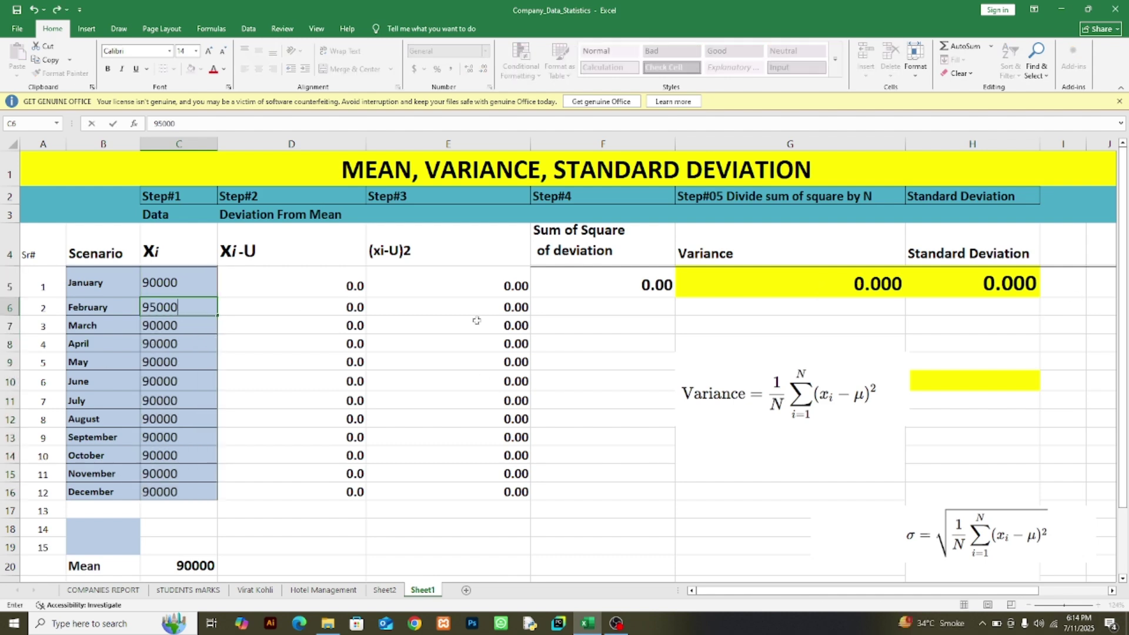
{"action": "key", "text": "Return"}
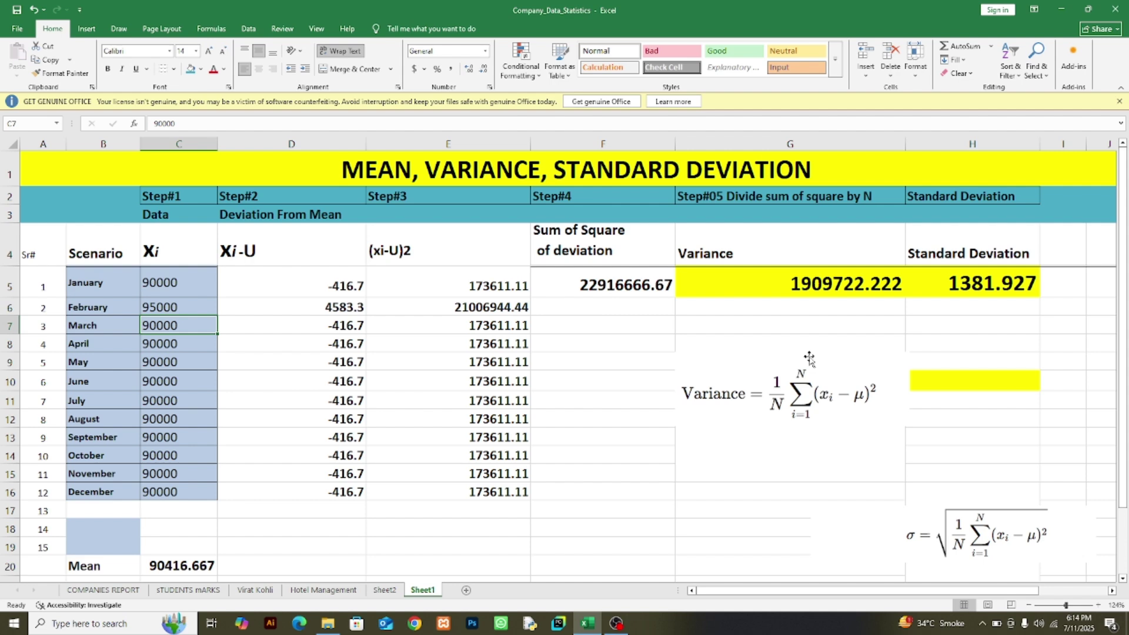
- Clear the monthly data values in the Xi column from January through December
{"action": "left_click", "coordinate": [150, 401]}
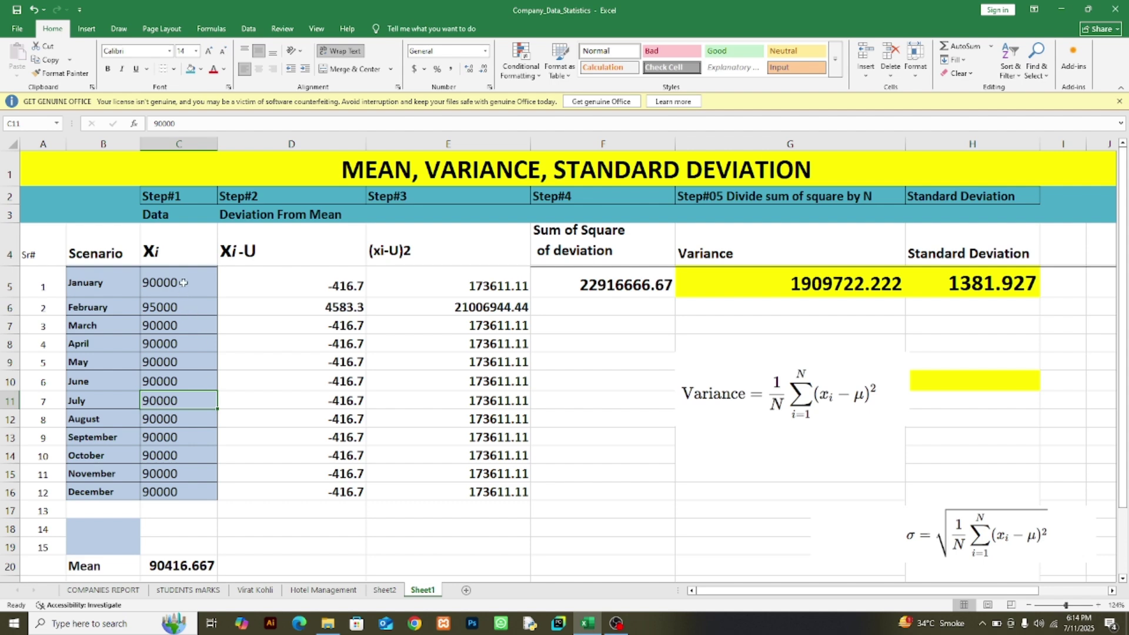
{"action": "left_click_drag", "start_coordinate": [182, 283], "coordinate": [178, 495]}
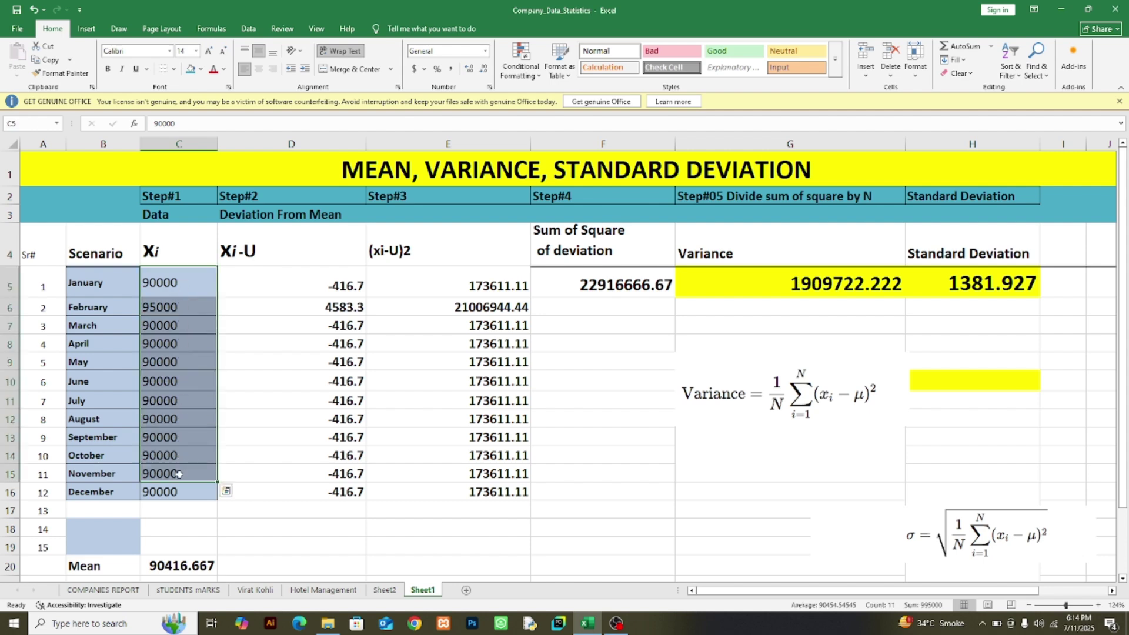
{"action": "left_click", "coordinate": [178, 496]}
{"action": "left_click", "coordinate": [171, 287]}
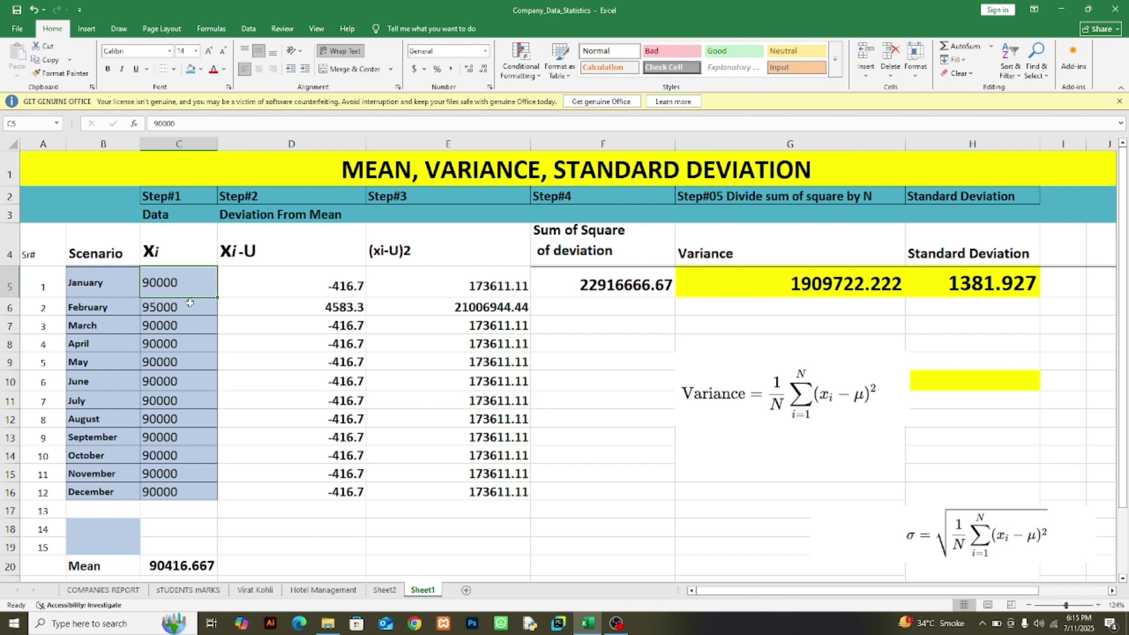
{"action": "left_click", "coordinate": [191, 434]}
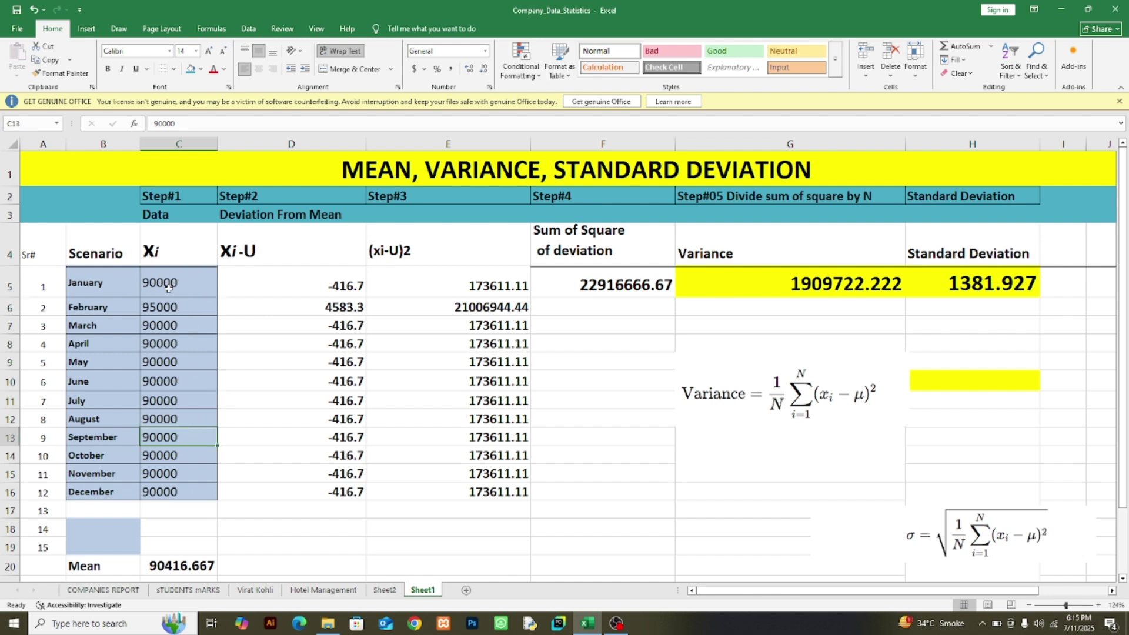
{"action": "left_click_drag", "start_coordinate": [168, 288], "coordinate": [191, 486]}
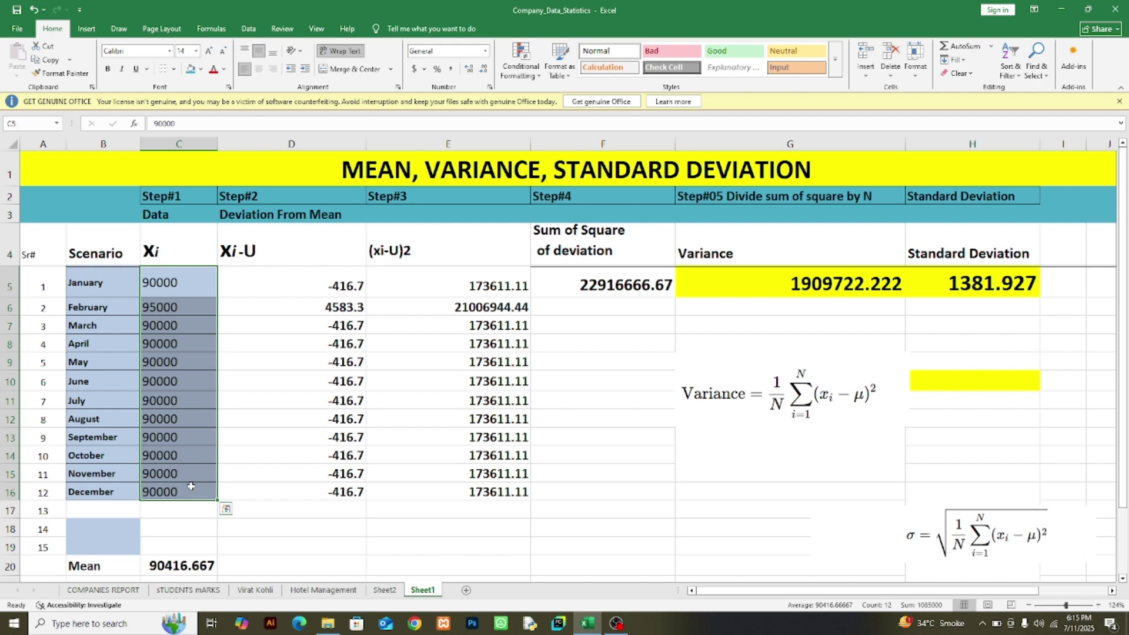
{"action": "key", "text": "Delete"}
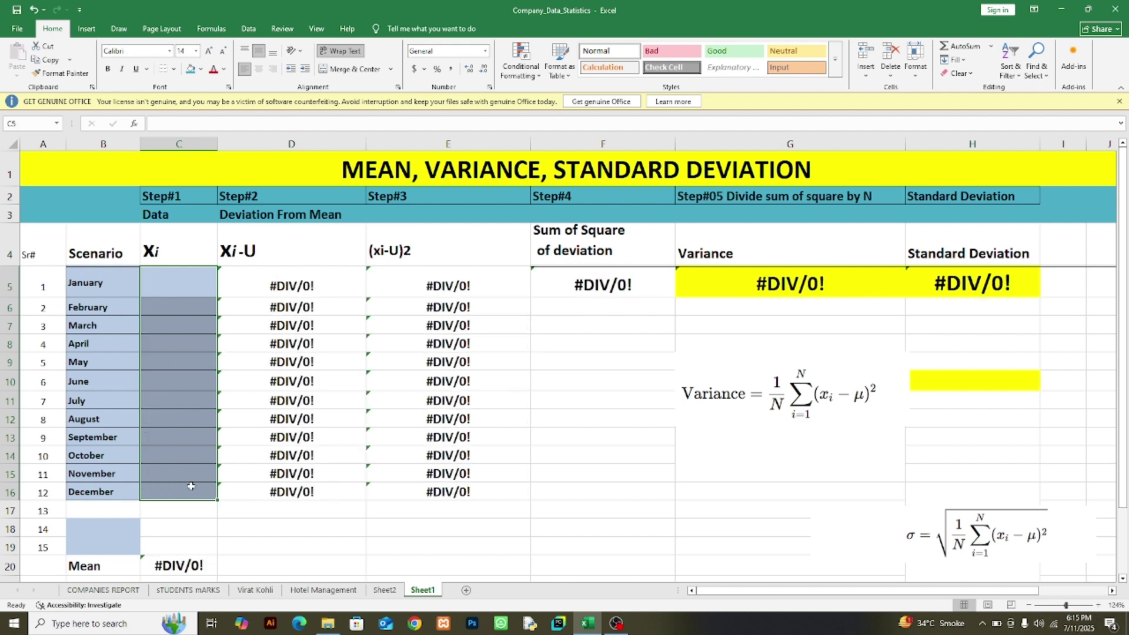
- Enter the monthly data values 1130 for January, 1200 for February and 600 for March
{"action": "left_click", "coordinate": [179, 285]}
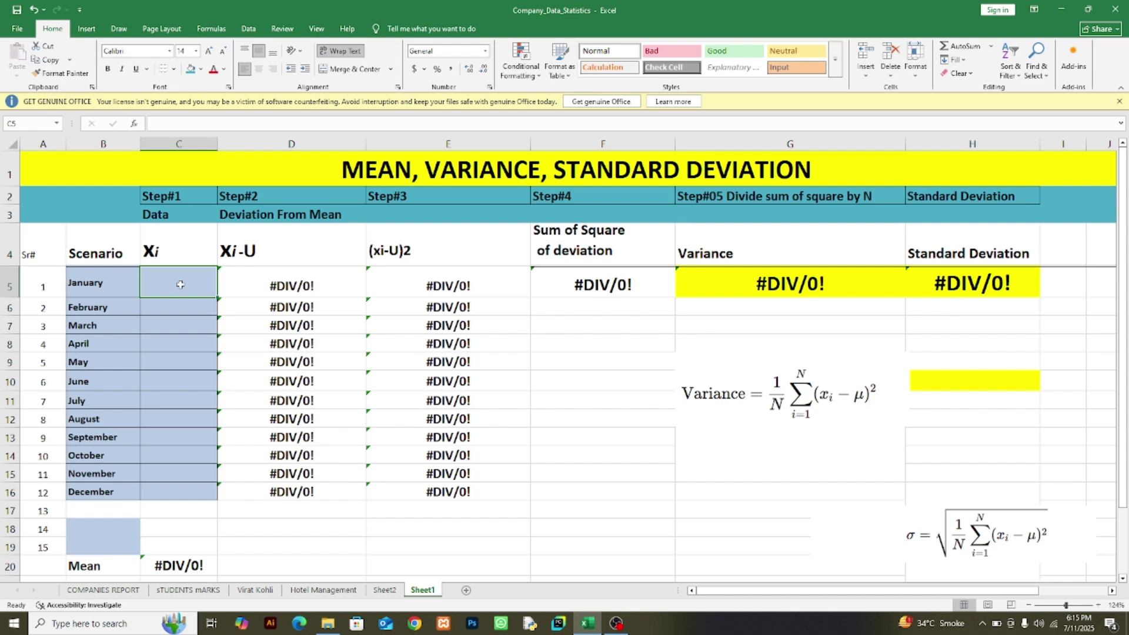
{"action": "type", "text": "1"}
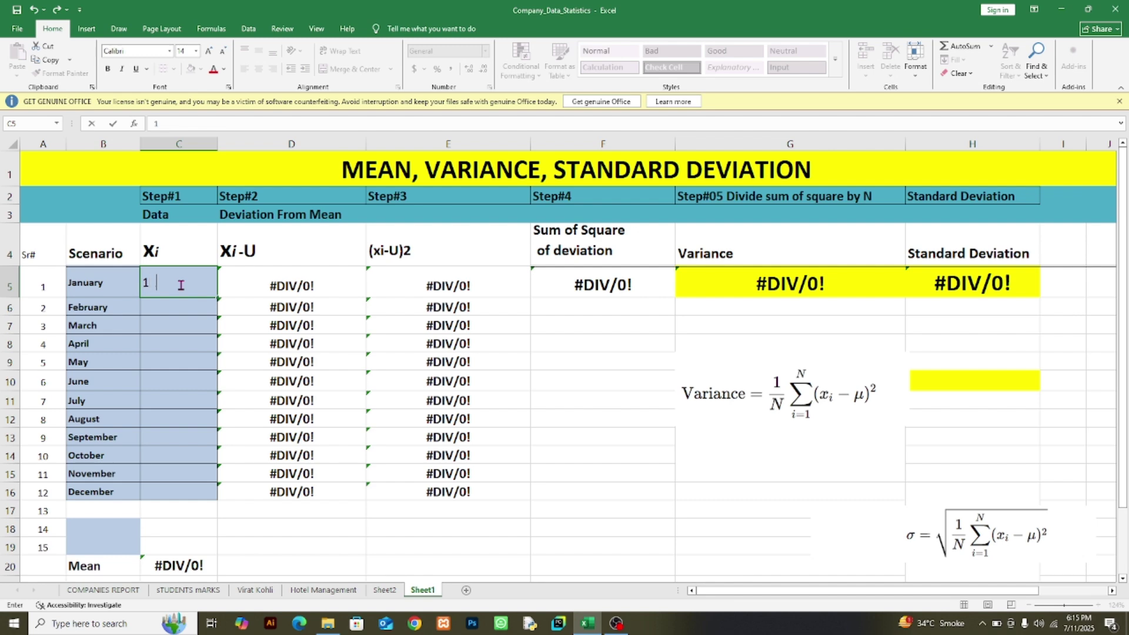
{"action": "type", "text": "130"}
{"action": "key", "text": "Return"}
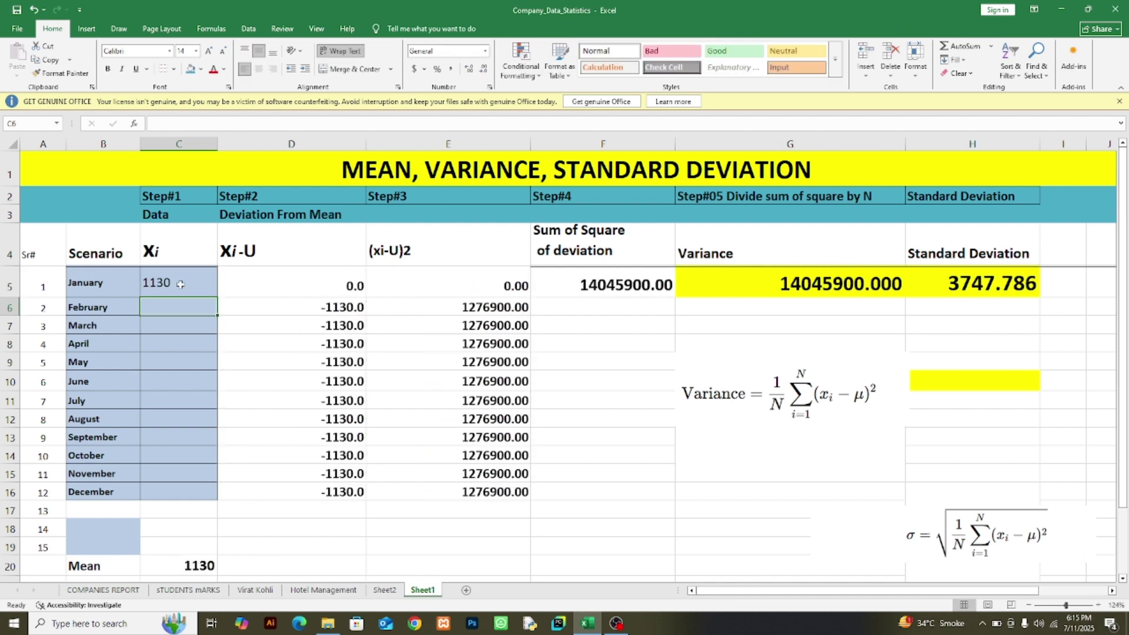
{"action": "type", "text": "1200"}
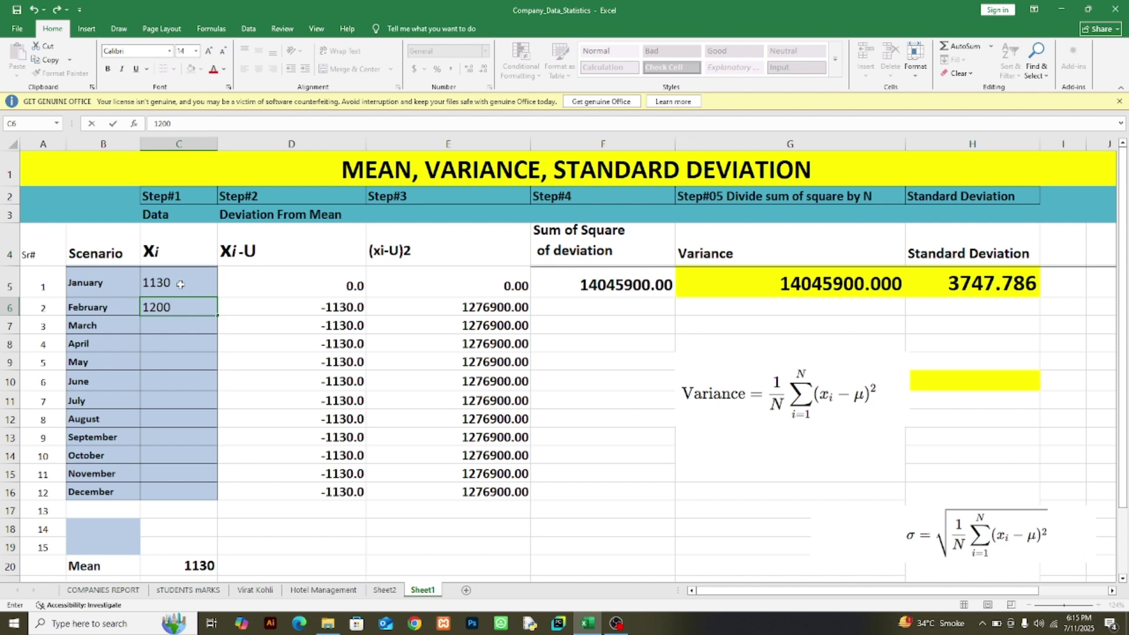
{"action": "key", "text": "Return"}
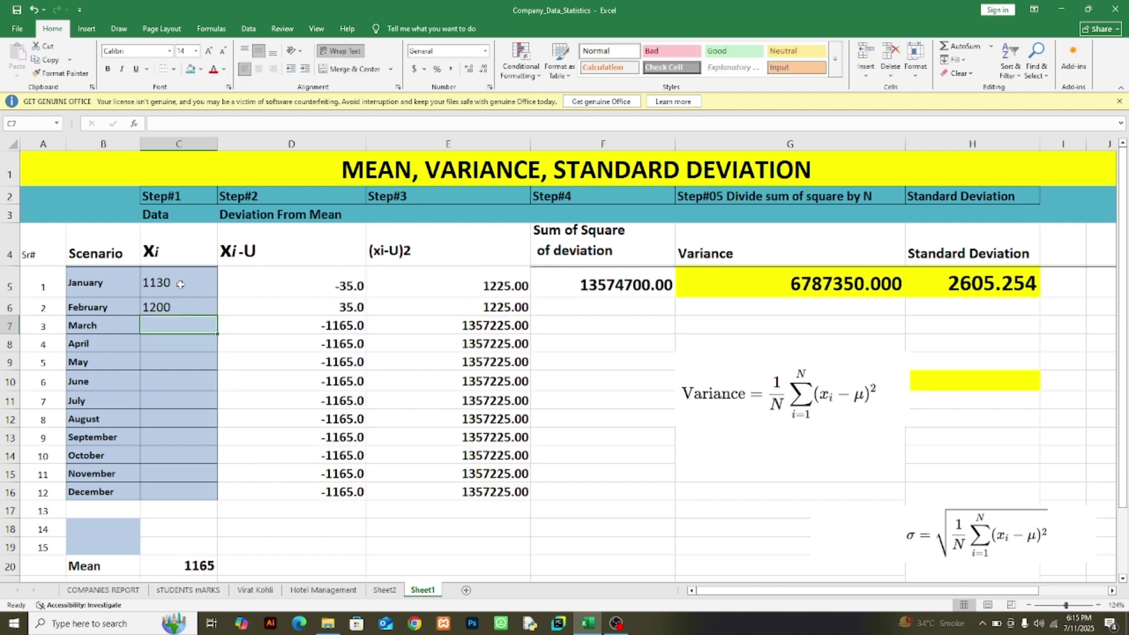
{"action": "type", "text": "600"}
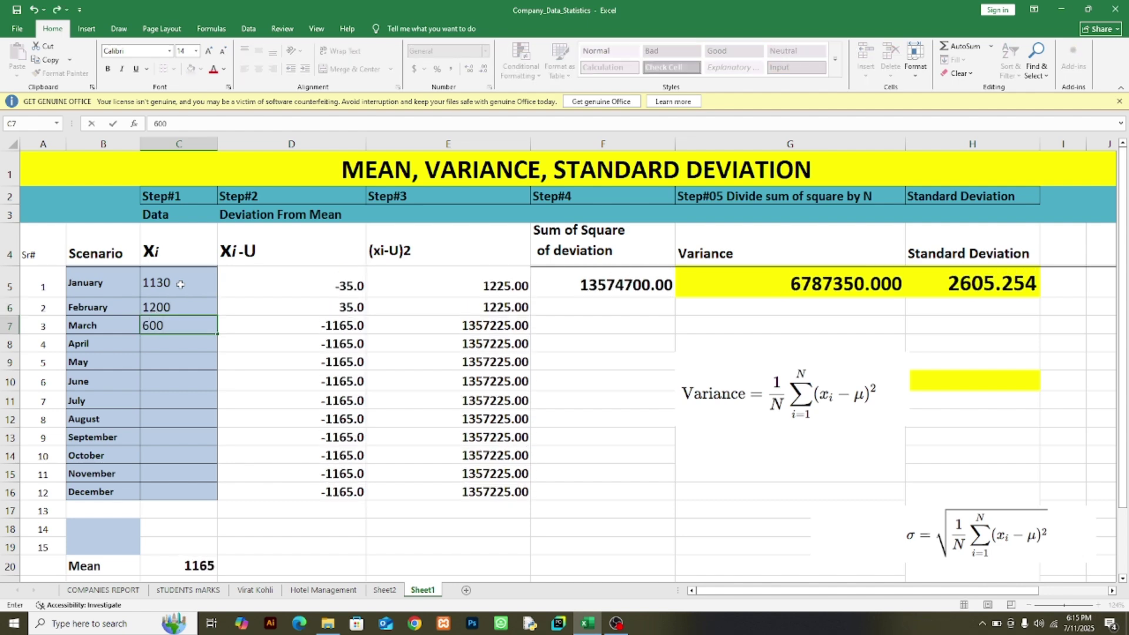
{"action": "key", "text": "Return"}
- Enter the monthly data values 1230 for April and 1590 for May
{"action": "type", "text": "1"}
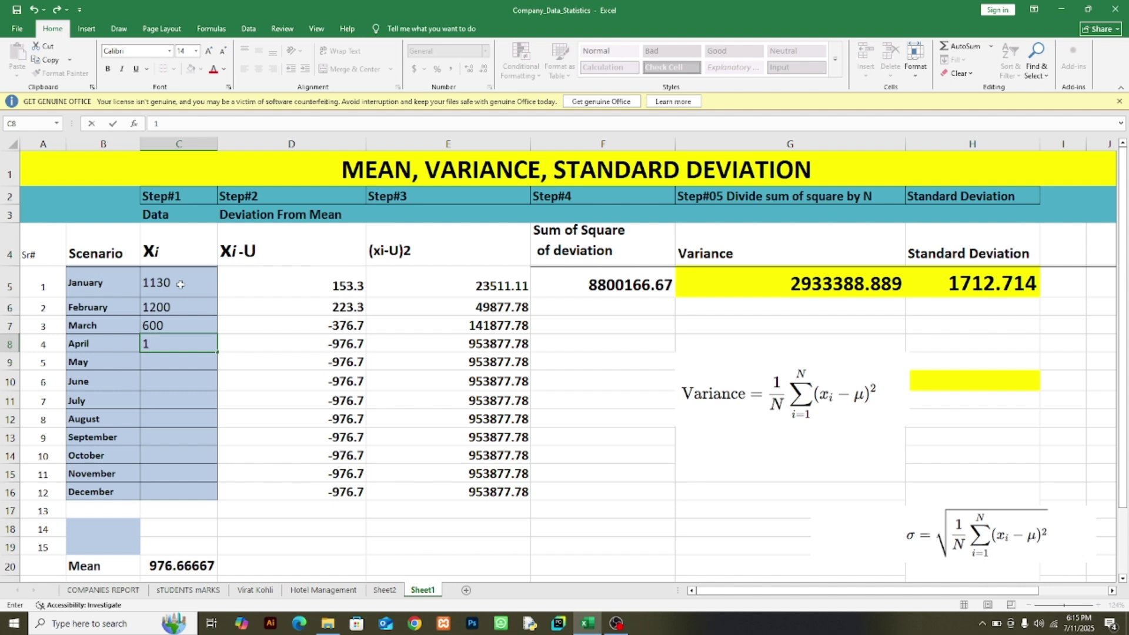
{"action": "type", "text": "30"}
{"action": "key", "text": "BackSpace"}
{"action": "key", "text": "BackSpace"}
{"action": "type", "text": "230"}
{"action": "key", "text": "Return"}
{"action": "type", "text": "1590"}
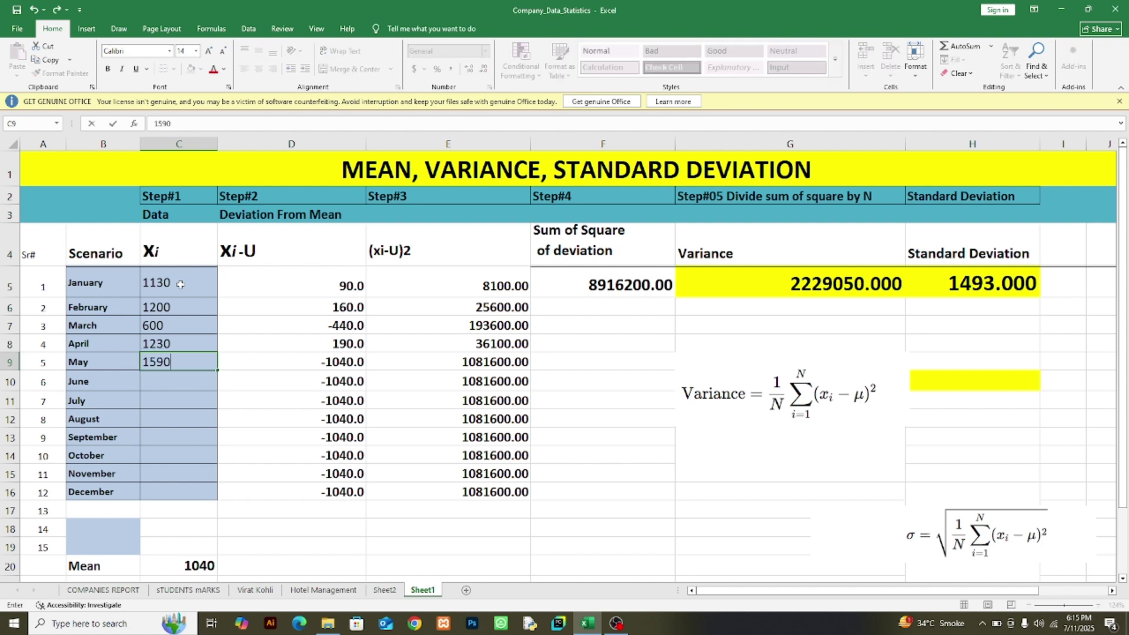
{"action": "key", "text": "Return"}
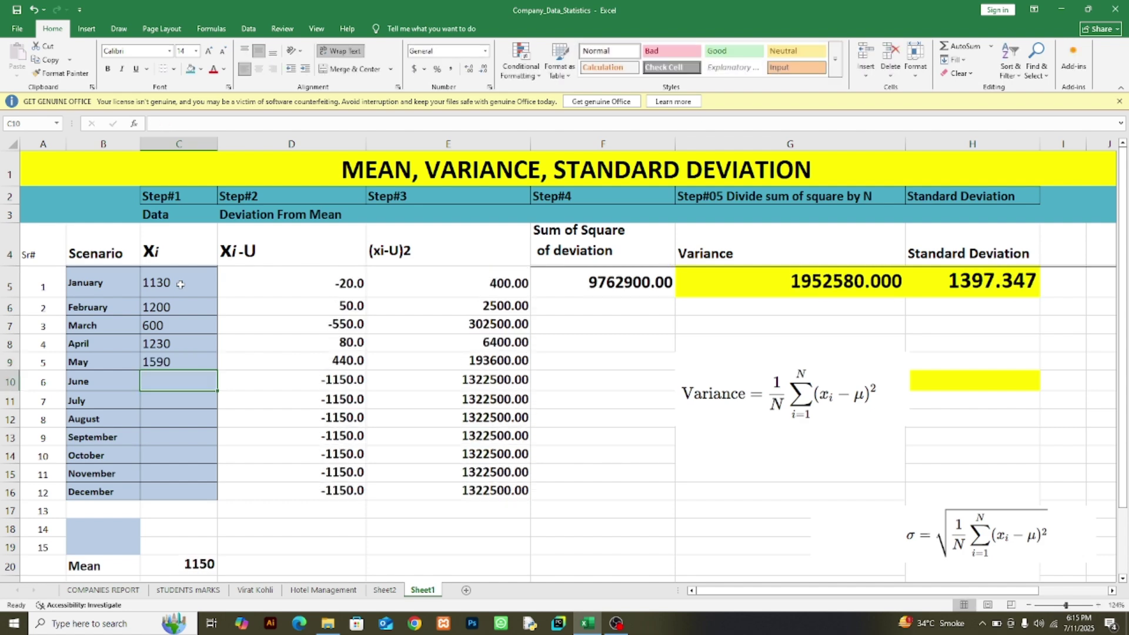
- Enter the monthly data values 2590 for June and 3456 for July
{"action": "type", "text": "2"}
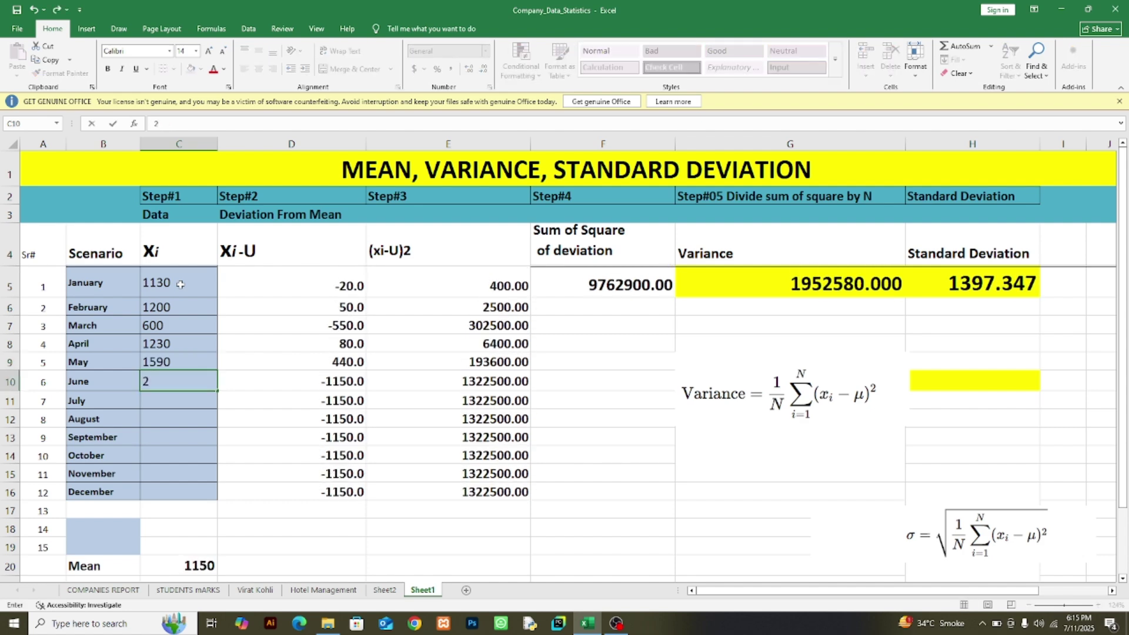
{"action": "type", "text": "590"}
{"action": "key", "text": "Return"}
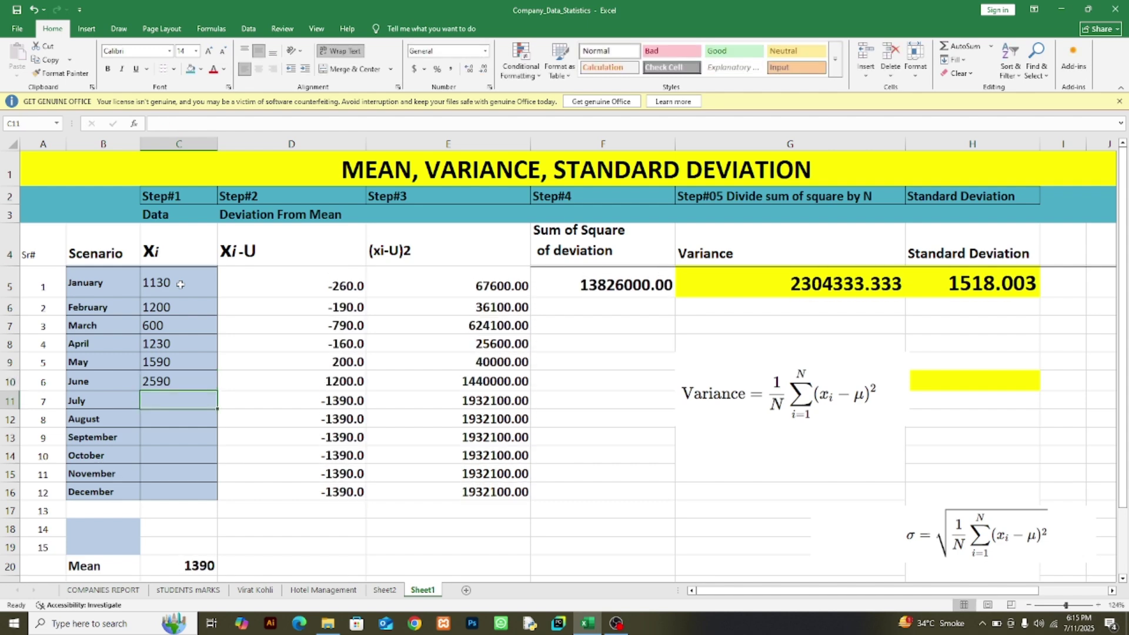
{"action": "type", "text": "34"}
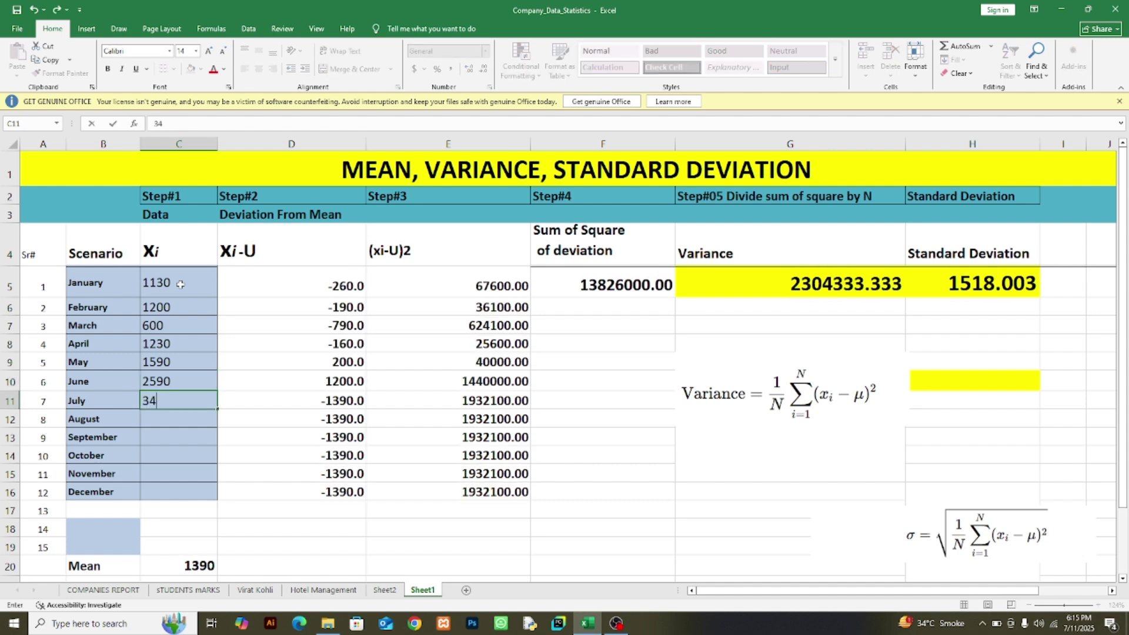
{"action": "type", "text": "56"}
{"action": "key", "text": "Return"}
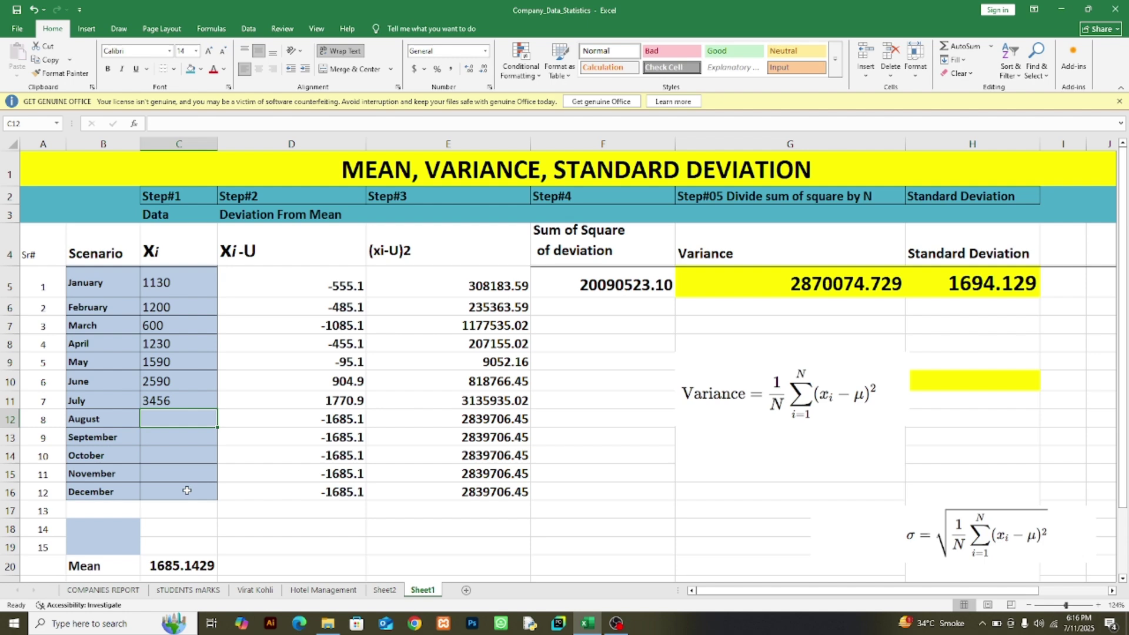
- Enter the monthly data values 5600 for August, 8700 for September and 9000 for October
{"action": "type", "text": "5600"}
{"action": "key", "text": "Return"}
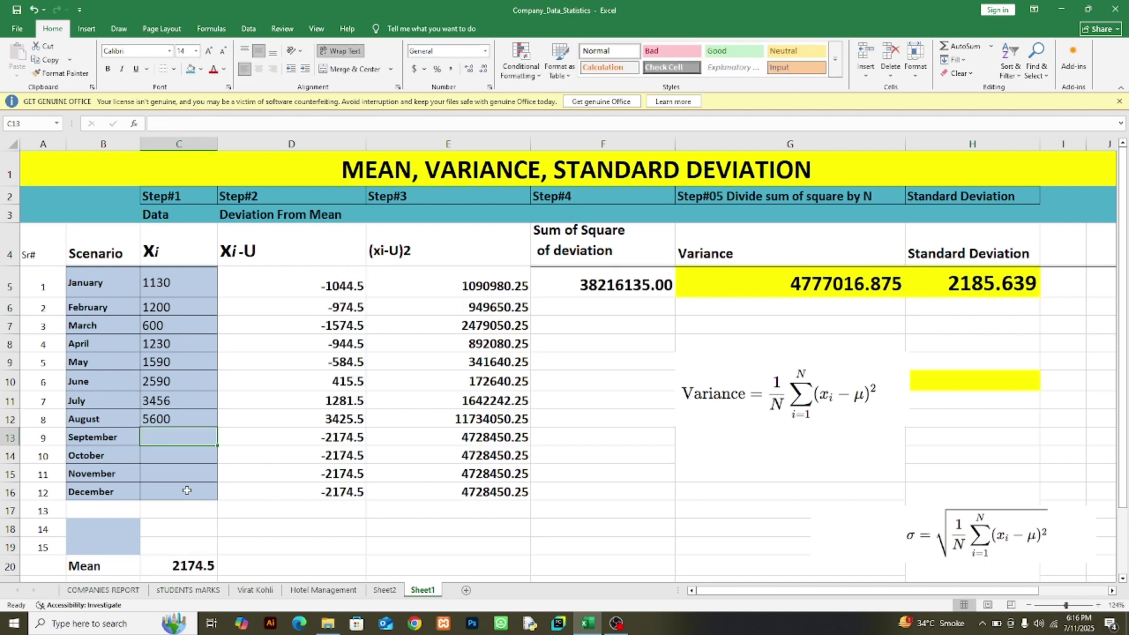
{"action": "type", "text": "8700"}
{"action": "key", "text": "Return"}
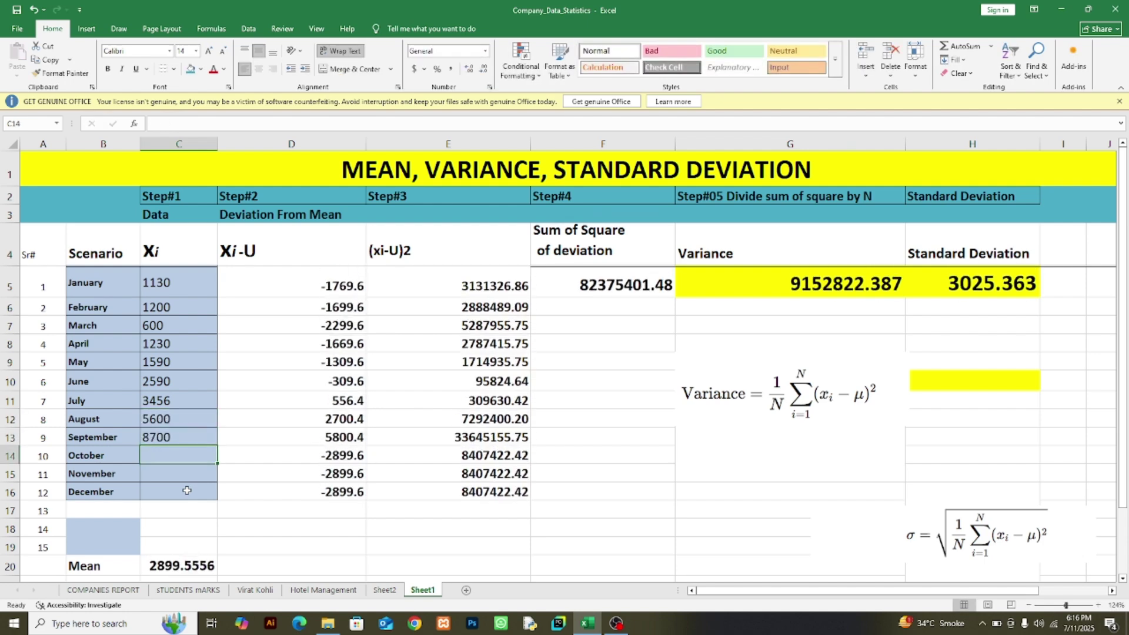
{"action": "type", "text": "9000"}
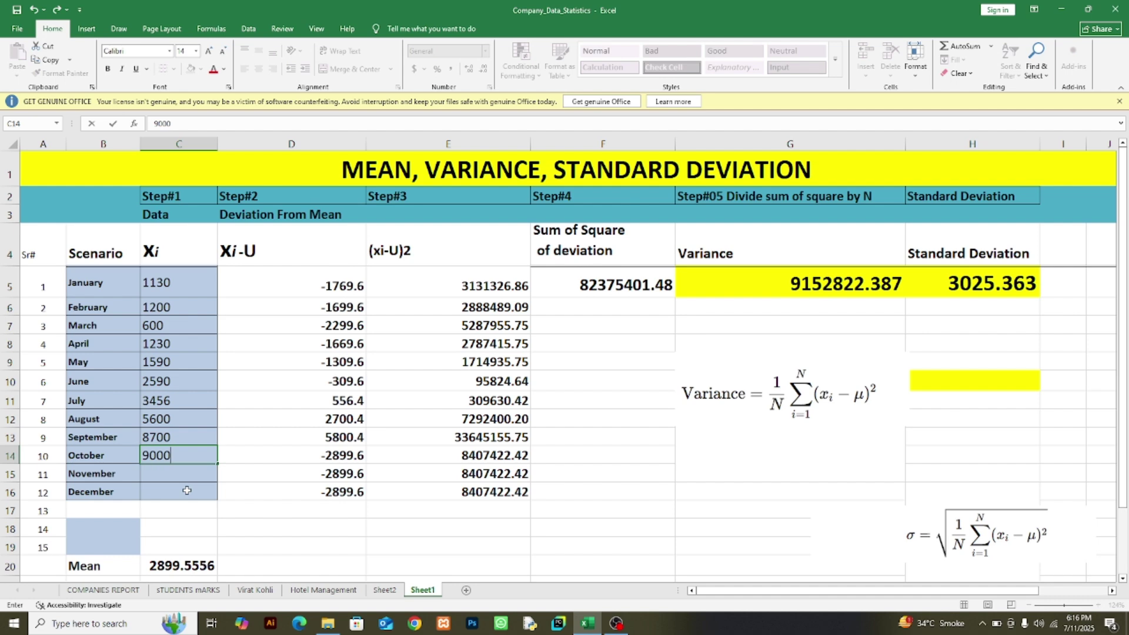
{"action": "key", "text": "Return"}
- Enter the monthly data values 11000 for November and 15000 for December
{"action": "type", "text": "11000"}
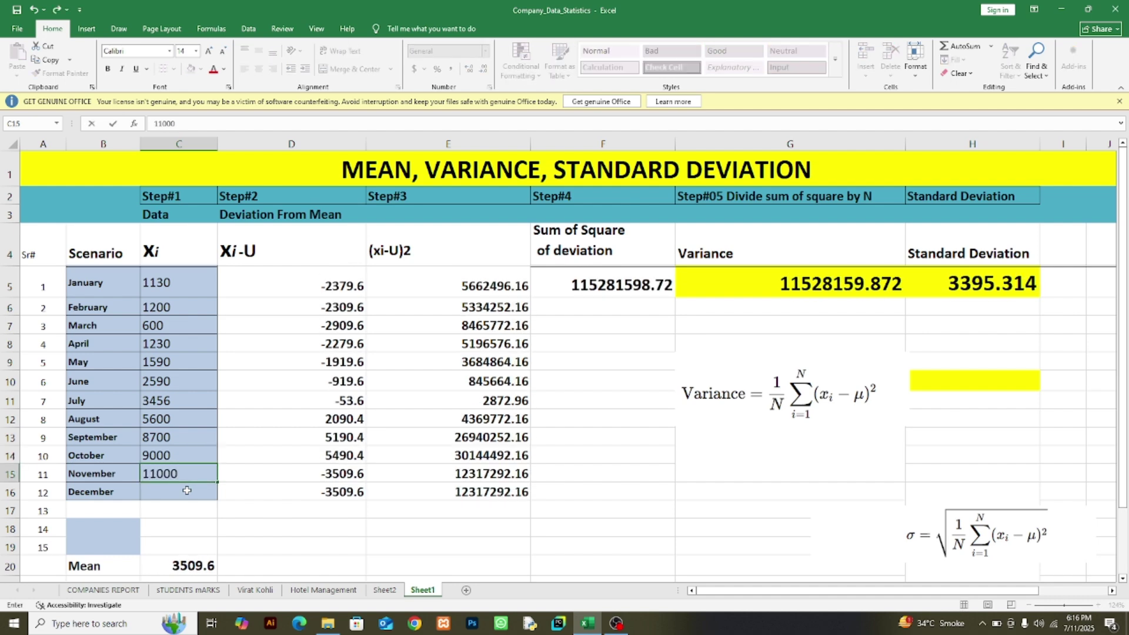
{"action": "key", "text": "Return"}
{"action": "type", "text": "1"}
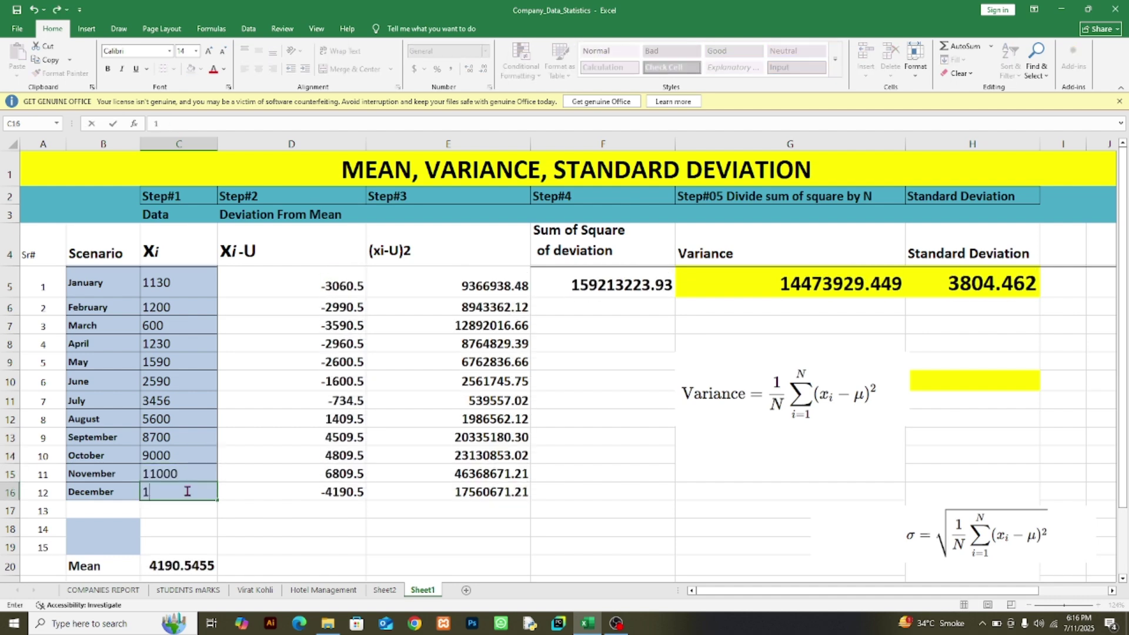
{"action": "type", "text": "50000"}
{"action": "key", "text": "ctrl+Return"}
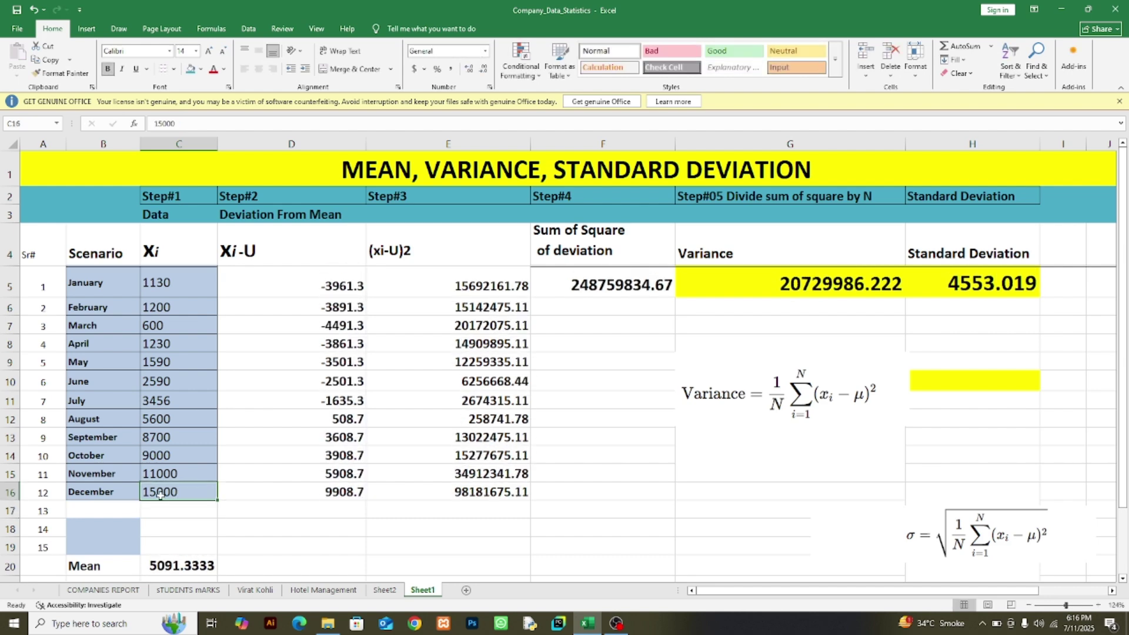
- Check the range used by the Mean formula against the monthly data, leaving the formula unchanged
{"action": "left_click_drag", "start_coordinate": [165, 288], "coordinate": [161, 400]}
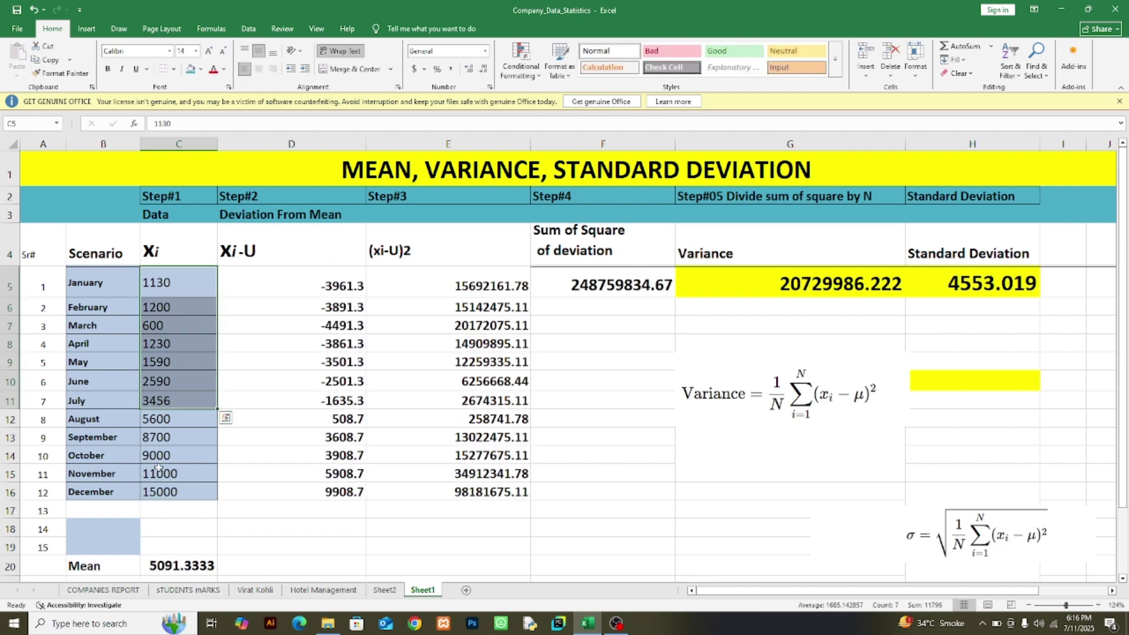
{"action": "double_click", "coordinate": [184, 567]}
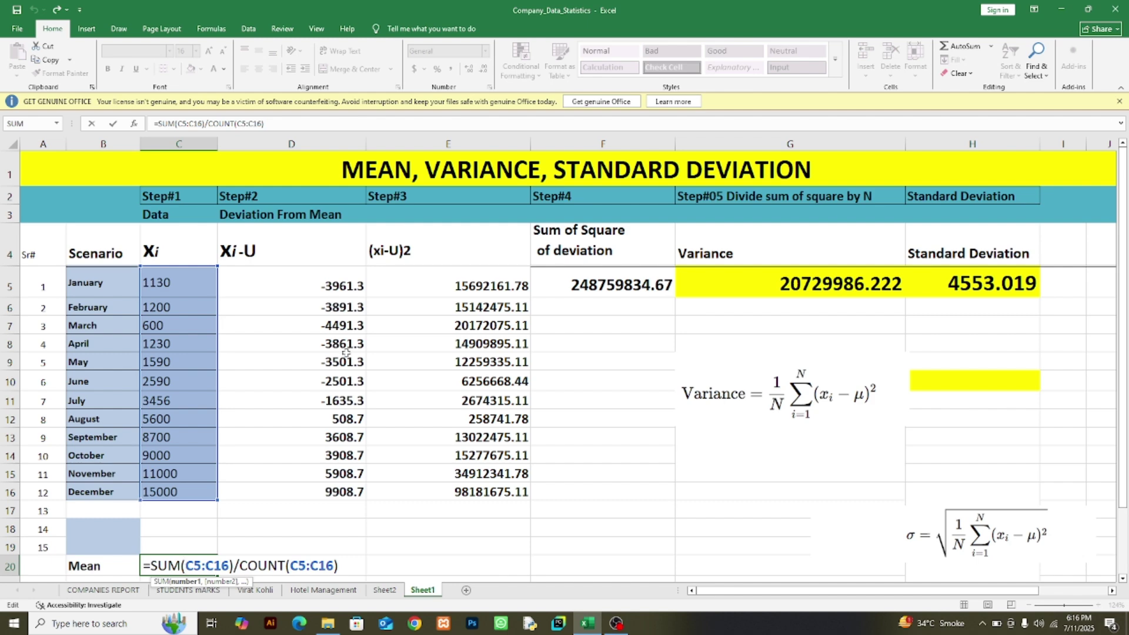
{"action": "key", "text": "Return"}
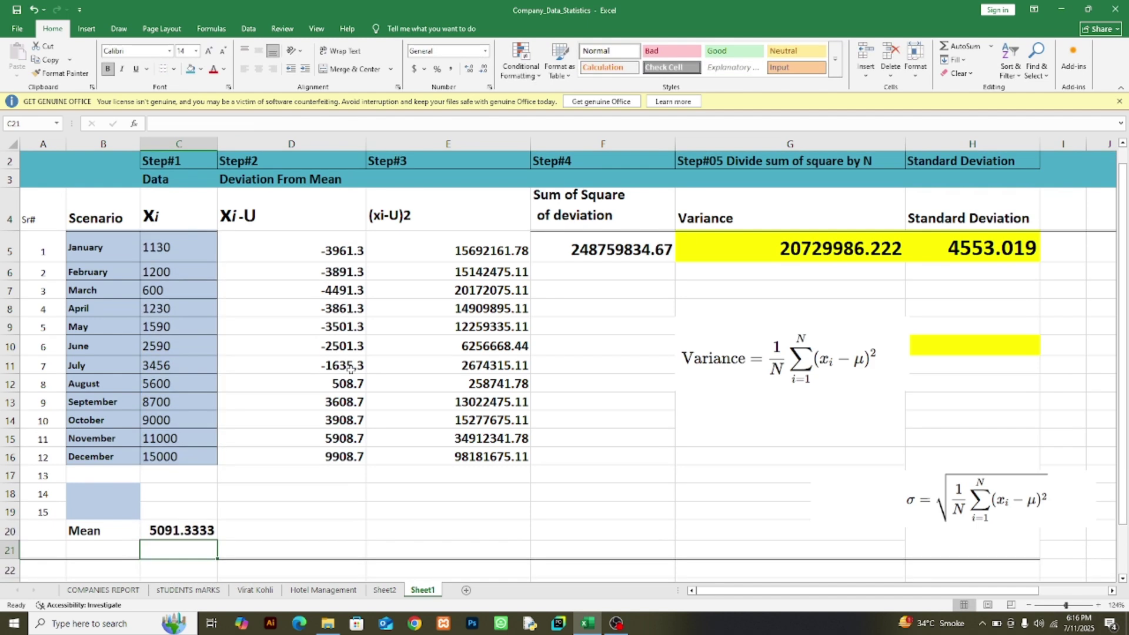
- Examine the deviation-from-mean formulas for January, February and March and the cells they reference
{"action": "left_click", "coordinate": [318, 257]}
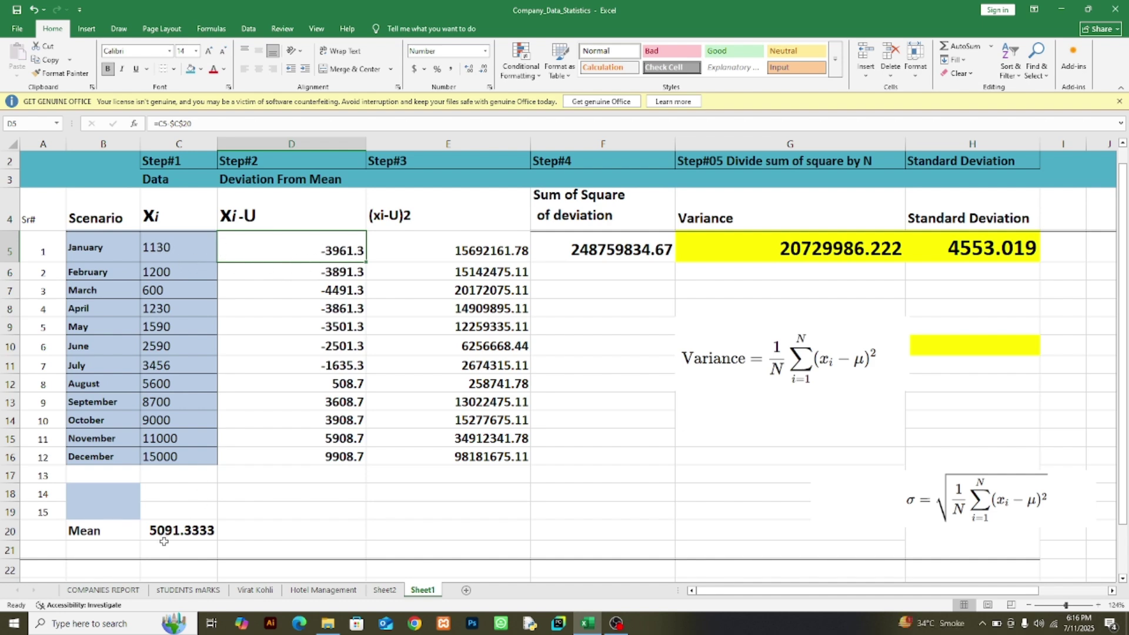
{"action": "left_click", "coordinate": [295, 274]}
{"action": "left_click", "coordinate": [294, 291]}
{"action": "double_click", "coordinate": [291, 252]}
{"action": "left_click", "coordinate": [296, 273]}
{"action": "double_click", "coordinate": [296, 272]}
{"action": "double_click", "coordinate": [294, 291]}
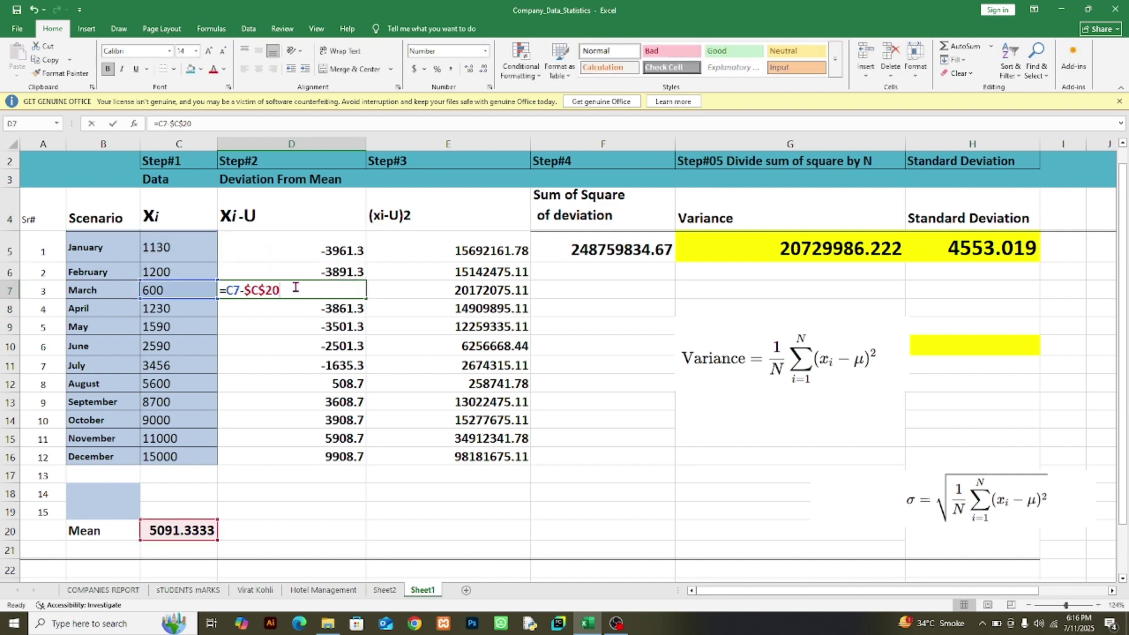
{"action": "left_click", "coordinate": [294, 307]}
- Review the squared deviations for all months and the sum of squares, variance and standard deviation formulas
{"action": "left_click_drag", "start_coordinate": [480, 253], "coordinate": [503, 456]}
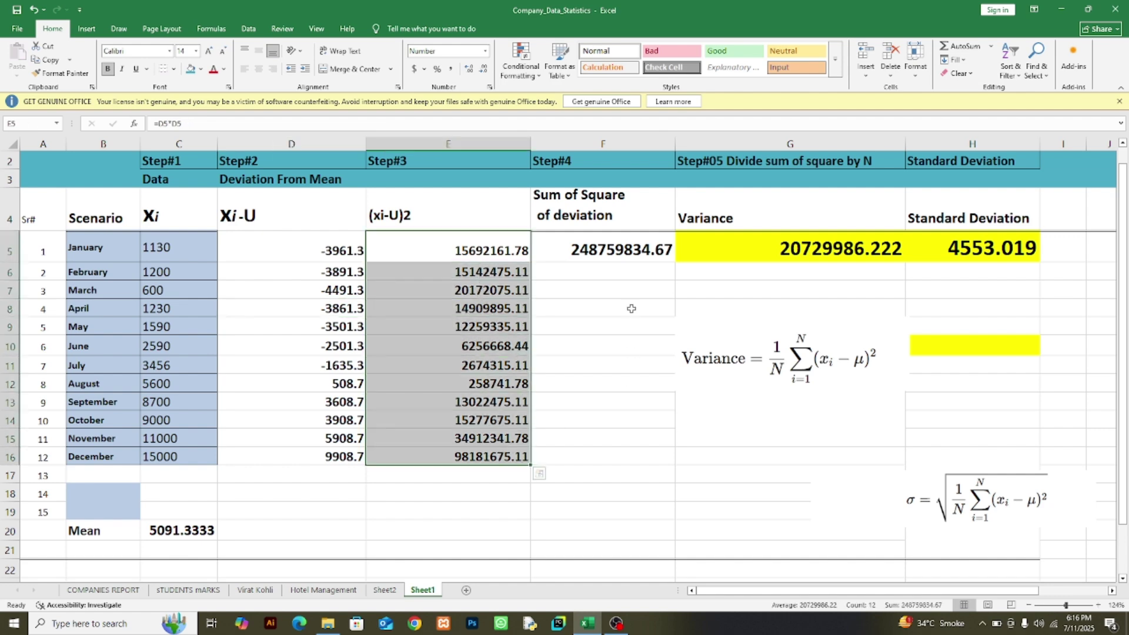
{"action": "left_click", "coordinate": [647, 255]}
{"action": "left_click", "coordinate": [788, 256]}
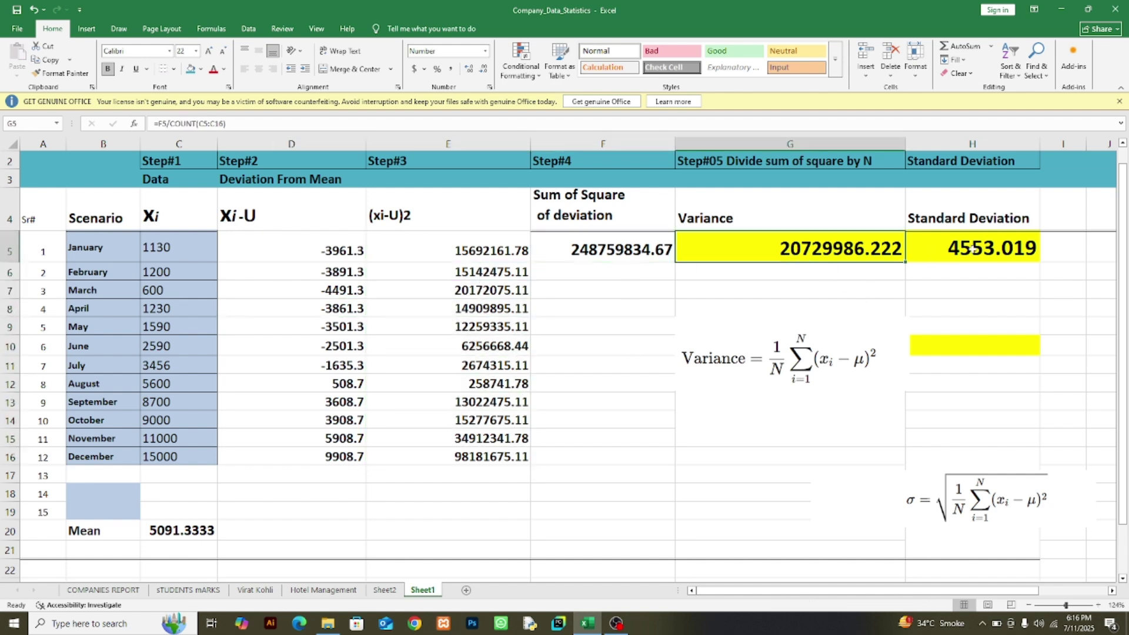
{"action": "left_click", "coordinate": [974, 250]}
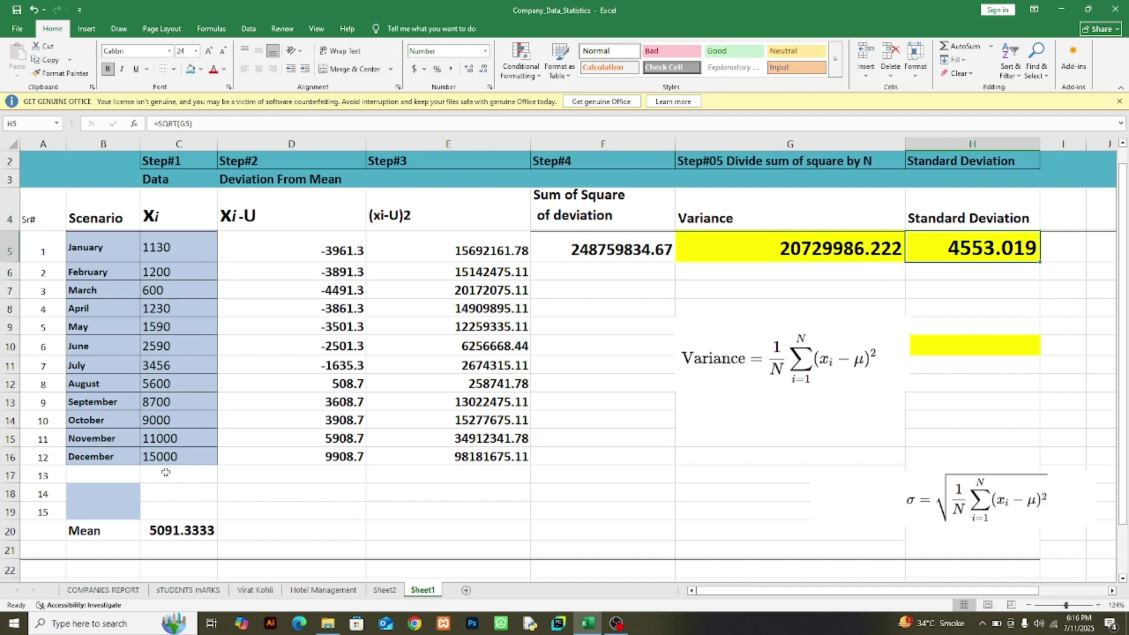
- Copy January's 1130 down the Xi column to every month through December
{"action": "left_click", "coordinate": [166, 310]}
{"action": "left_click", "coordinate": [159, 260]}
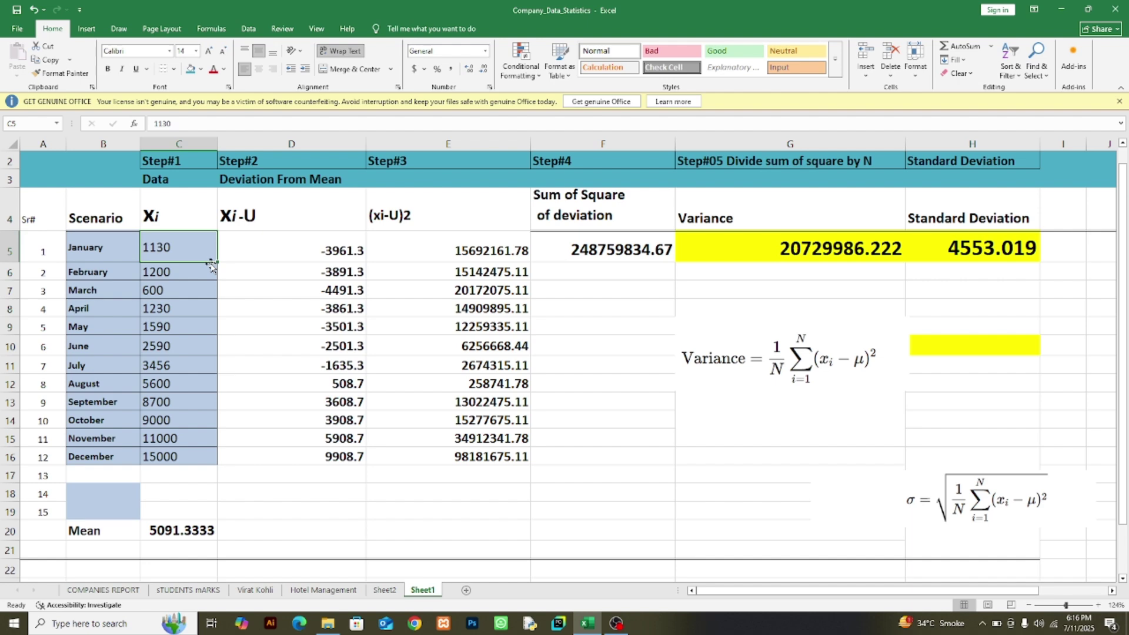
{"action": "left_click_drag", "start_coordinate": [219, 264], "coordinate": [227, 457]}
{"action": "left_click", "coordinate": [173, 330]}
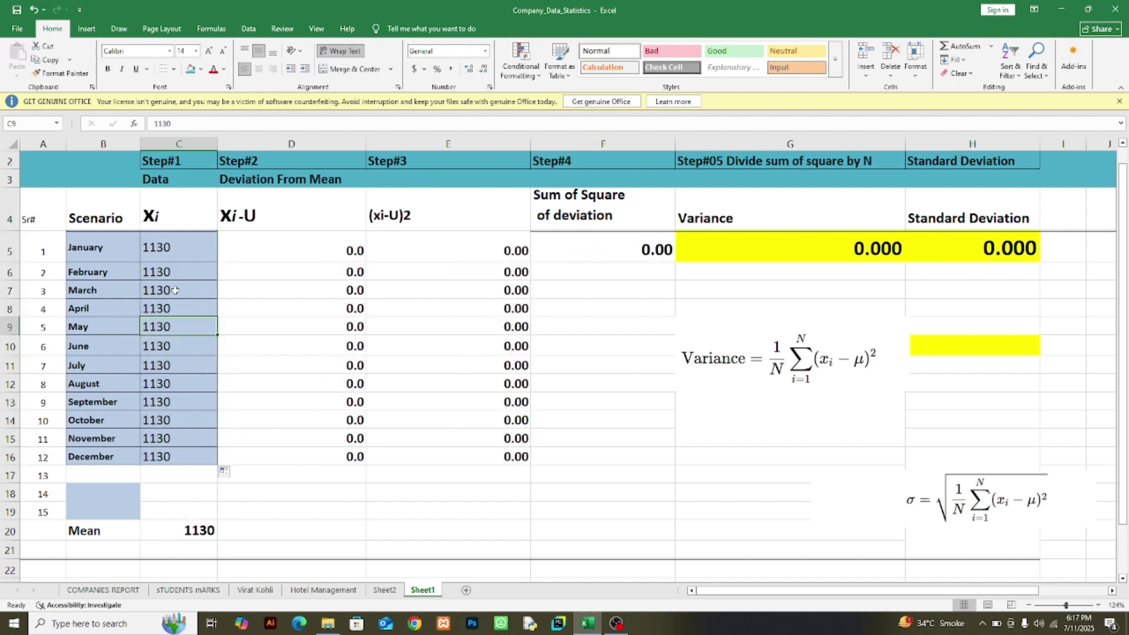
- Set March's Xi value to 1500 and August's to 1890 to see how outliers affect the variance and standard deviation
{"action": "left_click", "coordinate": [175, 290]}
{"action": "type", "text": "1500"}
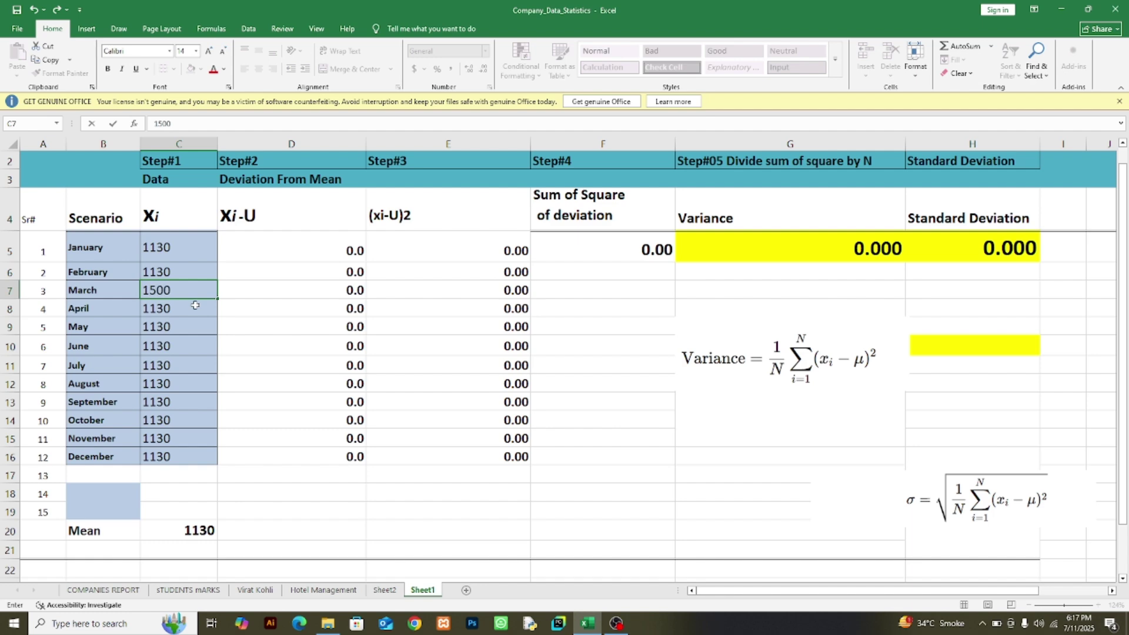
{"action": "key", "text": "Return"}
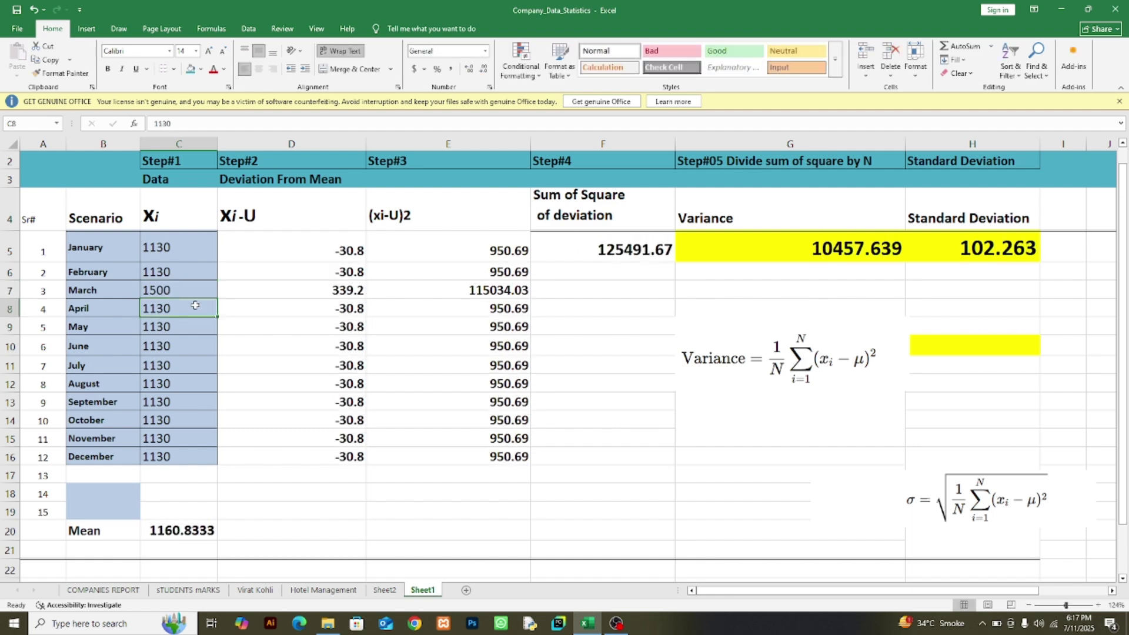
{"action": "left_click", "coordinate": [188, 385]}
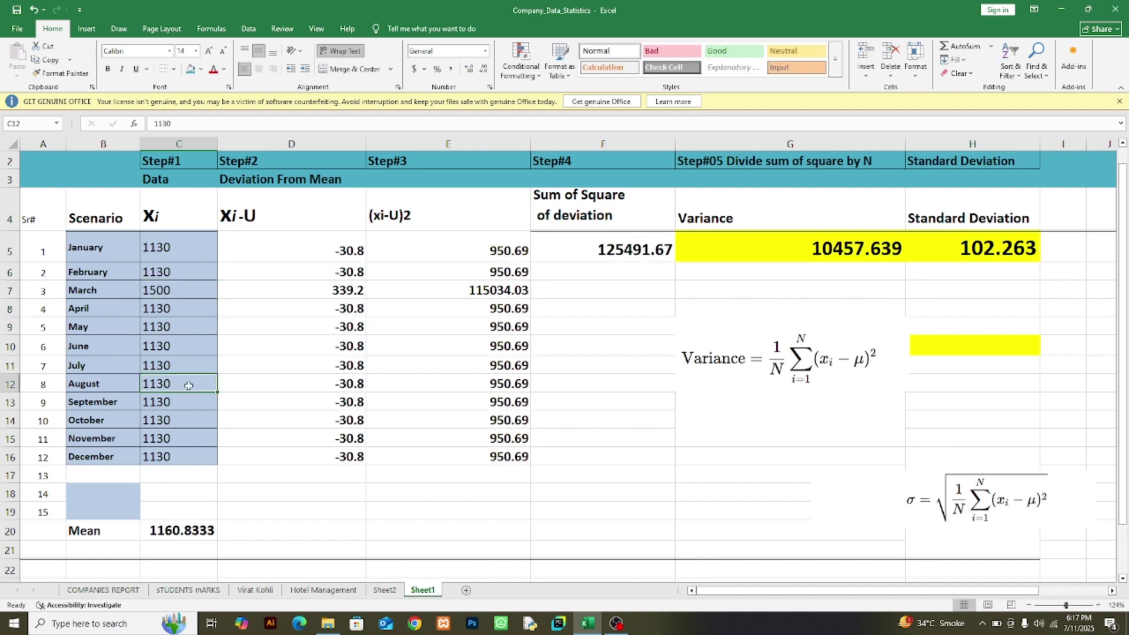
{"action": "type", "text": "1890"}
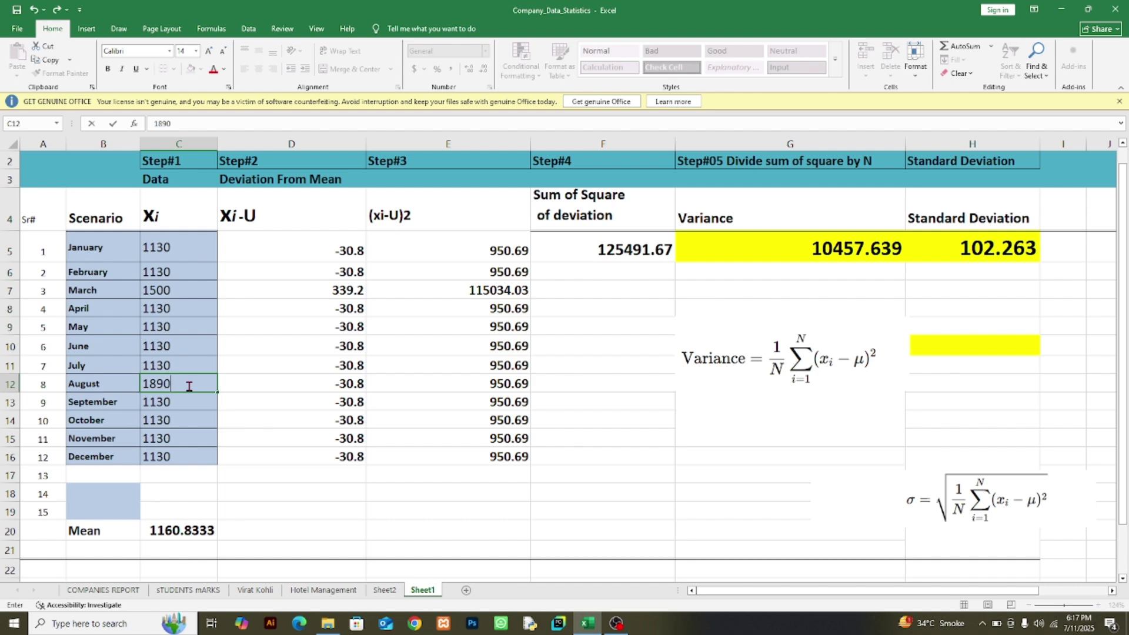
{"action": "key", "text": "Return"}
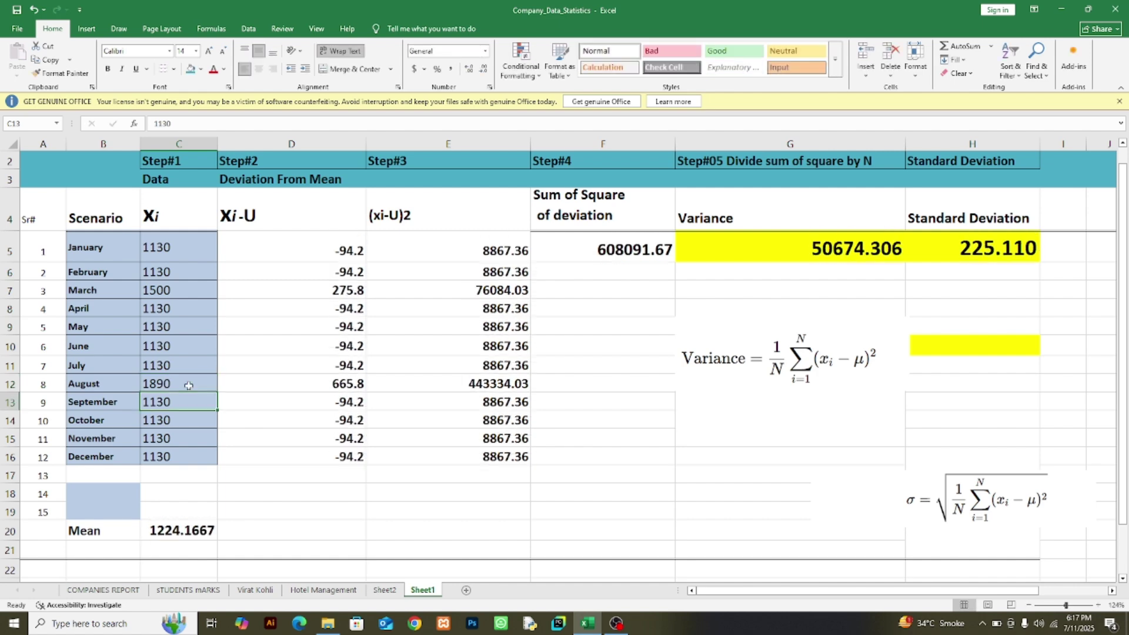
{"action": "left_click", "coordinate": [179, 441]}
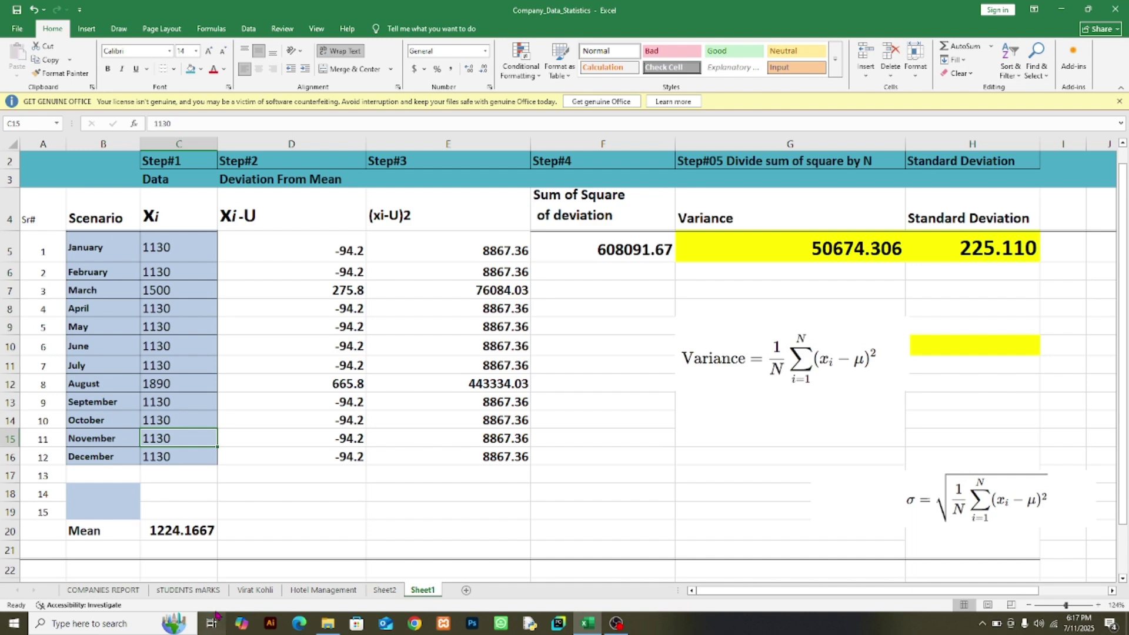
- Check the subjects on the students' marks sheet and replace Sheet1's January, February and March labels with Computer, Math and English
{"action": "left_click", "coordinate": [182, 590]}
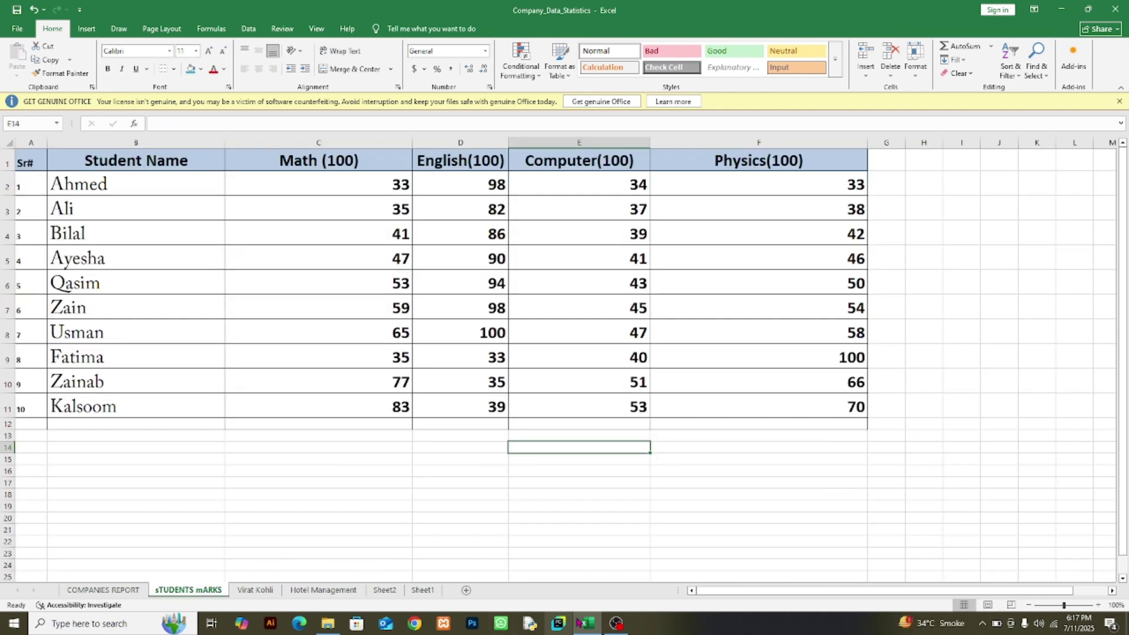
{"action": "left_click", "coordinate": [421, 591]}
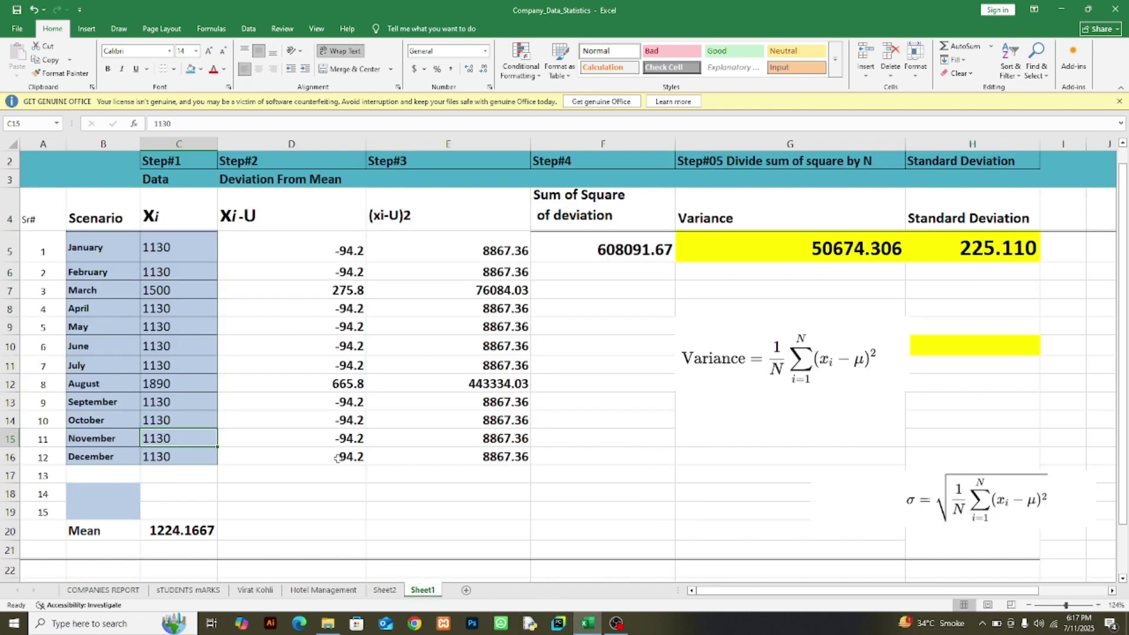
{"action": "left_click", "coordinate": [96, 248]}
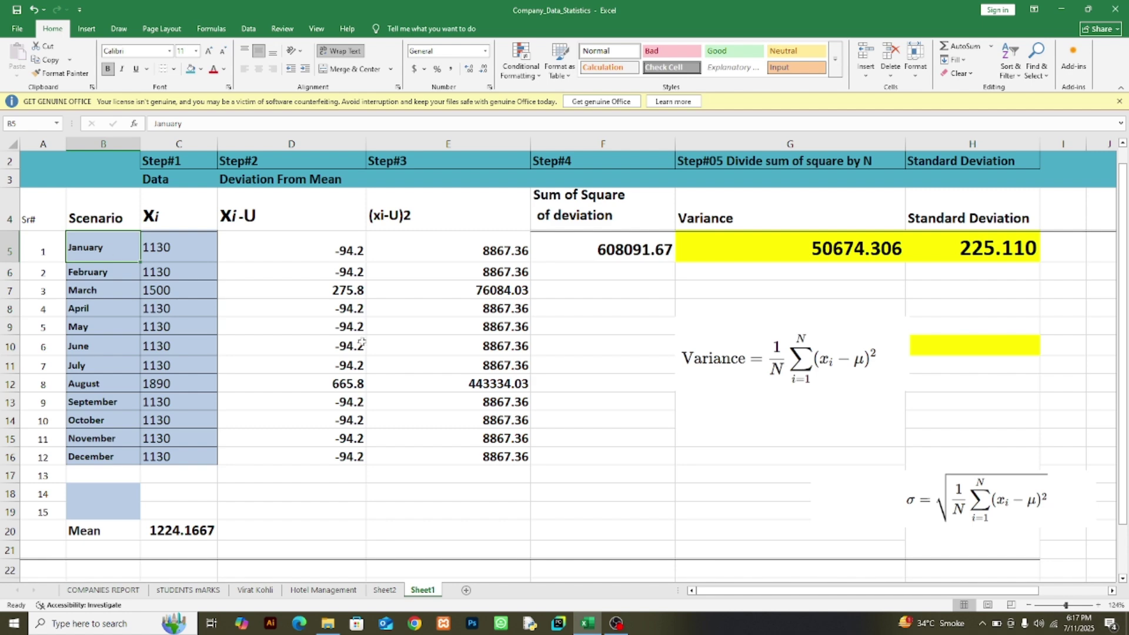
{"action": "type", "text": "Computer"}
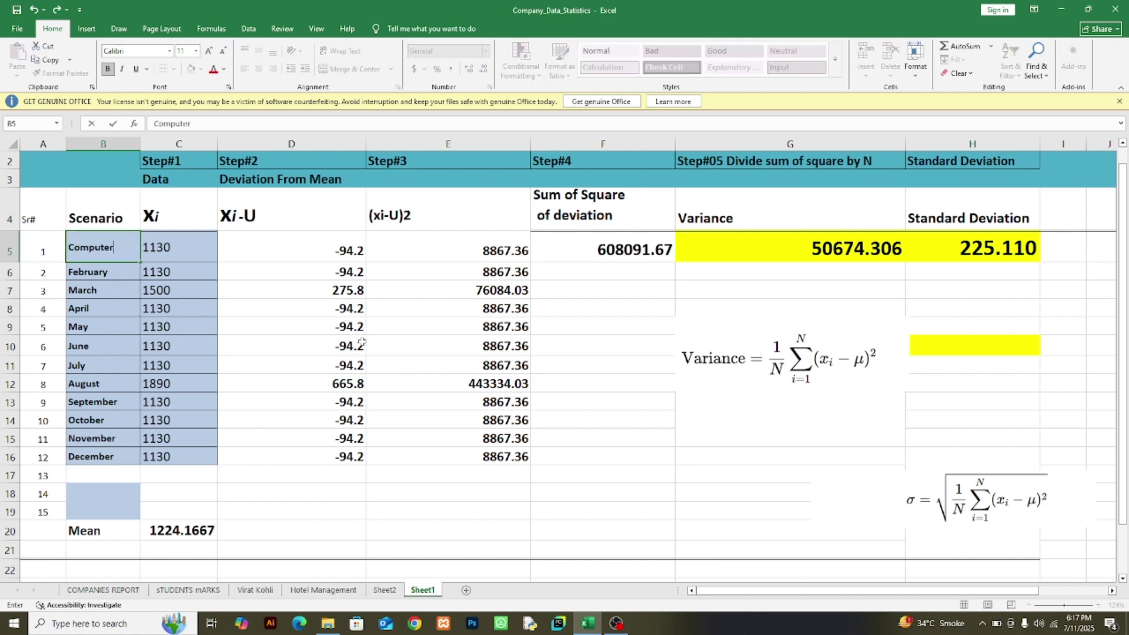
{"action": "key", "text": "Return"}
{"action": "type", "text": "Math"}
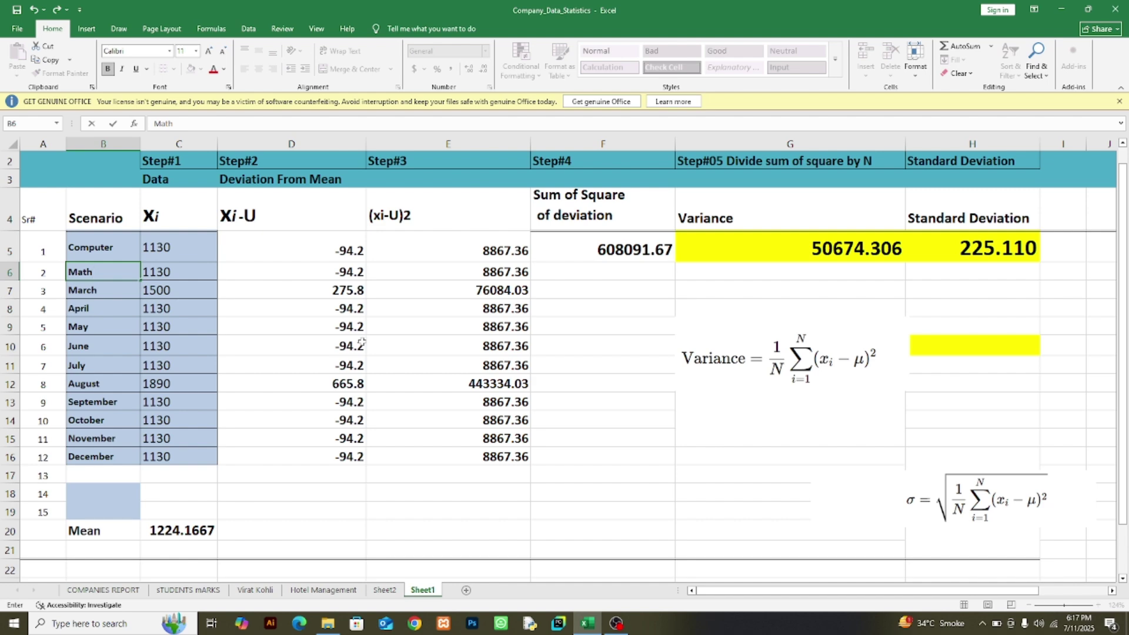
{"action": "key", "text": "Return"}
{"action": "type", "text": "English"}
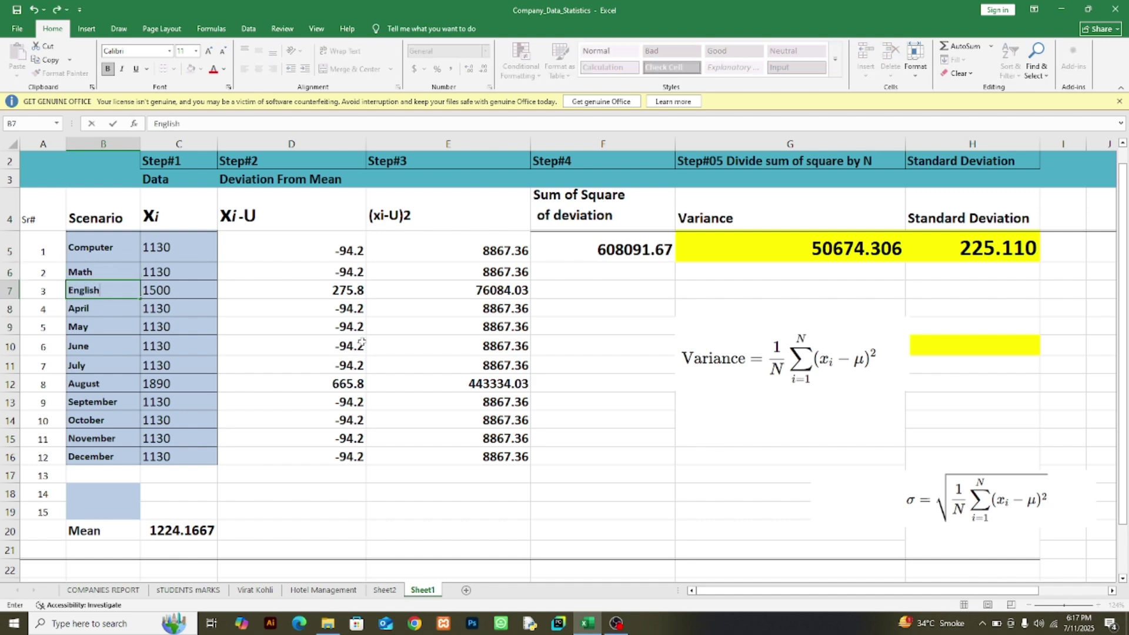
{"action": "key", "text": "Return"}
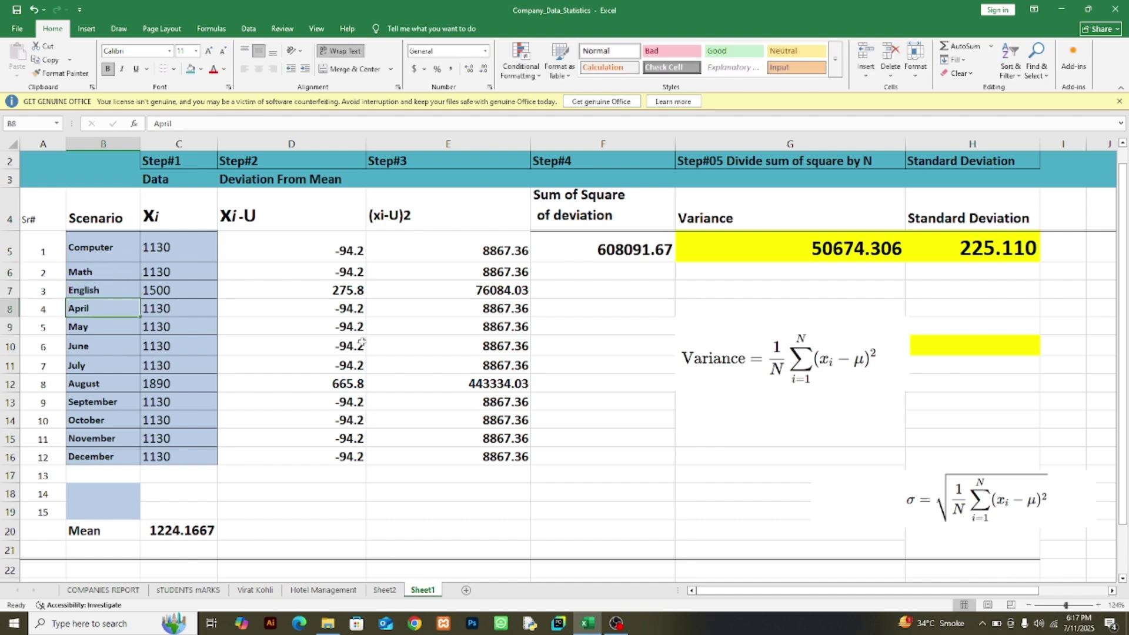
- Replace the April label in the Scenario column with Physics
{"action": "type", "text": "Phy"}
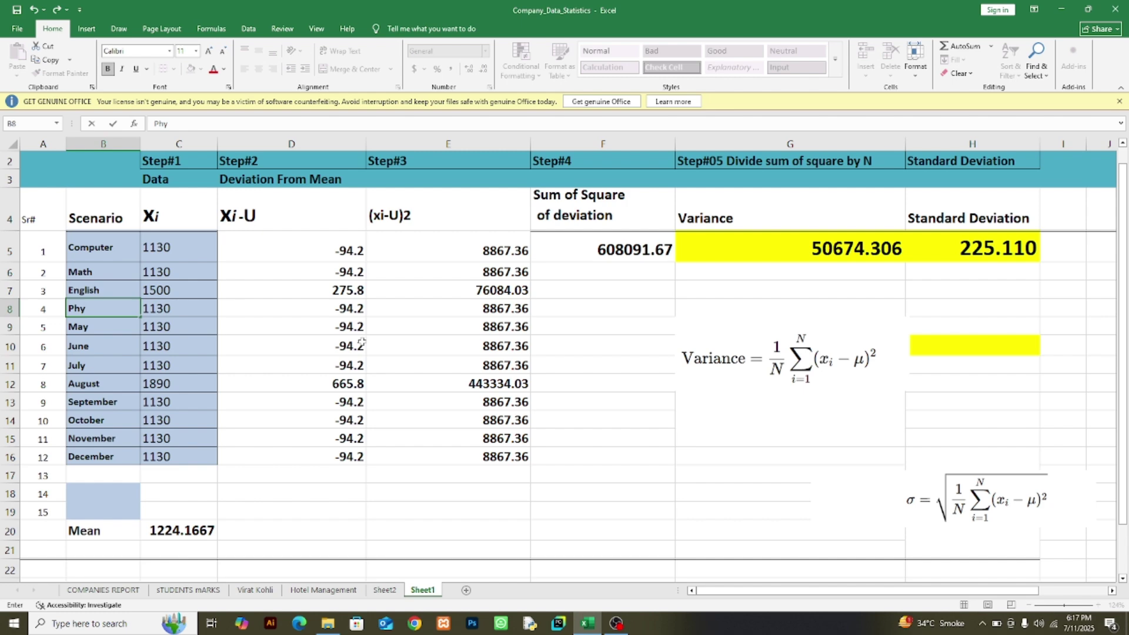
{"action": "left_click", "coordinate": [362, 343]}
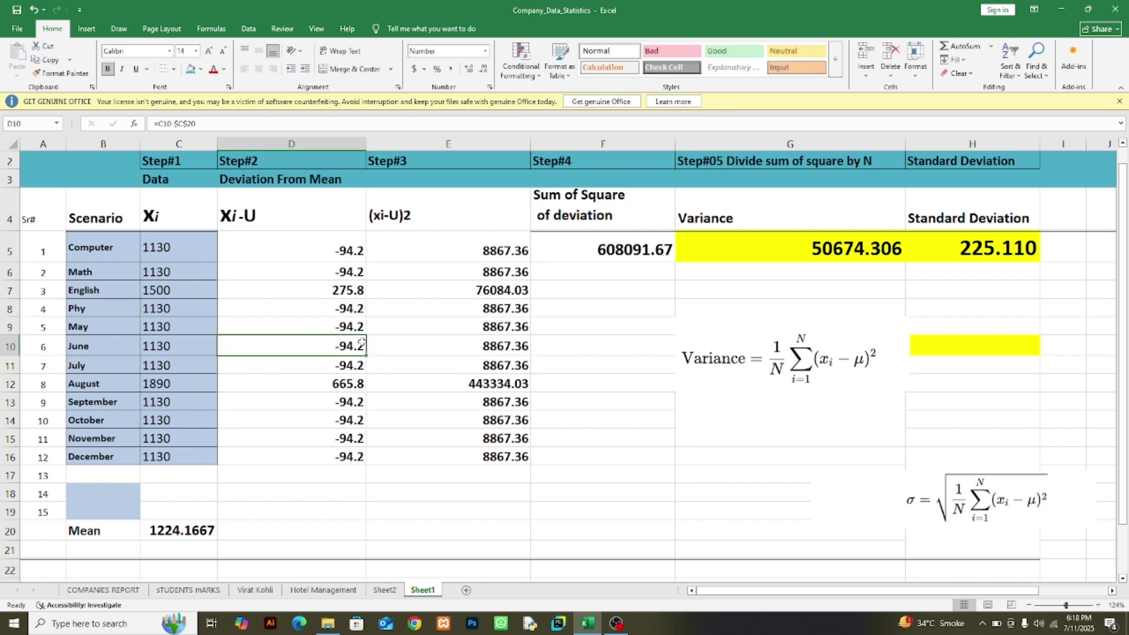
{"action": "left_click", "coordinate": [115, 310]}
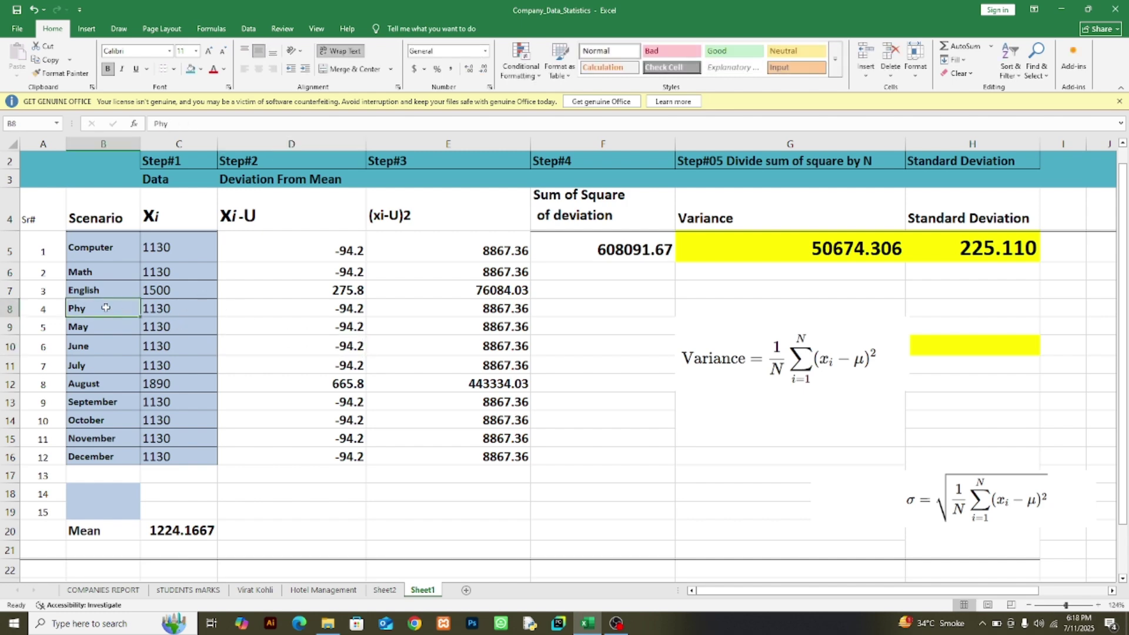
{"action": "double_click", "coordinate": [106, 307]}
{"action": "type", "text": "siv"}
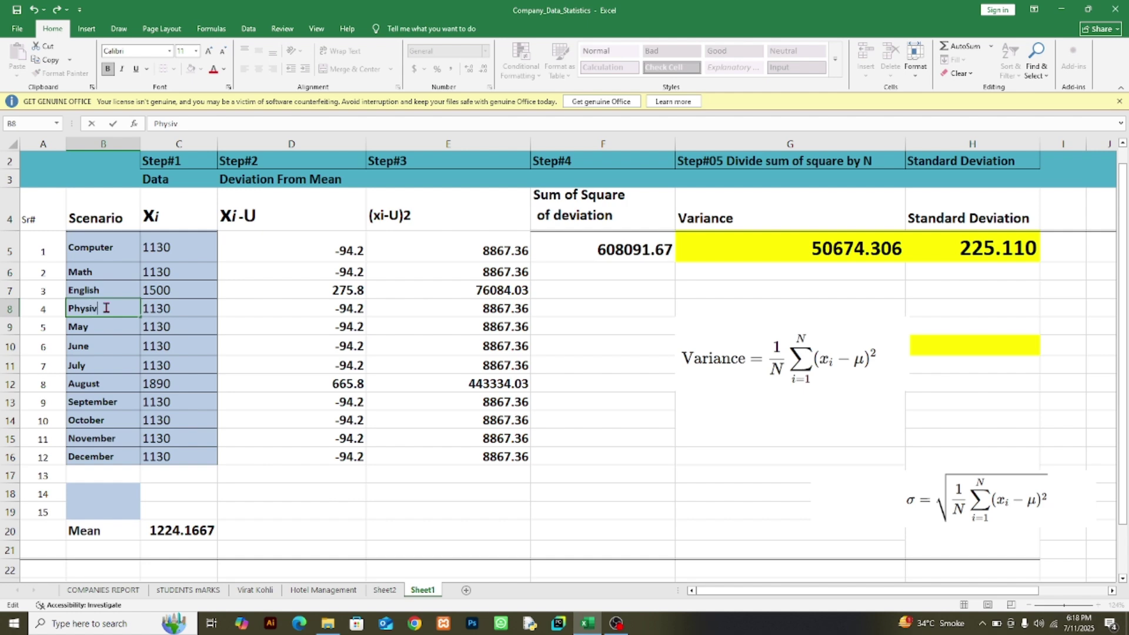
{"action": "type", "text": "s"}
{"action": "key", "text": "Return"}
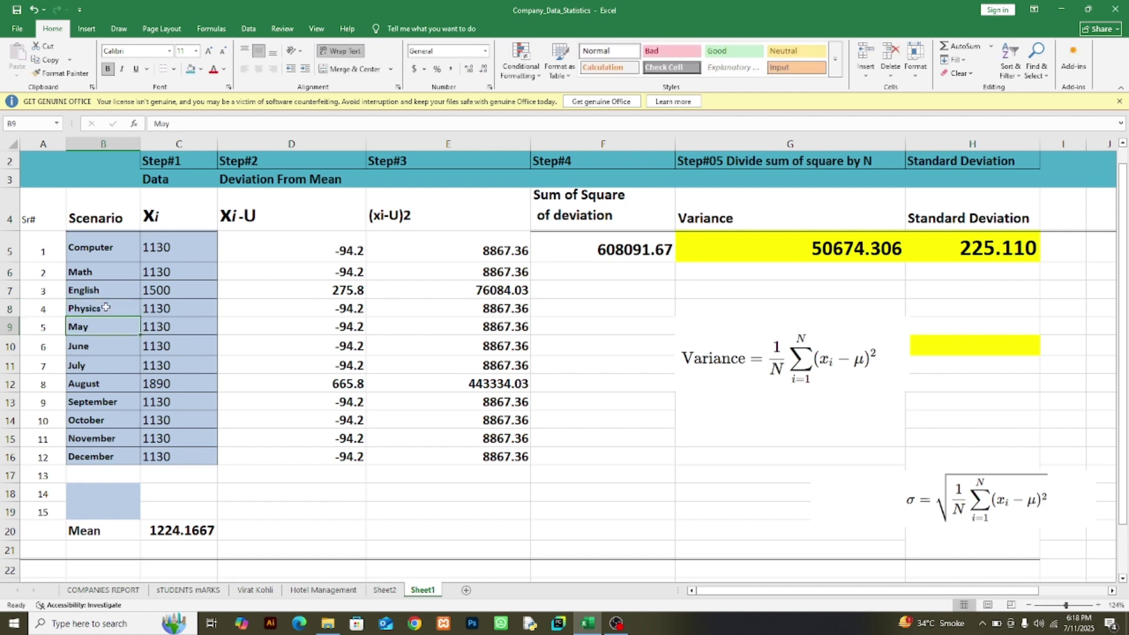
- Replace the May and June labels in the Scenario column with Islamiat and Pak Studies
{"action": "type", "text": "Isl"}
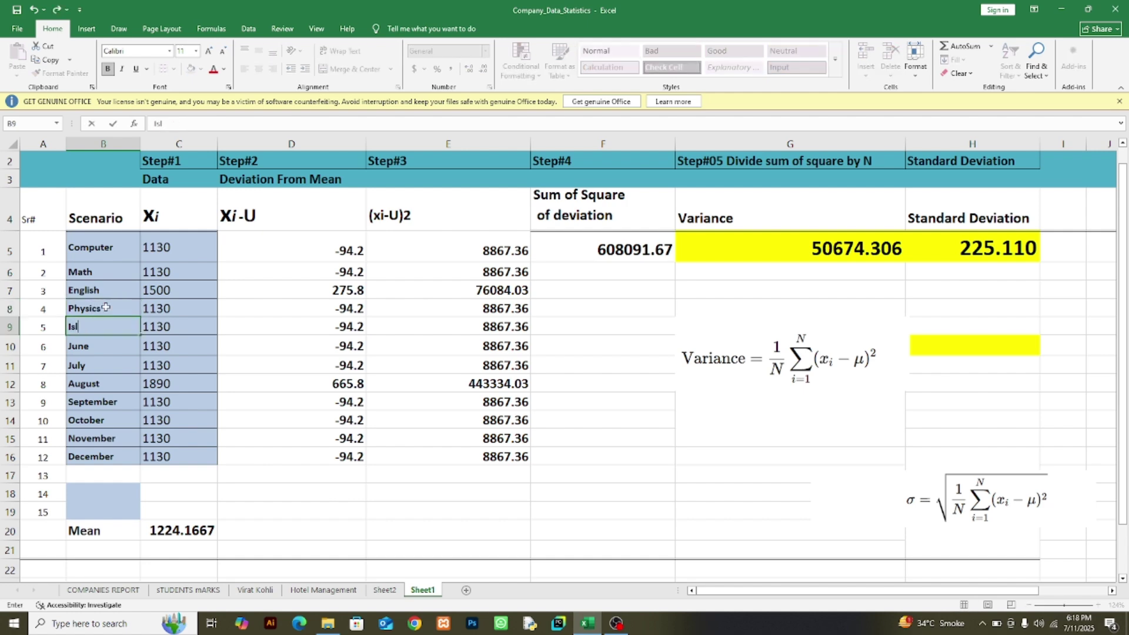
{"action": "type", "text": "amiat"}
{"action": "key", "text": "Return"}
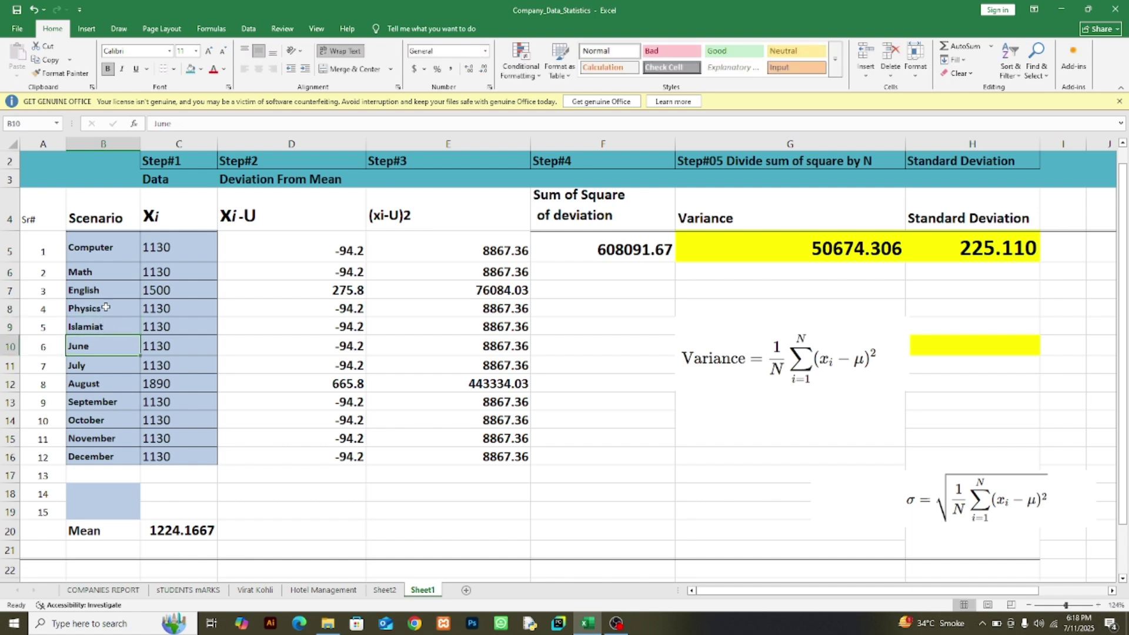
{"action": "type", "text": "Pak"}
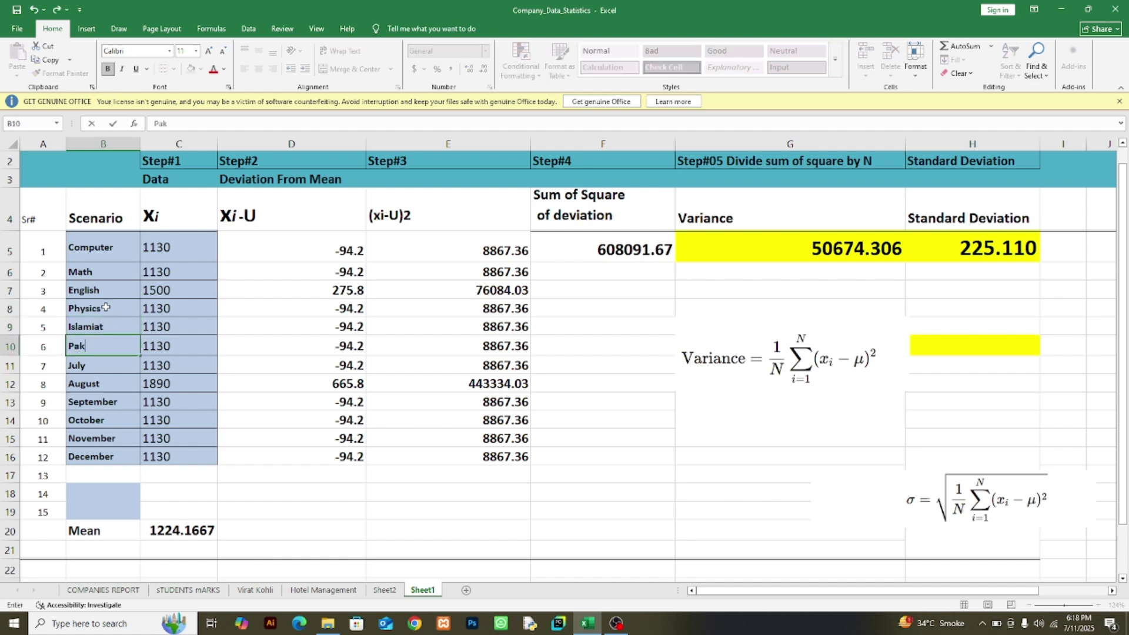
{"action": "type", "text": " Studies"}
{"action": "key", "text": "Return"}
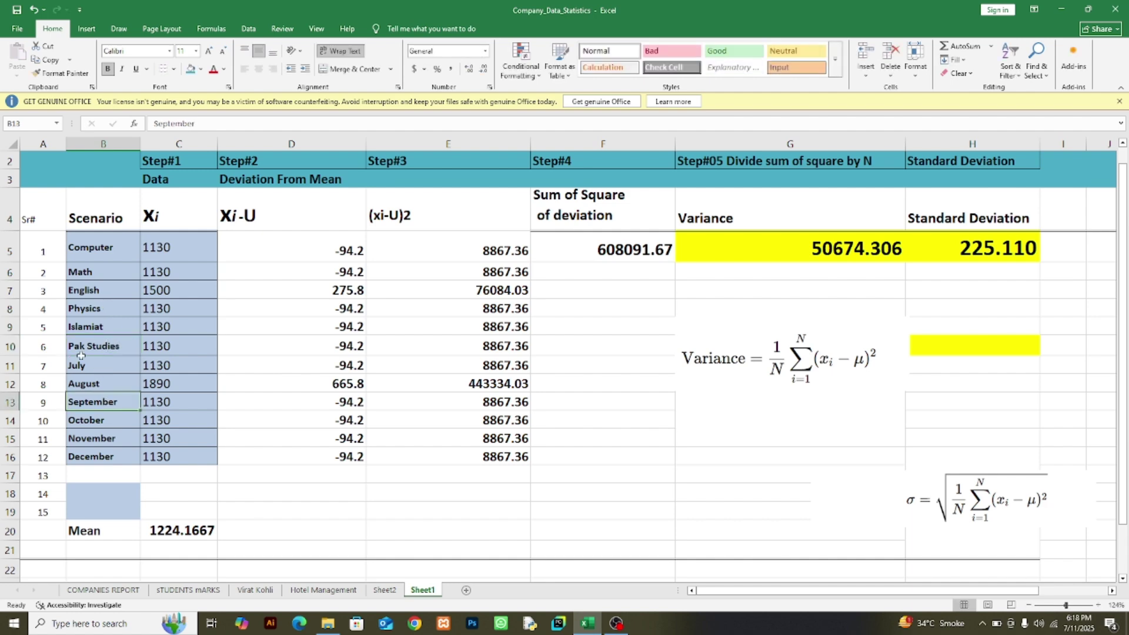
- Clear the July to December rows, including their labels, Xi values, deviations and squared deviations
{"action": "left_click_drag", "start_coordinate": [82, 364], "coordinate": [188, 455]}
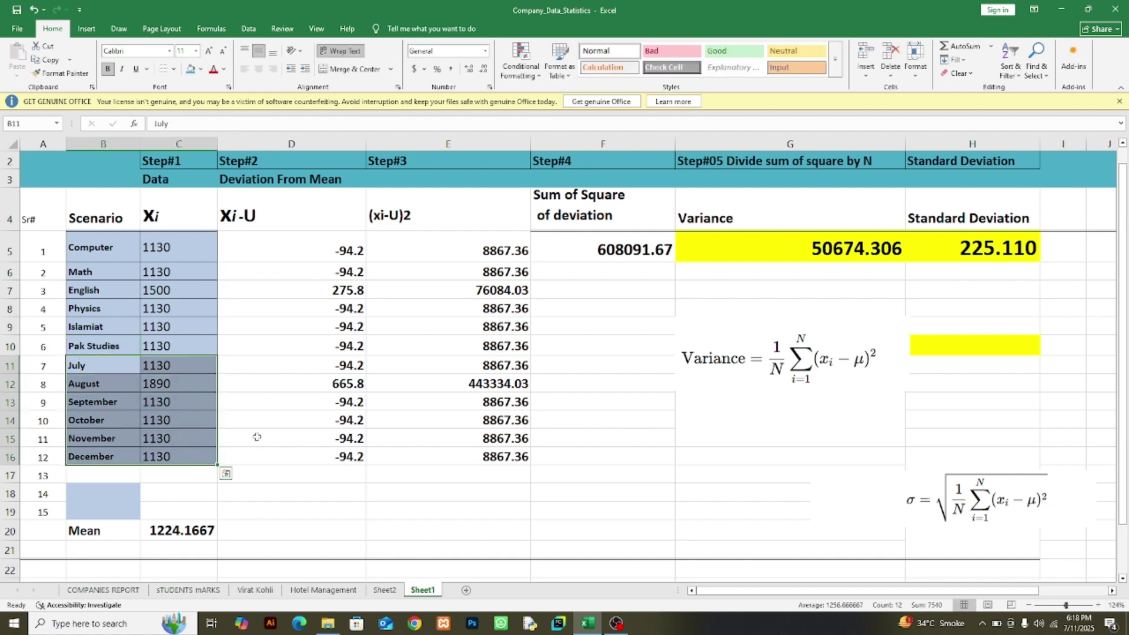
{"action": "key", "text": "Delete"}
{"action": "left_click_drag", "start_coordinate": [300, 365], "coordinate": [516, 458]}
{"action": "key", "text": "Delete"}
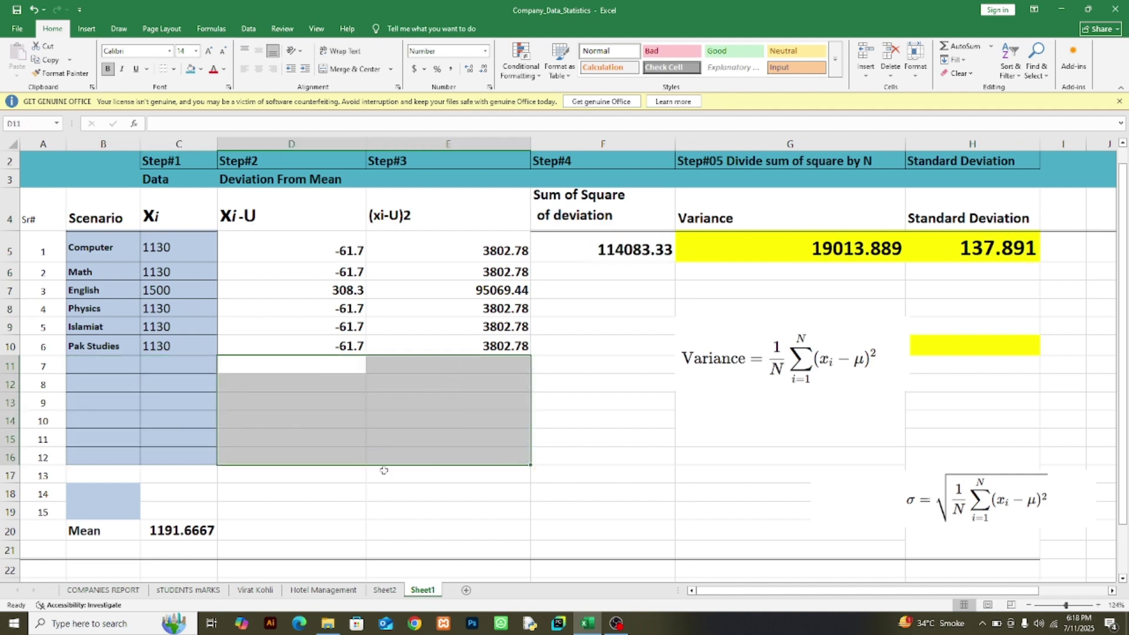
{"action": "left_click", "coordinate": [337, 457]}
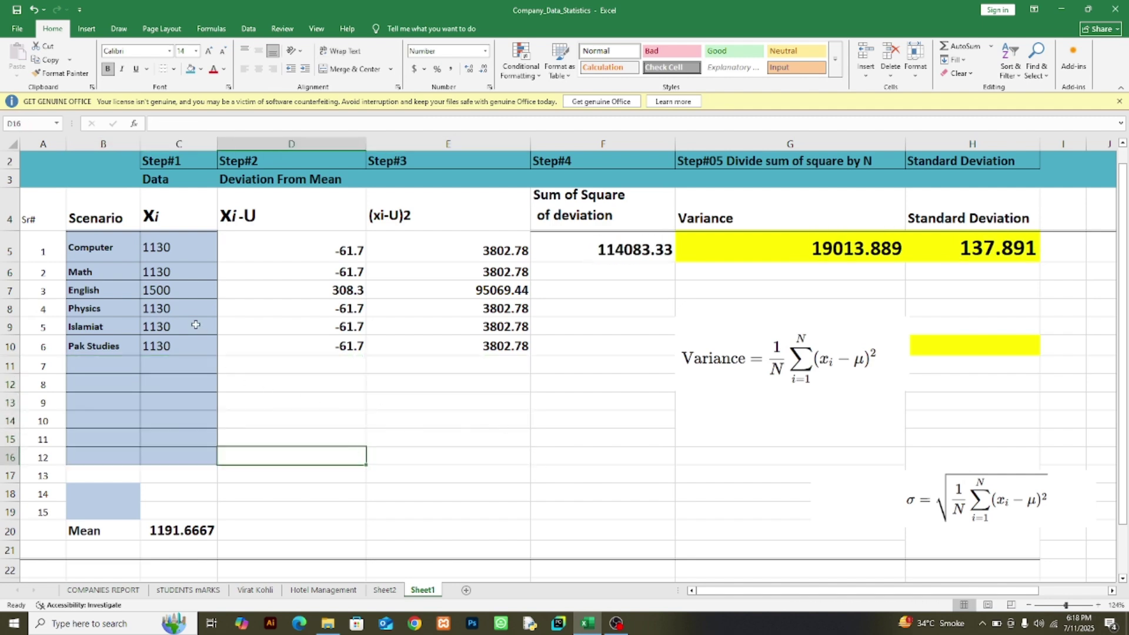
- Enter the Xi marks 72 for Computer, 82 for Math and 89 for English
{"action": "left_click", "coordinate": [171, 254]}
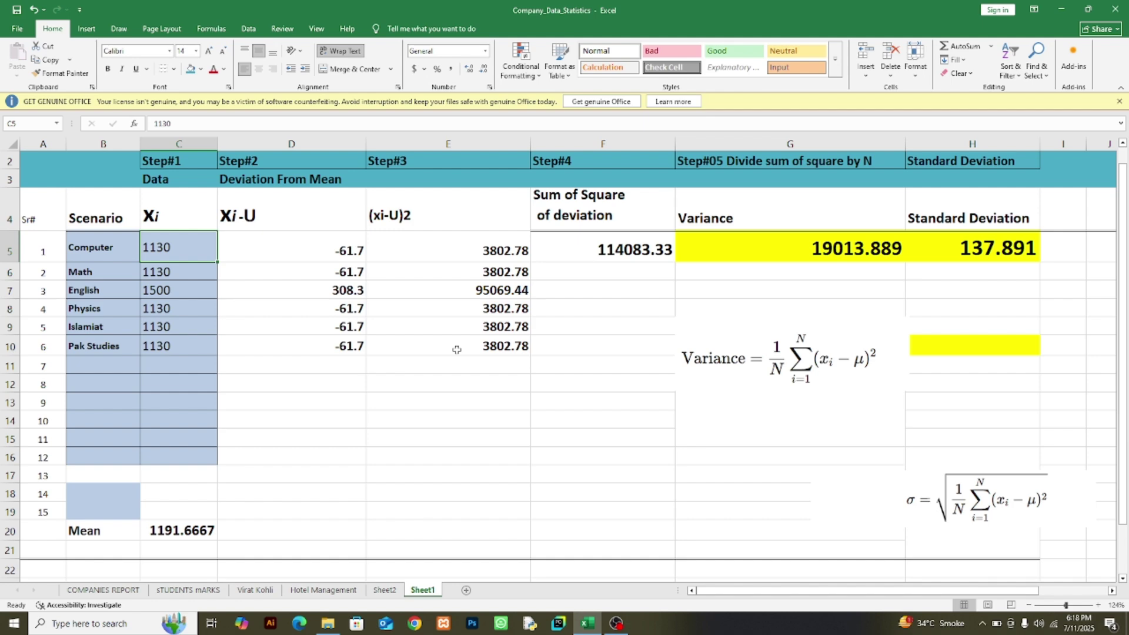
{"action": "type", "text": "7"}
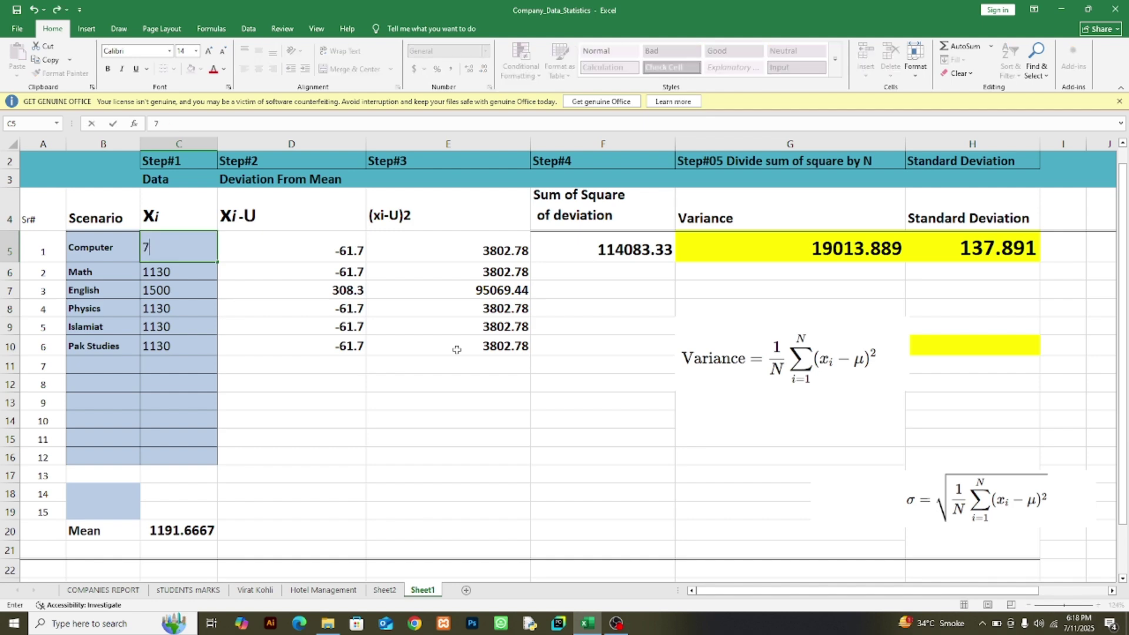
{"action": "type", "text": "2"}
{"action": "key", "text": "Return"}
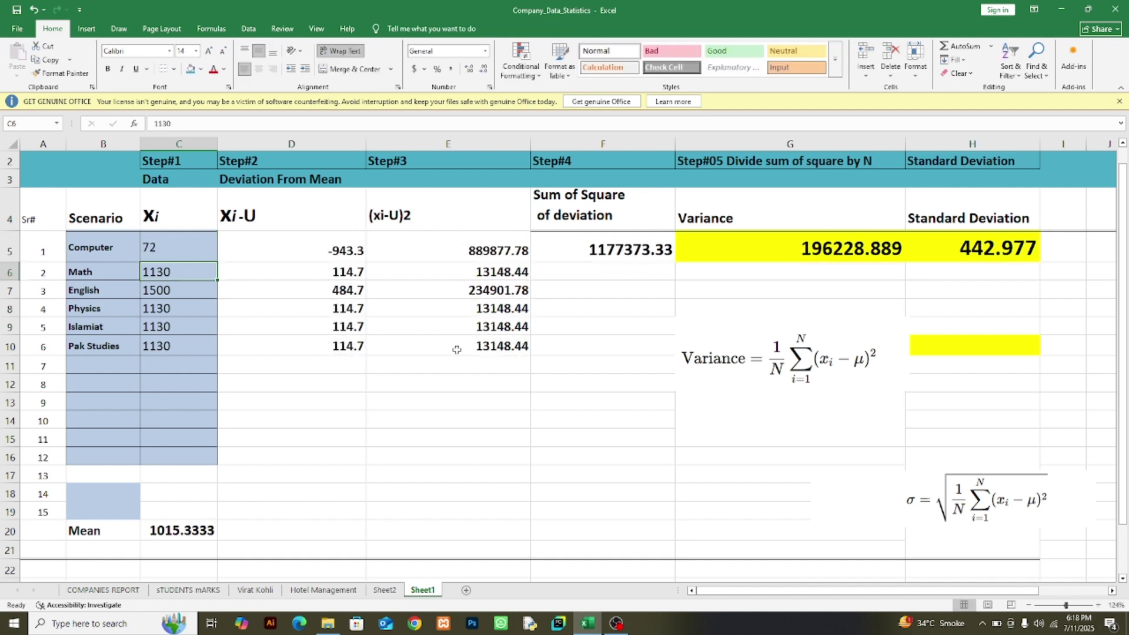
{"action": "type", "text": "82"}
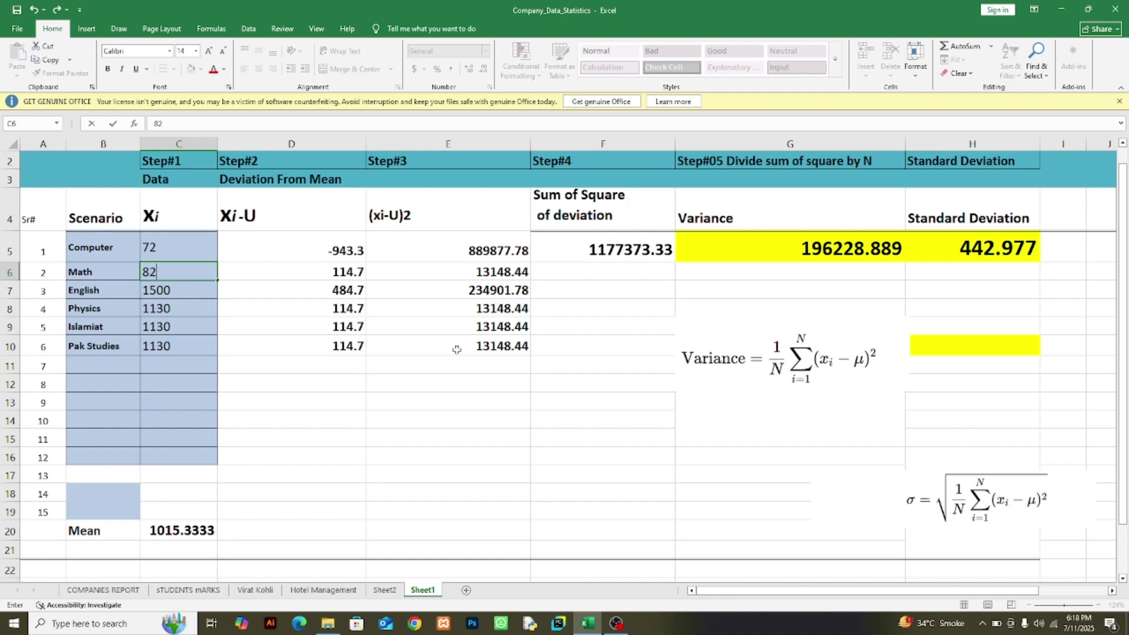
{"action": "key", "text": "Return"}
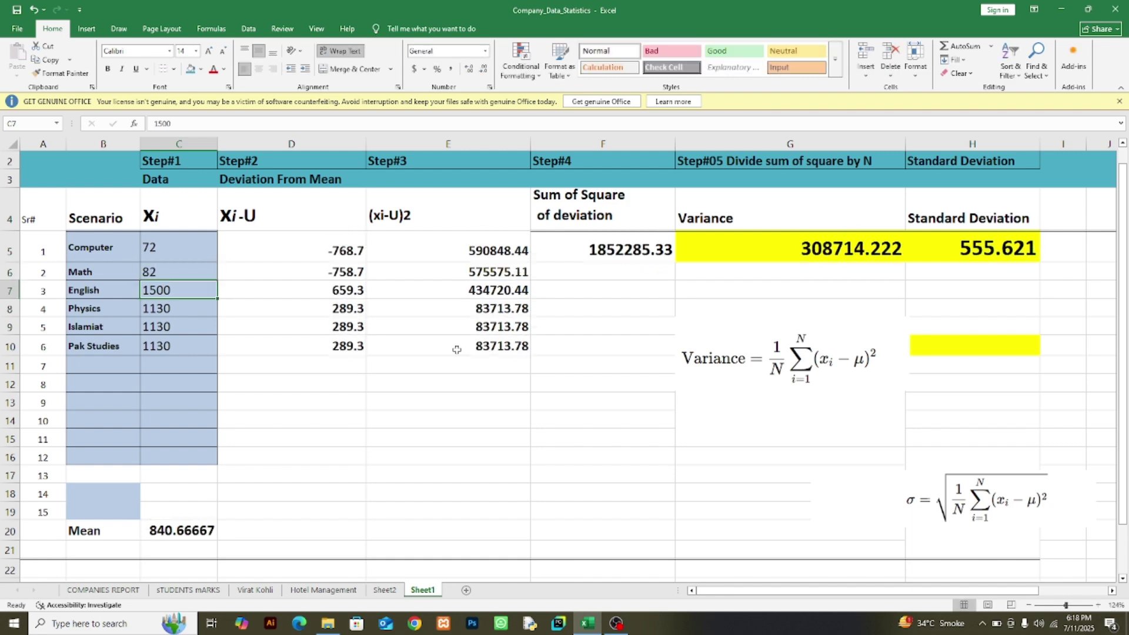
{"action": "type", "text": "89"}
{"action": "key", "text": "Return"}
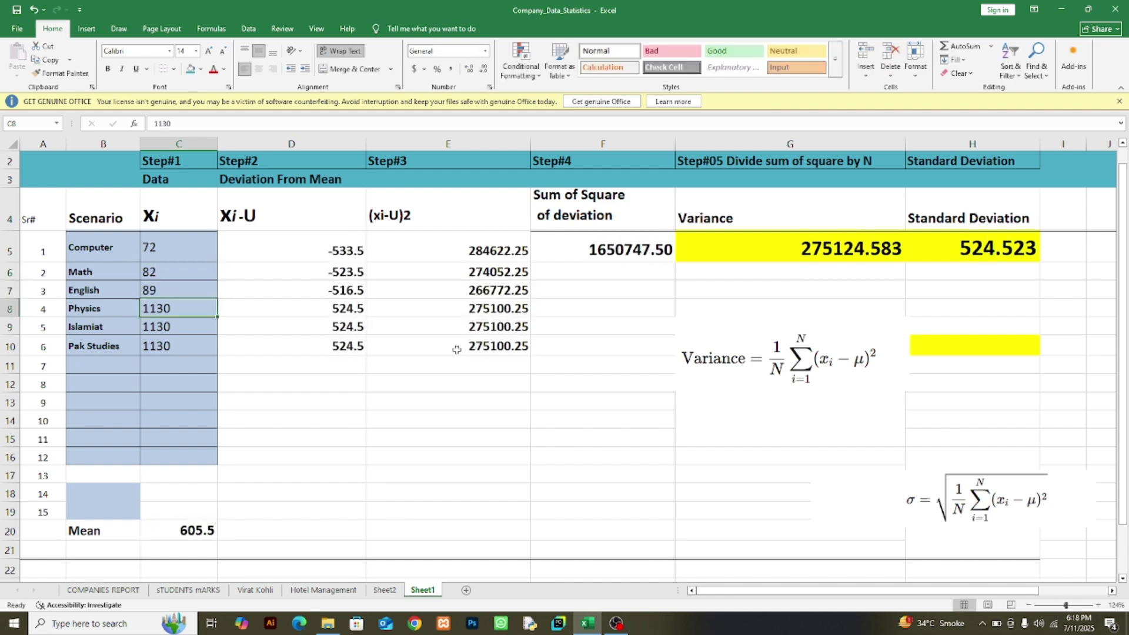
- Enter the Xi marks 83 for Physics, 40 for Islamiat and 50 for Pak Studies
{"action": "type", "text": "83"}
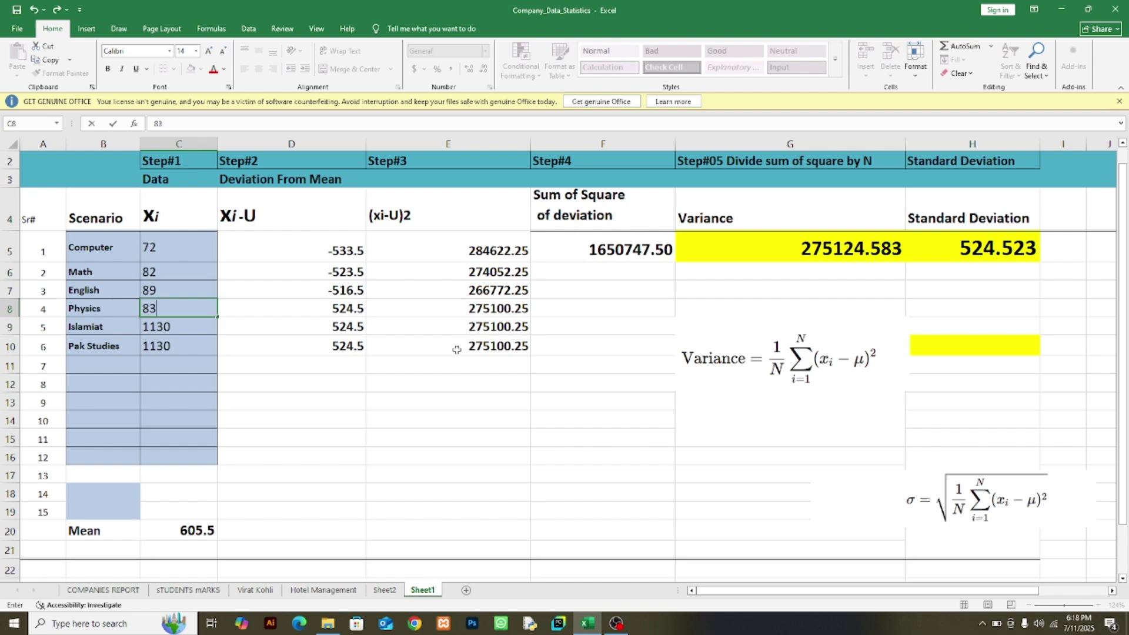
{"action": "key", "text": "Return"}
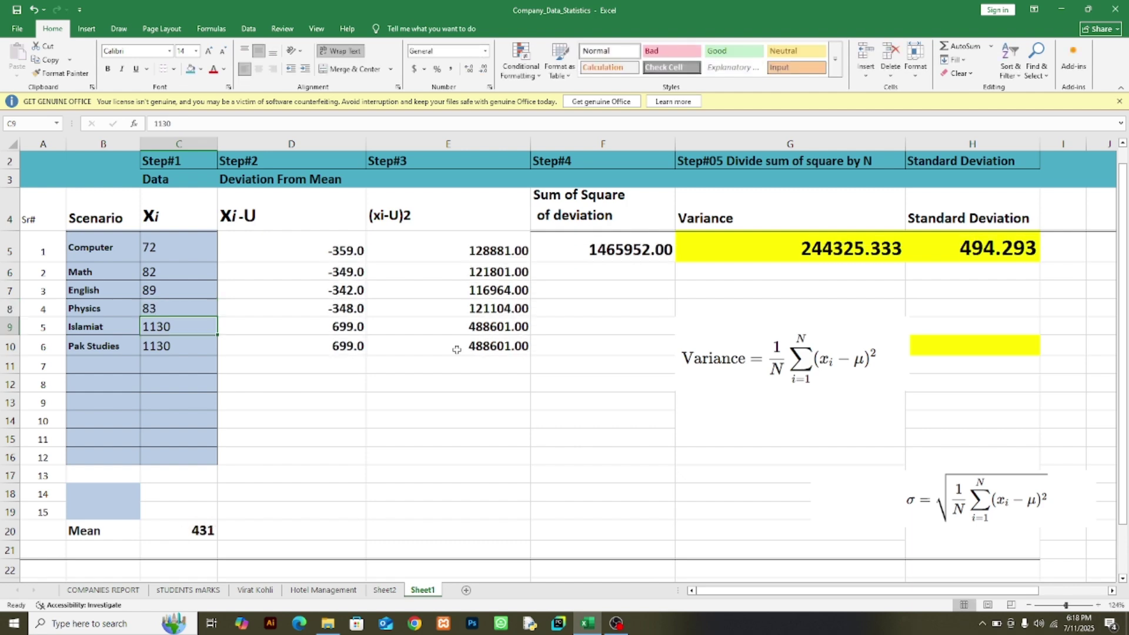
{"action": "type", "text": "4"}
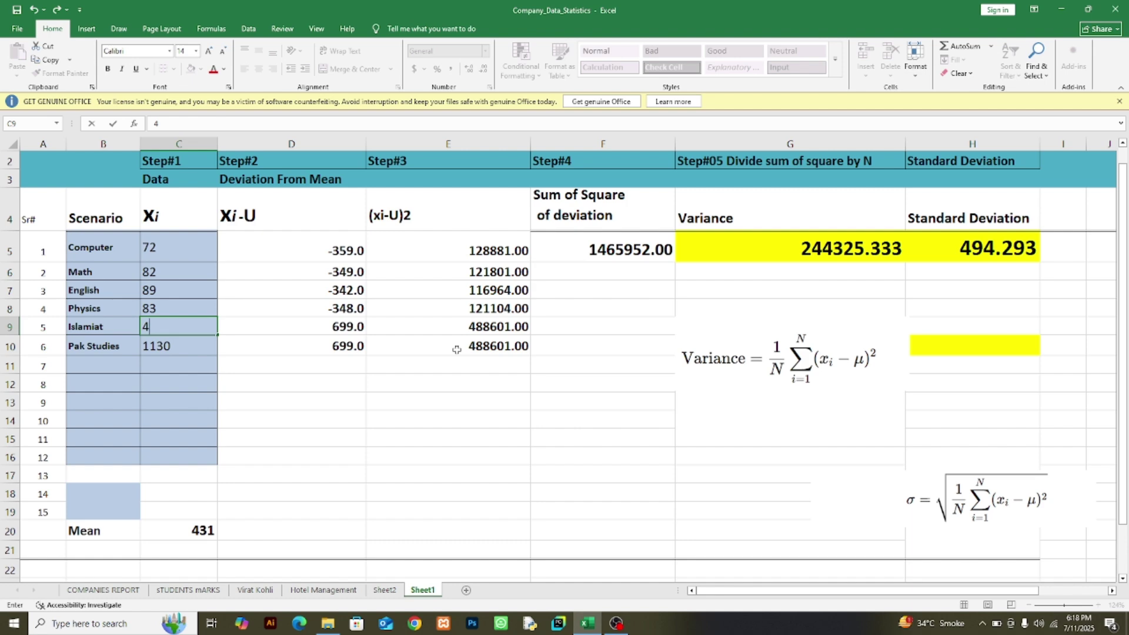
{"action": "type", "text": "0"}
{"action": "key", "text": "Return"}
{"action": "type", "text": "50"}
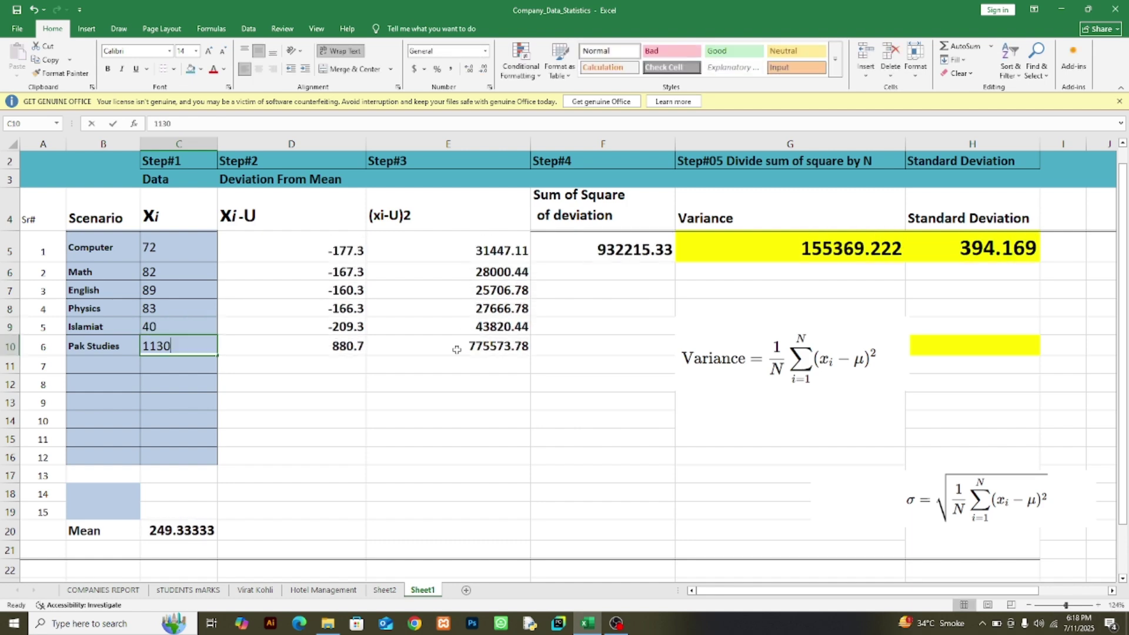
{"action": "left_click", "coordinate": [249, 426]}
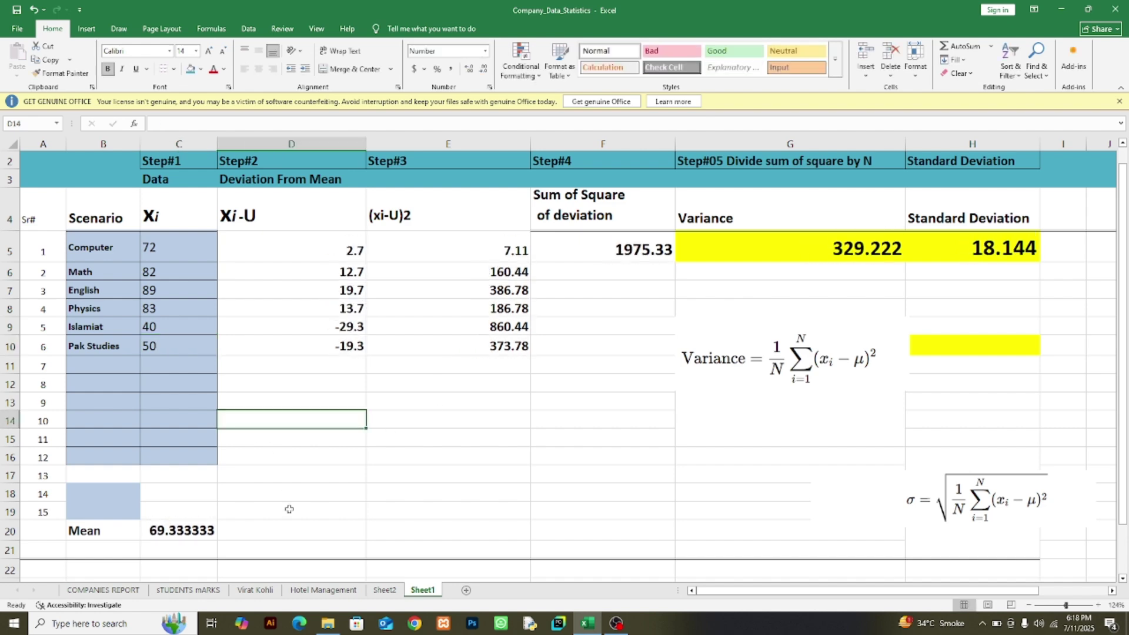
- Examine the SUM and COUNT parts of the Mean formula in C20 and the range they reference
{"action": "left_click", "coordinate": [183, 534]}
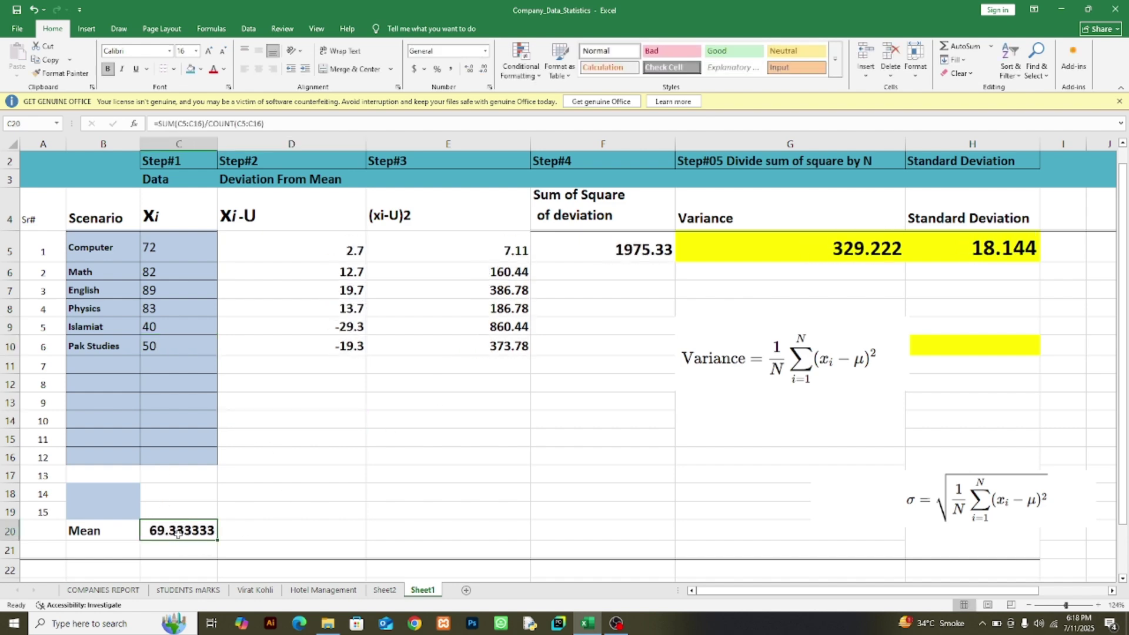
{"action": "double_click", "coordinate": [183, 531]}
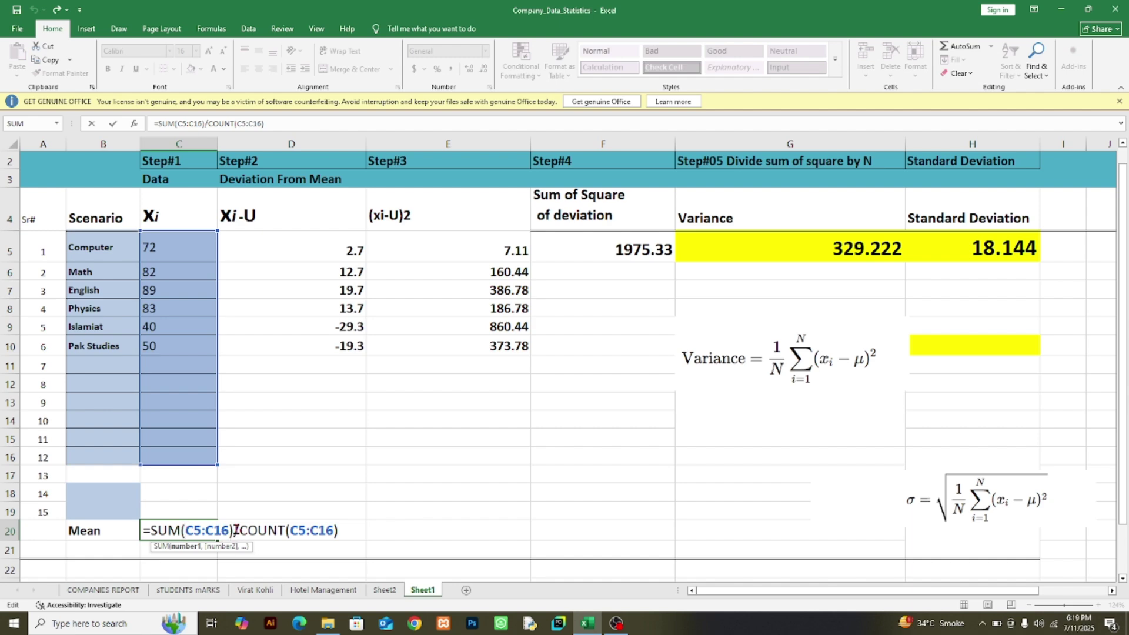
{"action": "left_click_drag", "start_coordinate": [235, 531], "coordinate": [192, 533]}
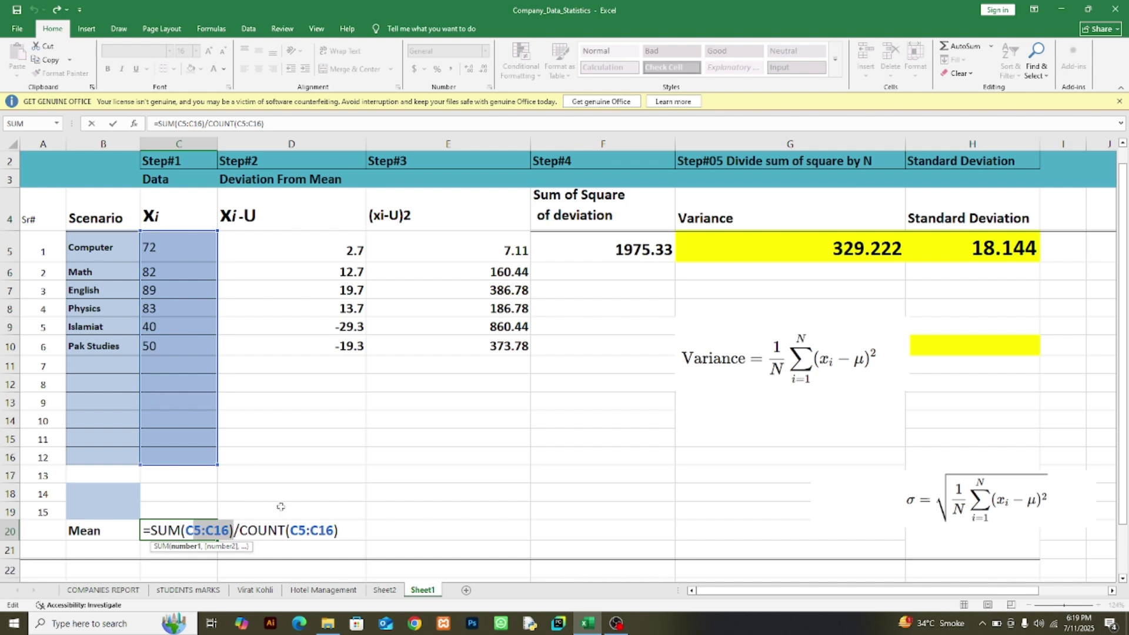
{"action": "left_click", "coordinate": [297, 531]}
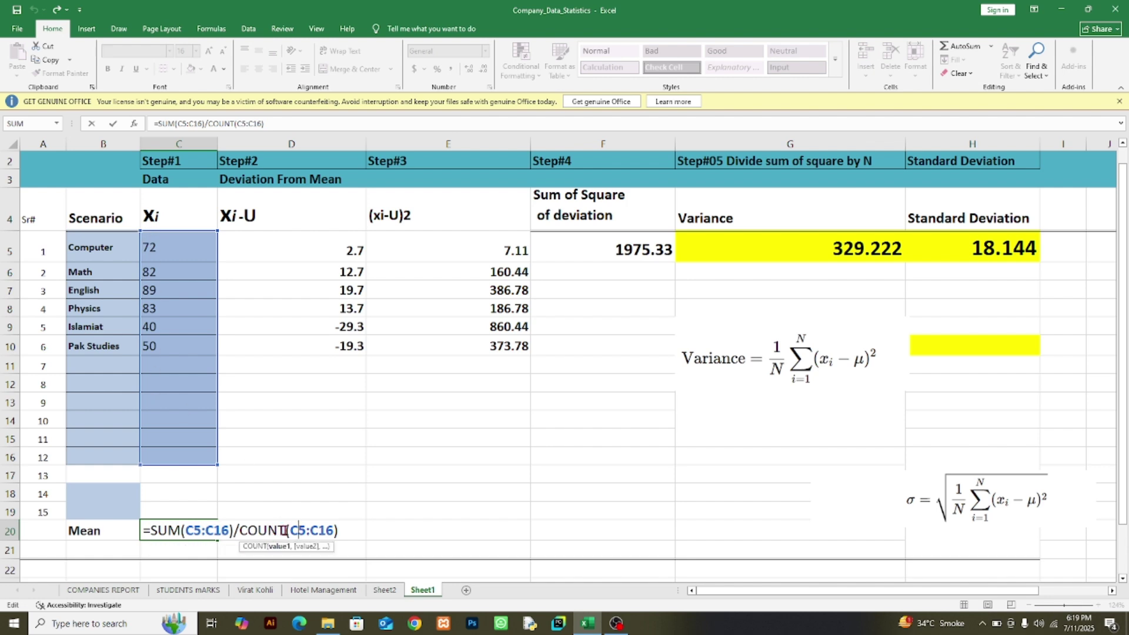
{"action": "left_click_drag", "start_coordinate": [284, 531], "coordinate": [253, 531]}
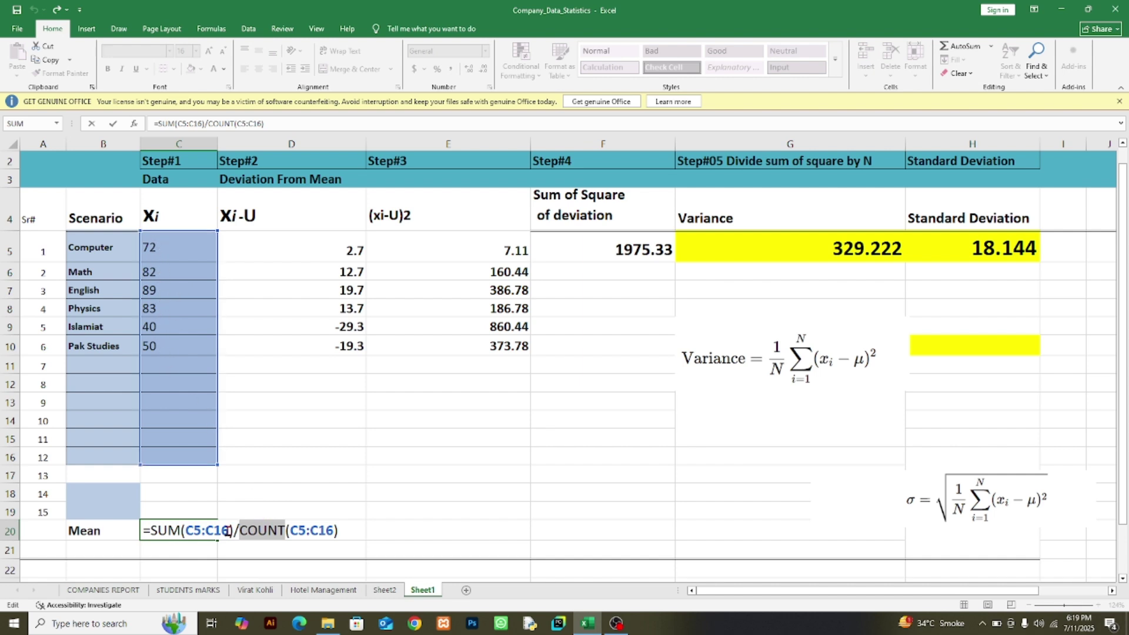
{"action": "left_click_drag", "start_coordinate": [235, 531], "coordinate": [153, 531]}
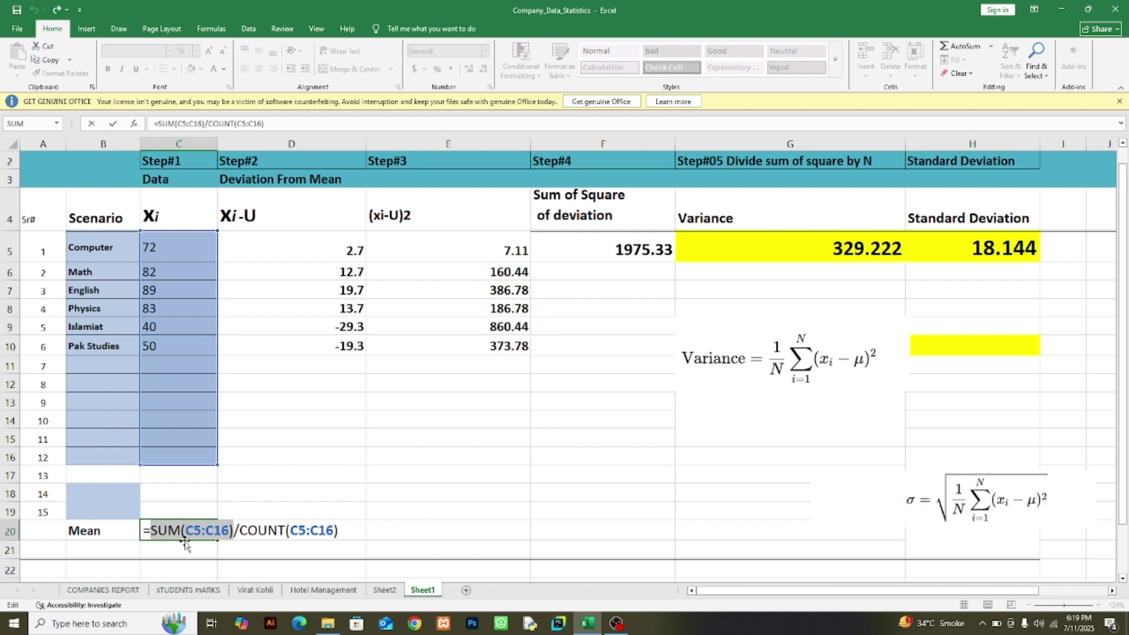
{"action": "left_click_drag", "start_coordinate": [344, 532], "coordinate": [241, 532]}
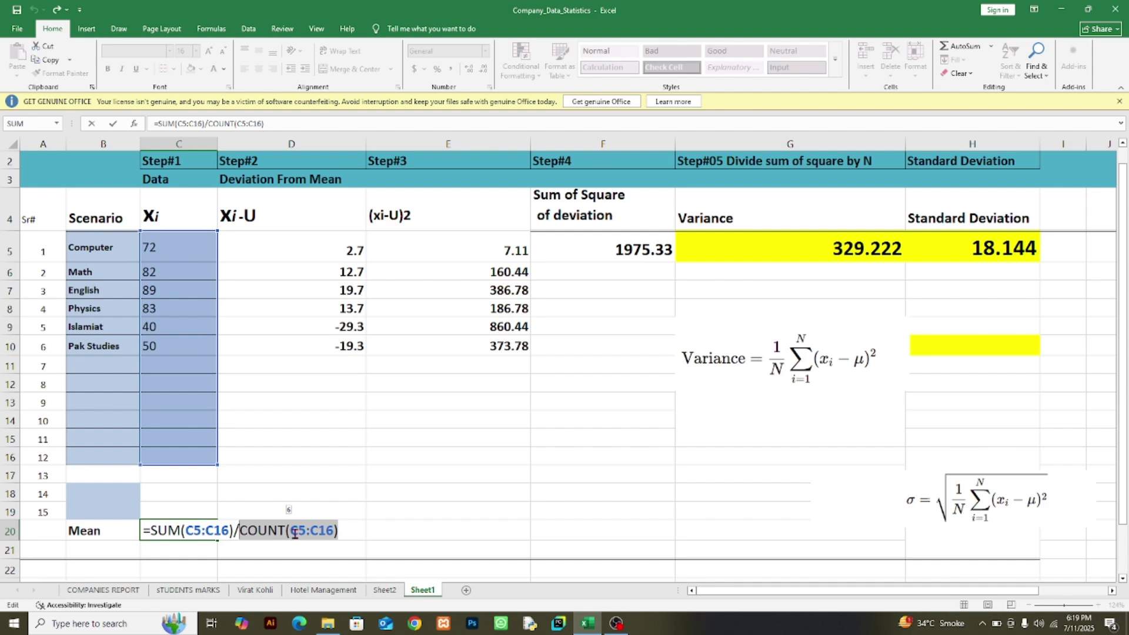
{"action": "left_click_drag", "start_coordinate": [234, 532], "coordinate": [151, 532]}
{"action": "left_click_drag", "start_coordinate": [338, 532], "coordinate": [286, 534]}
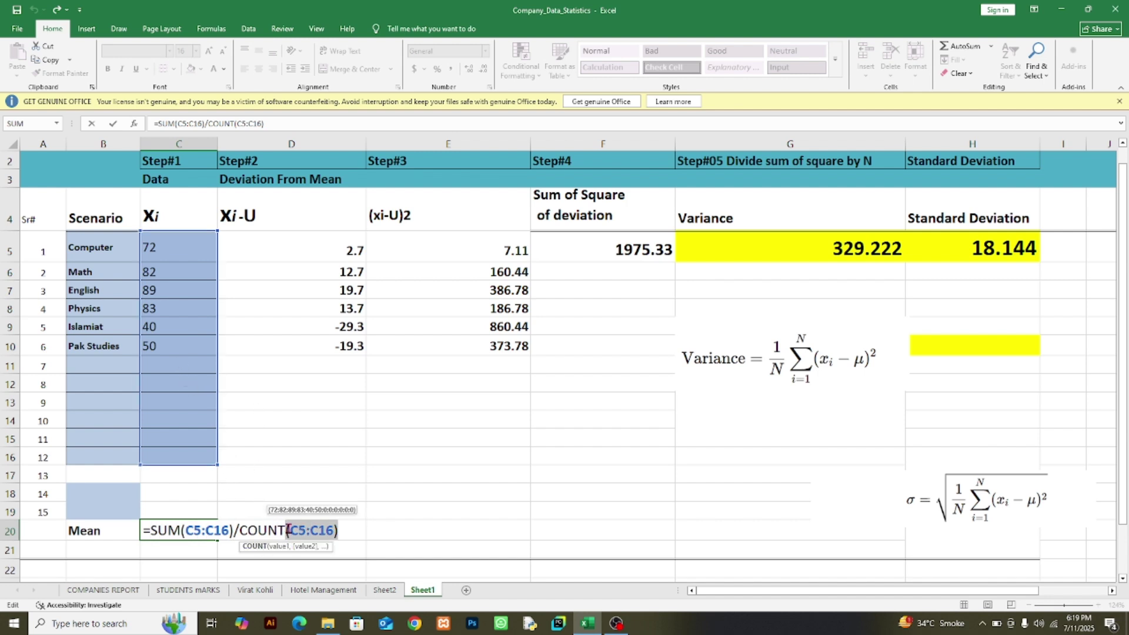
{"action": "key", "text": "Return"}
{"action": "left_click", "coordinate": [187, 531]}
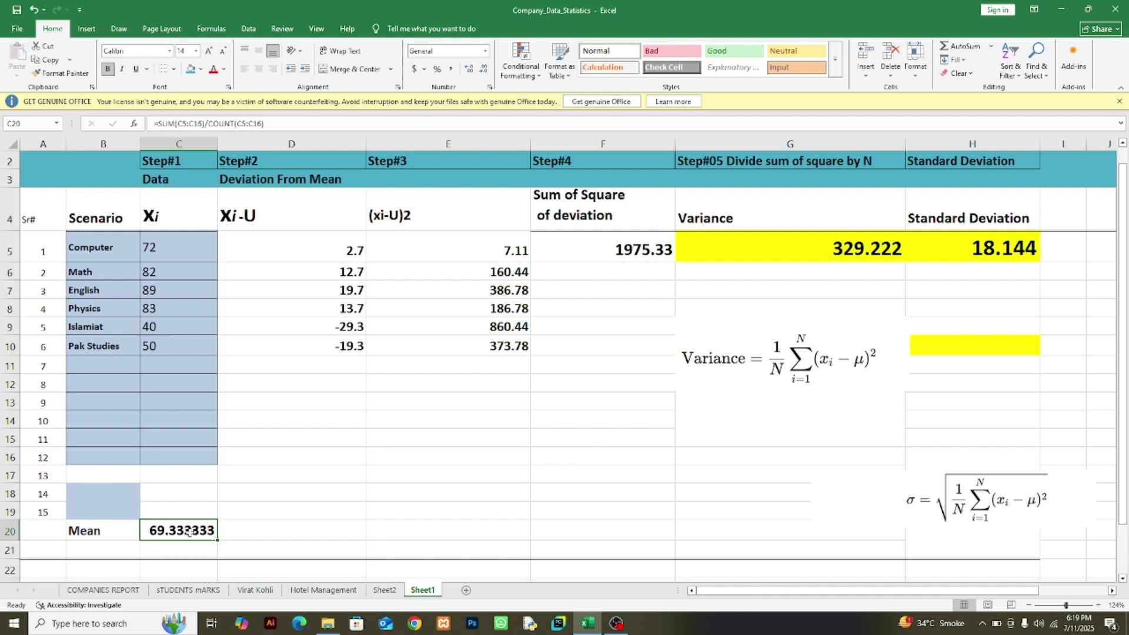
- Examine the deviation-from-mean formulas for the six subjects in D5:D10
{"action": "left_click", "coordinate": [316, 254]}
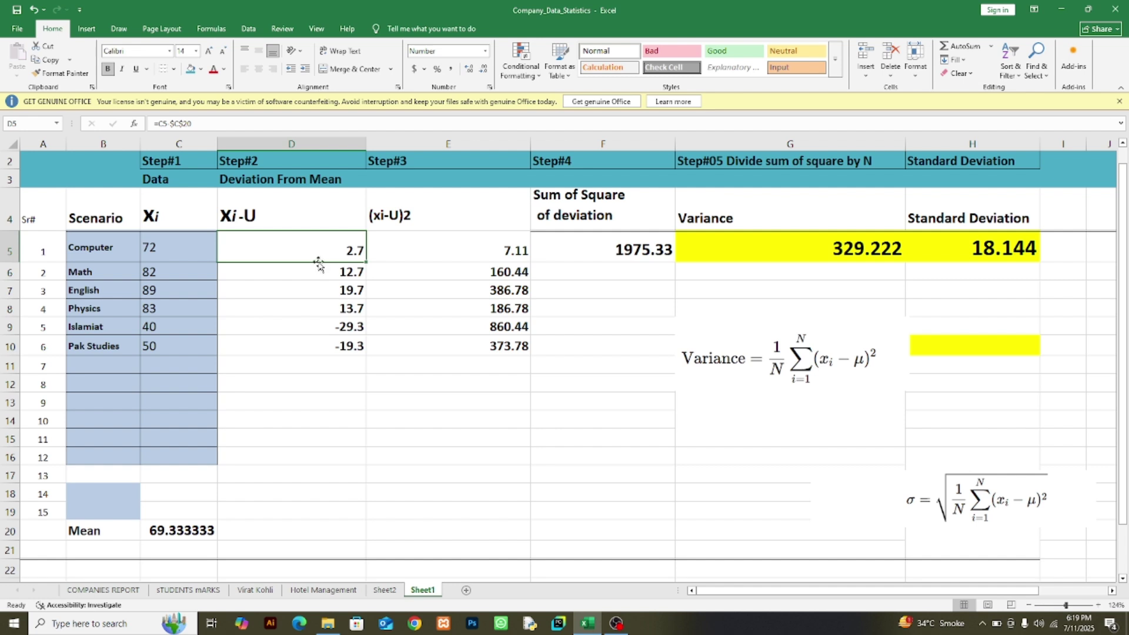
{"action": "left_click", "coordinate": [331, 272]}
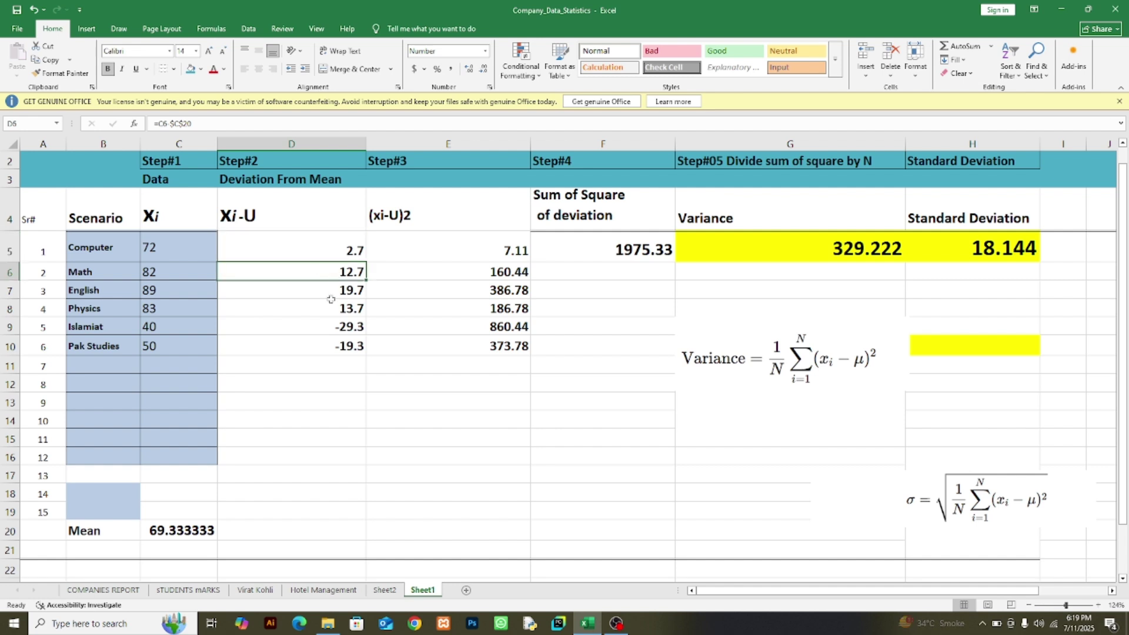
{"action": "left_click", "coordinate": [328, 290]}
{"action": "left_click", "coordinate": [327, 251]}
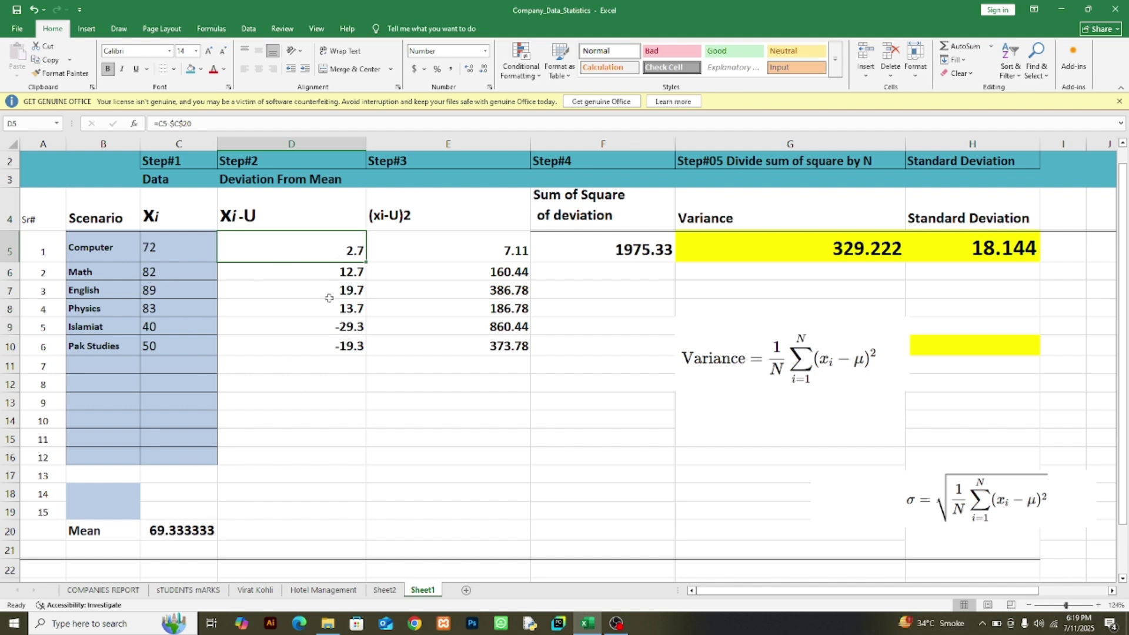
{"action": "key", "text": "Down"}
{"action": "key", "text": "Down"}
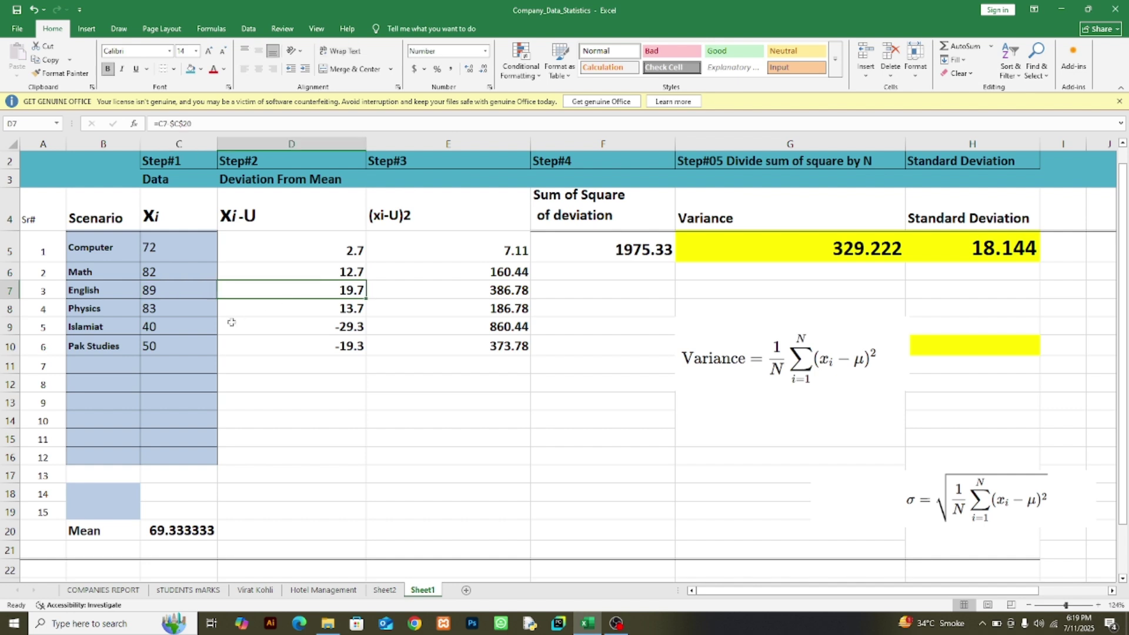
{"action": "key", "text": "Down"}
{"action": "key", "text": "Down"}
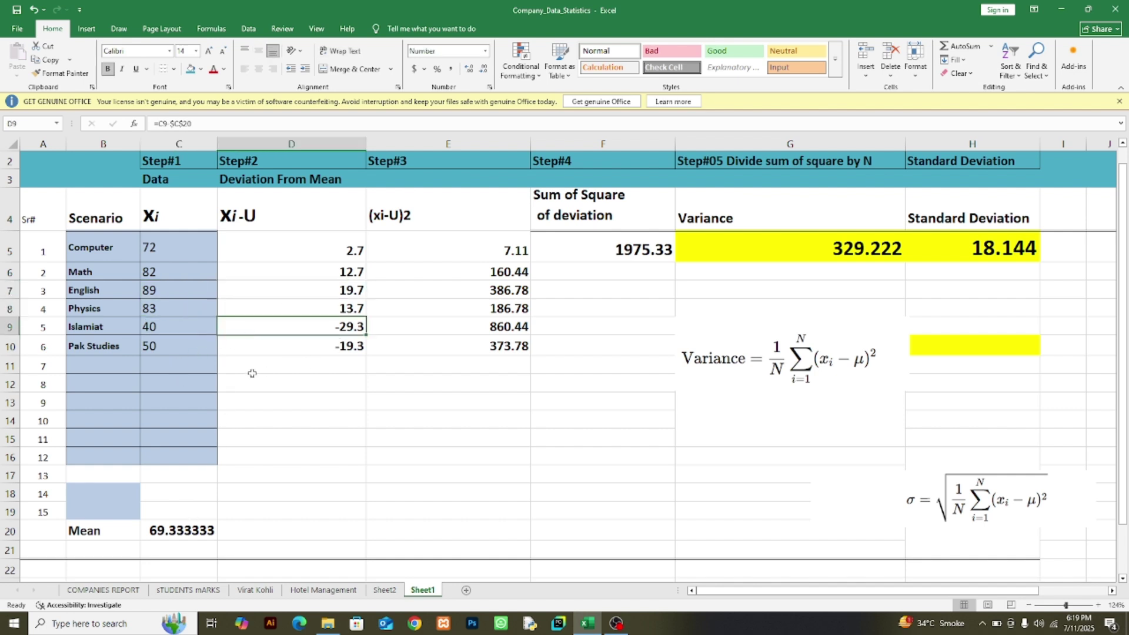
{"action": "left_click", "coordinate": [315, 349]}
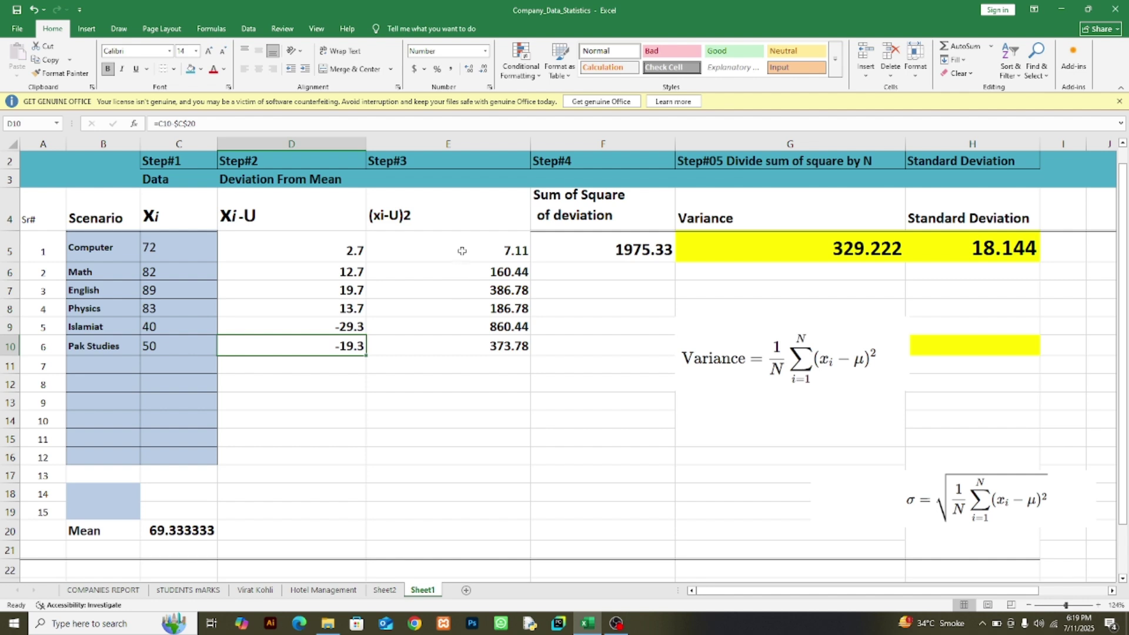
- Review the squared deviations in column E and the sum of squares, variance and standard deviation formulas in row 5
{"action": "left_click_drag", "start_coordinate": [462, 252], "coordinate": [480, 348]}
{"action": "left_click", "coordinate": [615, 250]}
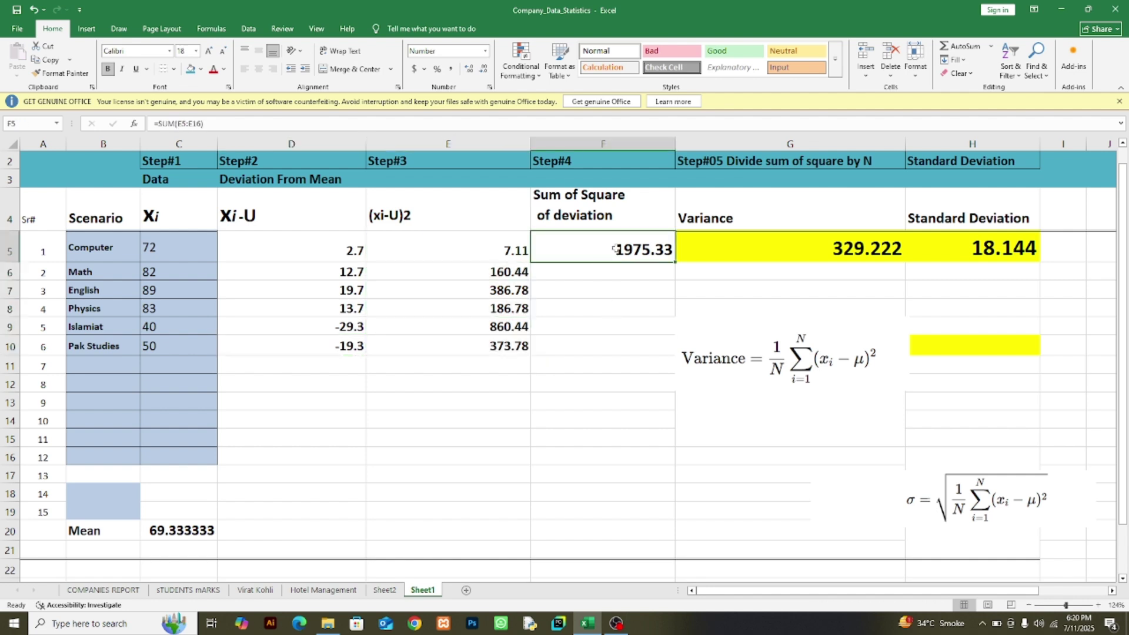
{"action": "left_click", "coordinate": [759, 256]}
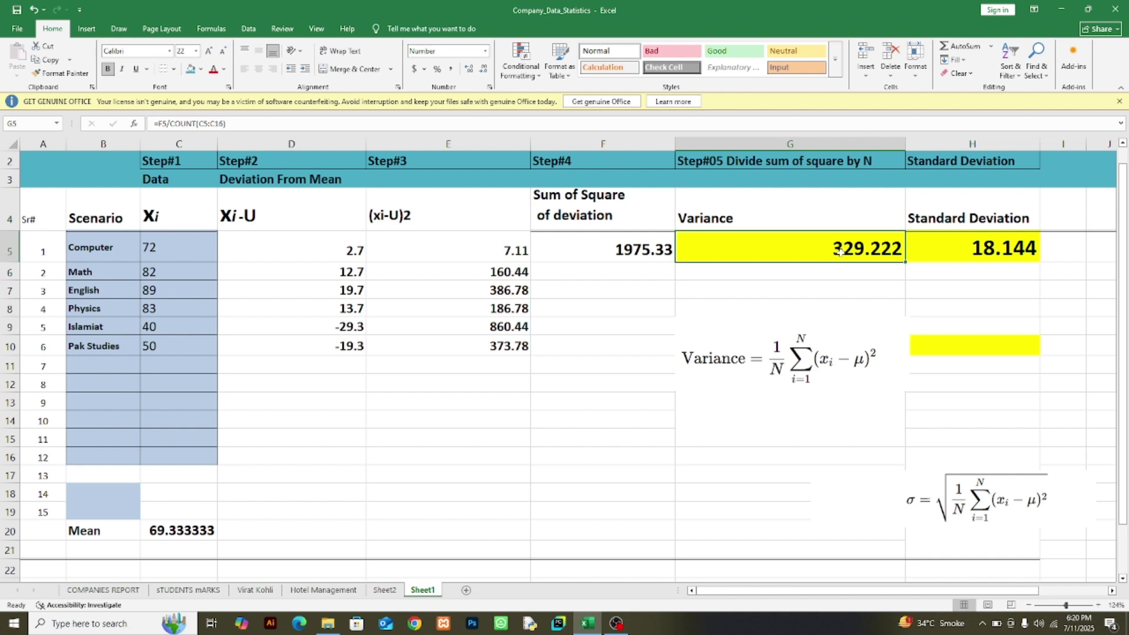
{"action": "left_click", "coordinate": [937, 251]}
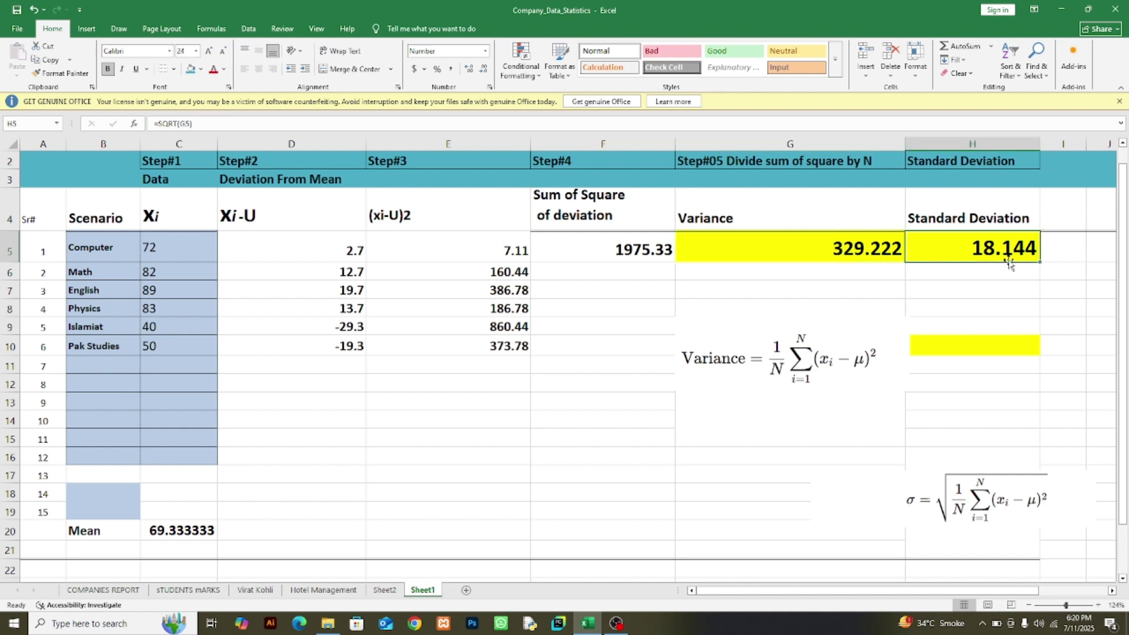
- Calculate the standard deviation of C5:C10 with STDEV in F18 as a cross-check, and clear the cell again
{"action": "left_click", "coordinate": [550, 492]}
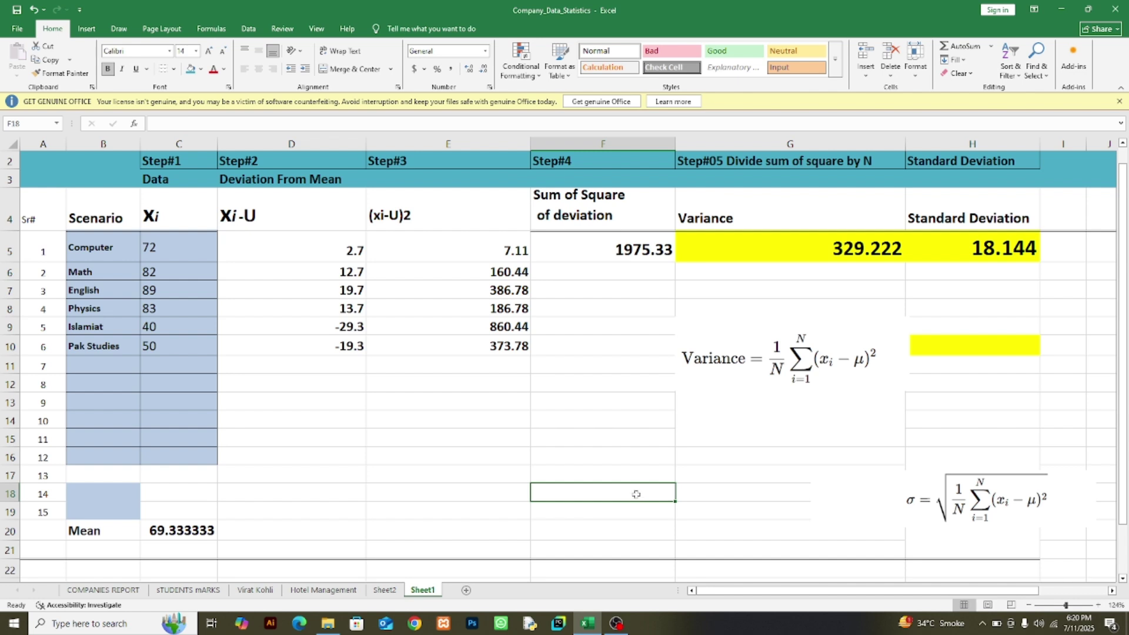
{"action": "type", "text": "=stde"}
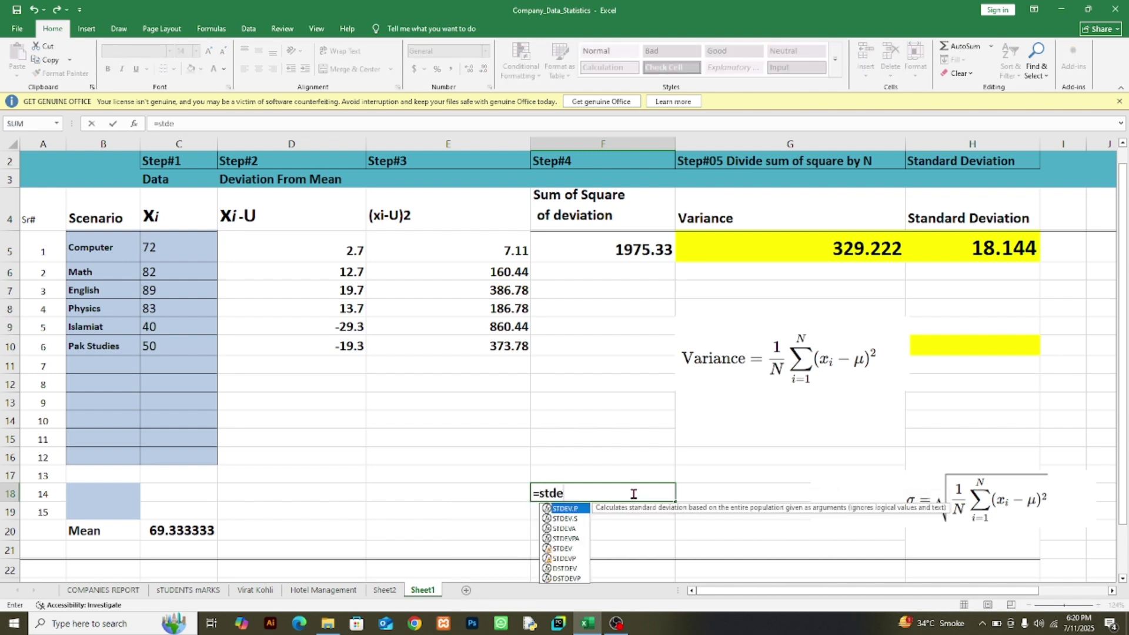
{"action": "type", "text": "v("}
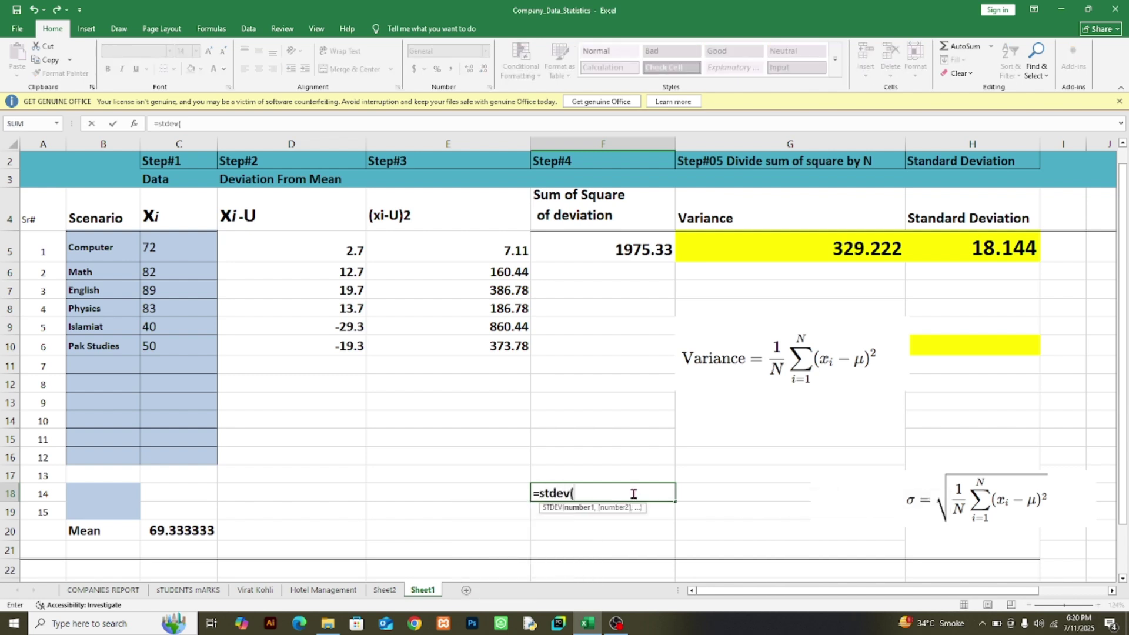
{"action": "left_click_drag", "start_coordinate": [158, 261], "coordinate": [165, 344]}
{"action": "key", "text": "Return"}
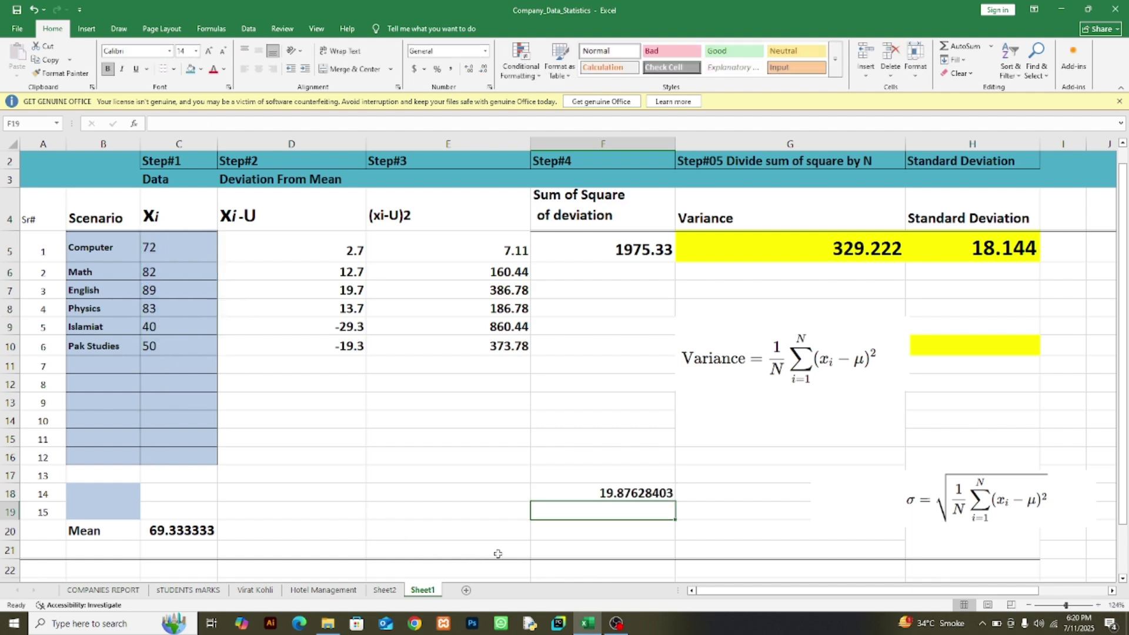
{"action": "left_click", "coordinate": [612, 499]}
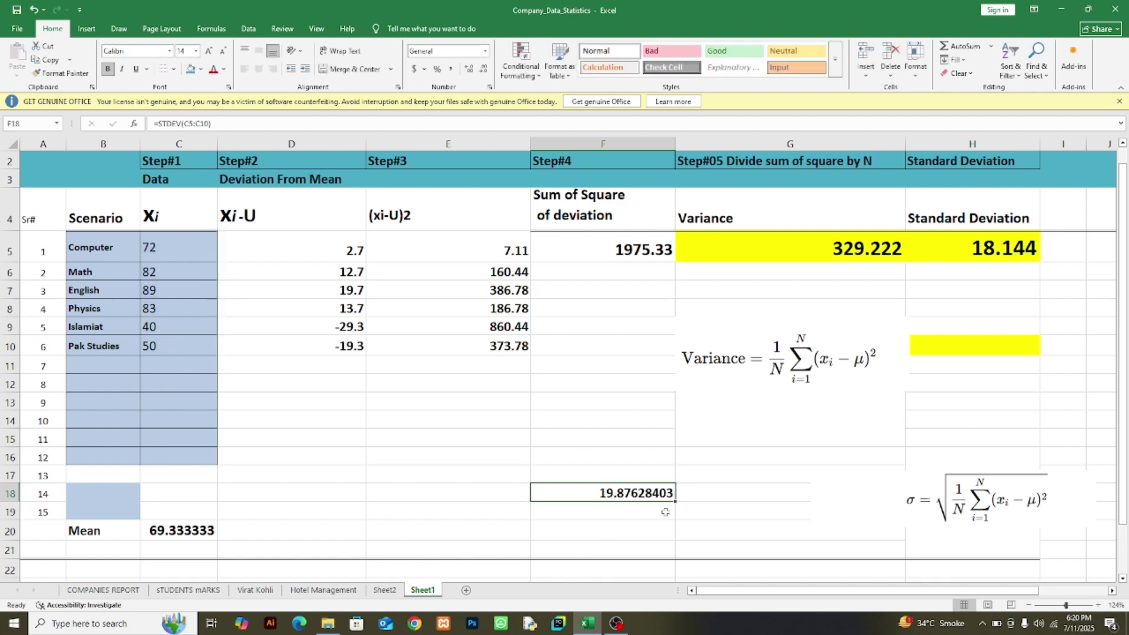
{"action": "key", "text": "Delete"}
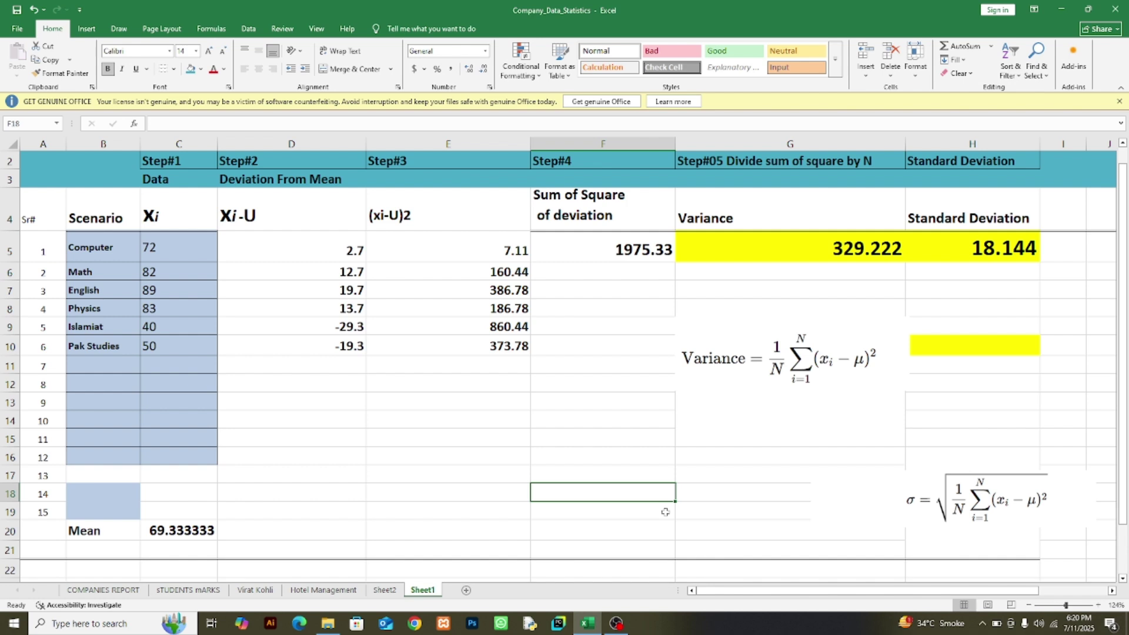
- Trace the precedents of the sum of squares in F5 and remove the tracing arrows
{"action": "left_click", "coordinate": [633, 246]}
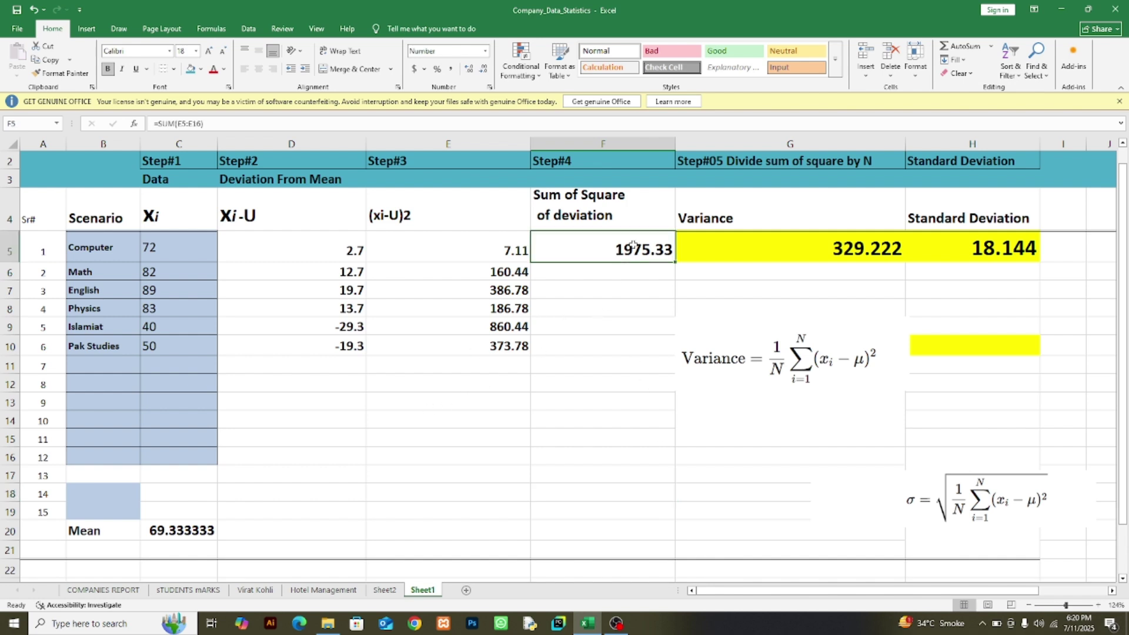
{"action": "left_click", "coordinate": [211, 29]}
{"action": "left_click", "coordinate": [480, 48]}
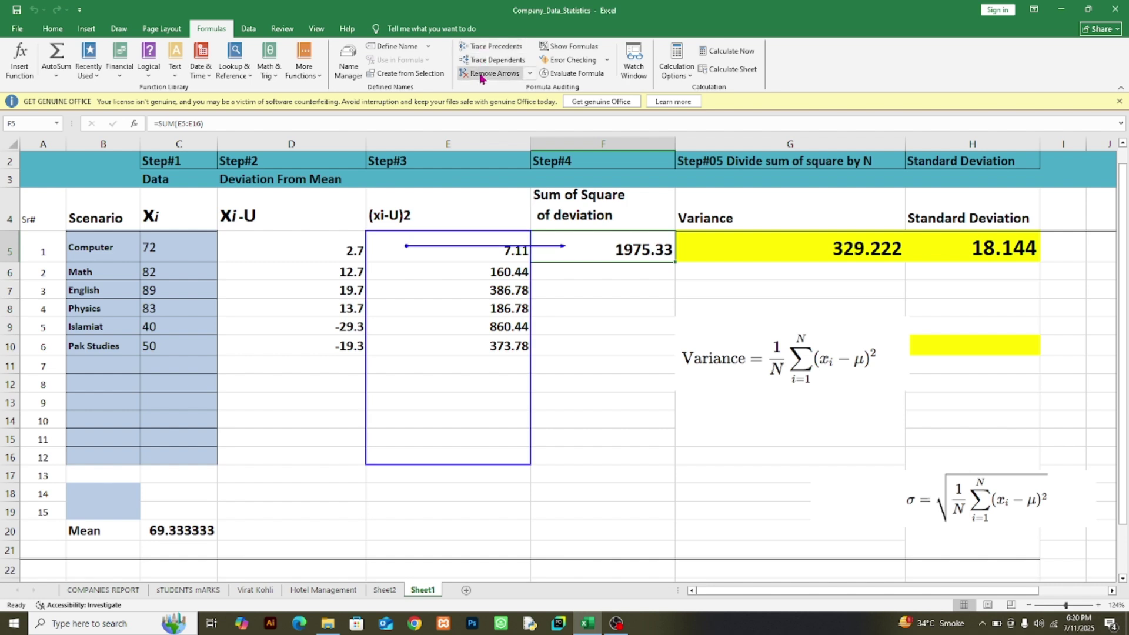
{"action": "left_click", "coordinate": [489, 73]}
- Check the variance formula in G5, then clear it and re-enter it as =F5/COUNT(C5:C16)
{"action": "left_click", "coordinate": [825, 258]}
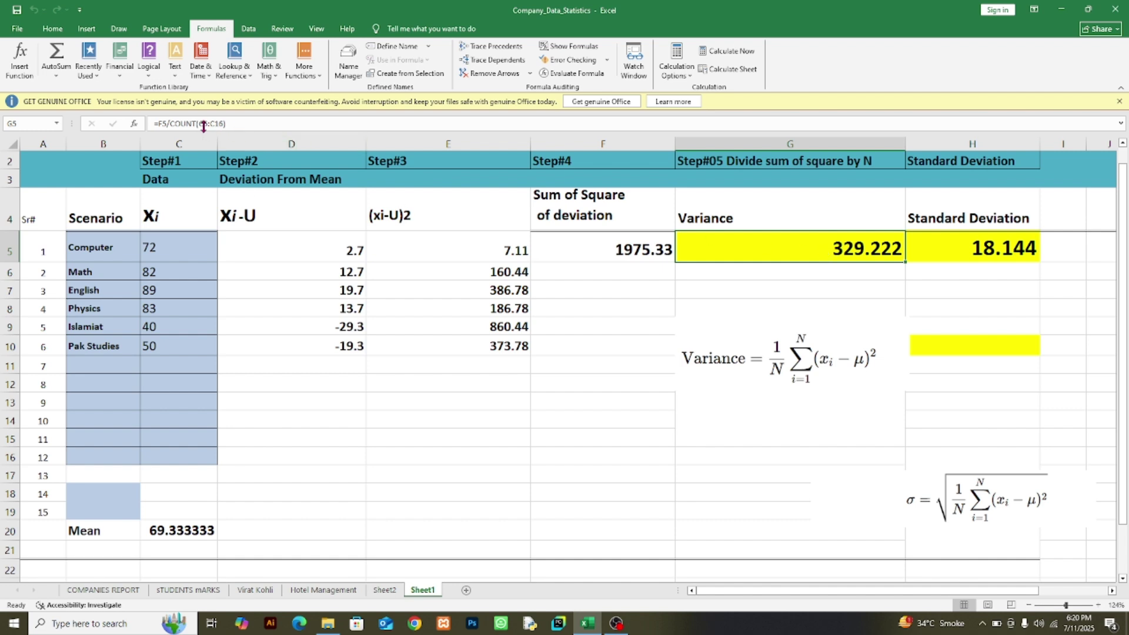
{"action": "left_click", "coordinate": [256, 117]}
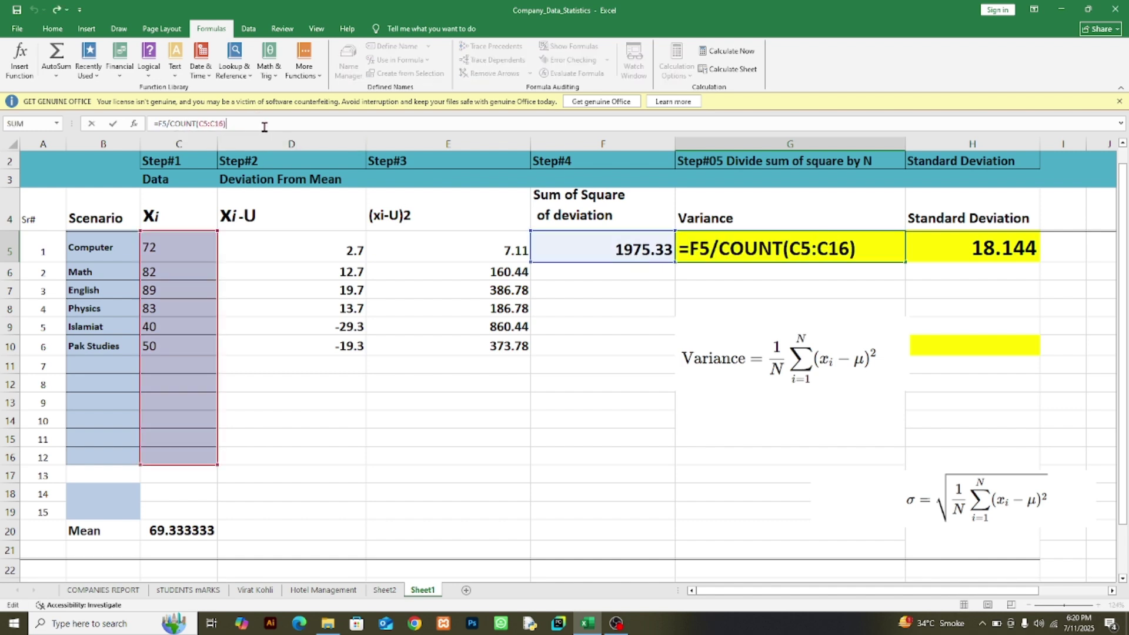
{"action": "key", "text": "ctrl+Return"}
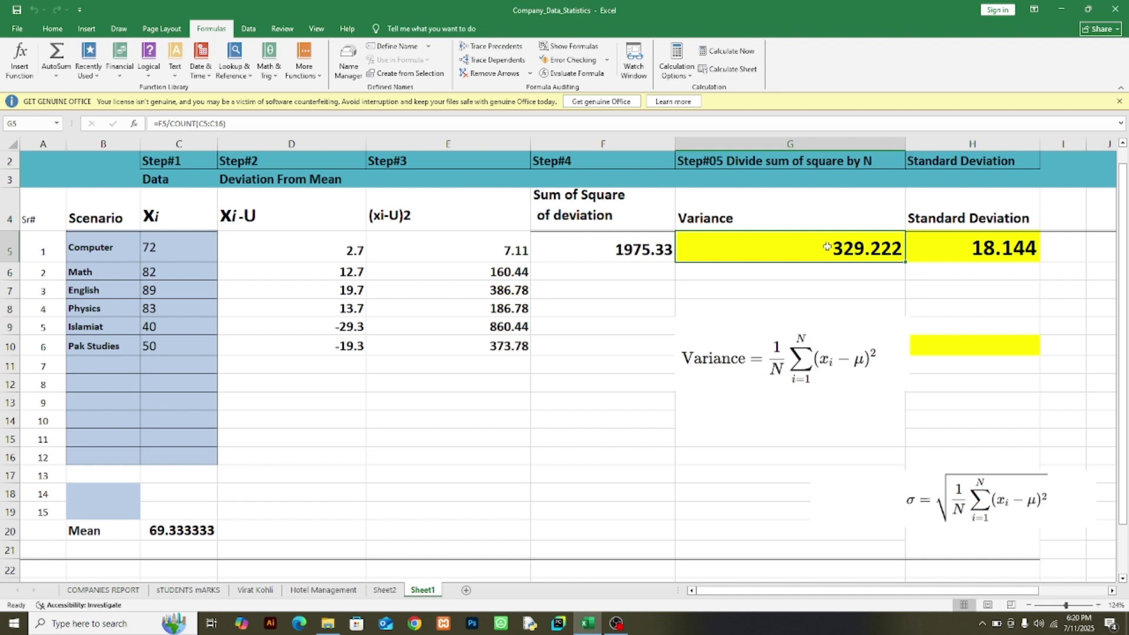
{"action": "key", "text": "Delete"}
{"action": "type", "text": "="}
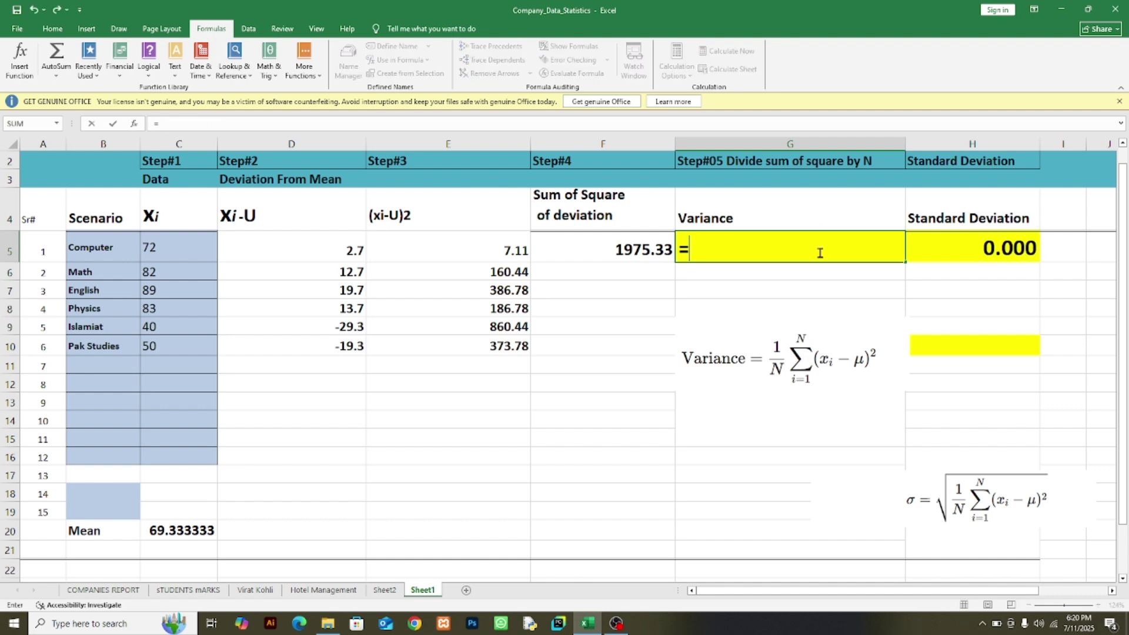
{"action": "left_click", "coordinate": [610, 249]}
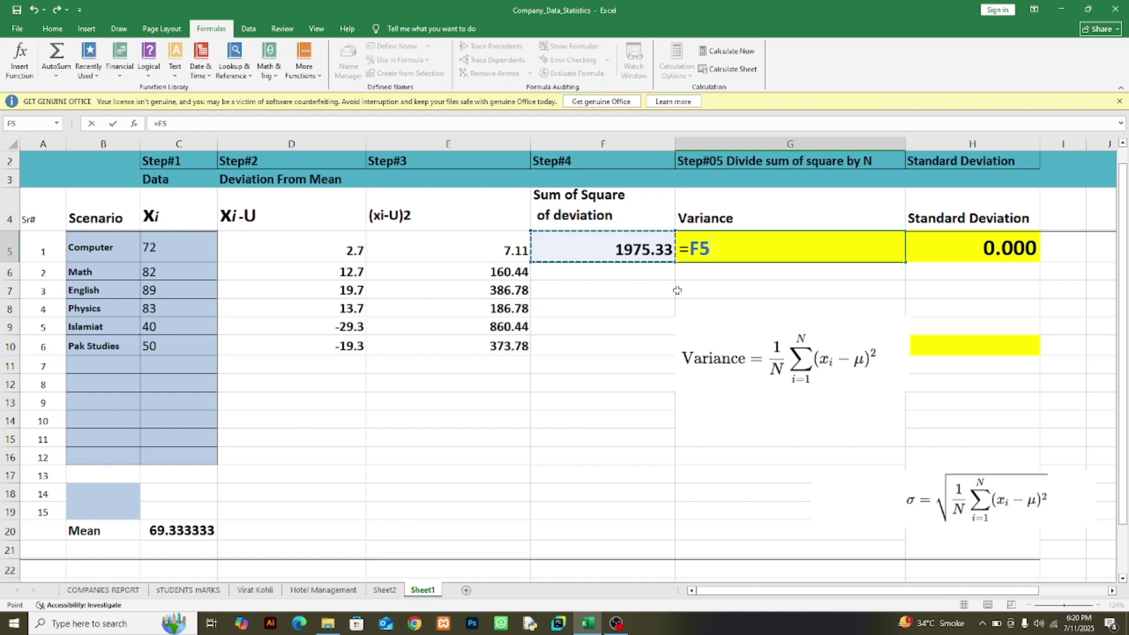
{"action": "type", "text": "/c"}
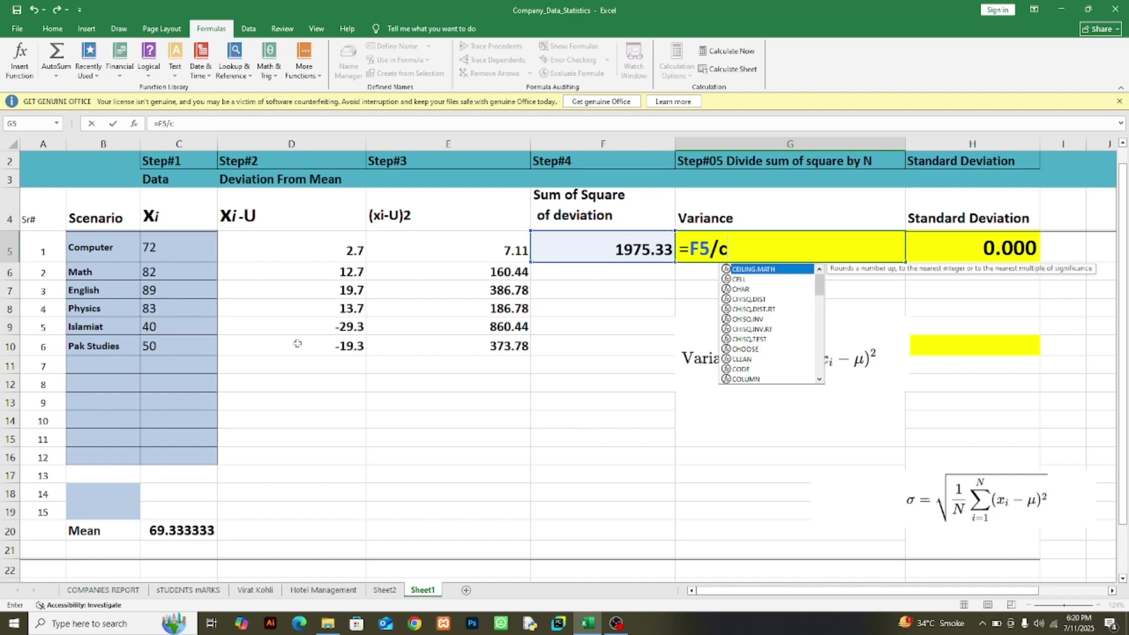
{"action": "type", "text": "ount("}
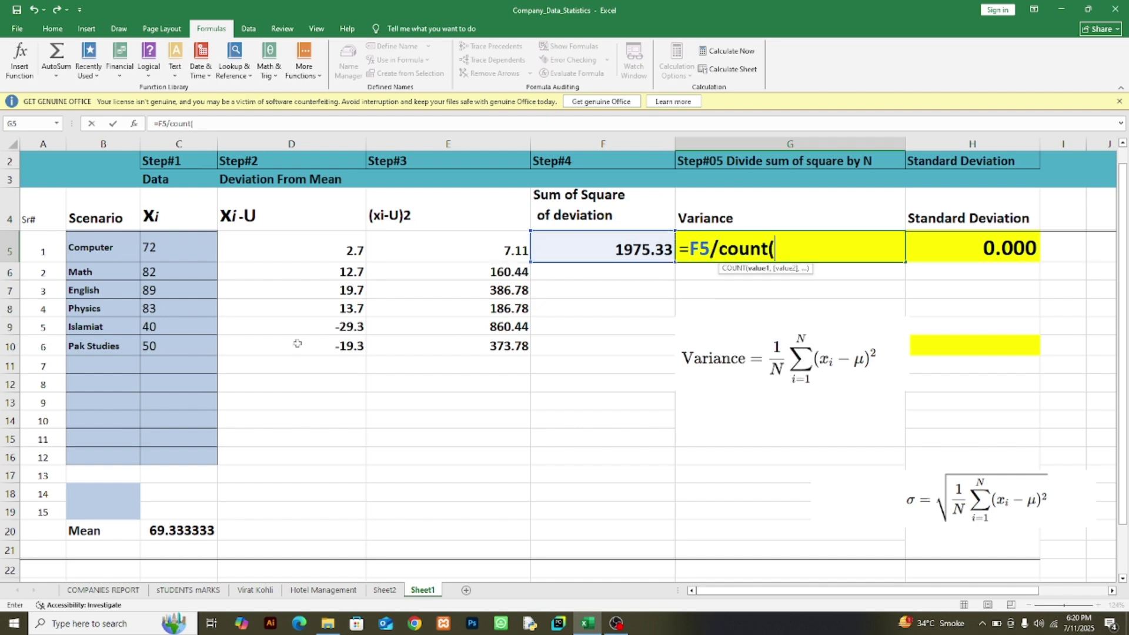
{"action": "left_click_drag", "start_coordinate": [164, 247], "coordinate": [169, 457]}
{"action": "key", "text": "Return"}
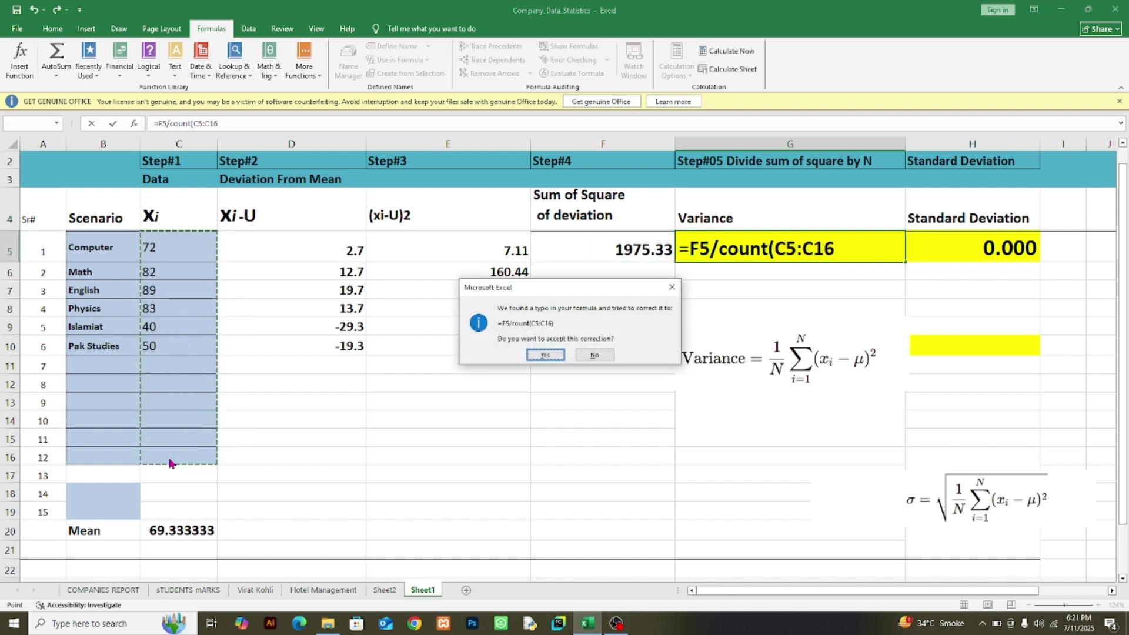
{"action": "left_click", "coordinate": [546, 354]}
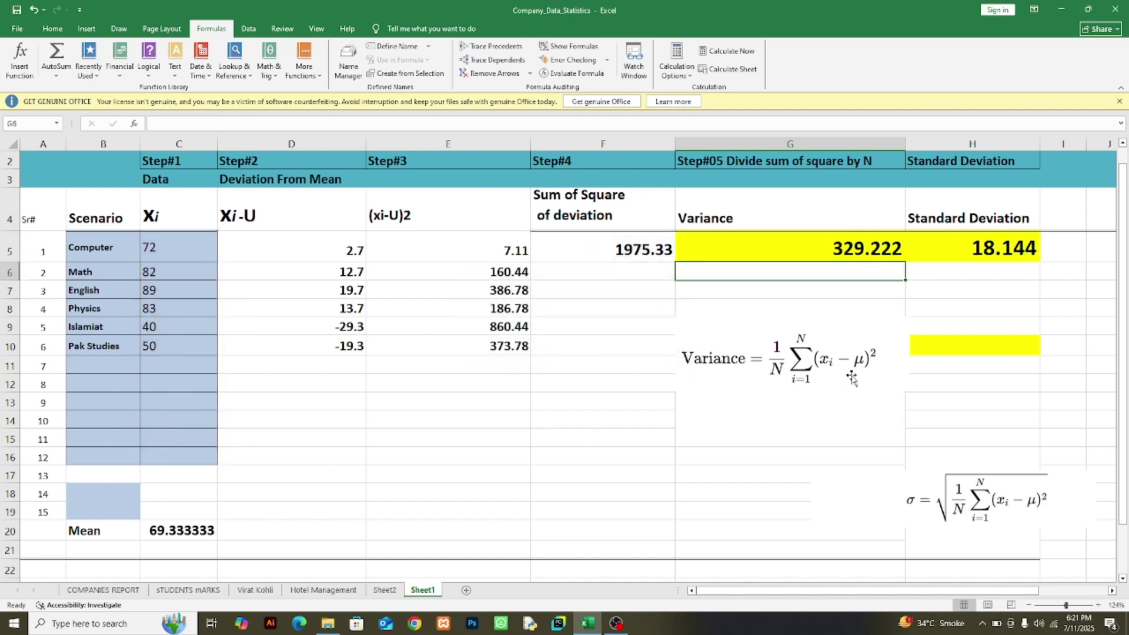
- Calculate the population standard deviation of the marks in E17 with =STDEV.P(C5:C10)
{"action": "left_click", "coordinate": [982, 247]}
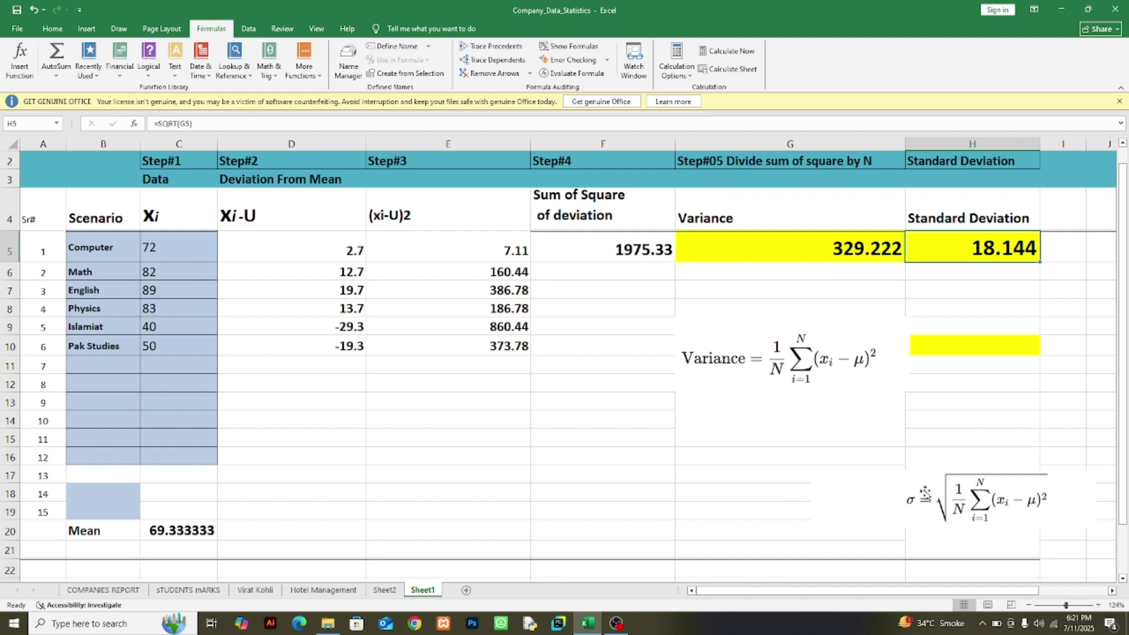
{"action": "left_click", "coordinate": [856, 471]}
{"action": "left_click", "coordinate": [718, 457]}
{"action": "left_click", "coordinate": [457, 472]}
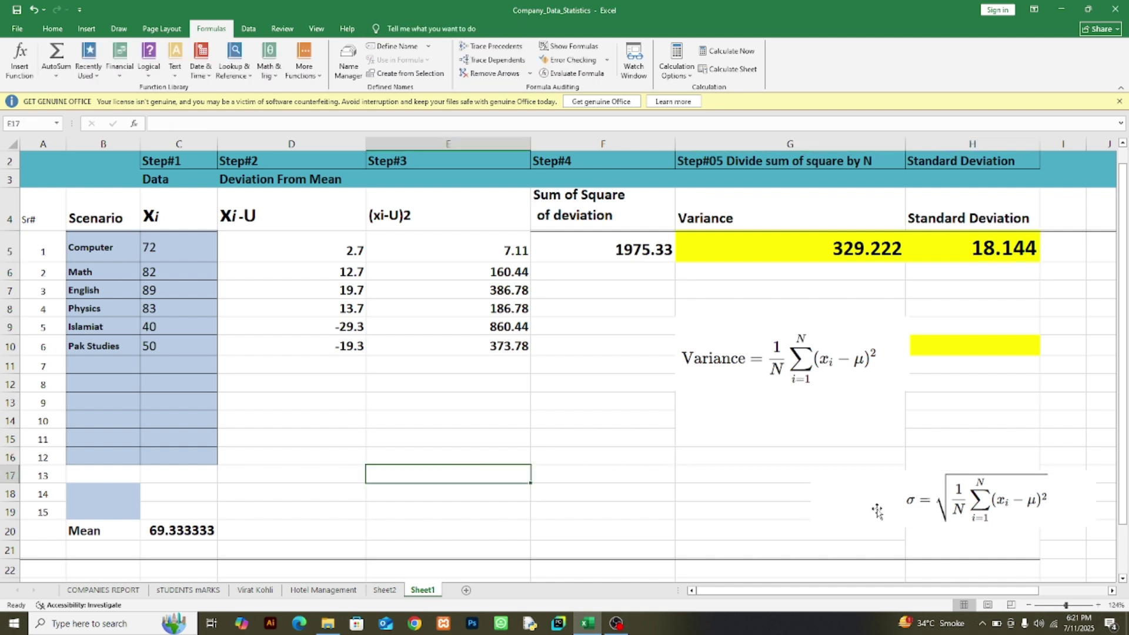
{"action": "type", "text": "="}
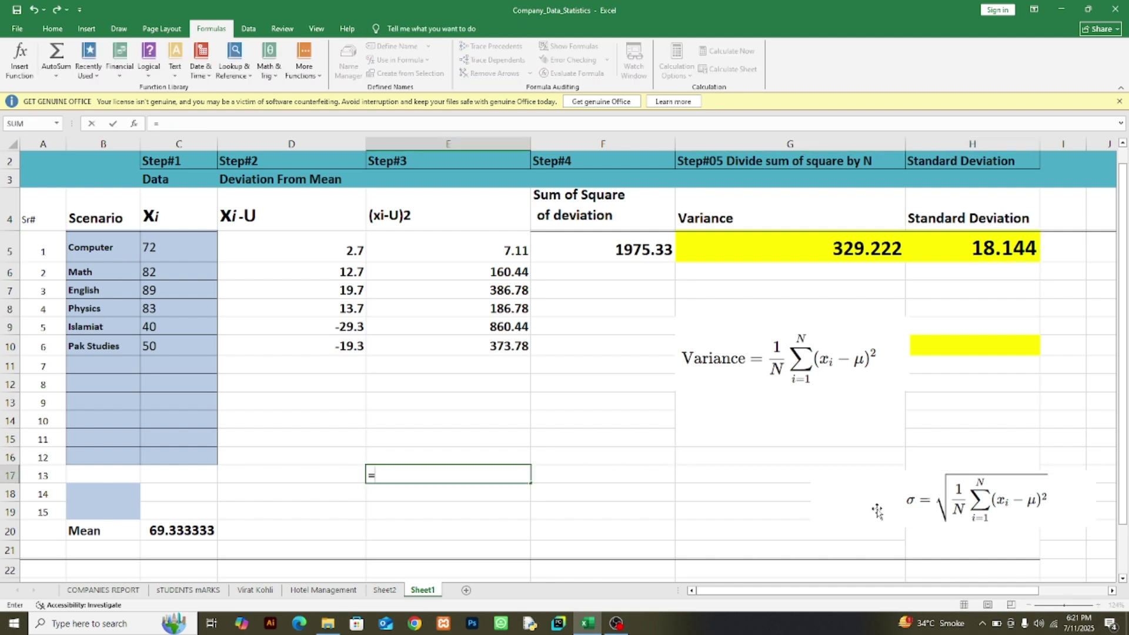
{"action": "type", "text": "std"}
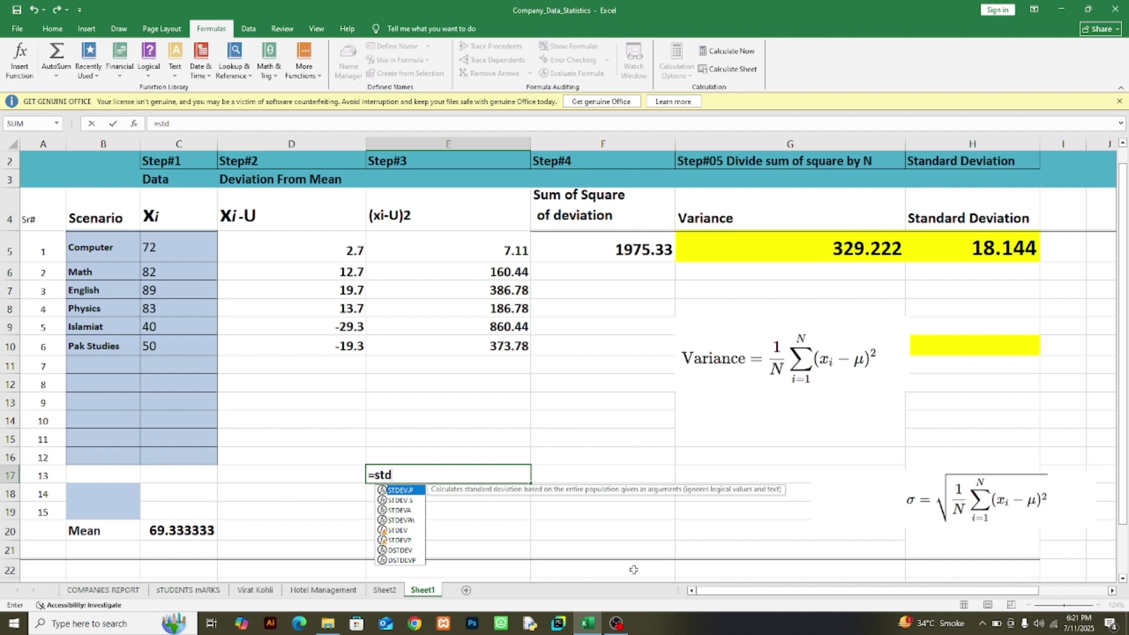
{"action": "double_click", "coordinate": [404, 492]}
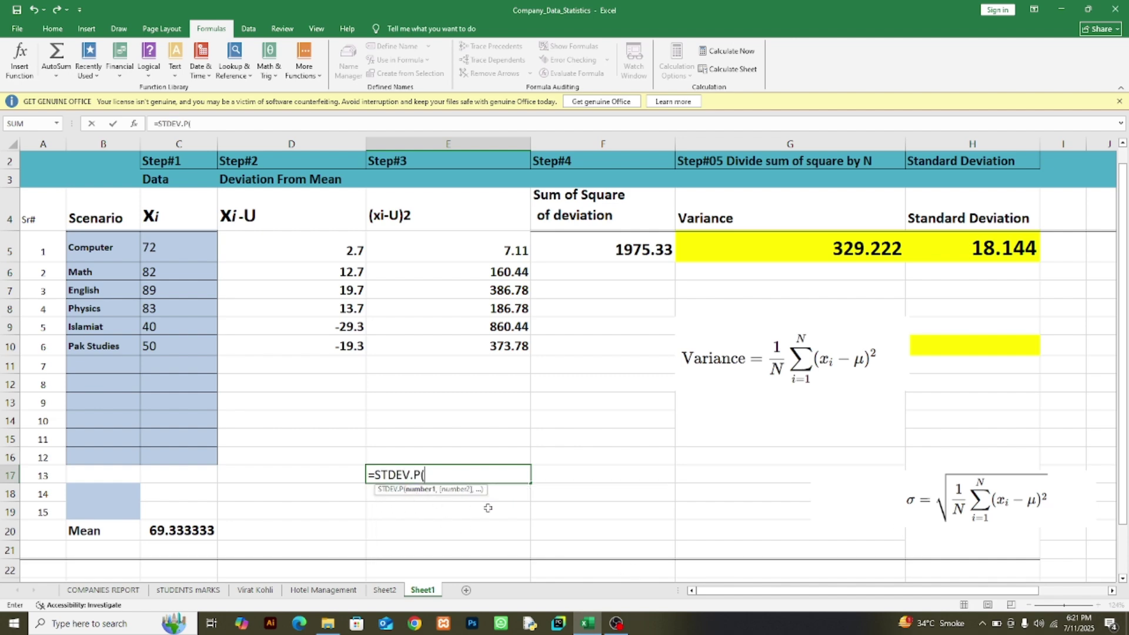
{"action": "left_click_drag", "start_coordinate": [140, 233], "coordinate": [165, 344]}
{"action": "key", "text": "Return"}
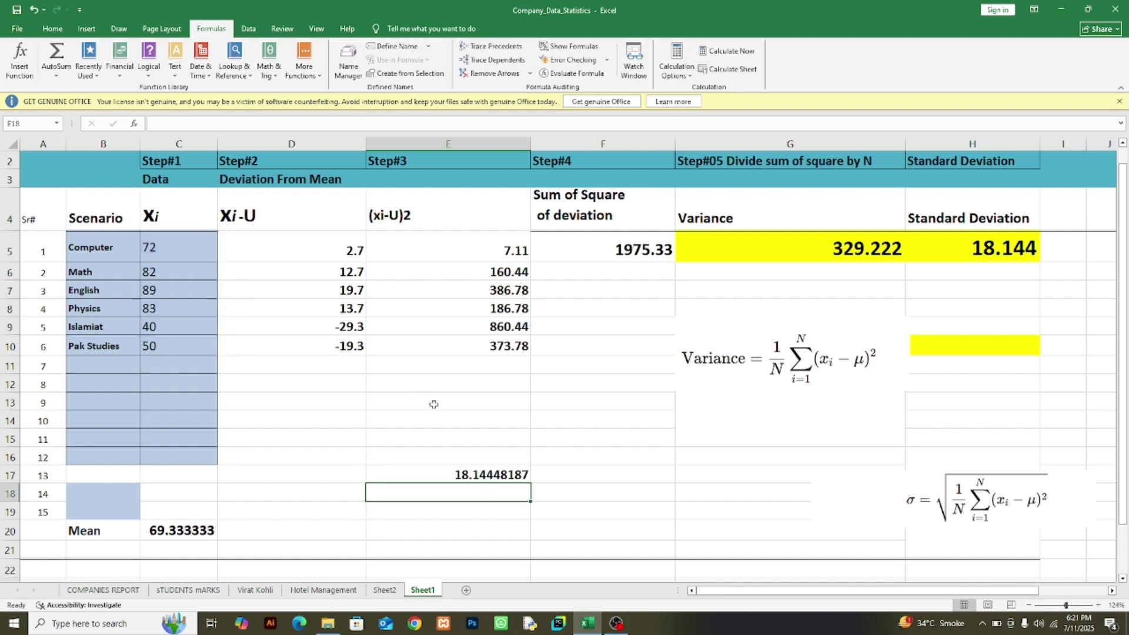
- Enlarge the STDEV.P result in E17 to font size 20, and clear the cell's contents
{"action": "left_click", "coordinate": [487, 476]}
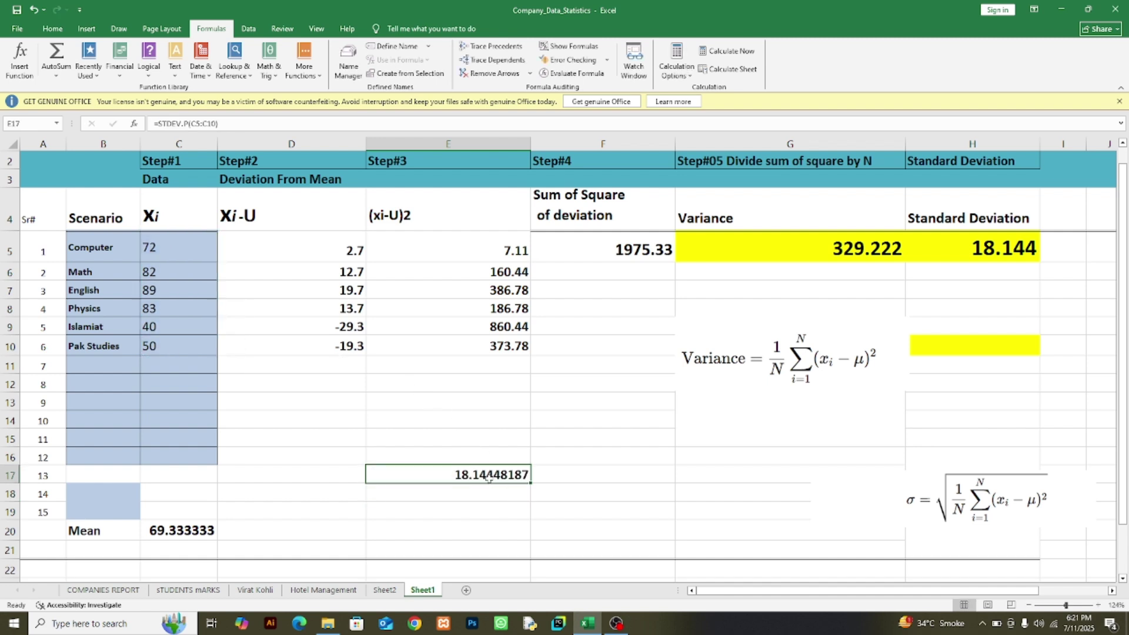
{"action": "left_click", "coordinate": [53, 29]}
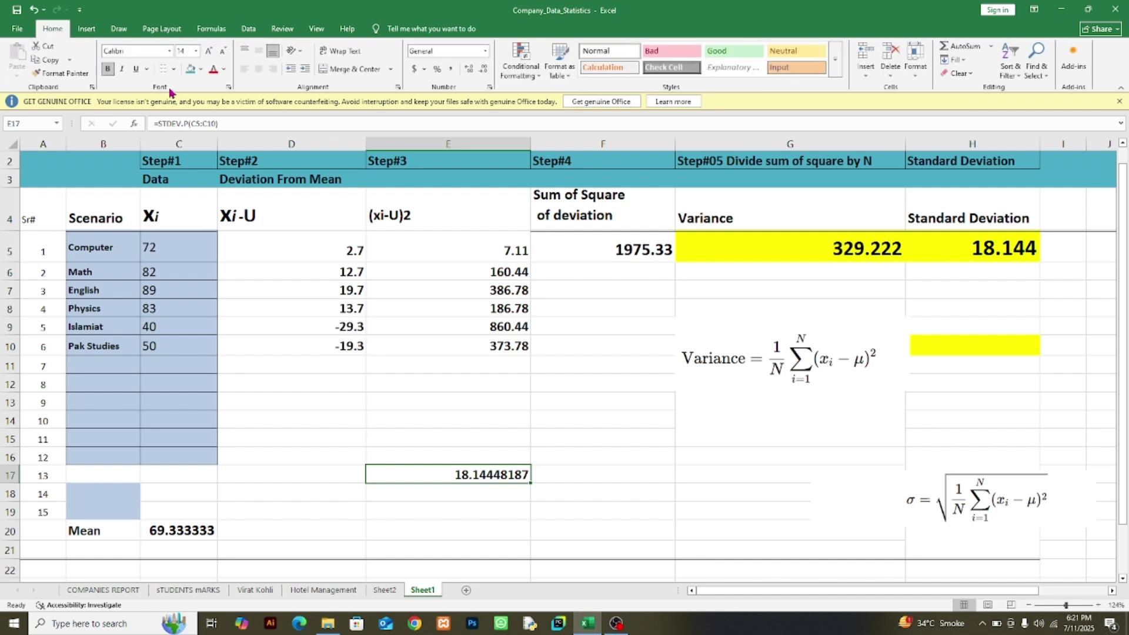
{"action": "left_click", "coordinate": [209, 51]}
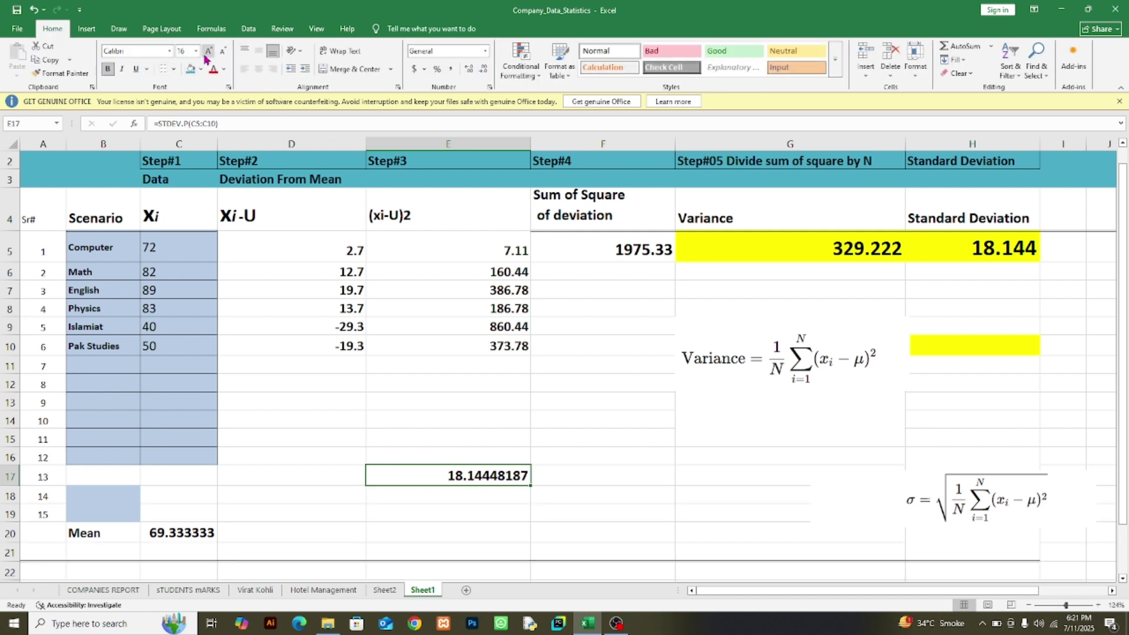
{"action": "left_click", "coordinate": [208, 51]}
{"action": "left_click", "coordinate": [208, 50]}
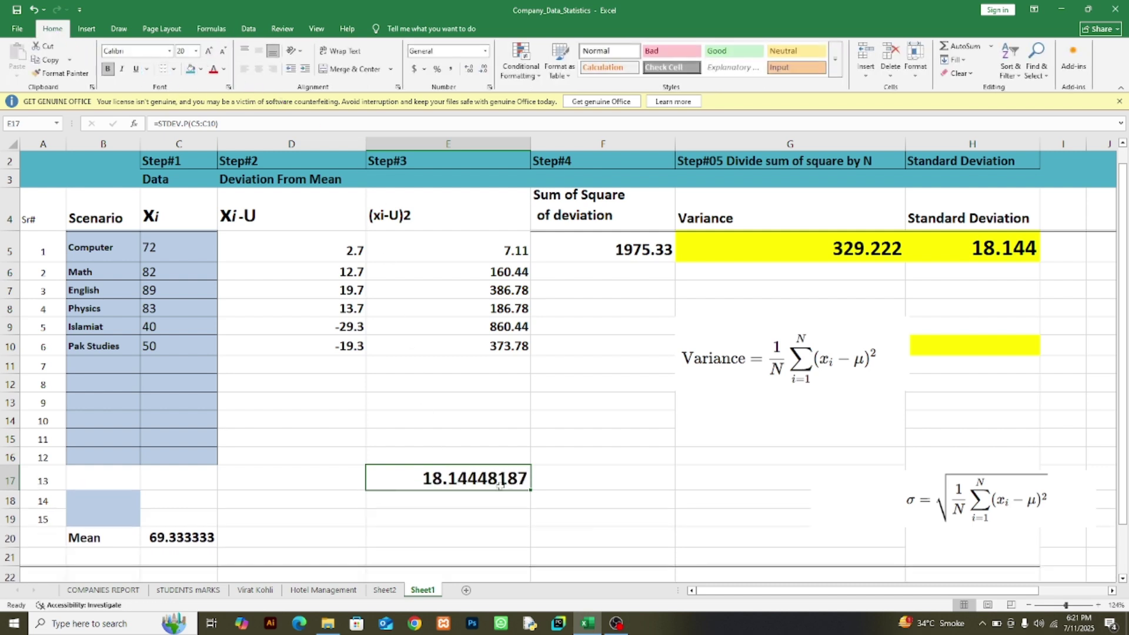
{"action": "key", "text": "Delete"}
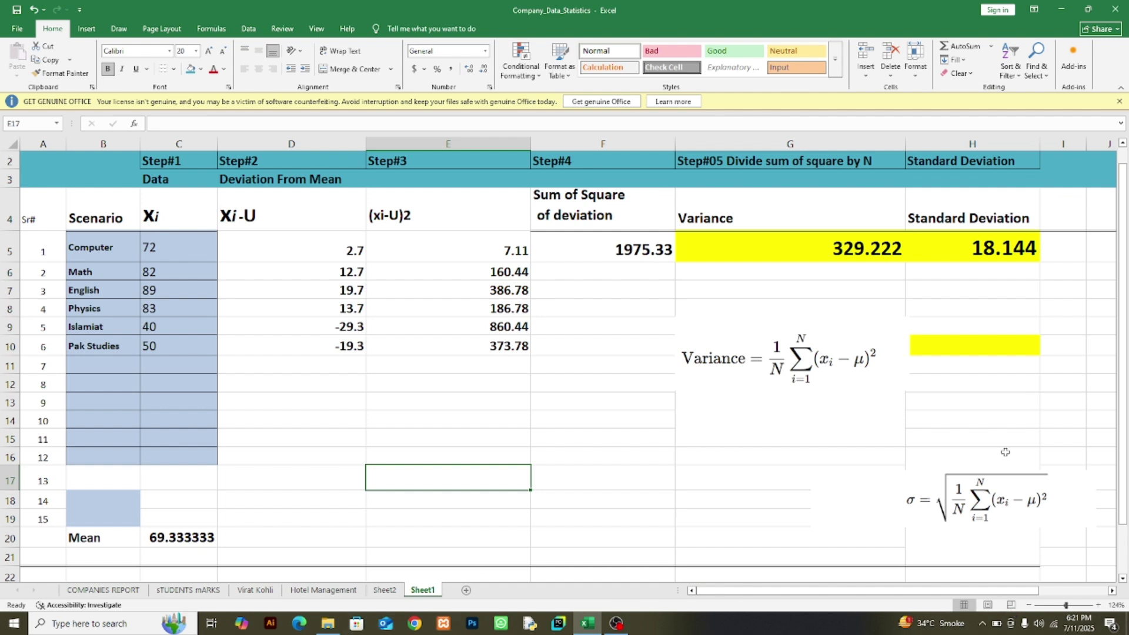
- Enter =STDEV.P(C5:C10) in H7, below the manually calculated standard deviation, as a cross-check
{"action": "left_click", "coordinate": [998, 291]}
{"action": "type", "text": "="}
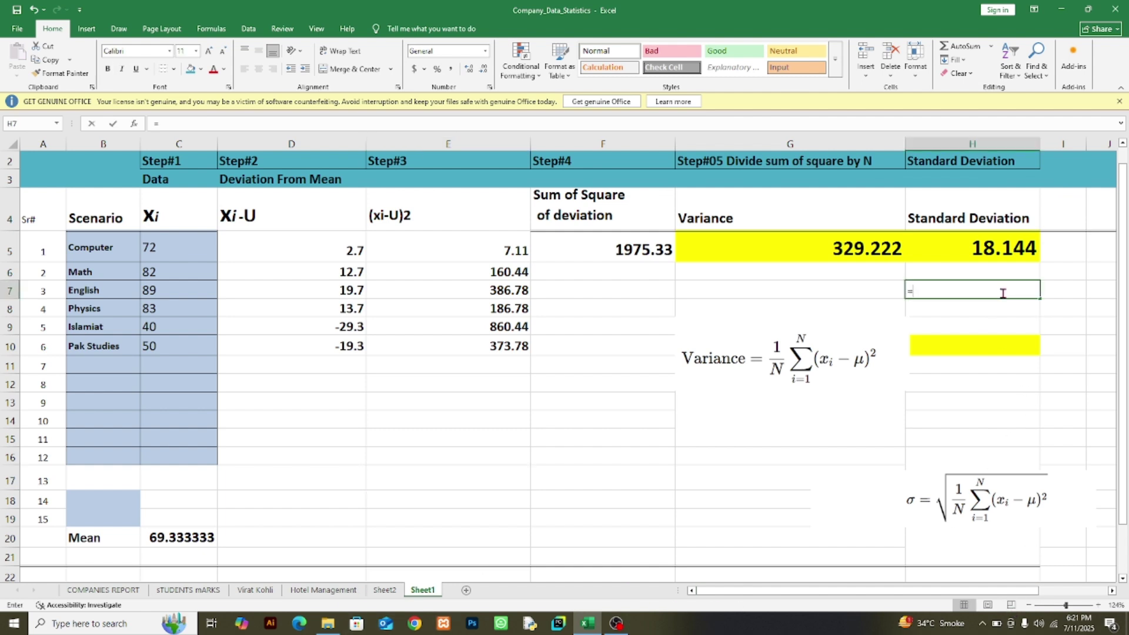
{"action": "type", "text": "std"}
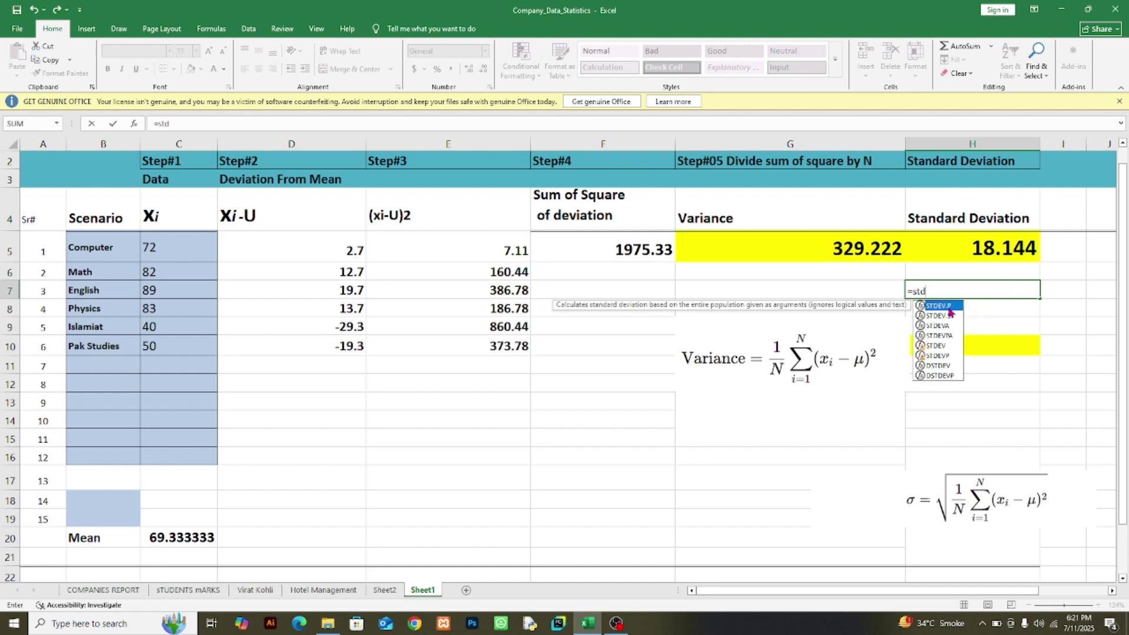
{"action": "double_click", "coordinate": [948, 306]}
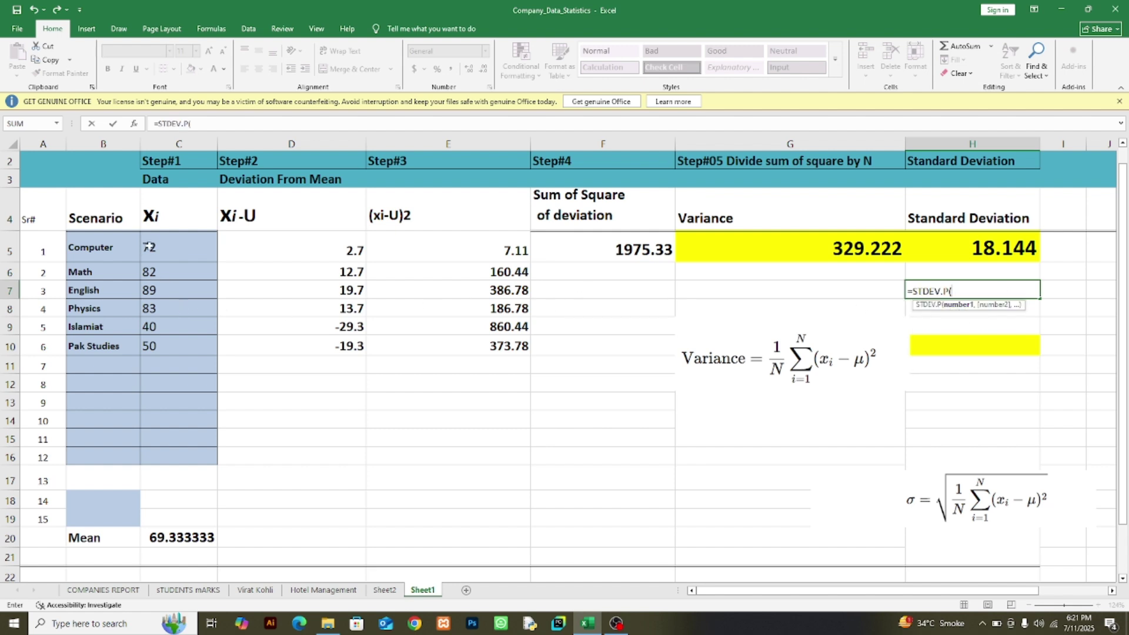
{"action": "left_click_drag", "start_coordinate": [148, 247], "coordinate": [152, 346]}
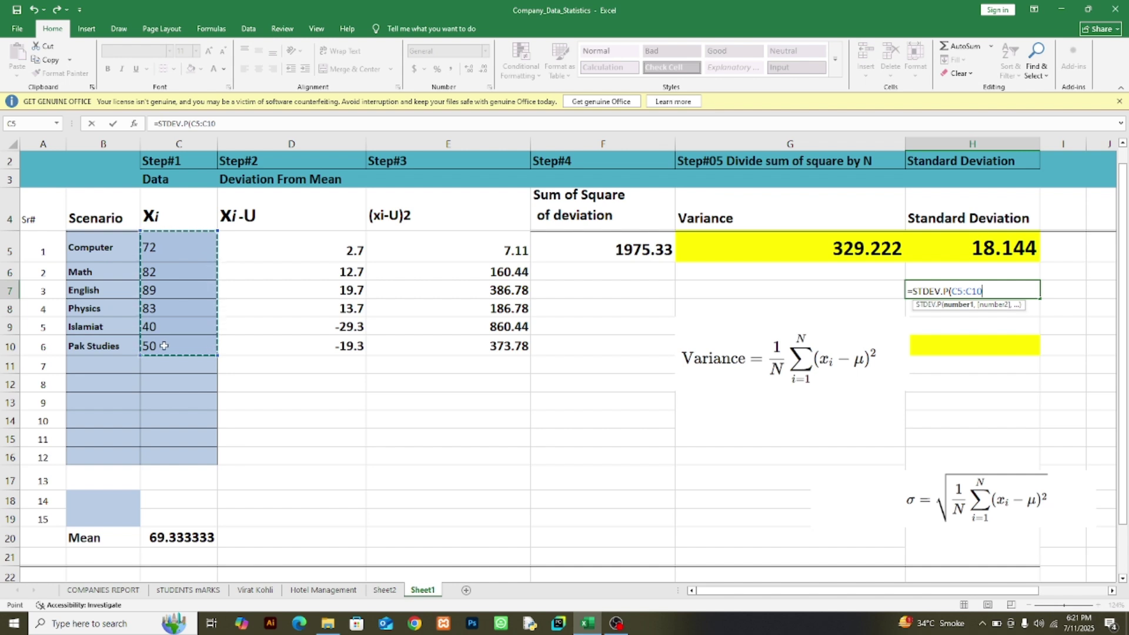
{"action": "key", "text": "Return"}
- Format the STDEV.P result in H7 as bold with font size 16
{"action": "left_click", "coordinate": [989, 290]}
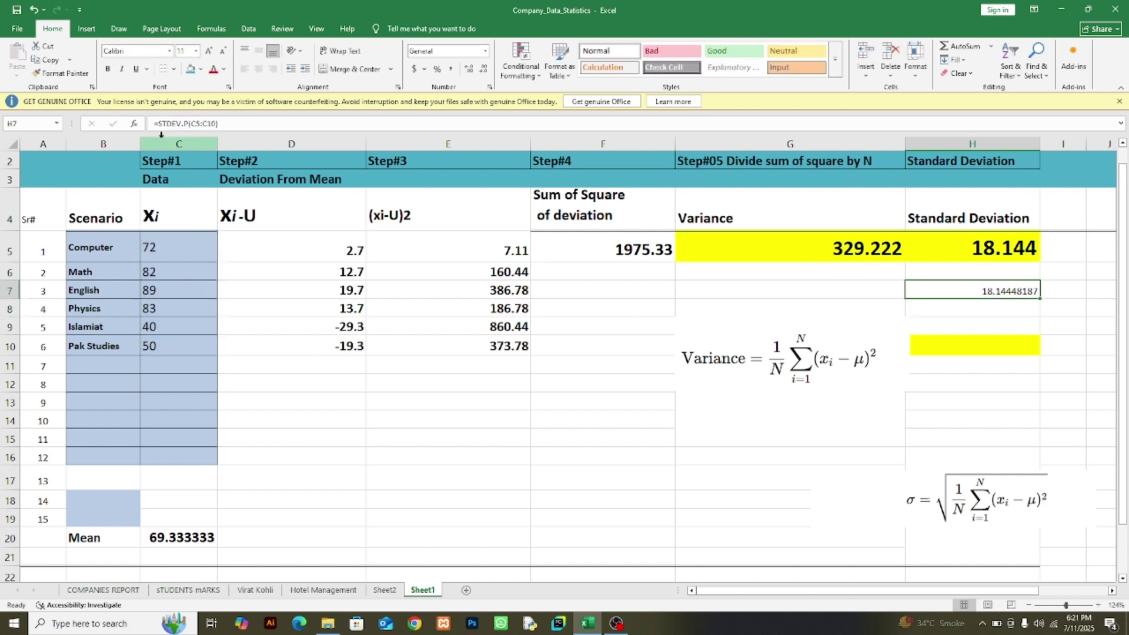
{"action": "left_click", "coordinate": [207, 52]}
{"action": "left_click", "coordinate": [207, 52]}
{"action": "left_click", "coordinate": [207, 53]}
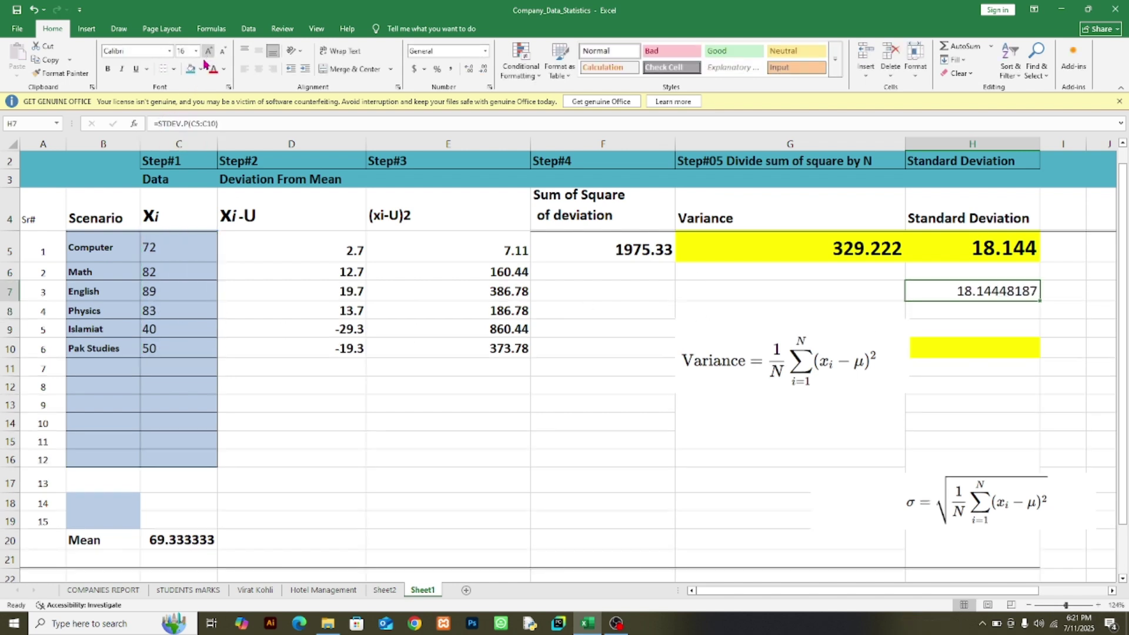
{"action": "left_click", "coordinate": [108, 68]}
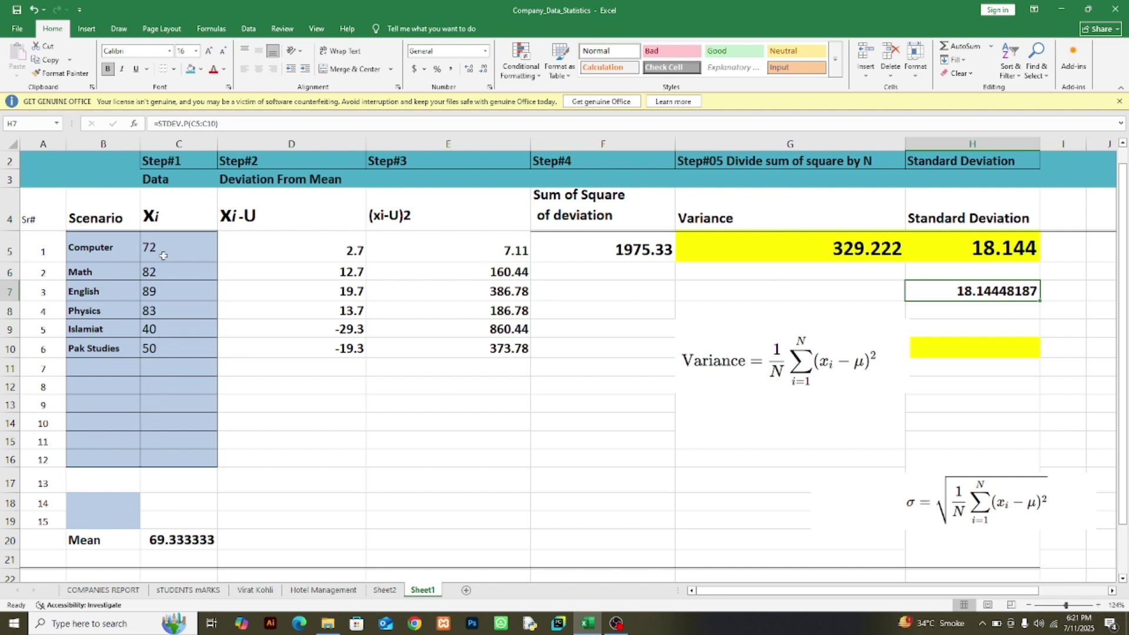
- Review the calculation column by column, from the marks and deviations through the sum of squares and variance to the standard deviation
{"action": "left_click_drag", "start_coordinate": [172, 244], "coordinate": [176, 406]}
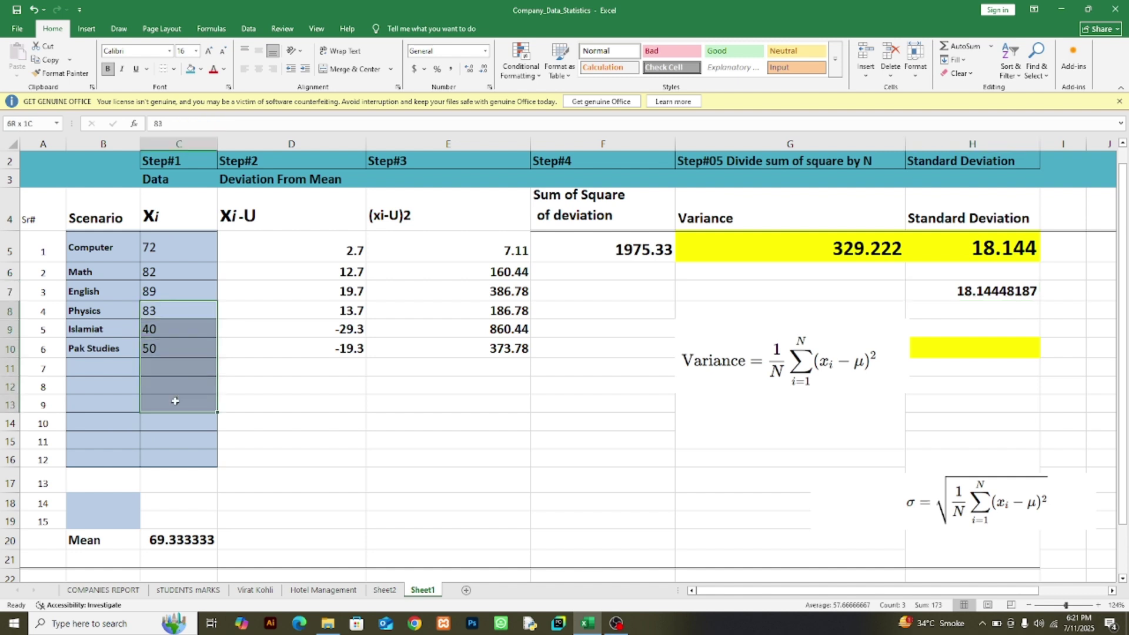
{"action": "left_click_drag", "start_coordinate": [259, 200], "coordinate": [353, 368]}
{"action": "left_click_drag", "start_coordinate": [399, 204], "coordinate": [447, 388]}
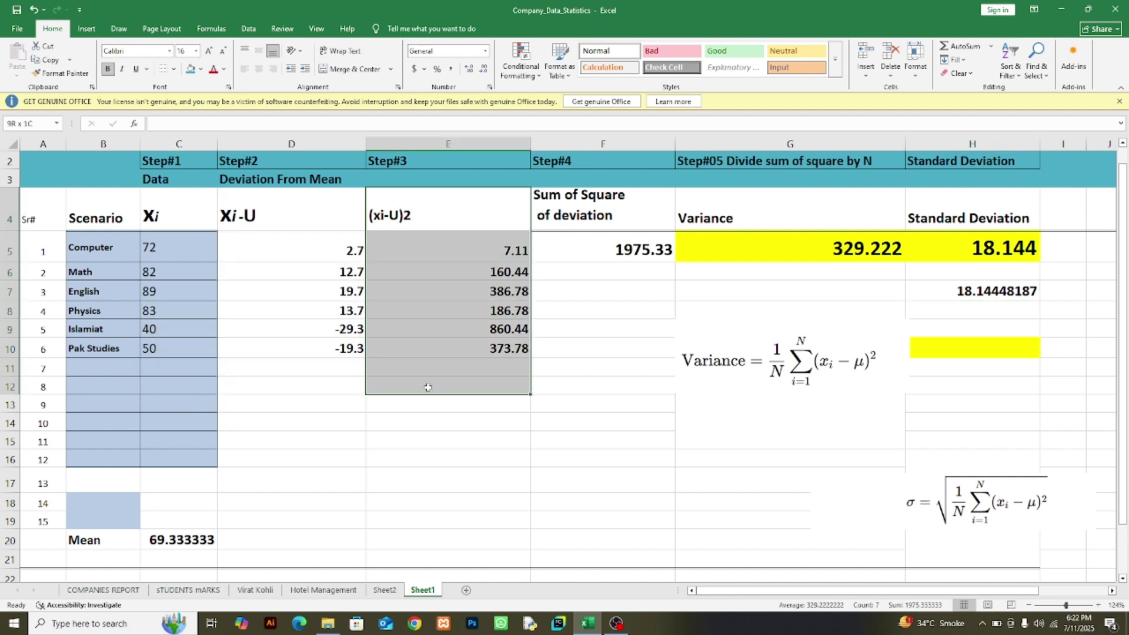
{"action": "left_click_drag", "start_coordinate": [597, 218], "coordinate": [659, 423]}
{"action": "left_click_drag", "start_coordinate": [748, 211], "coordinate": [764, 426]}
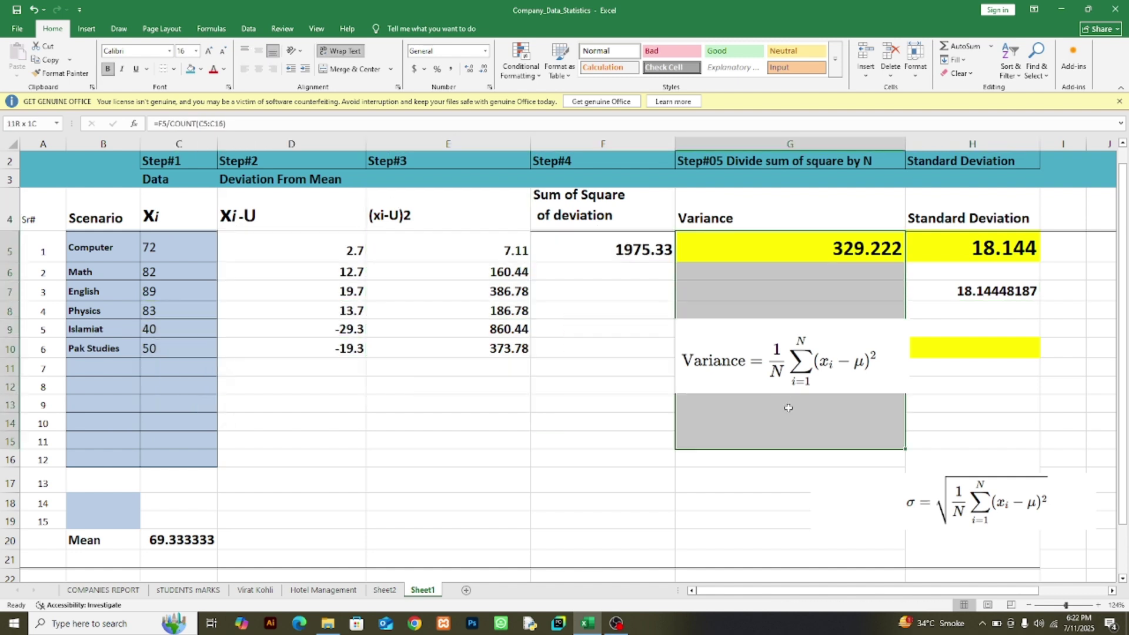
{"action": "left_click_drag", "start_coordinate": [970, 212], "coordinate": [1029, 391]}
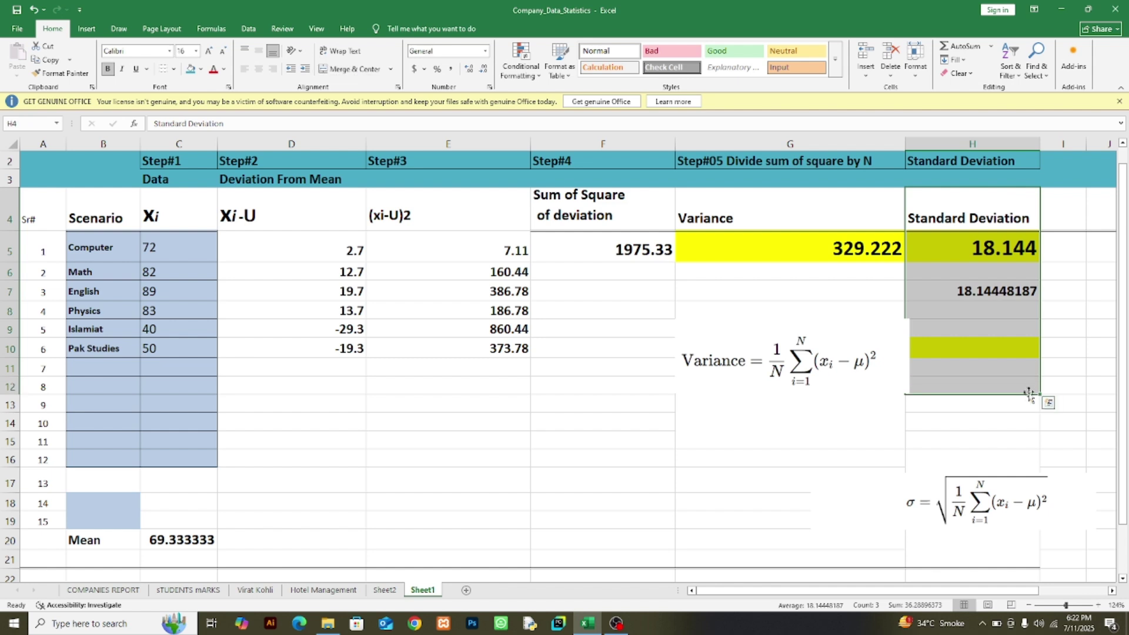
{"action": "left_click", "coordinate": [1027, 420]}
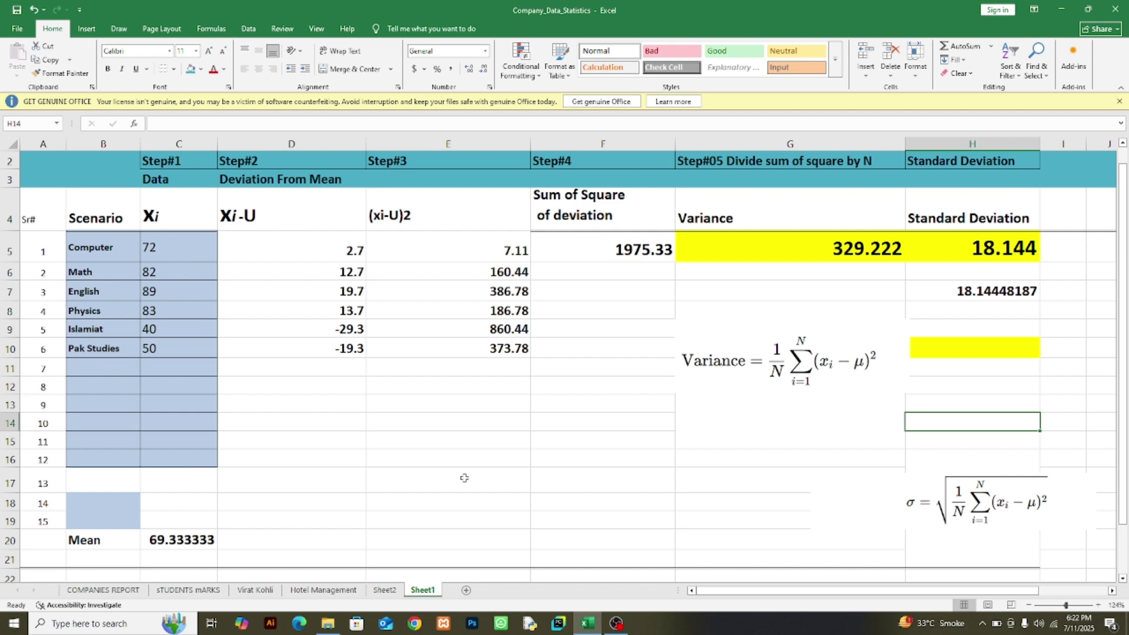
- Switch to File Explorer and open the Unit#05 Data Analytics document from the Training New Book folder on drive D
{"action": "left_click", "coordinate": [325, 623]}
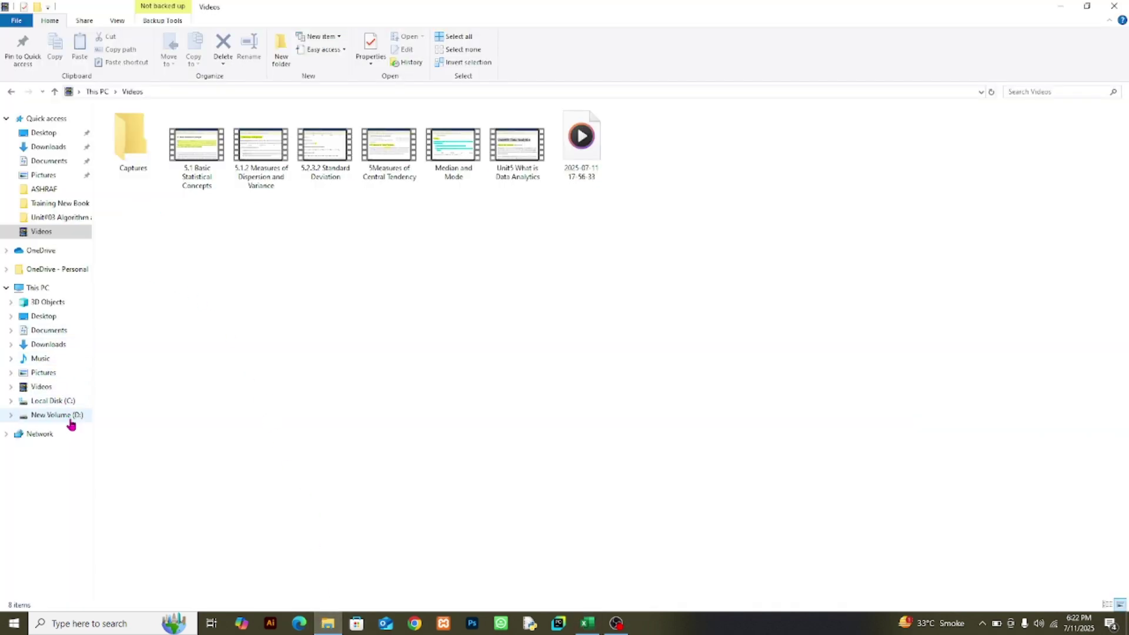
{"action": "left_click", "coordinate": [70, 416]}
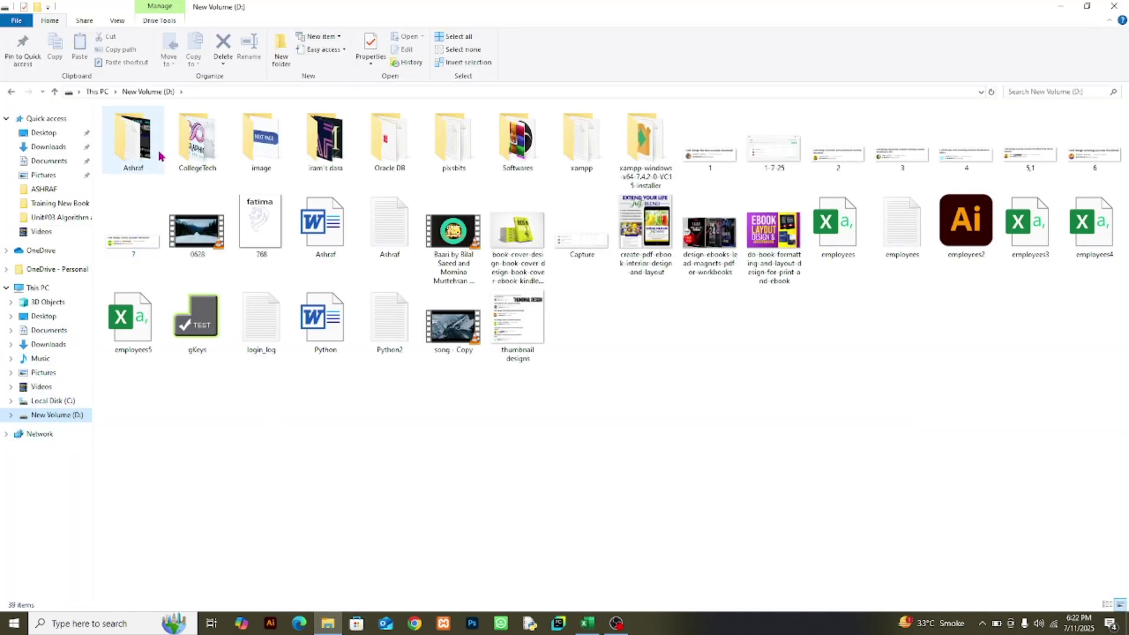
{"action": "double_click", "coordinate": [150, 152]}
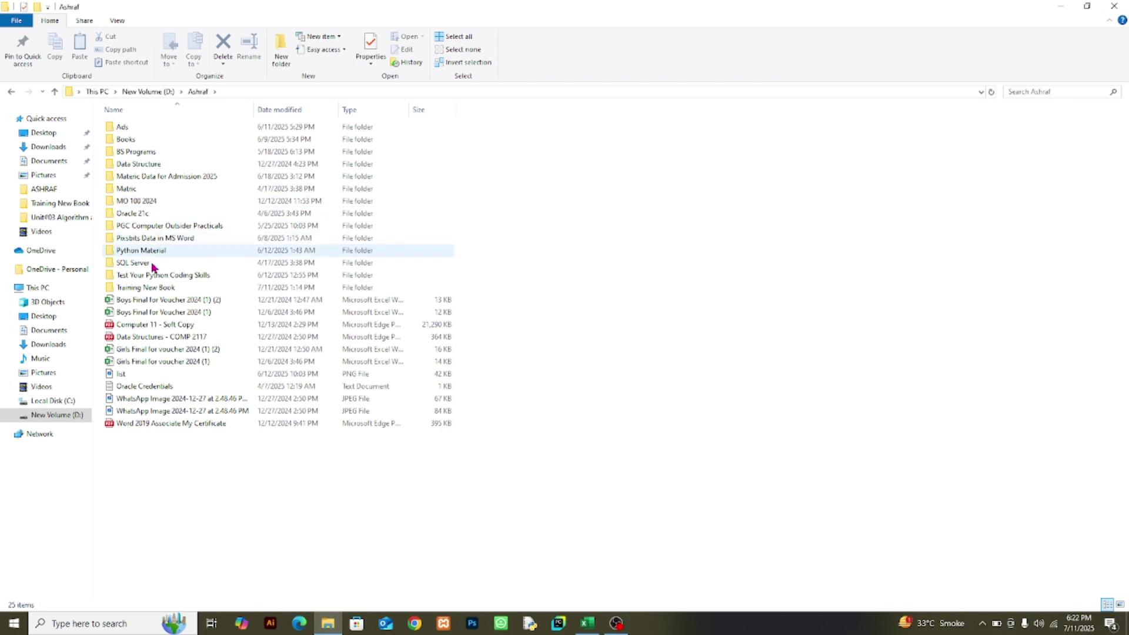
{"action": "double_click", "coordinate": [154, 287]}
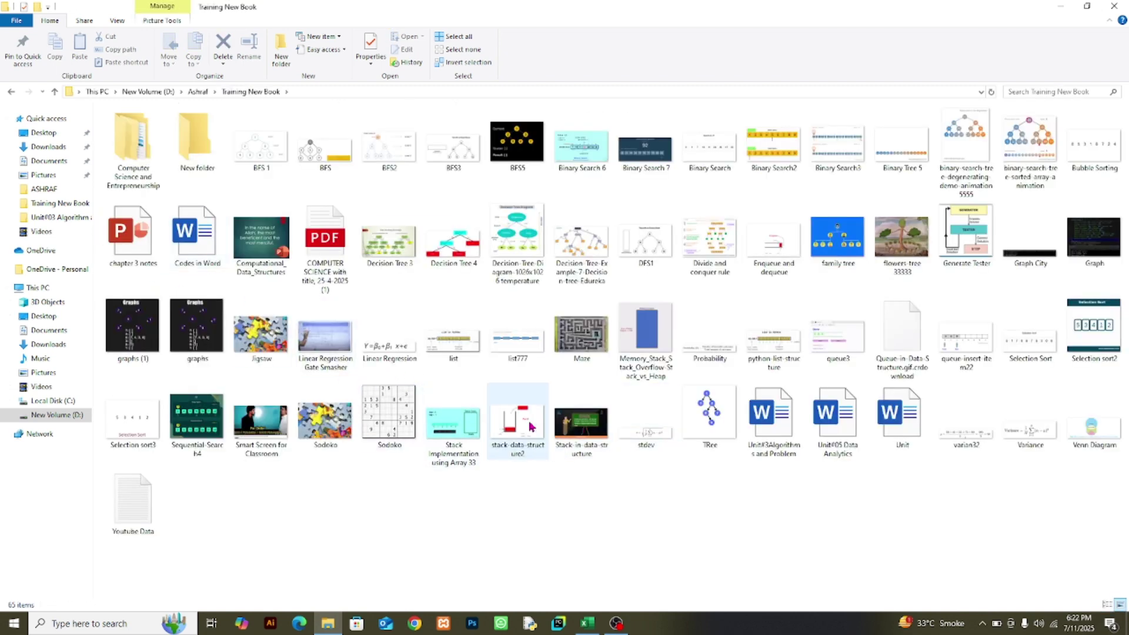
{"action": "double_click", "coordinate": [839, 458]}
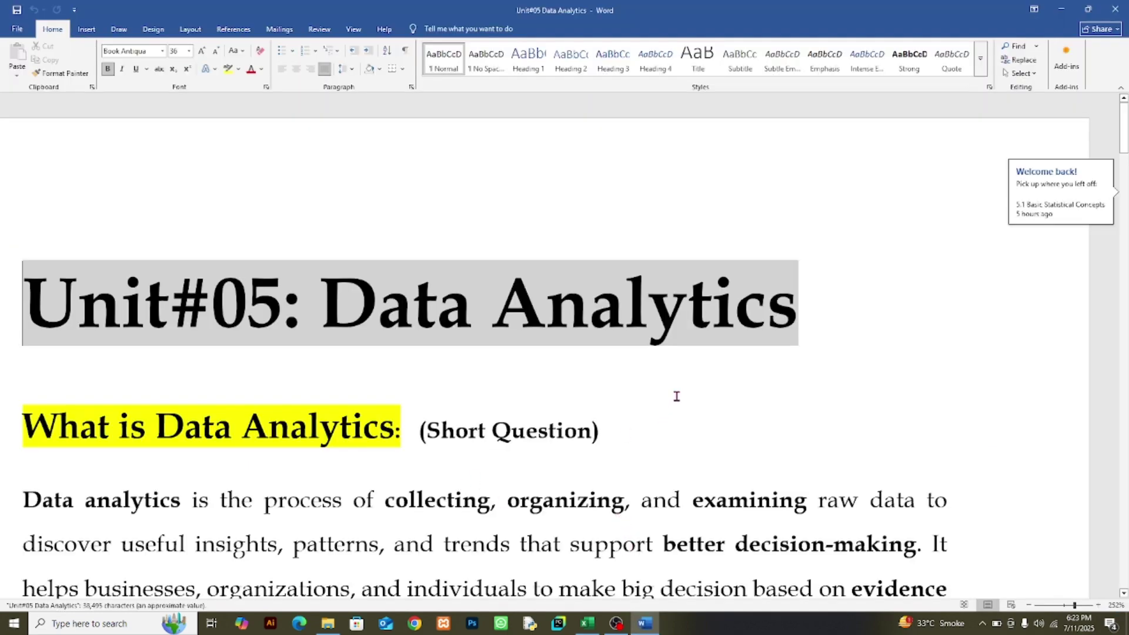
- Find the worked variance example for the data set 4, 8, 6, 5, 3 in the document
{"action": "scroll", "coordinate": [677, 394], "scroll_direction": "down", "scroll_amount": 15}
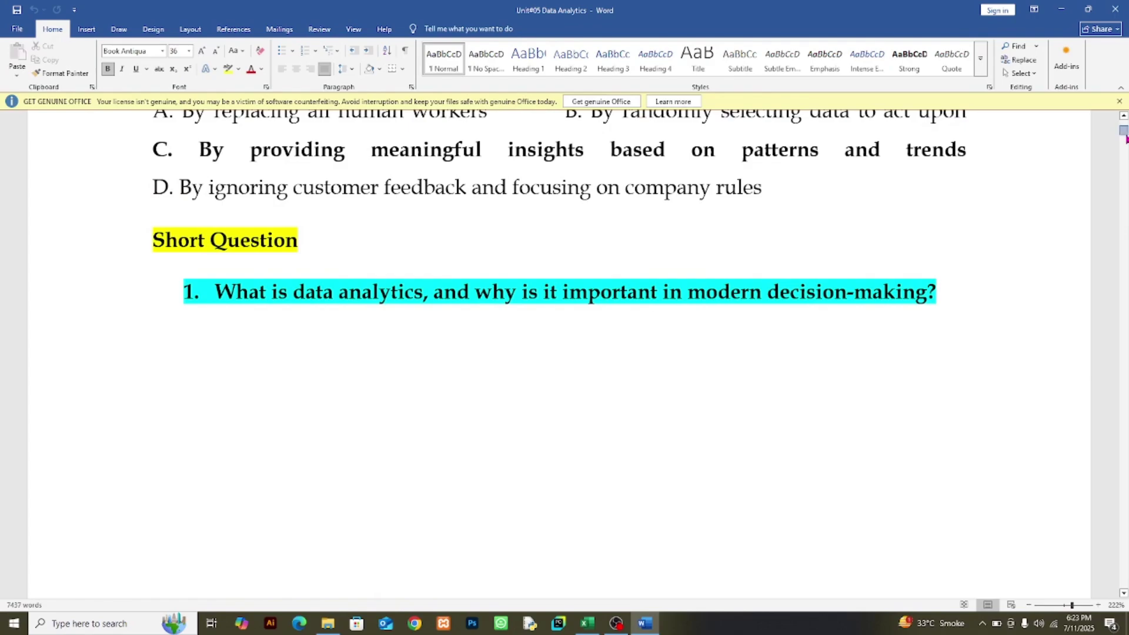
{"action": "left_click_drag", "start_coordinate": [1125, 138], "coordinate": [1126, 222]}
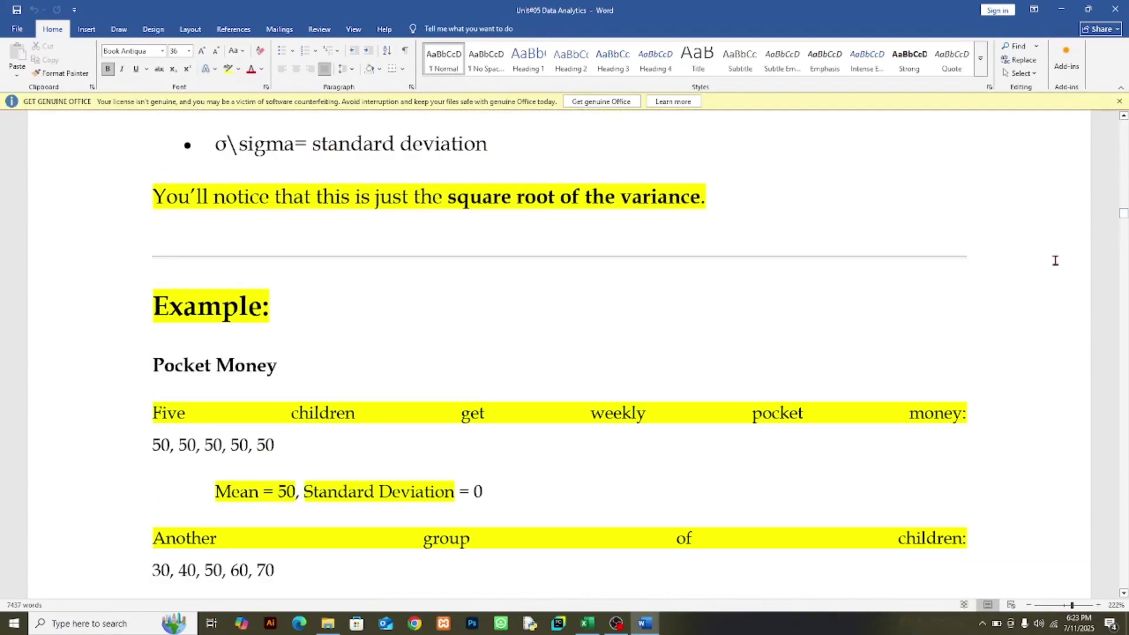
{"action": "scroll", "coordinate": [615, 409], "scroll_direction": "up", "scroll_amount": 15}
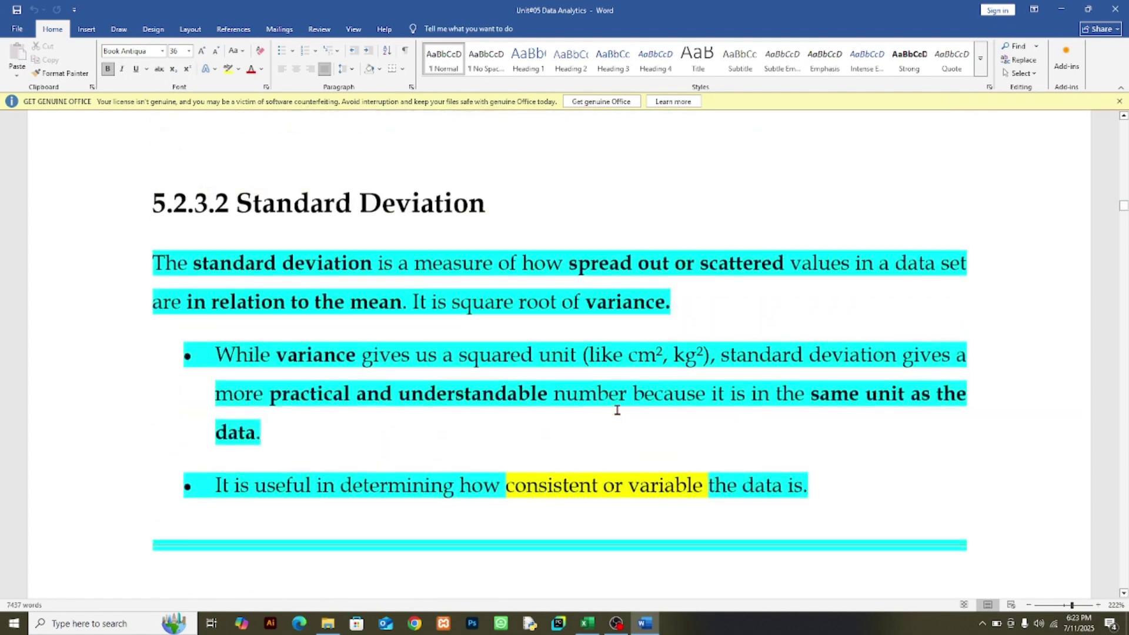
{"action": "scroll", "coordinate": [617, 410], "scroll_direction": "up", "scroll_amount": 15}
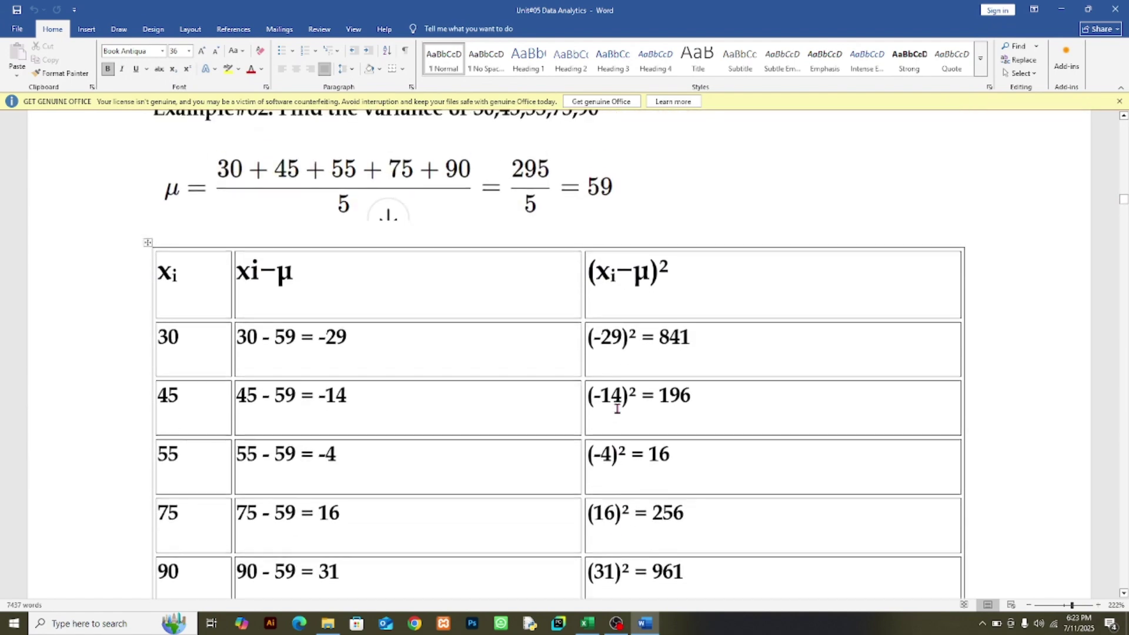
{"action": "scroll", "coordinate": [617, 409], "scroll_direction": "up", "scroll_amount": 10}
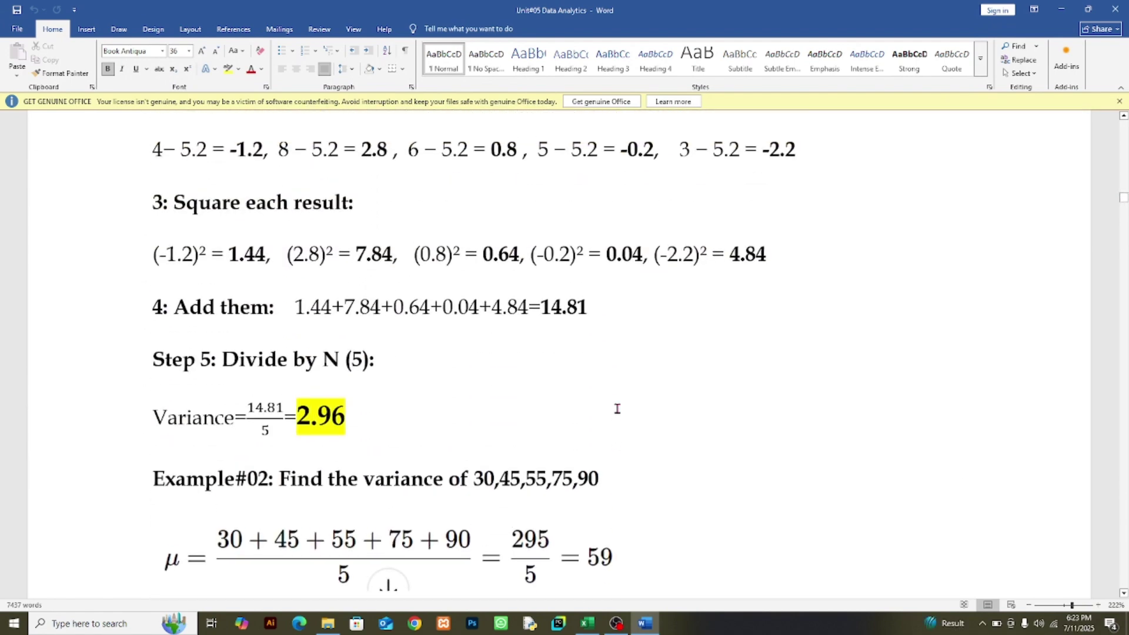
{"action": "scroll", "coordinate": [611, 409], "scroll_direction": "up", "scroll_amount": 5}
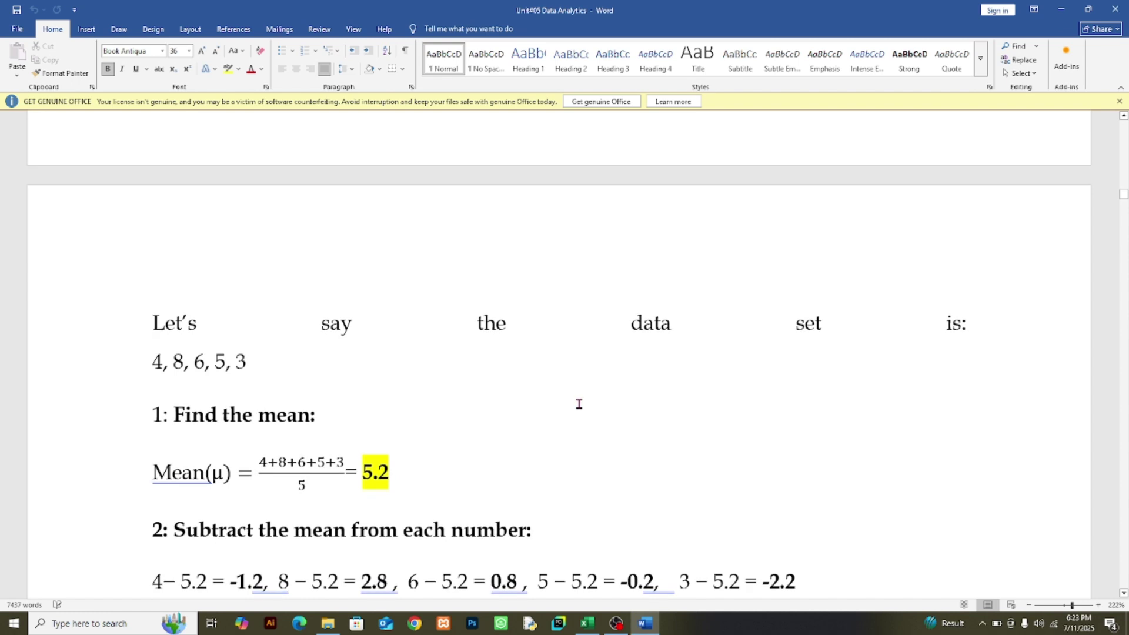
{"action": "scroll", "coordinate": [418, 429], "scroll_direction": "down", "scroll_amount": 1}
{"action": "scroll", "coordinate": [208, 376], "scroll_direction": "down", "scroll_amount": 1}
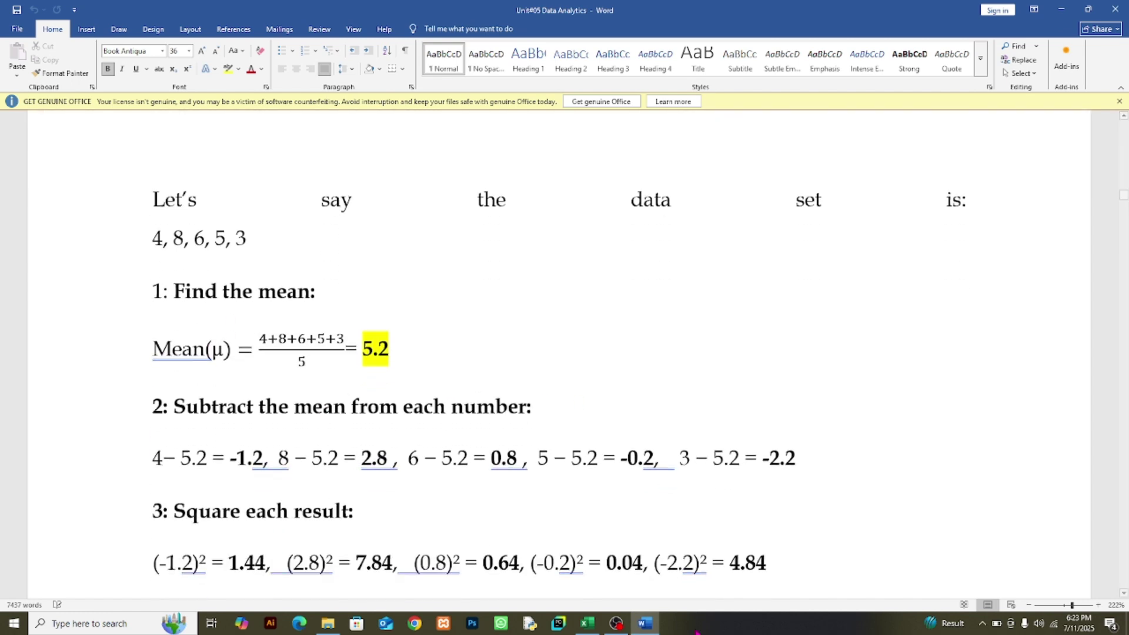
- Inspect the mean formula in C20 of the Excel worksheet, and return to Word to read the example's mean-subtraction step
{"action": "left_click", "coordinate": [586, 623]}
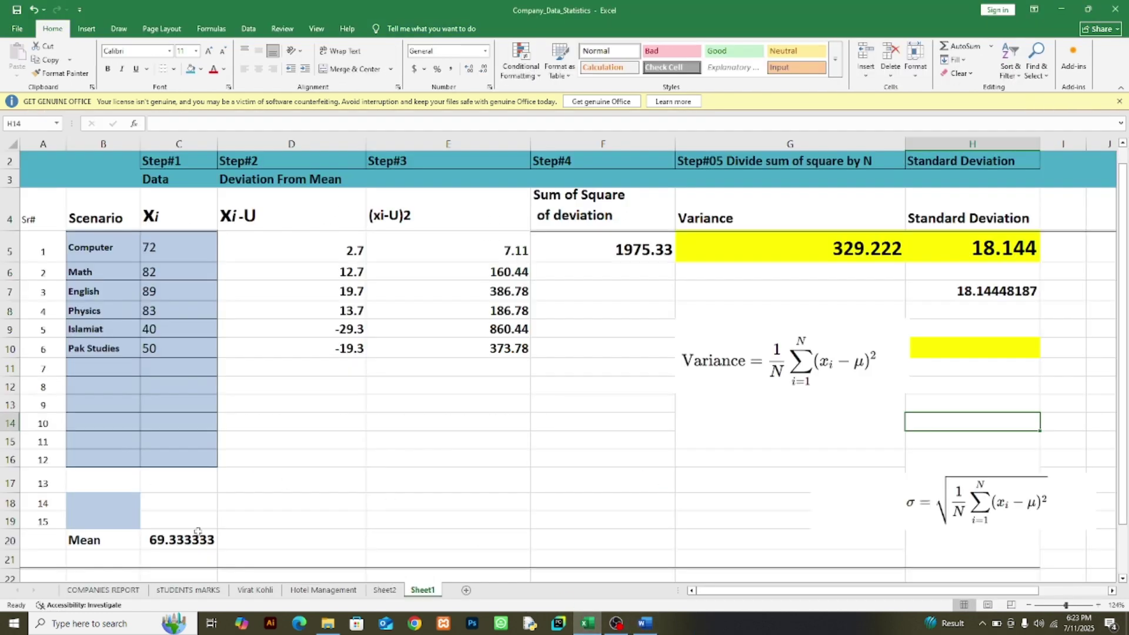
{"action": "left_click", "coordinate": [179, 540]}
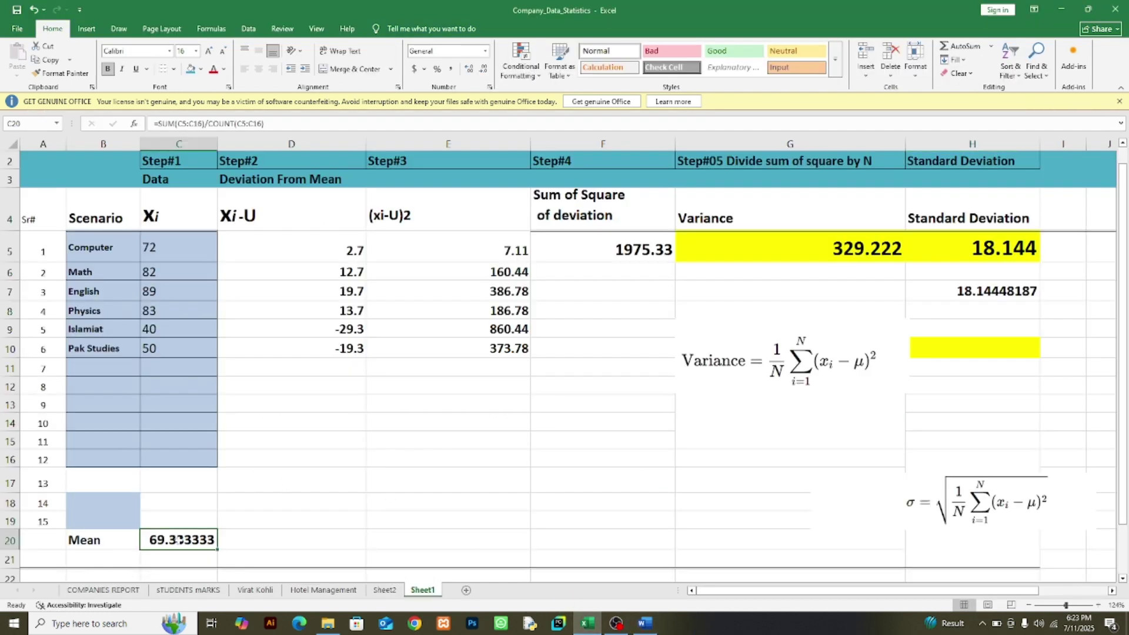
{"action": "left_click", "coordinate": [645, 623]}
{"action": "scroll", "coordinate": [239, 382], "scroll_direction": "down", "scroll_amount": 1}
{"action": "scroll", "coordinate": [239, 382], "scroll_direction": "down", "scroll_amount": 2}
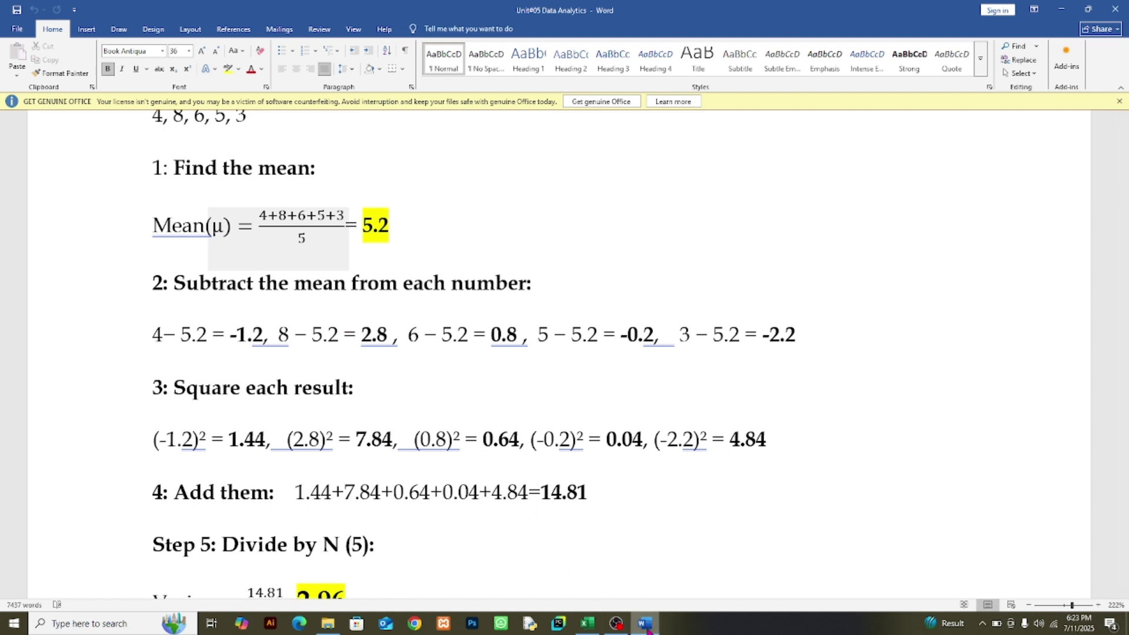
- Switch to Excel and inspect the deviation-from-mean formulas in D5 through D9 one by one
{"action": "left_click", "coordinate": [588, 624]}
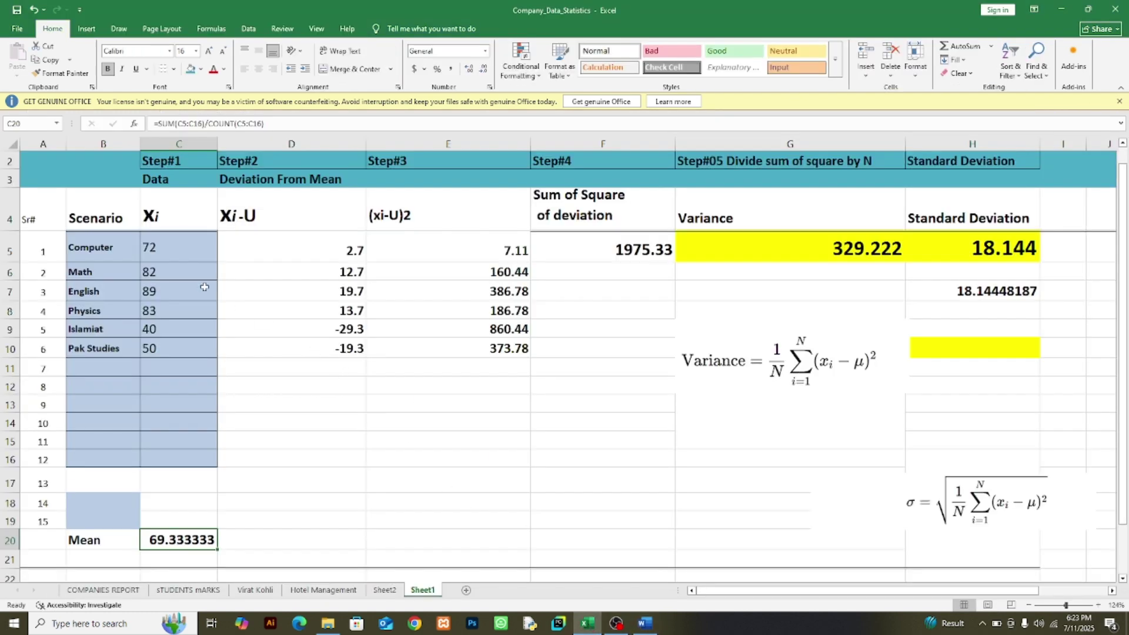
{"action": "left_click_drag", "start_coordinate": [336, 242], "coordinate": [345, 293]}
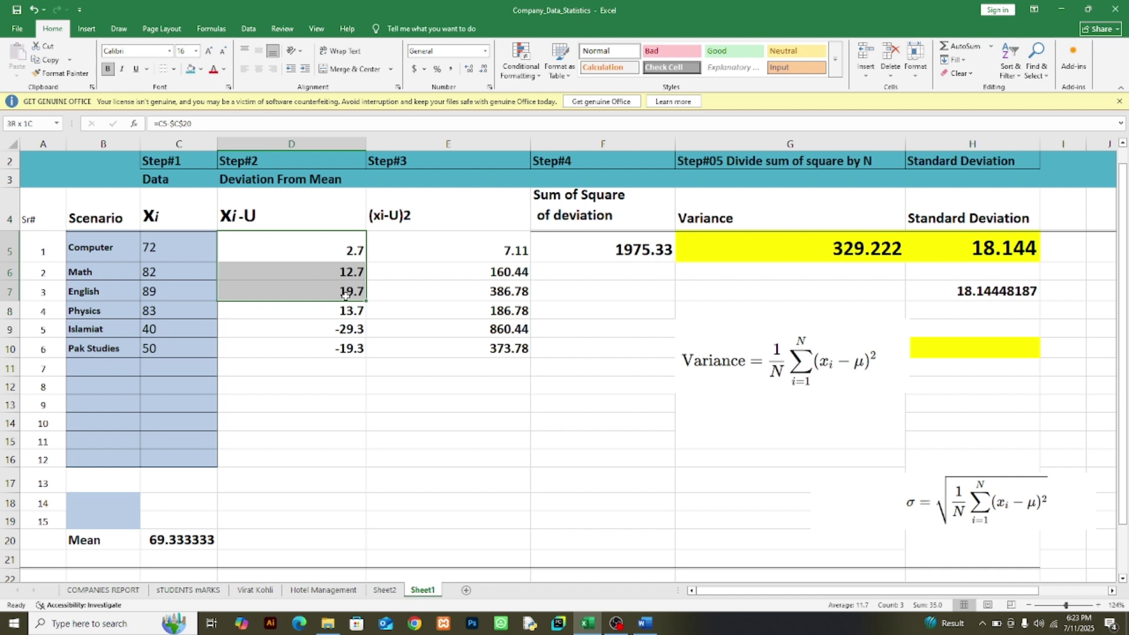
{"action": "left_click", "coordinate": [328, 244]}
{"action": "double_click", "coordinate": [328, 243]}
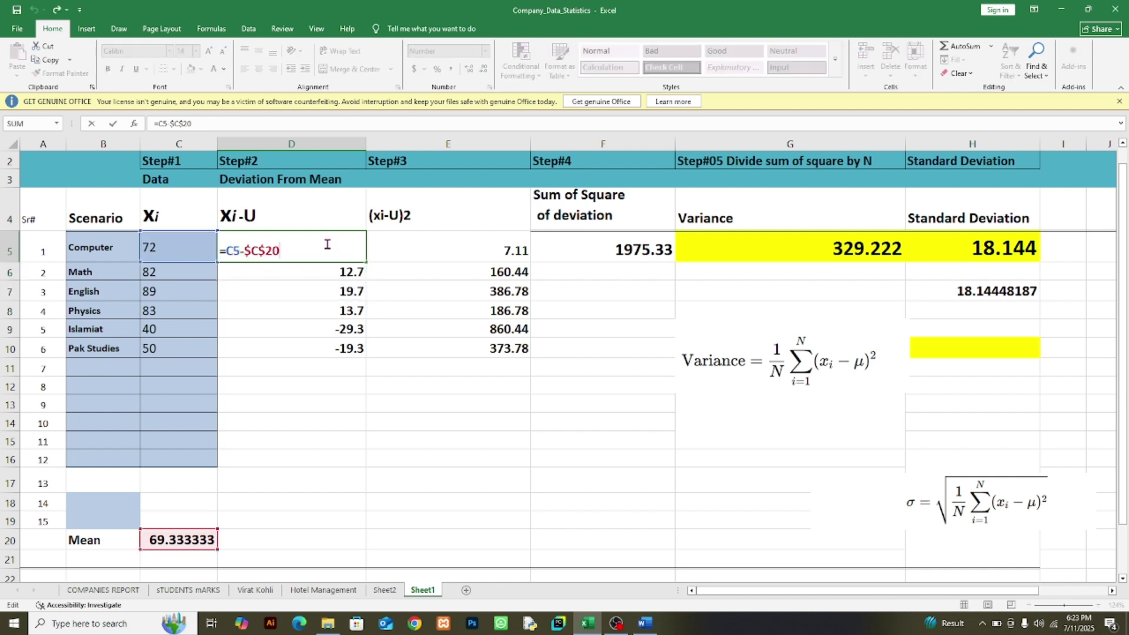
{"action": "key", "text": "Return"}
{"action": "double_click", "coordinate": [257, 272]}
{"action": "key", "text": "Return"}
{"action": "double_click", "coordinate": [272, 291]}
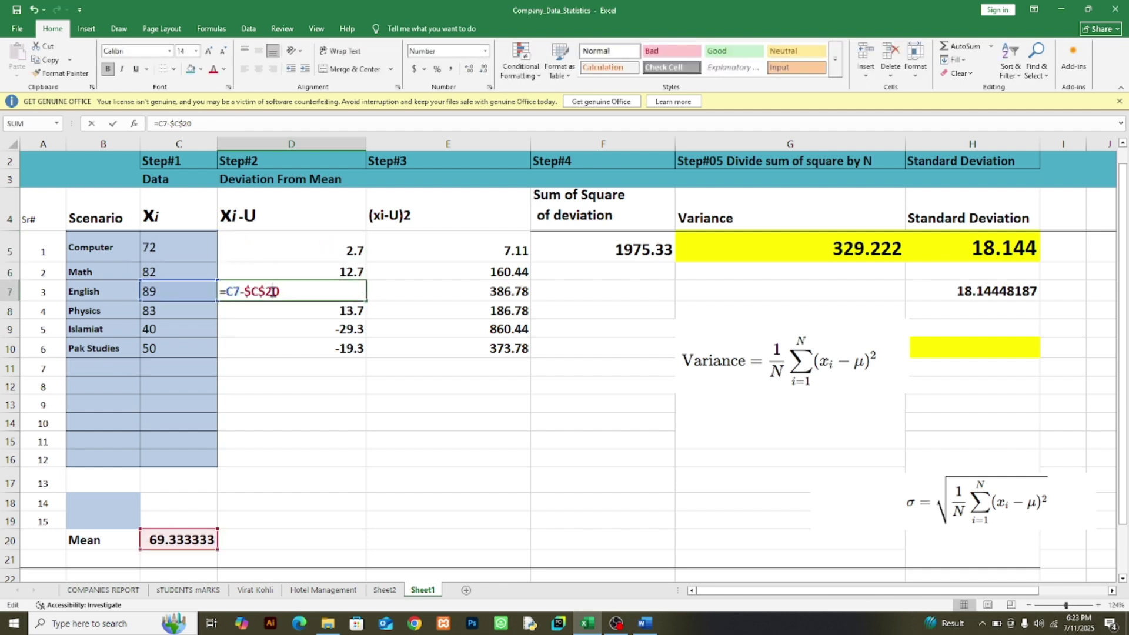
{"action": "key", "text": "Return"}
{"action": "double_click", "coordinate": [273, 310]}
{"action": "key", "text": "Return"}
{"action": "double_click", "coordinate": [271, 331]}
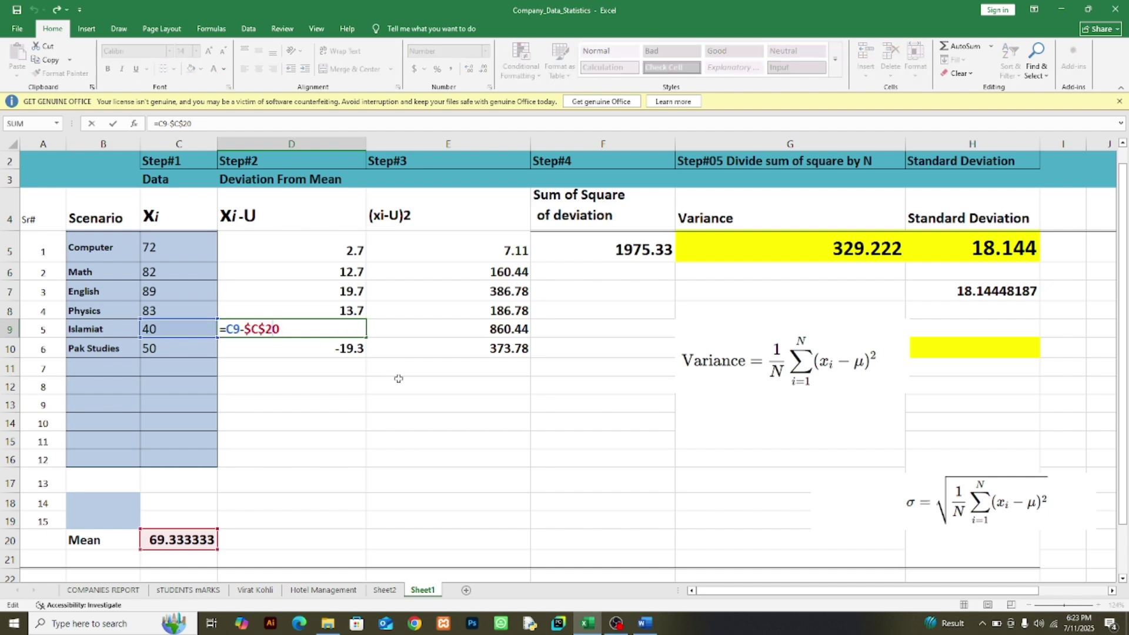
- Switch to Word and point out the first squared result, 1.44, in the example's "Square each result" step
{"action": "left_click", "coordinate": [646, 624]}
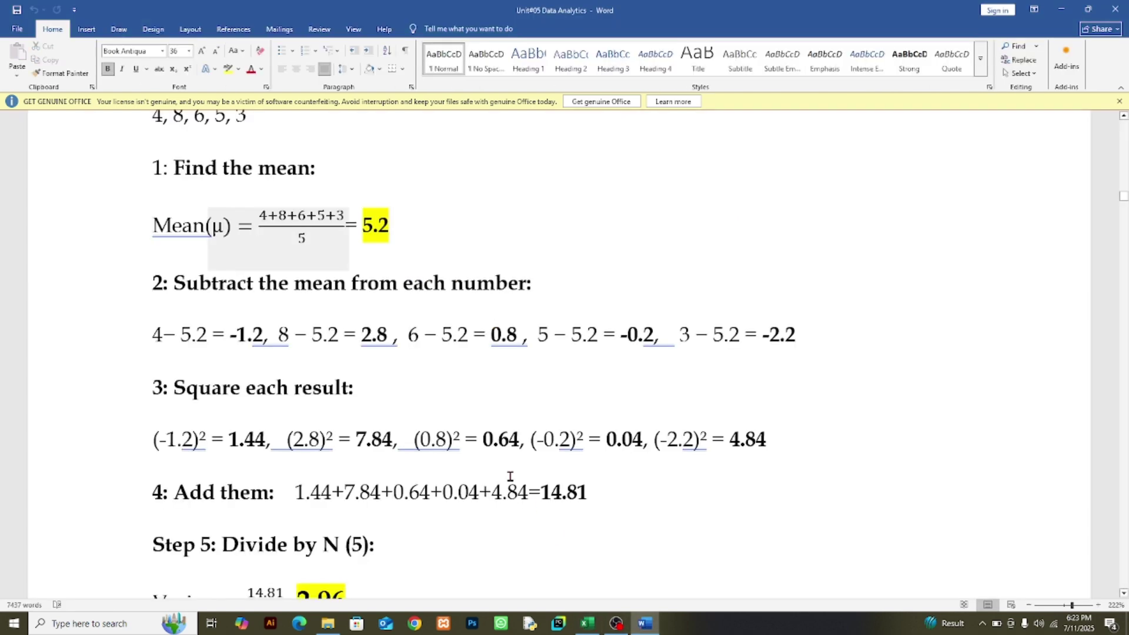
{"action": "scroll", "coordinate": [289, 414], "scroll_direction": "down", "scroll_amount": 3}
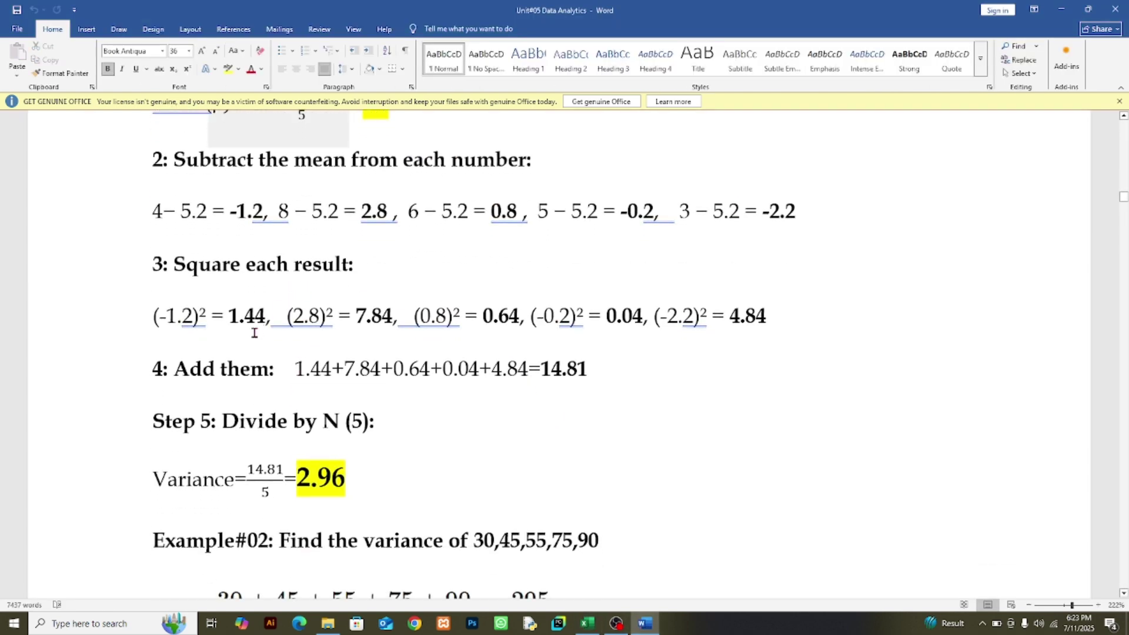
{"action": "left_click_drag", "start_coordinate": [232, 319], "coordinate": [266, 318]}
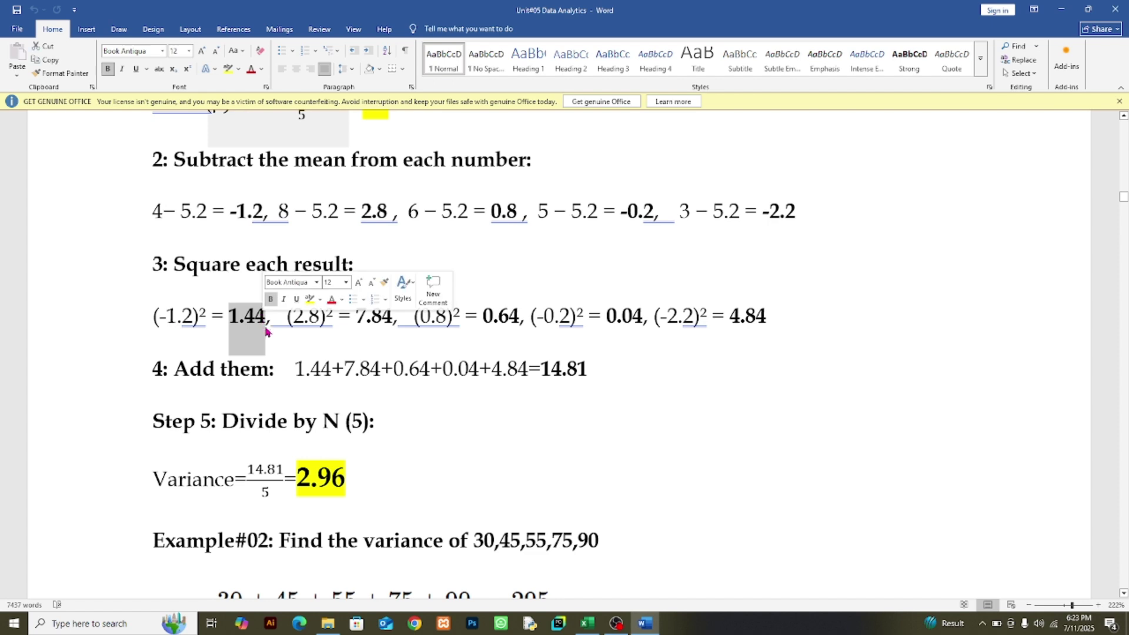
- Switch to Excel and inspect the squared-deviation formulas in E5 and E6
{"action": "left_click", "coordinate": [587, 623]}
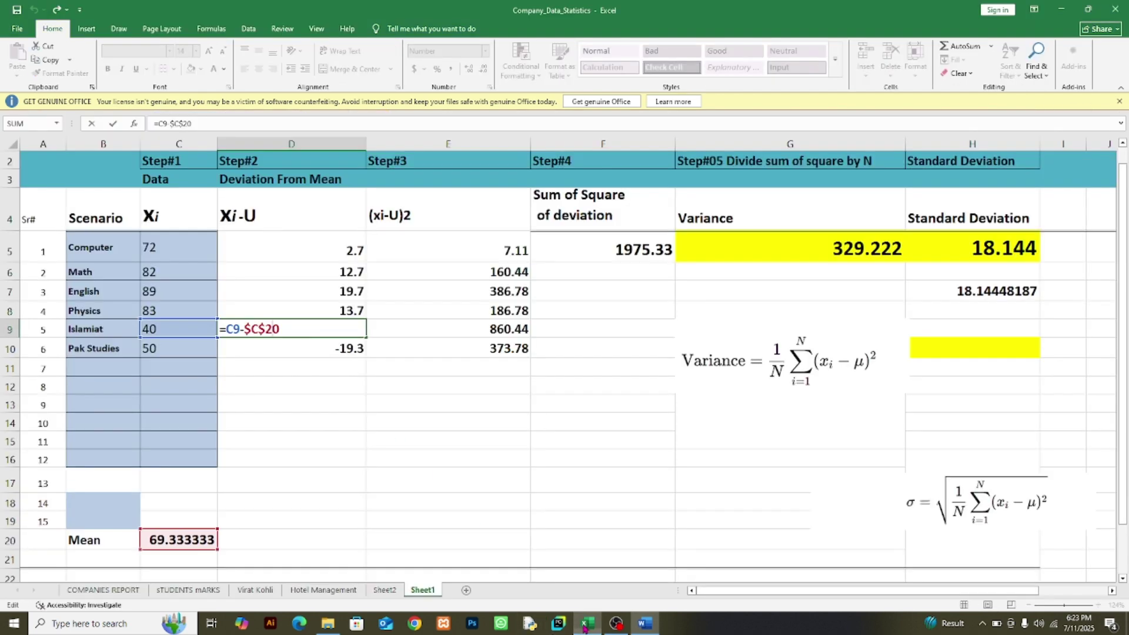
{"action": "double_click", "coordinate": [414, 250]}
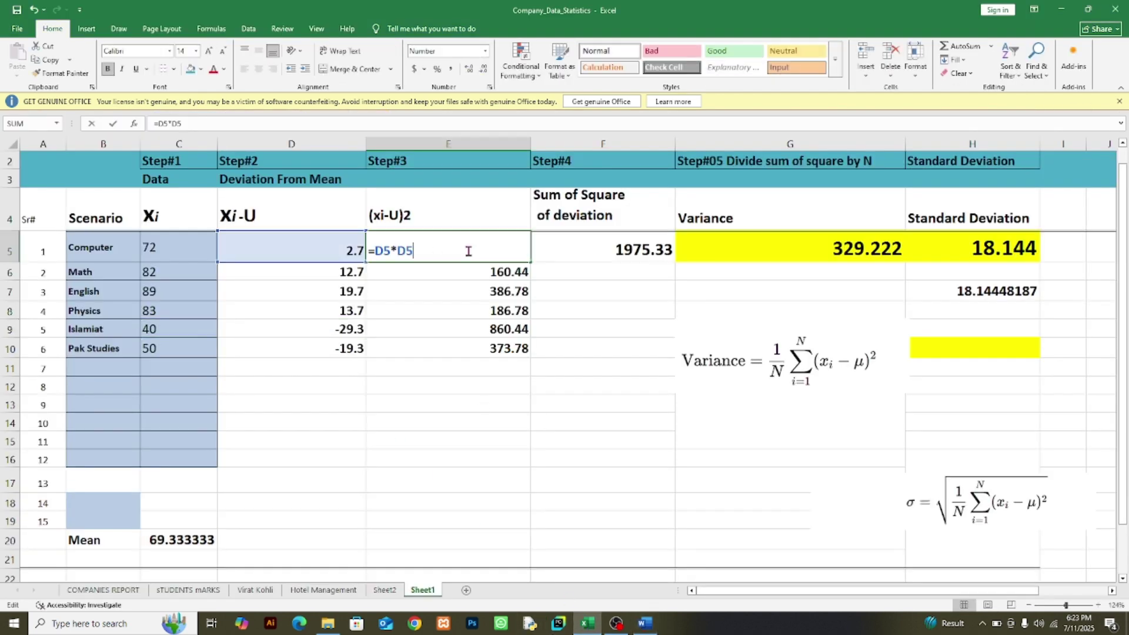
{"action": "double_click", "coordinate": [435, 271]}
{"action": "left_click", "coordinate": [476, 306]}
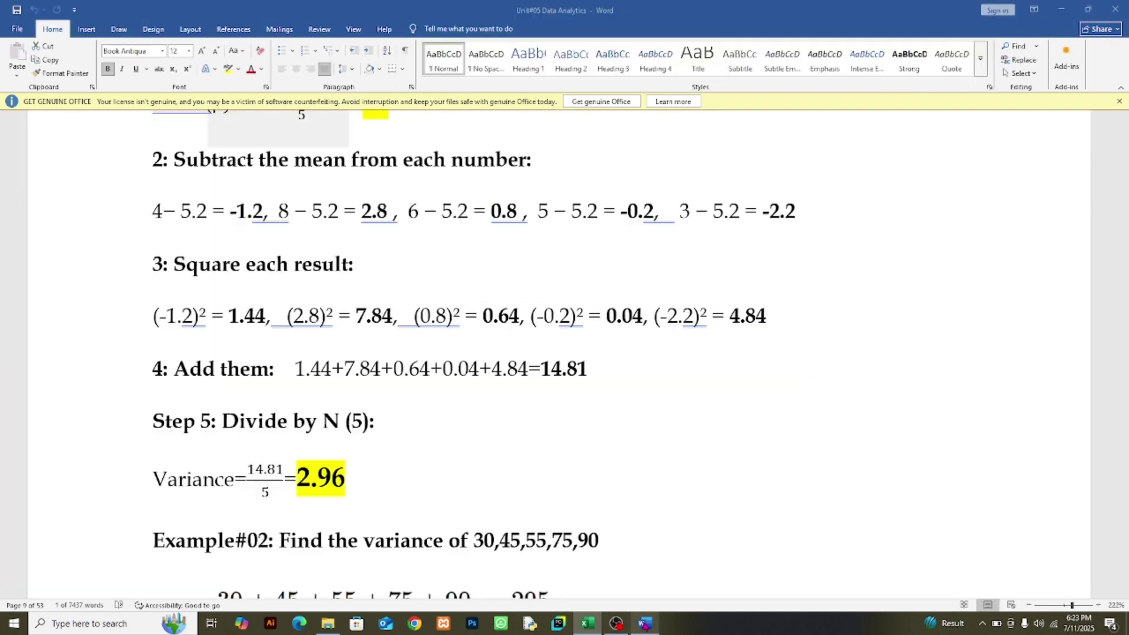
- Switch to Word and highlight the sum of squares calculation in the example's "Add them" step
{"action": "left_click", "coordinate": [645, 623]}
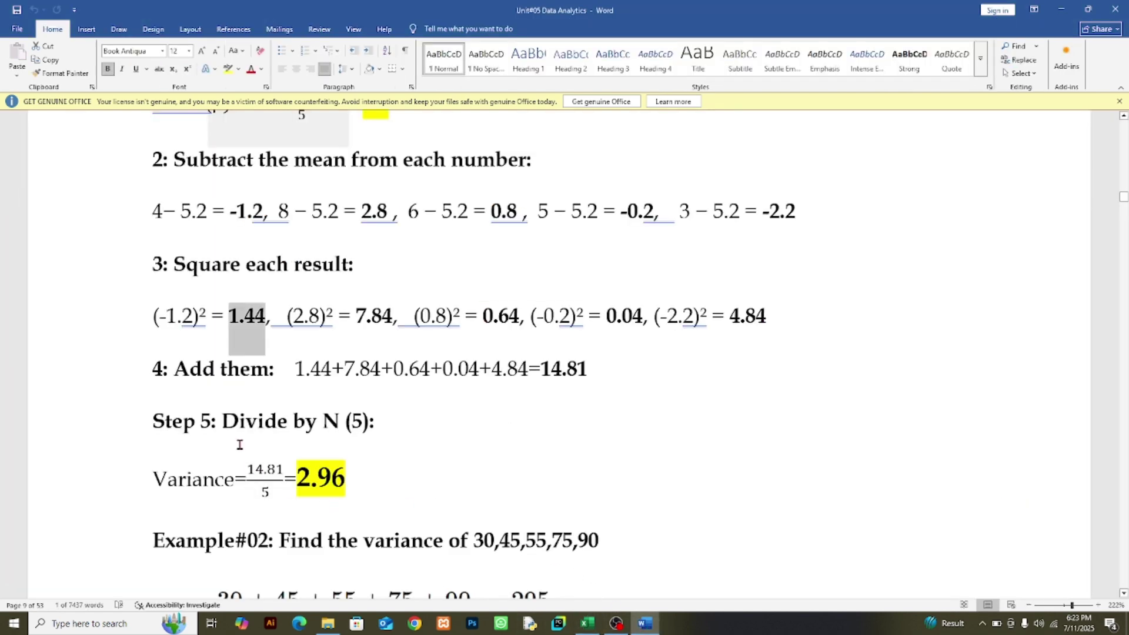
{"action": "scroll", "coordinate": [239, 445], "scroll_direction": "down", "scroll_amount": 1}
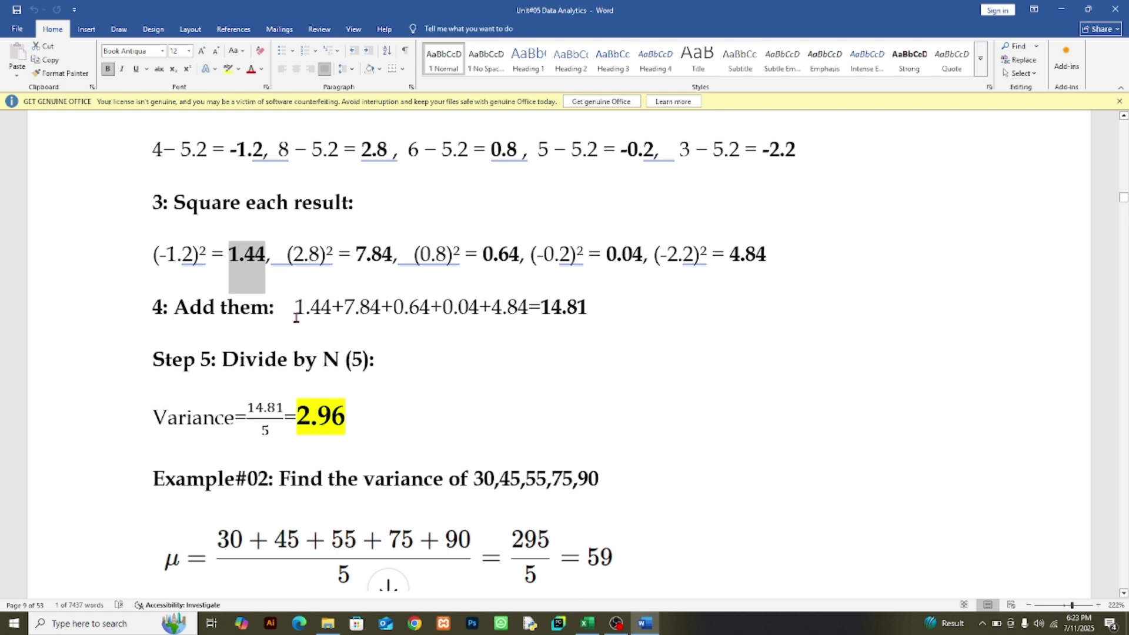
{"action": "left_click_drag", "start_coordinate": [298, 307], "coordinate": [587, 307]}
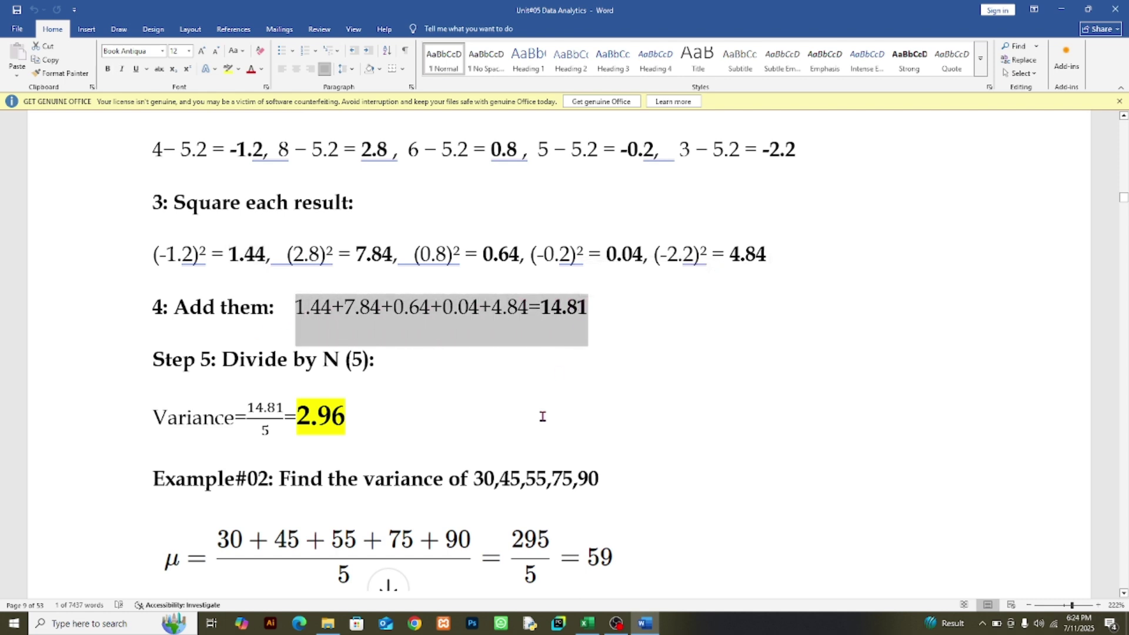
- Switch to Excel and inspect the sum of squares formula in F5 and the variance formula in G5
{"action": "left_click", "coordinate": [587, 624]}
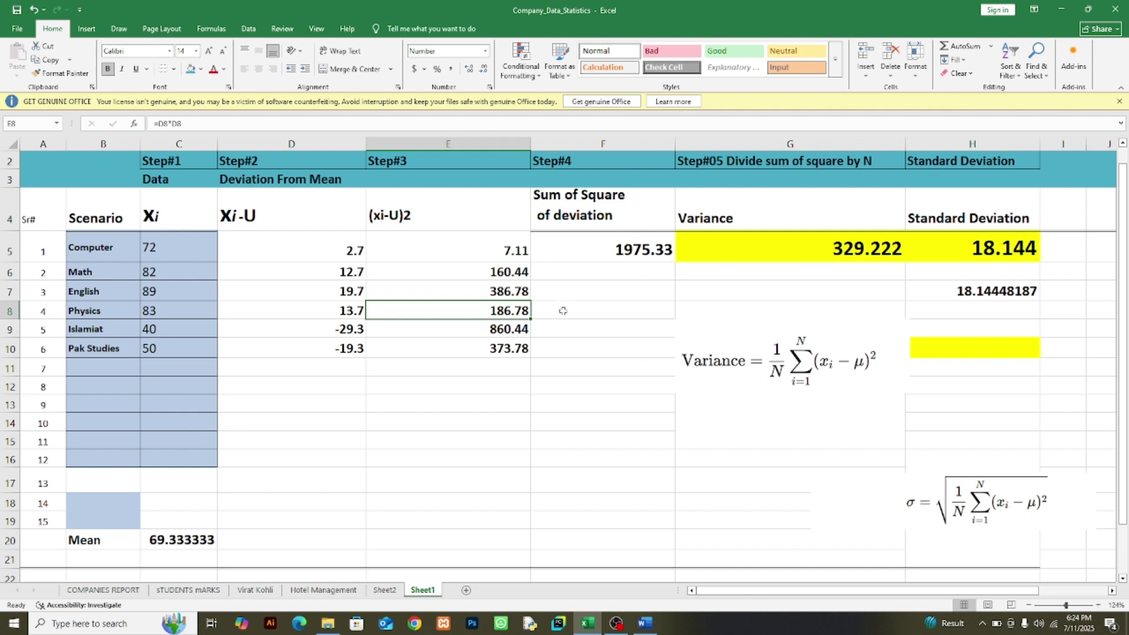
{"action": "left_click", "coordinate": [638, 258]}
{"action": "double_click", "coordinate": [627, 247]}
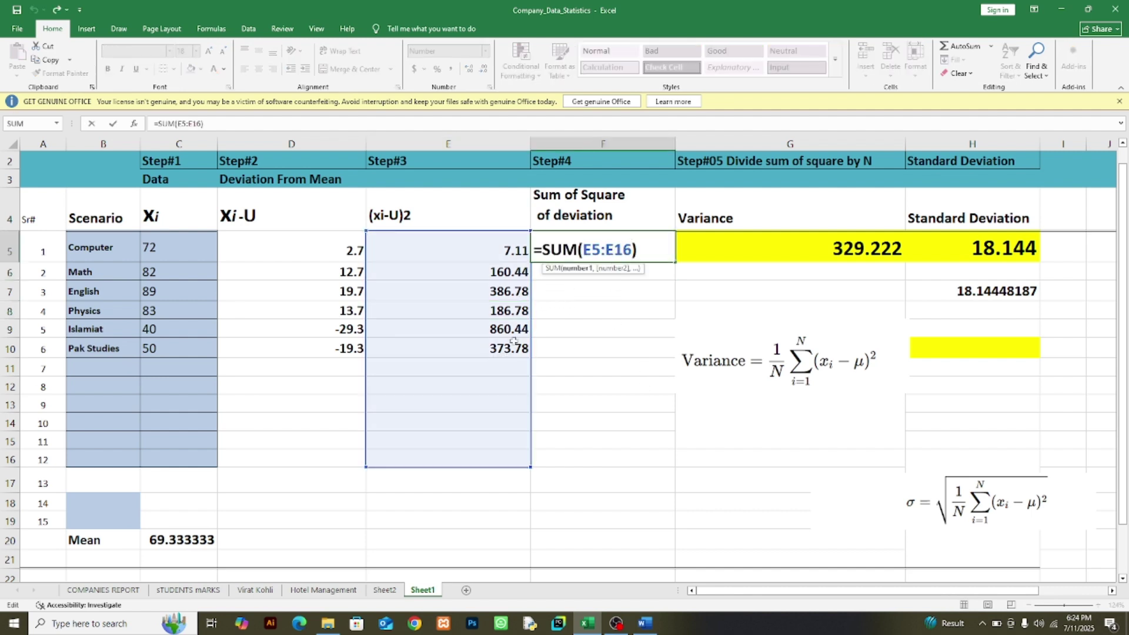
{"action": "left_click", "coordinate": [710, 246]}
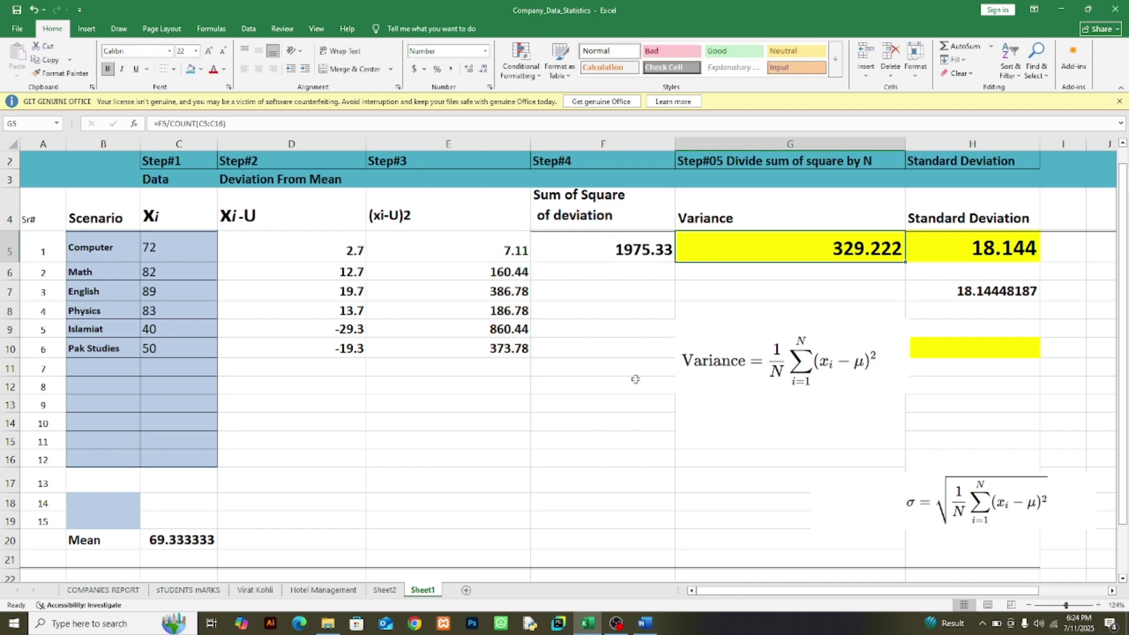
- Switch to Word and examine the example's Step 5, where the sum of squares is divided by N
{"action": "left_click", "coordinate": [650, 625]}
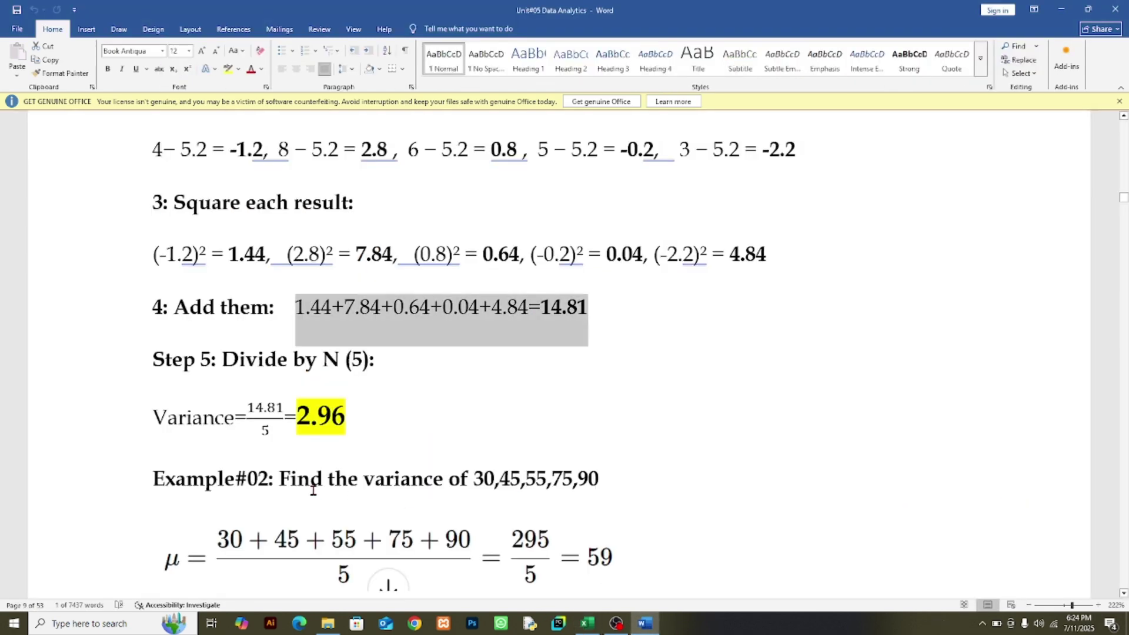
{"action": "scroll", "coordinate": [286, 490], "scroll_direction": "down", "scroll_amount": 1}
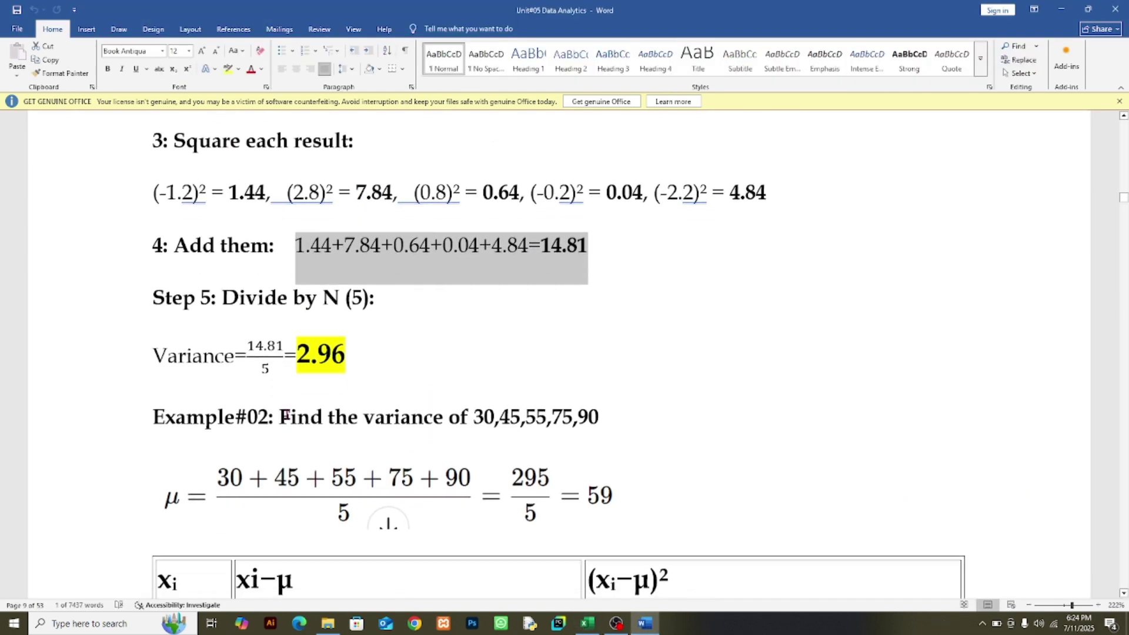
{"action": "left_click", "coordinate": [324, 298]}
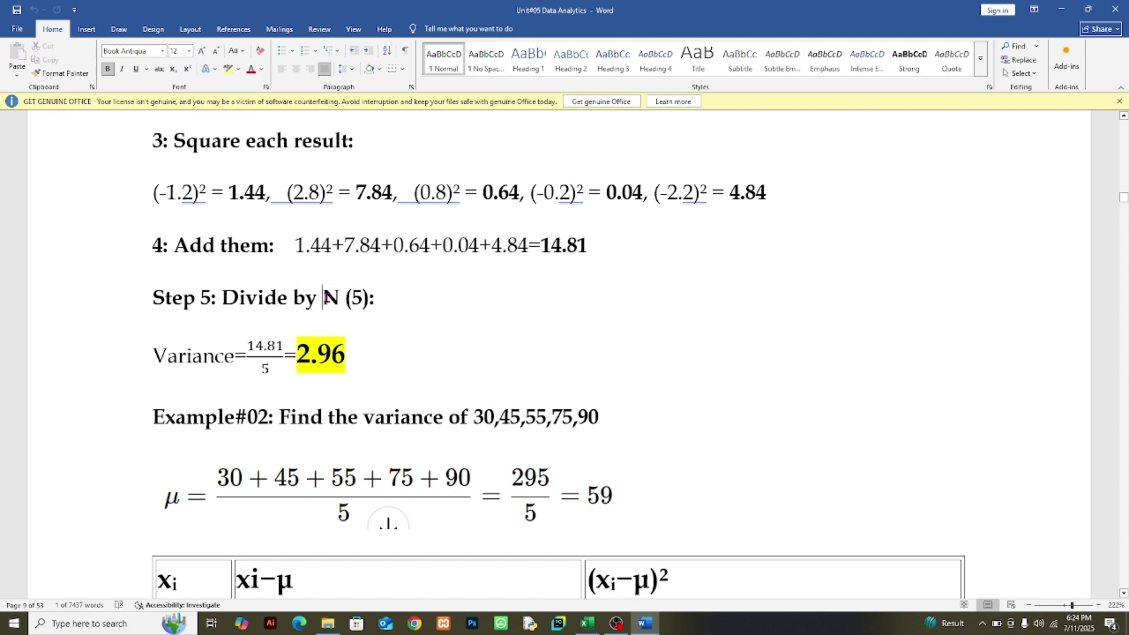
- Select N and its value 5 in the Step 5 heading, then switch to Excel and inspect the variance formula in G5
{"action": "left_click_drag", "start_coordinate": [323, 298], "coordinate": [341, 299]}
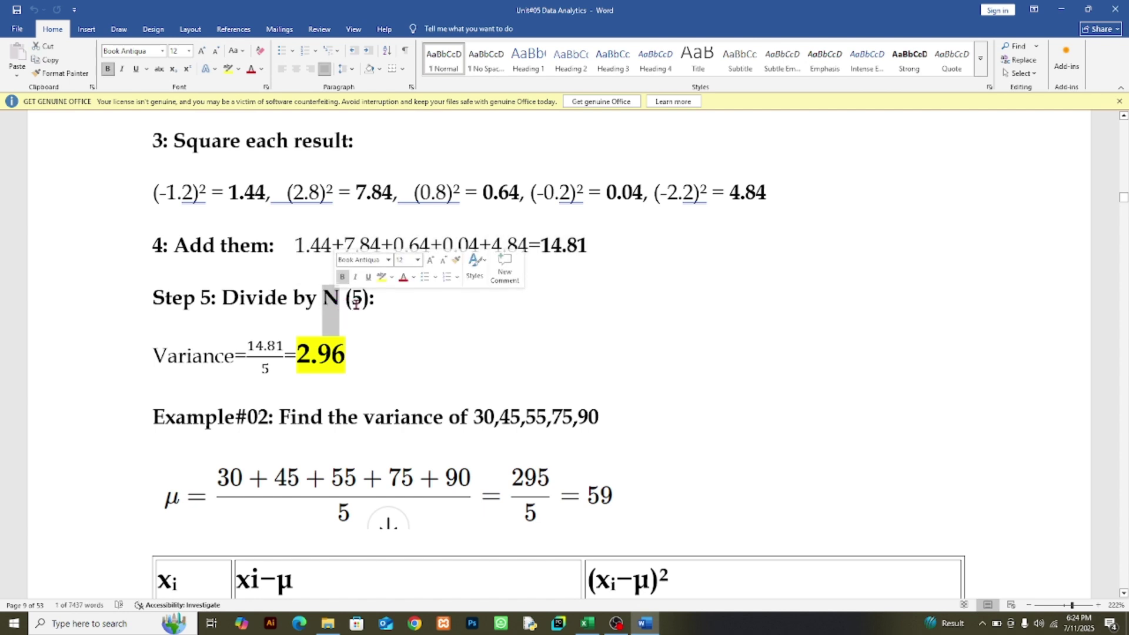
{"action": "double_click", "coordinate": [356, 302]}
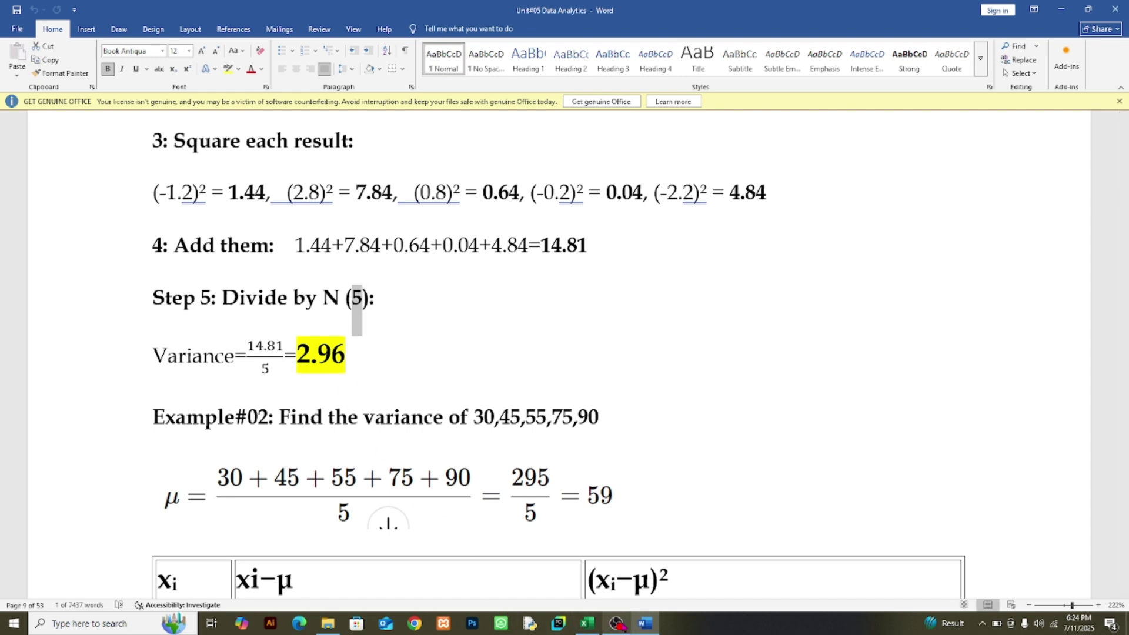
{"action": "left_click", "coordinate": [587, 623]}
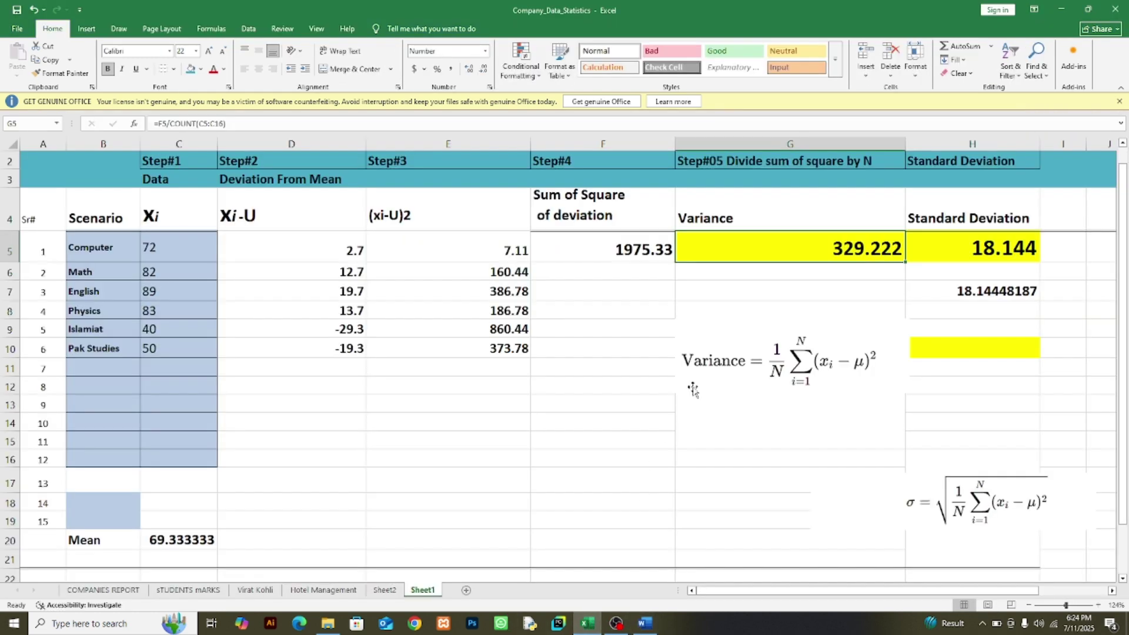
{"action": "double_click", "coordinate": [801, 253]}
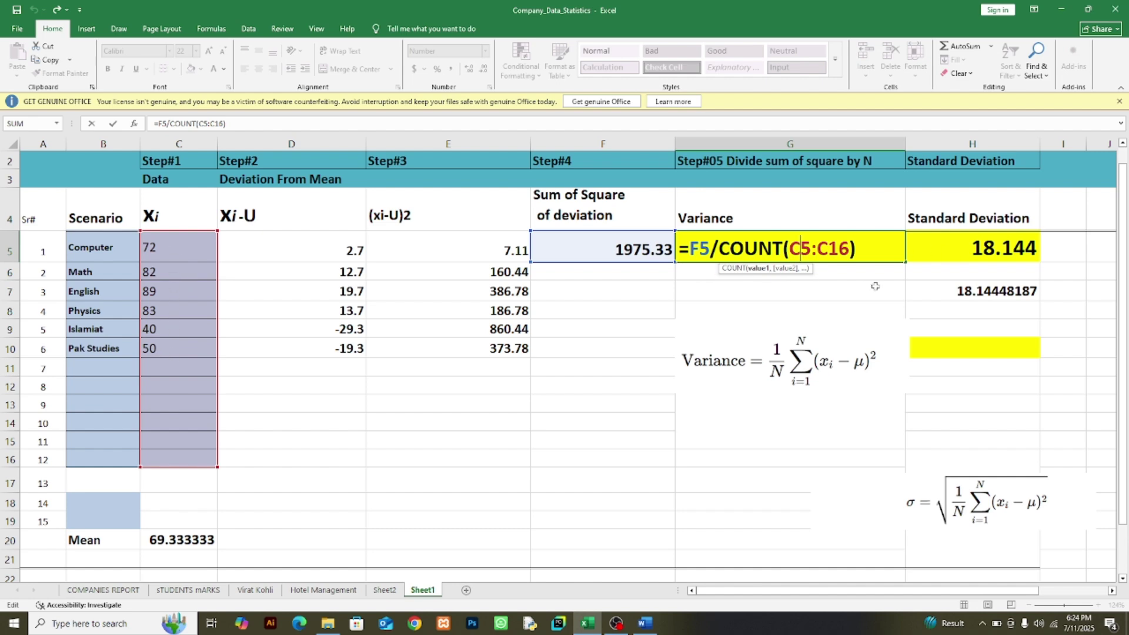
- Switch to Word and select the sentence in the Standard Deviation section defining it as the square root of variance
{"action": "left_click", "coordinate": [645, 623]}
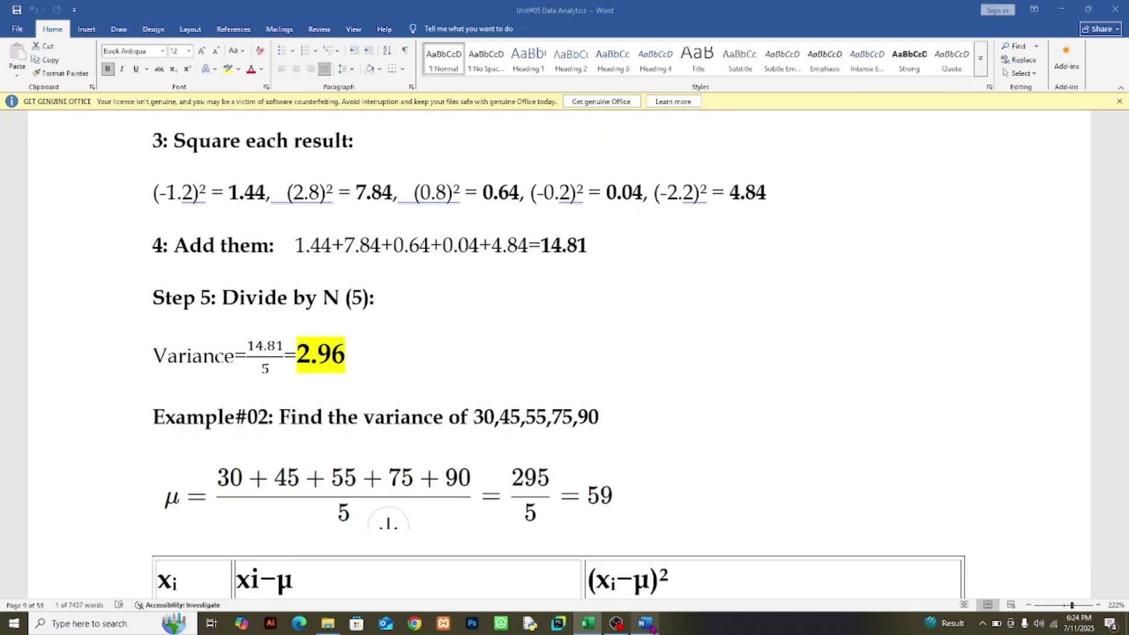
{"action": "scroll", "coordinate": [545, 393], "scroll_direction": "down", "scroll_amount": 5}
{"action": "scroll", "coordinate": [547, 399], "scroll_direction": "up", "scroll_amount": 3}
{"action": "scroll", "coordinate": [547, 397], "scroll_direction": "down", "scroll_amount": 10}
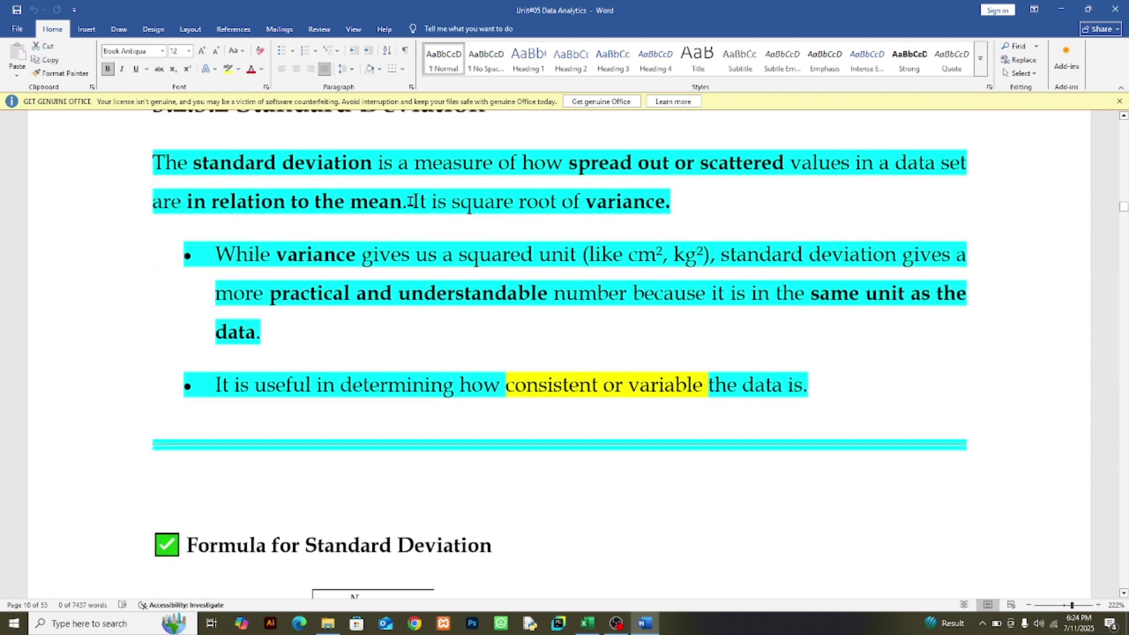
{"action": "left_click_drag", "start_coordinate": [411, 201], "coordinate": [671, 201]}
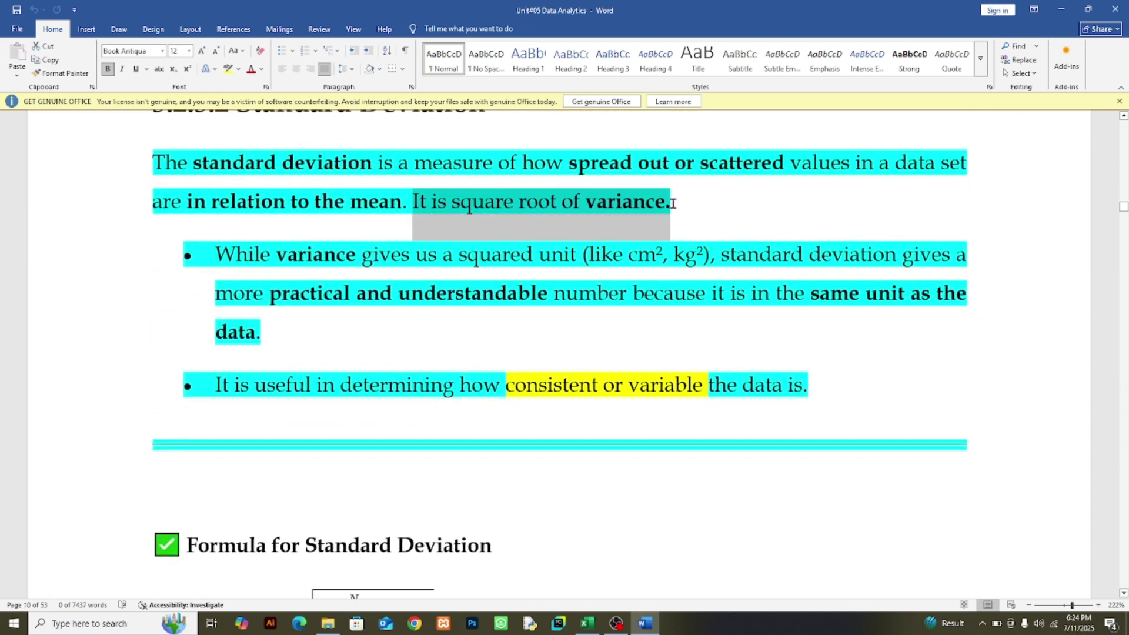
- Switch to Excel and left-align the merged title "MEAN, VARIANCE, STANDARD DEVIATION" in row 1
{"action": "left_click", "coordinate": [587, 624]}
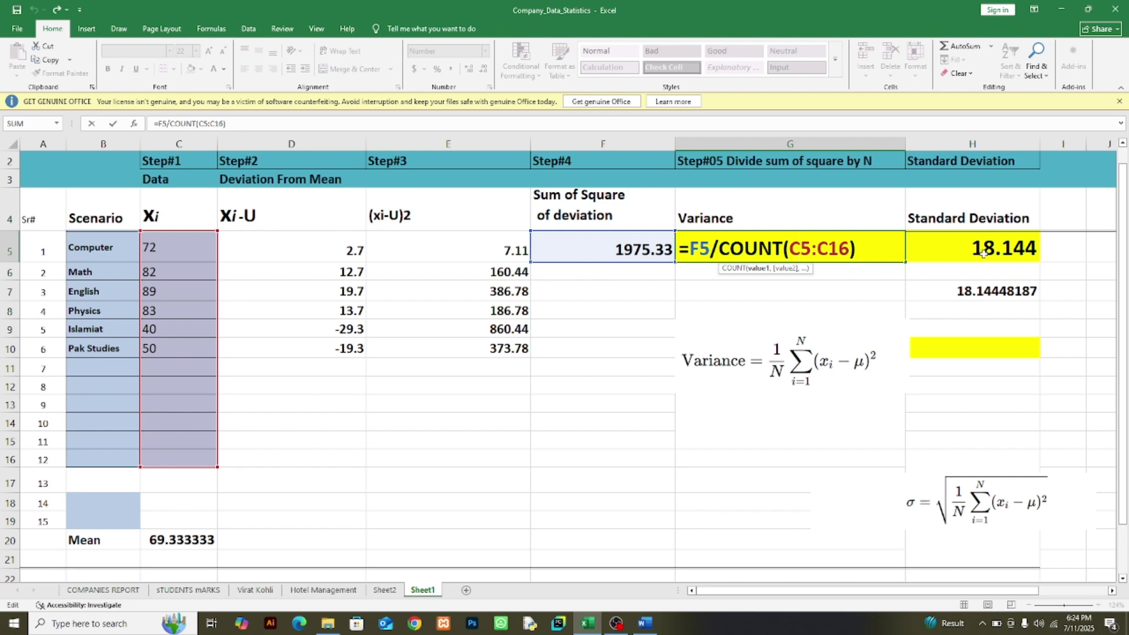
{"action": "scroll", "coordinate": [554, 436], "scroll_direction": "up", "scroll_amount": 1}
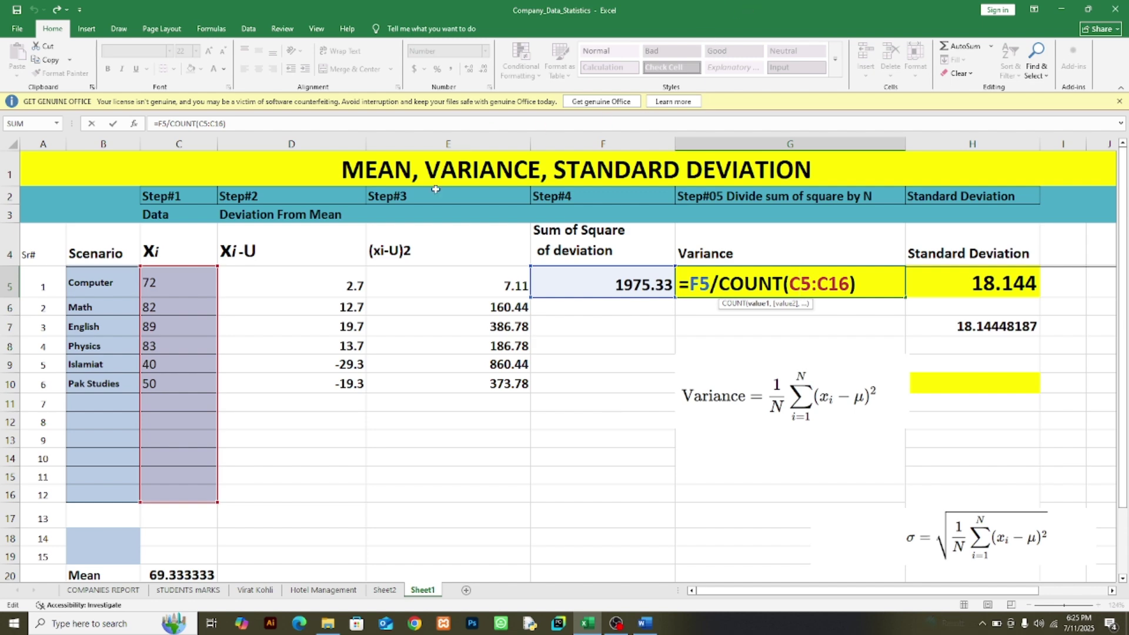
{"action": "left_click", "coordinate": [441, 169]}
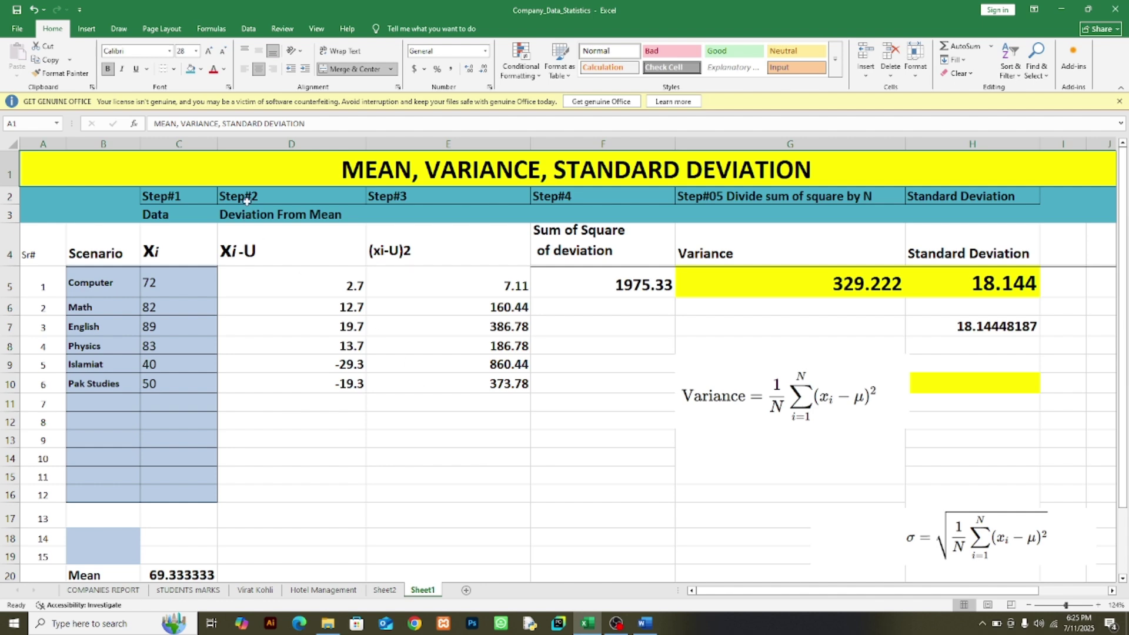
{"action": "left_click", "coordinate": [244, 69]}
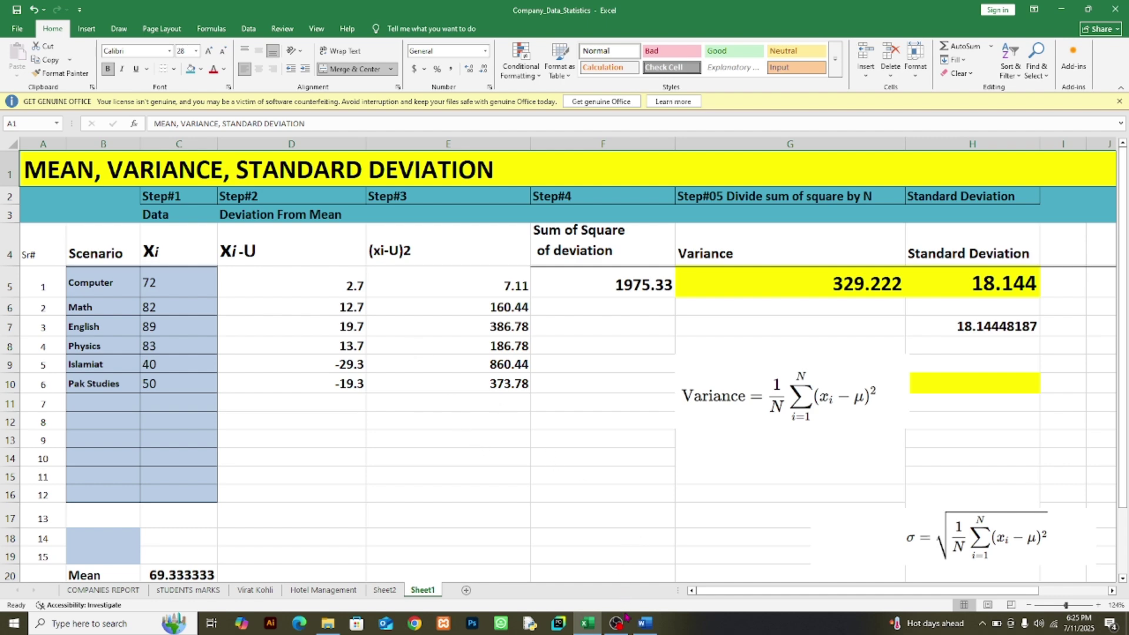
{"action": "mouse_move", "coordinate": [620, 628]}
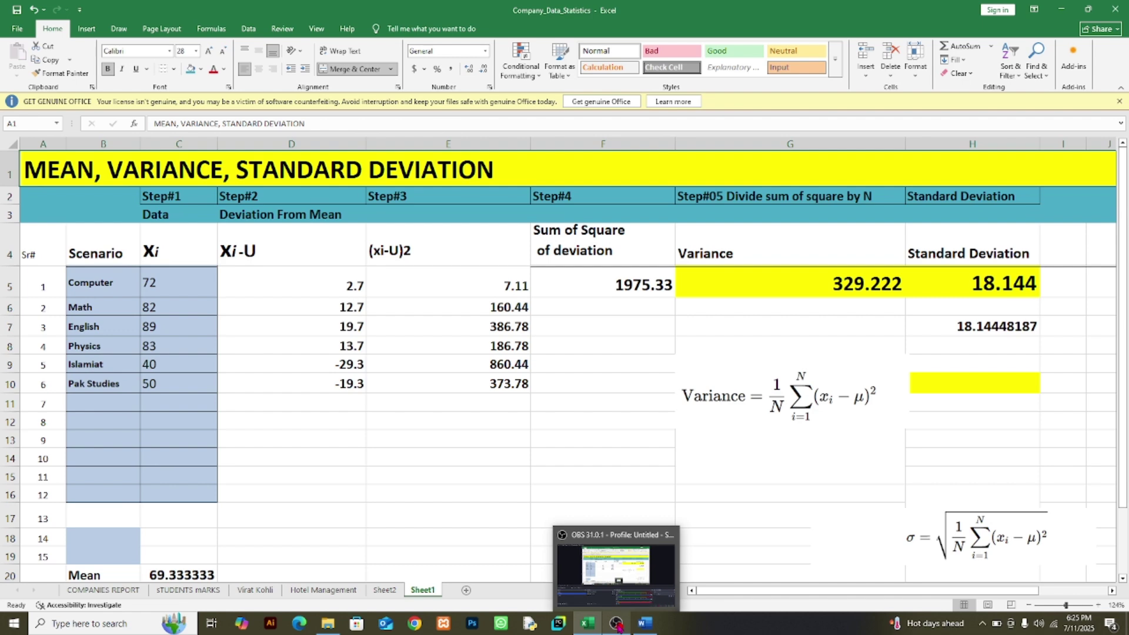
{"action": "left_click", "coordinate": [477, 505]}
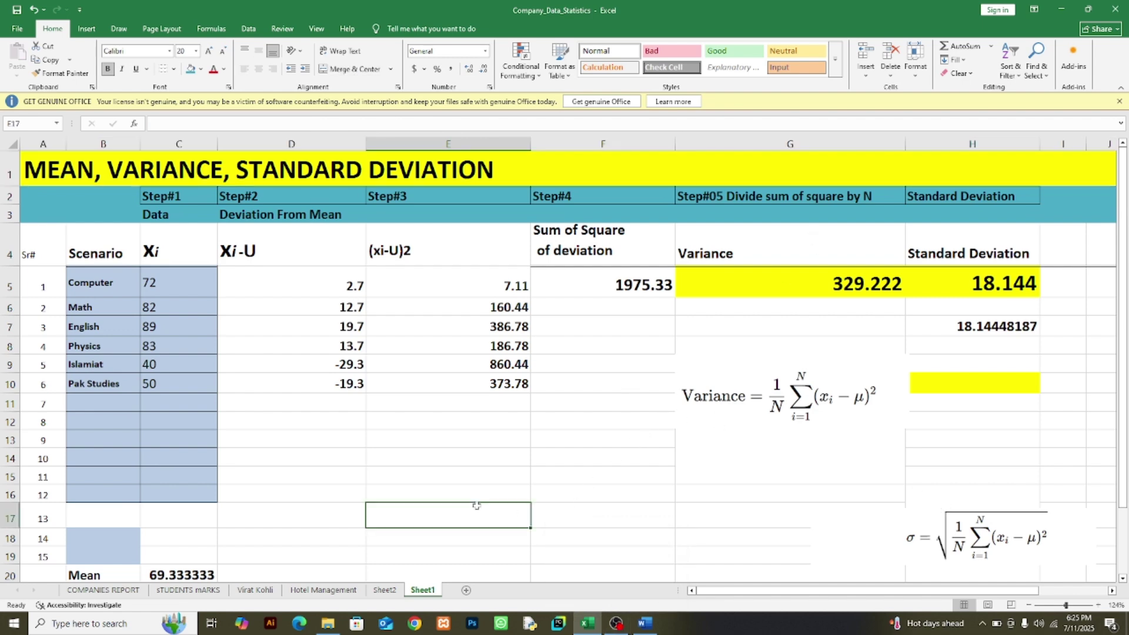